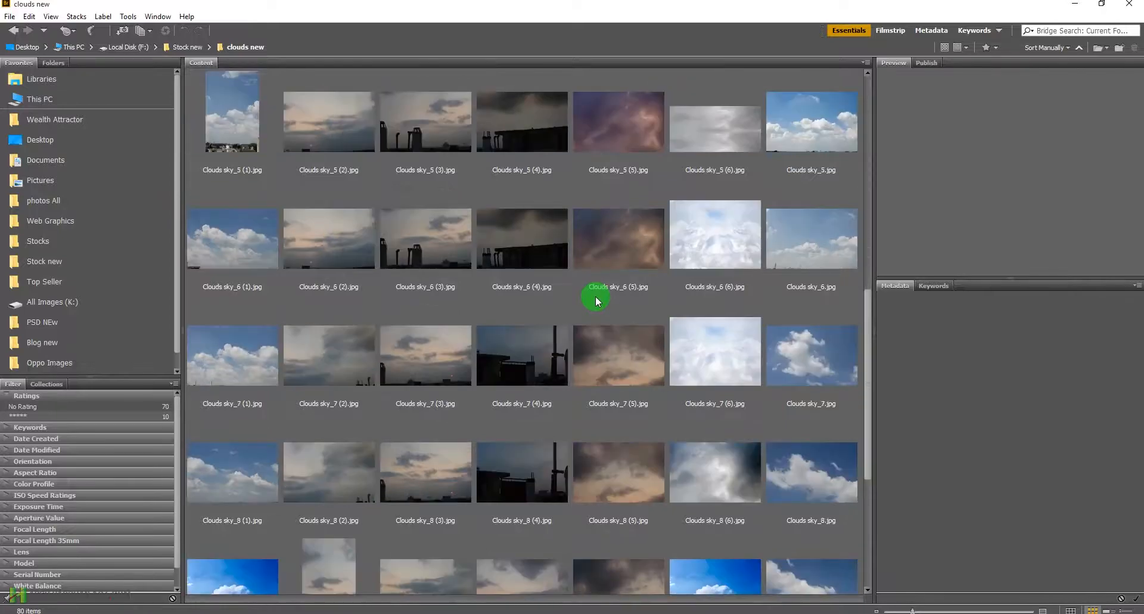
Step: Place Clouds sky_7 (1).jpg from Bridge into the Photoshop composition above the background and scale it to cover the whole canvas
scroll(595, 295, up, 4)
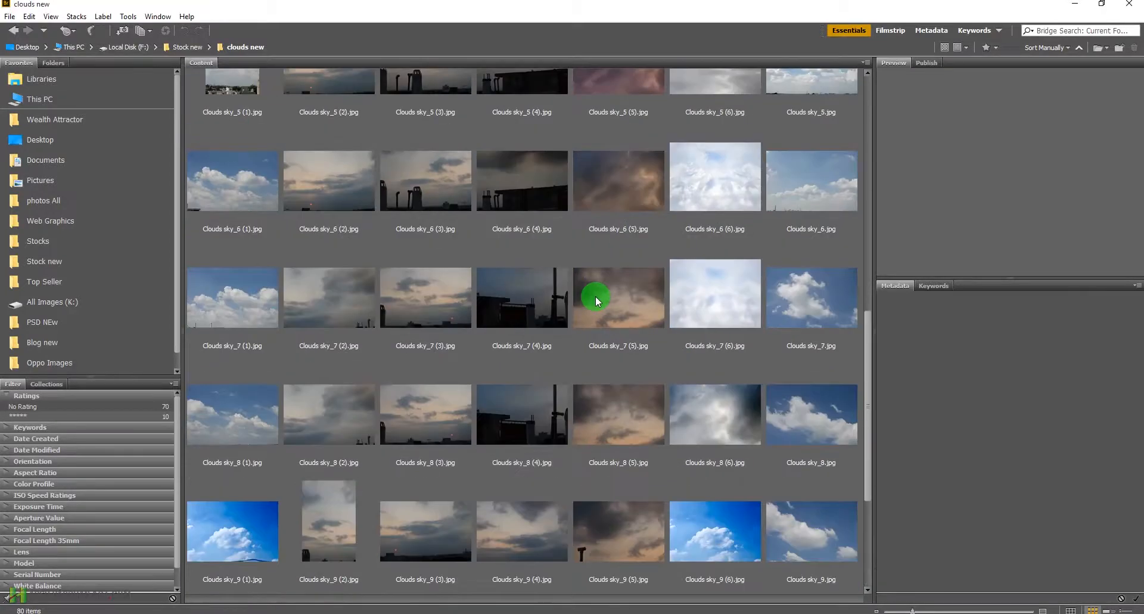
click(248, 296)
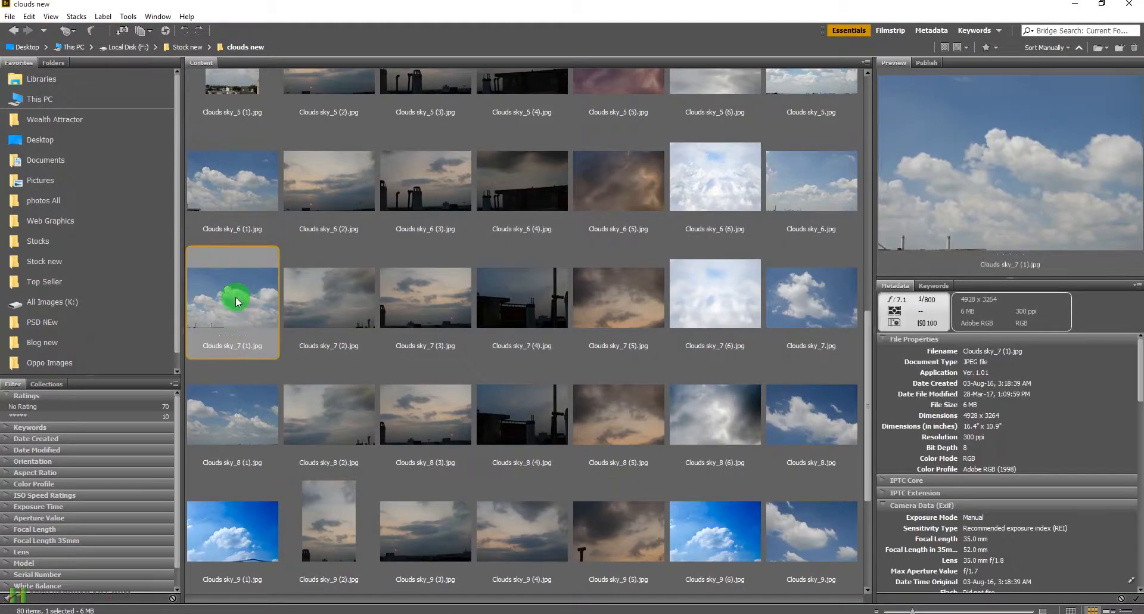
drag(236, 301, 526, 332)
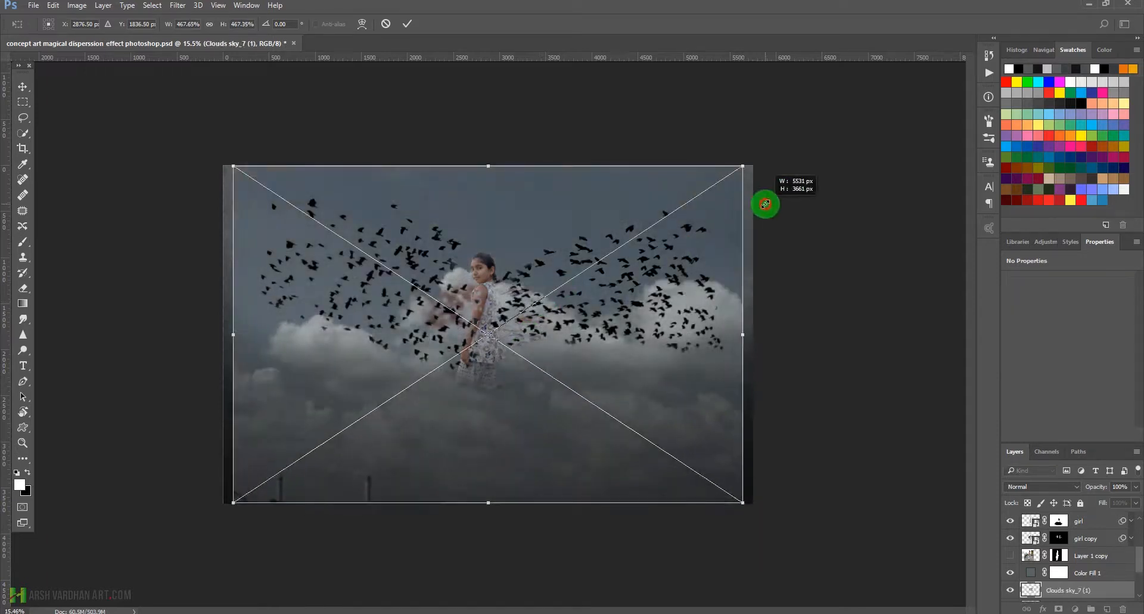
drag(764, 203, 793, 203)
click(412, 24)
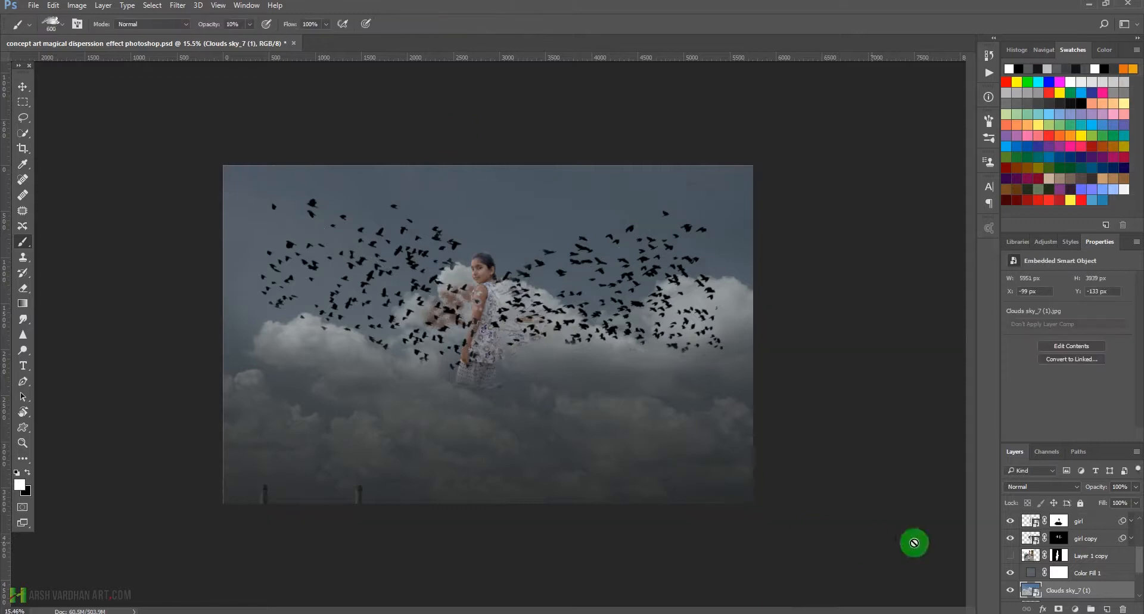
Step: Set the placed cloud layer's blend mode to Soft Light and its opacity to 32%, and compare the image with the layer hidden
click(1059, 486)
click(1049, 370)
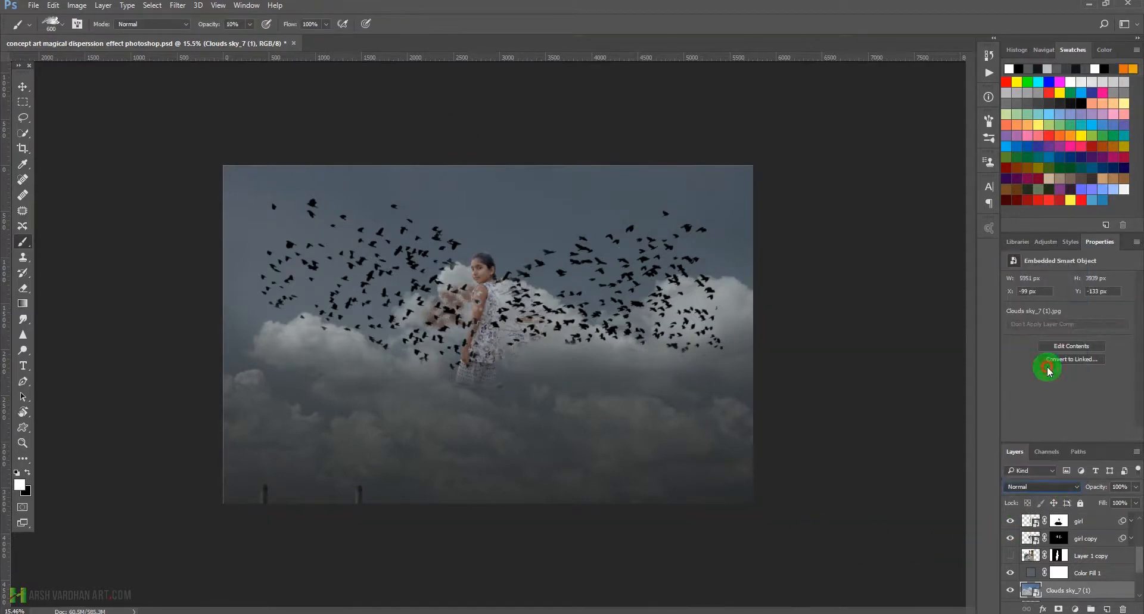
click(1136, 487)
drag(1107, 504, 1103, 504)
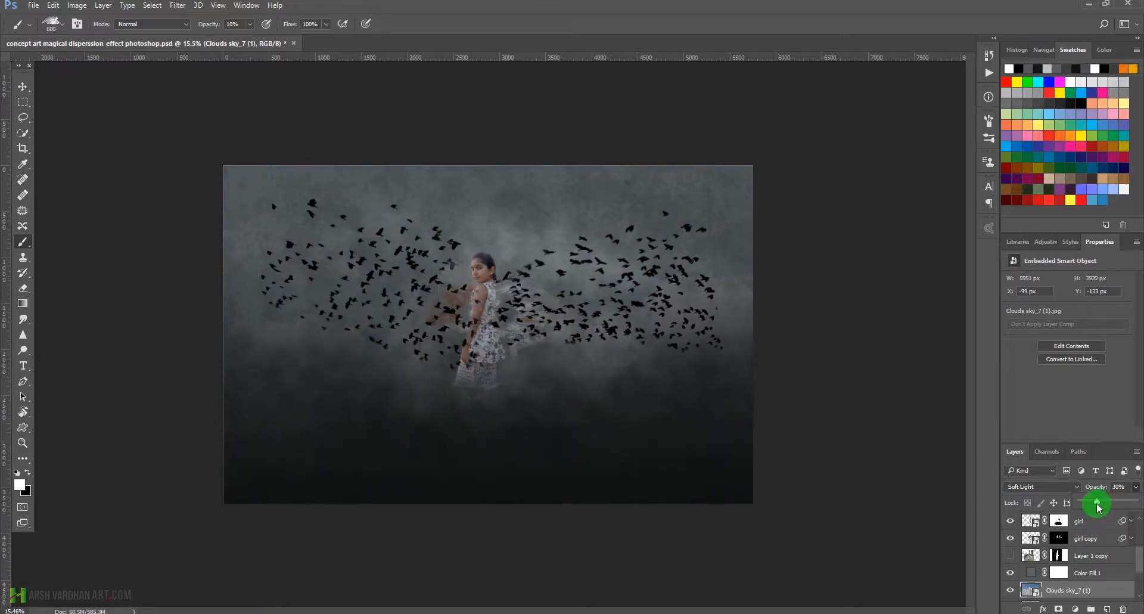
drag(1101, 505, 1098, 505)
click(1016, 594)
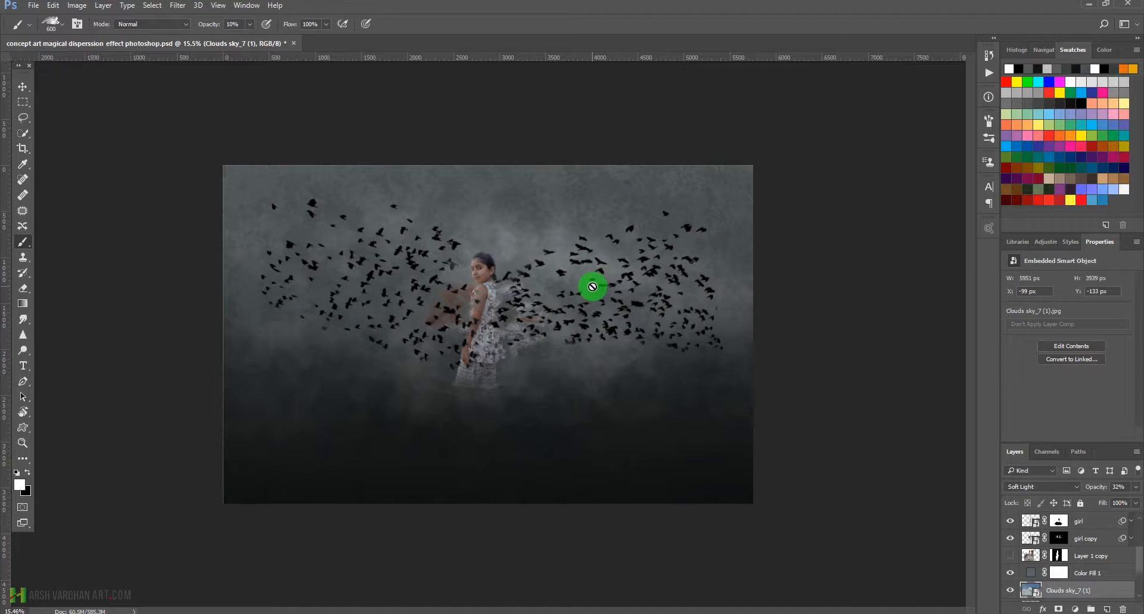
Step: Add a new layer above Gradient Fill 1 and fill it with black
scroll(1054, 566, up, 5)
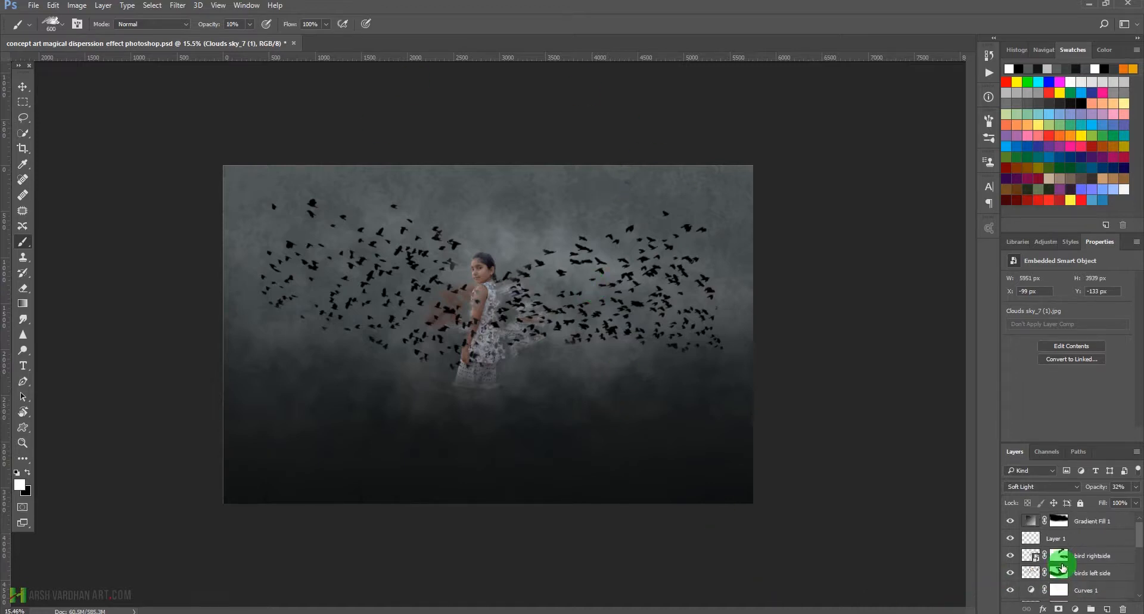
click(1032, 522)
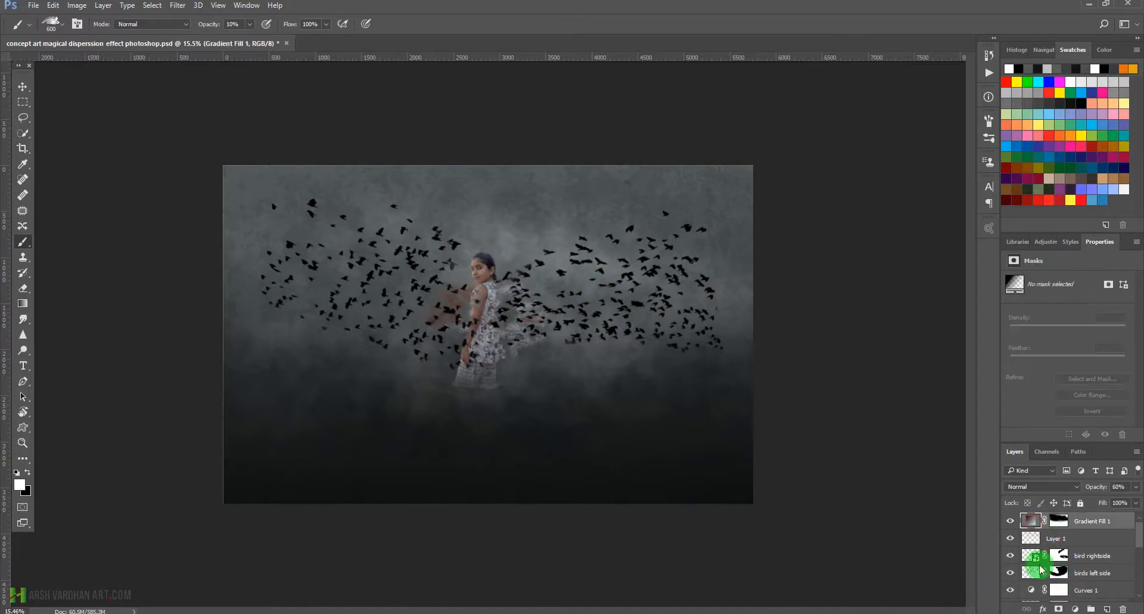
click(1106, 607)
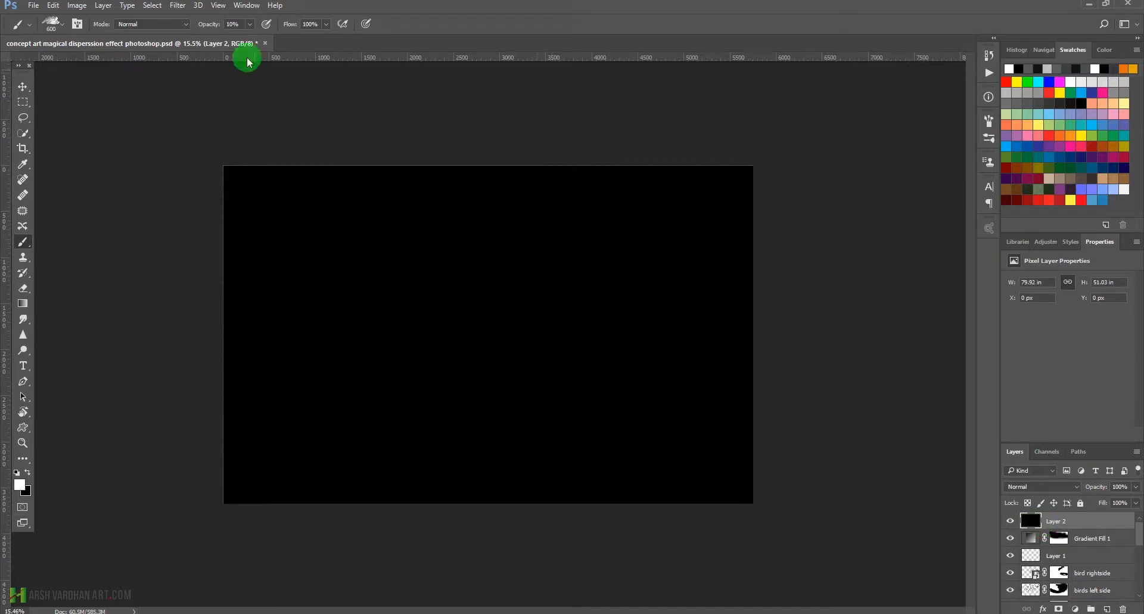
Step: Apply the Add Noise filter to the black layer with an amount of about 162%, Uniform distribution and Monochromatic enabled
click(182, 7)
mouse_move(197, 141)
mouse_move(163, 170)
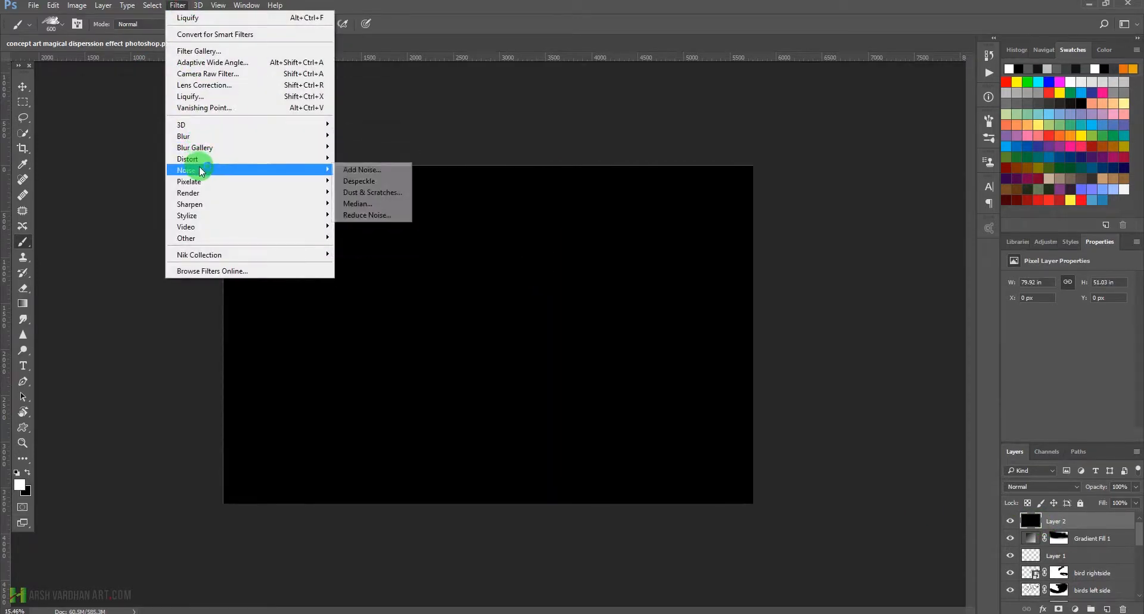
click(356, 170)
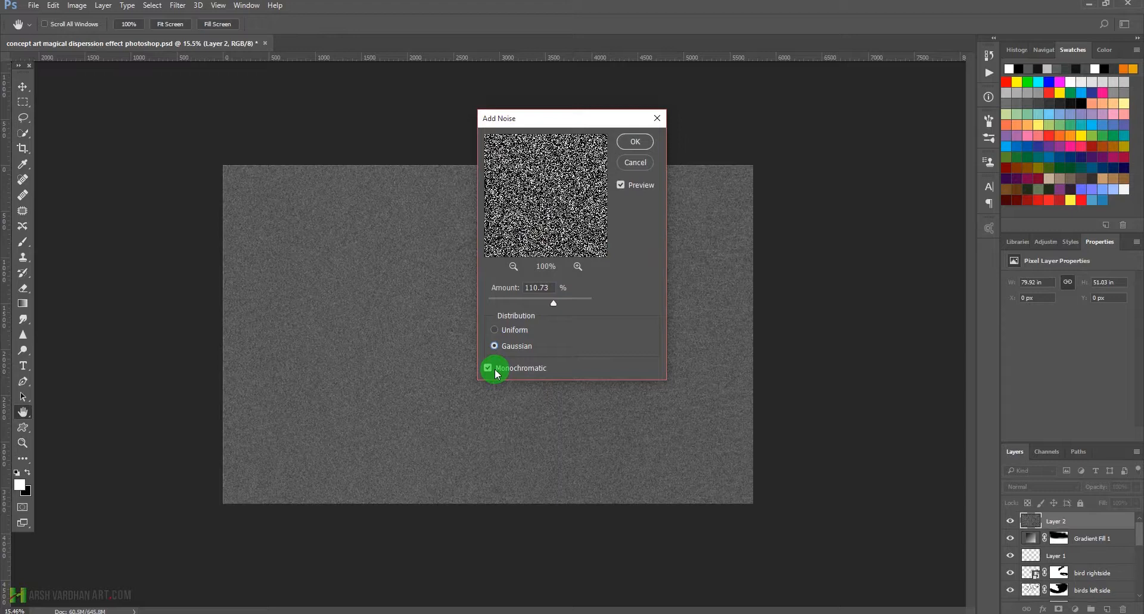
drag(553, 305, 561, 304)
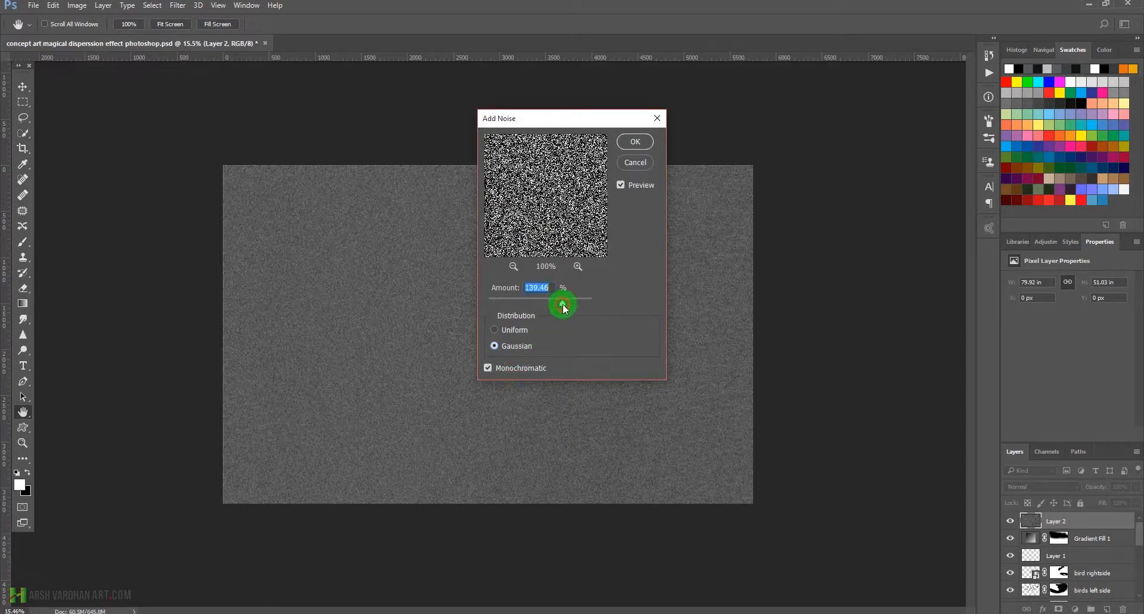
click(496, 330)
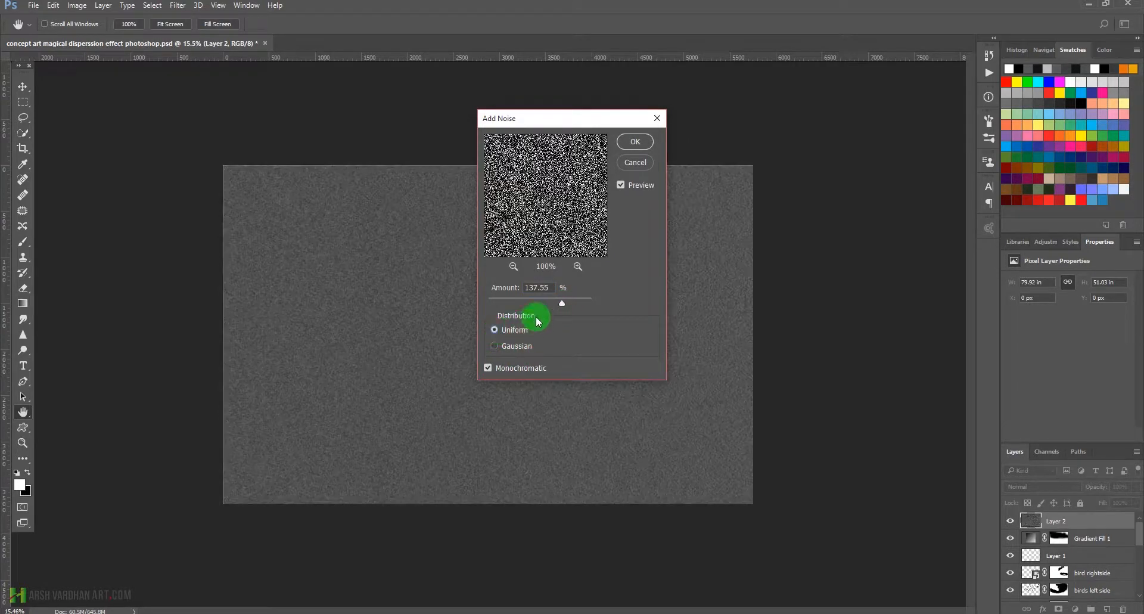
drag(561, 304, 570, 304)
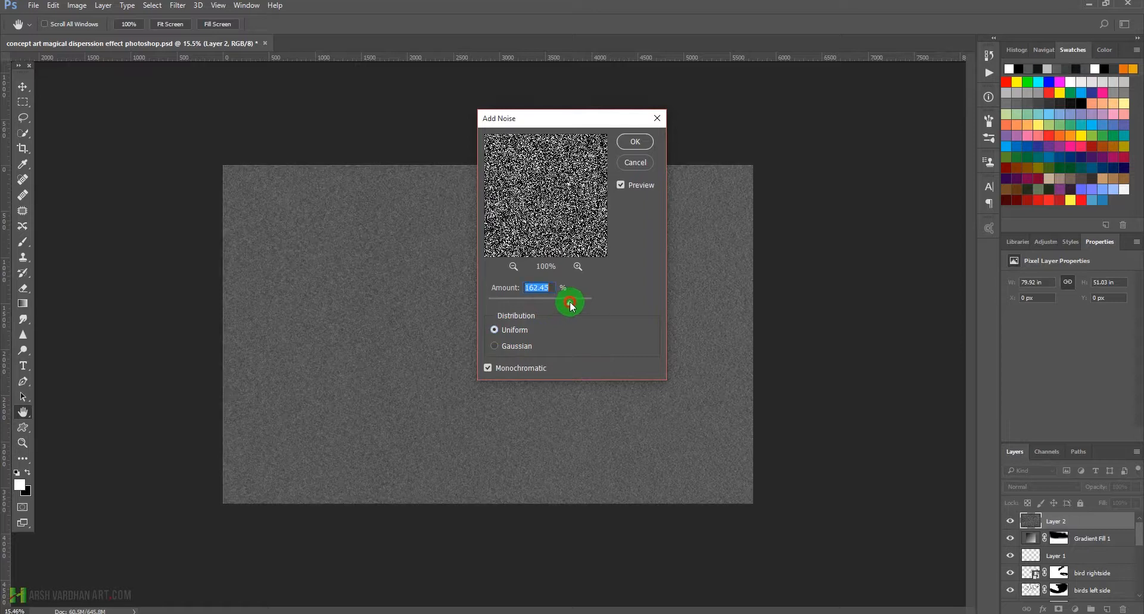
click(622, 145)
click(632, 142)
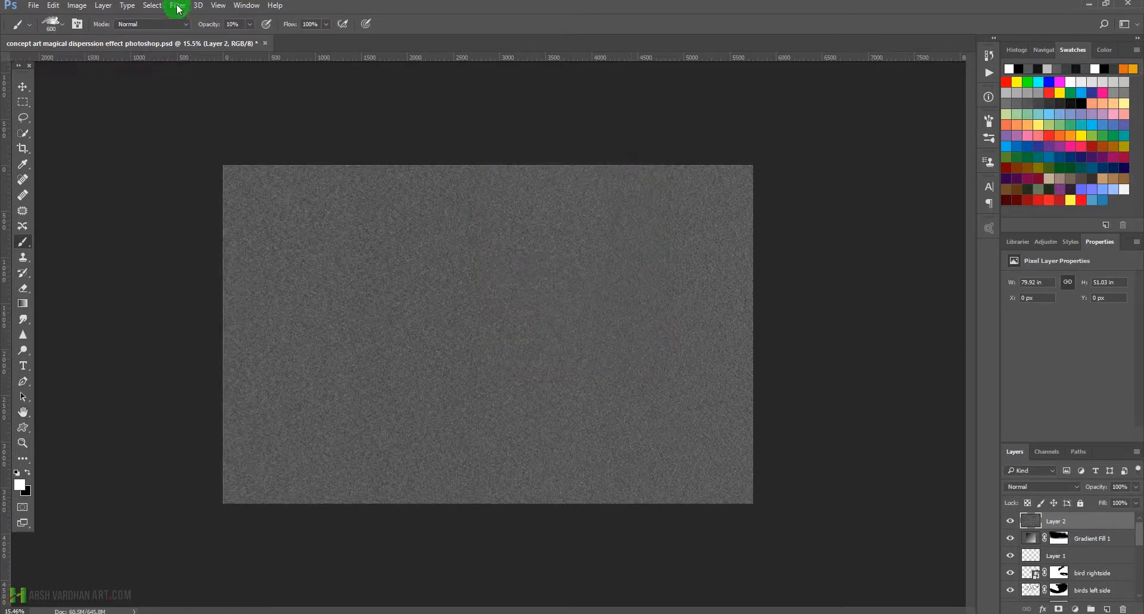
Step: Apply Levels to the noise layer with input levels 111, 1.15 and 205 and output levels 0 and 252
click(485, 332)
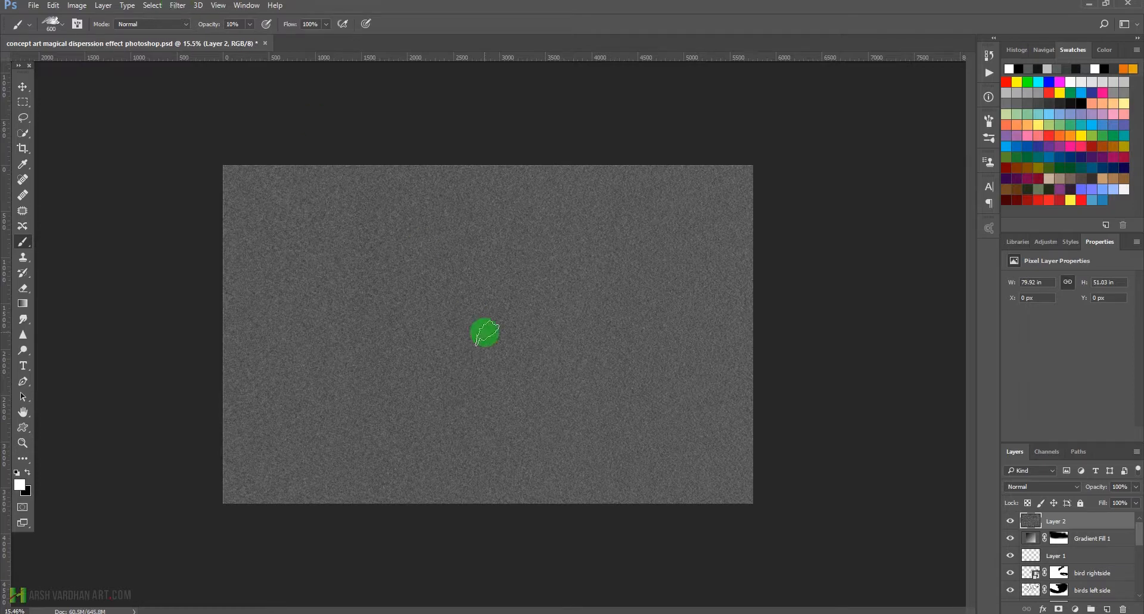
key(ctrl+l)
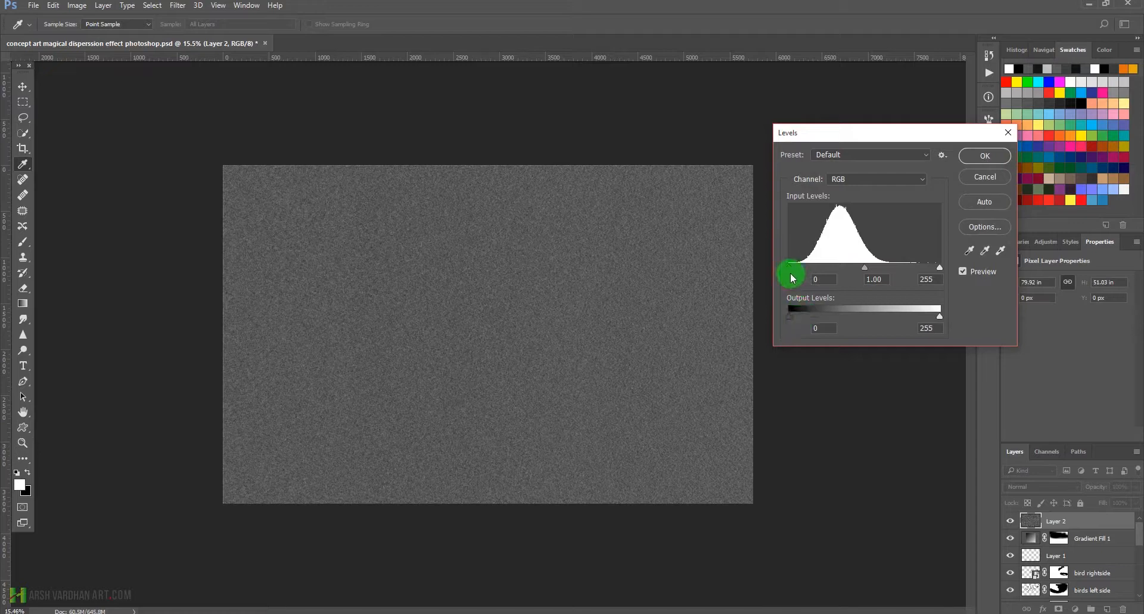
drag(798, 273, 840, 273)
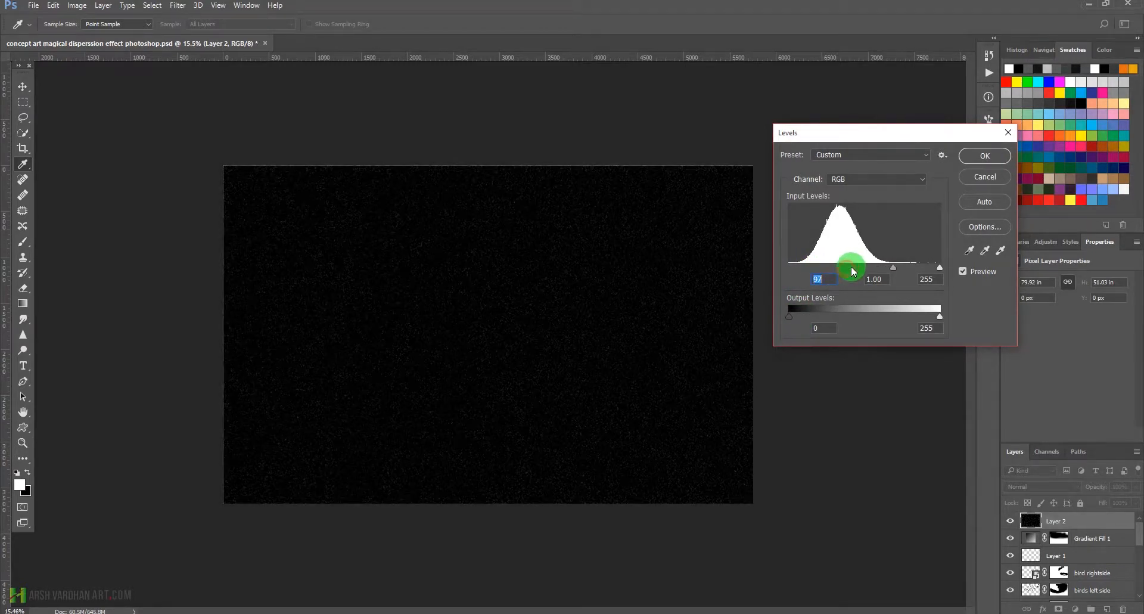
click(892, 267)
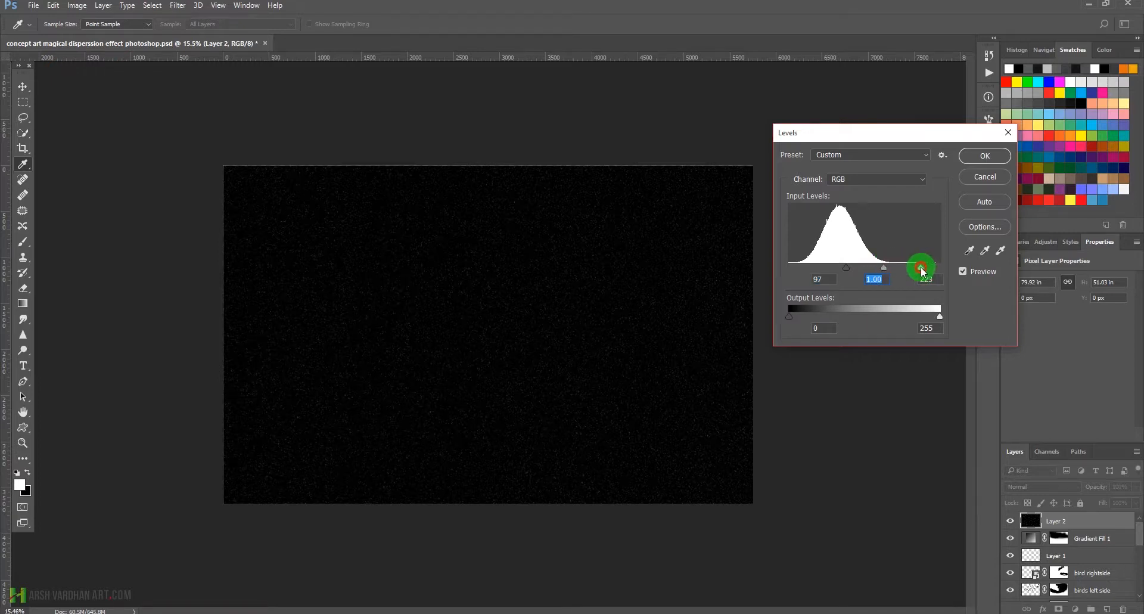
click(921, 268)
drag(851, 267, 861, 270)
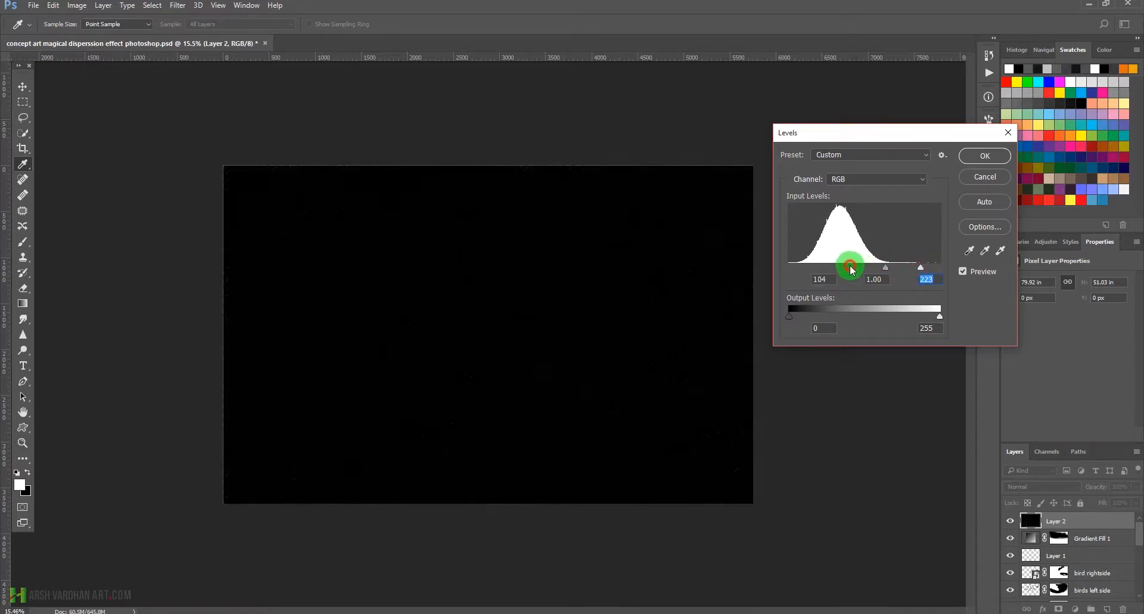
click(885, 268)
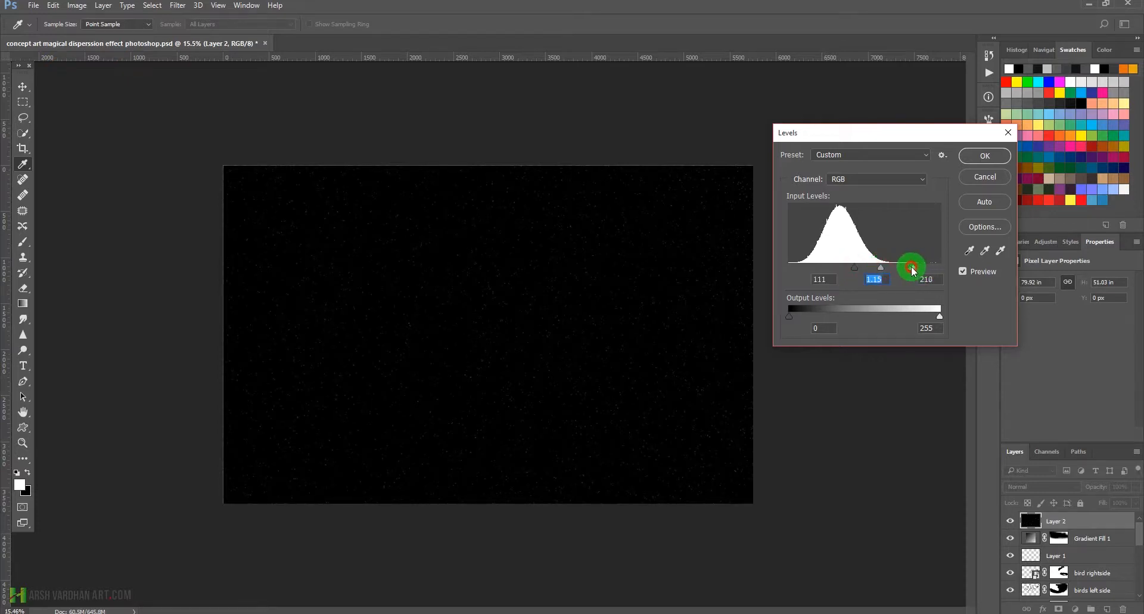
click(910, 269)
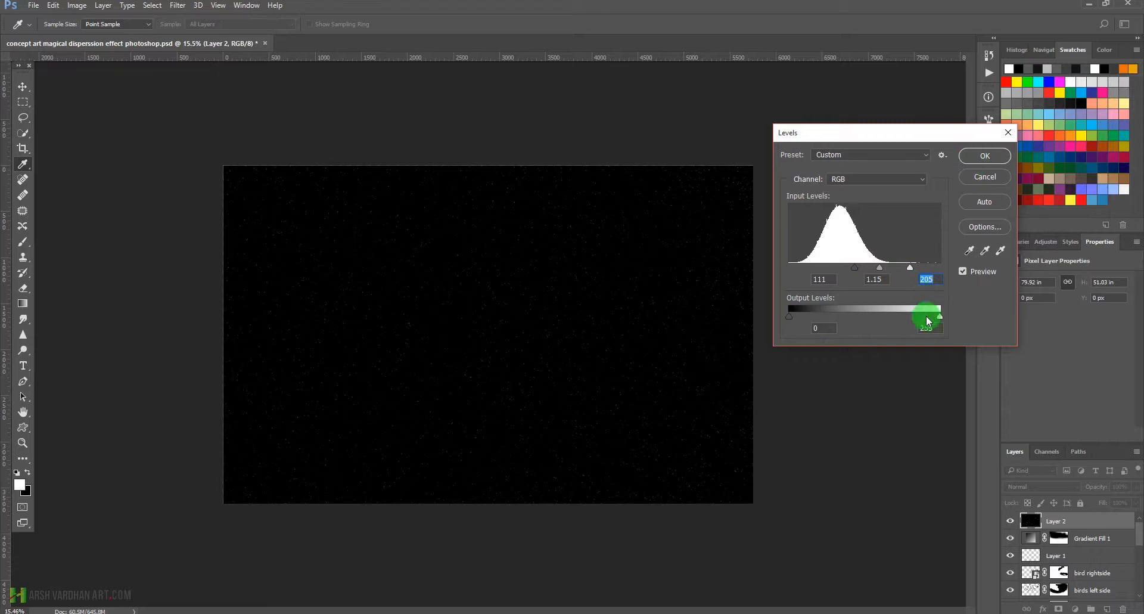
mouse_move(940, 322)
mouse_down()
mouse_move(911, 320)
mouse_move(938, 321)
mouse_up()
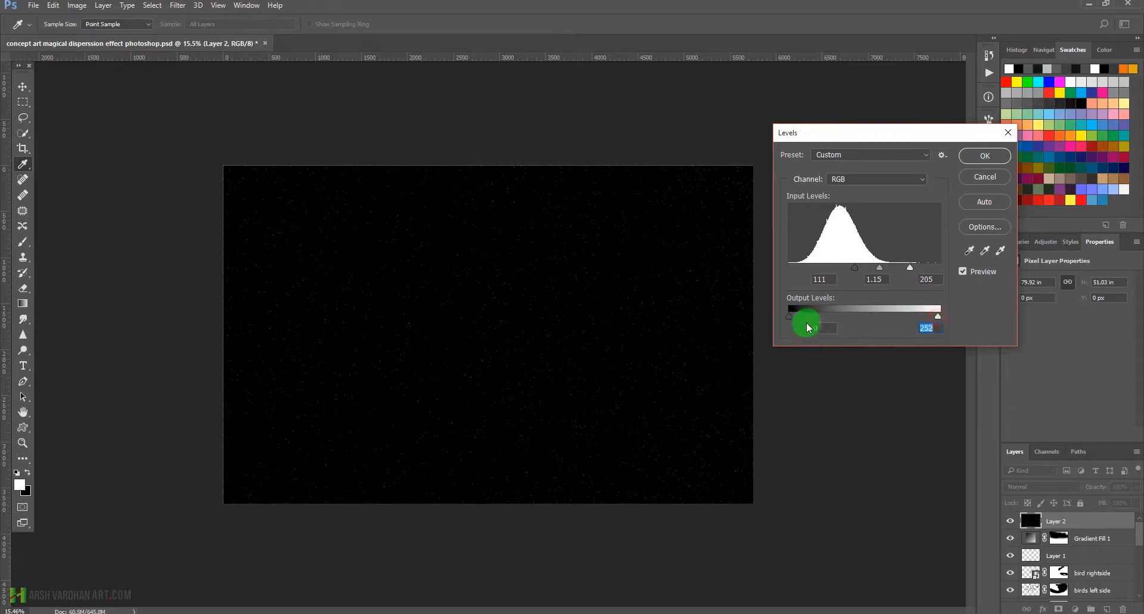
mouse_move(792, 322)
mouse_down()
mouse_move(807, 316)
mouse_move(784, 319)
mouse_up()
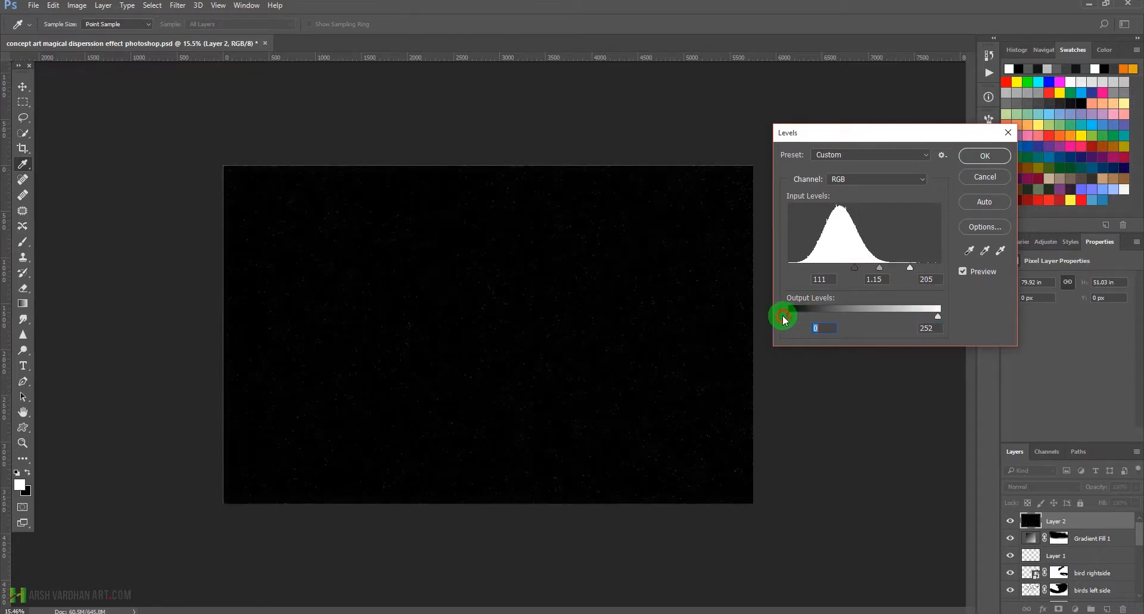
click(985, 155)
key(b)
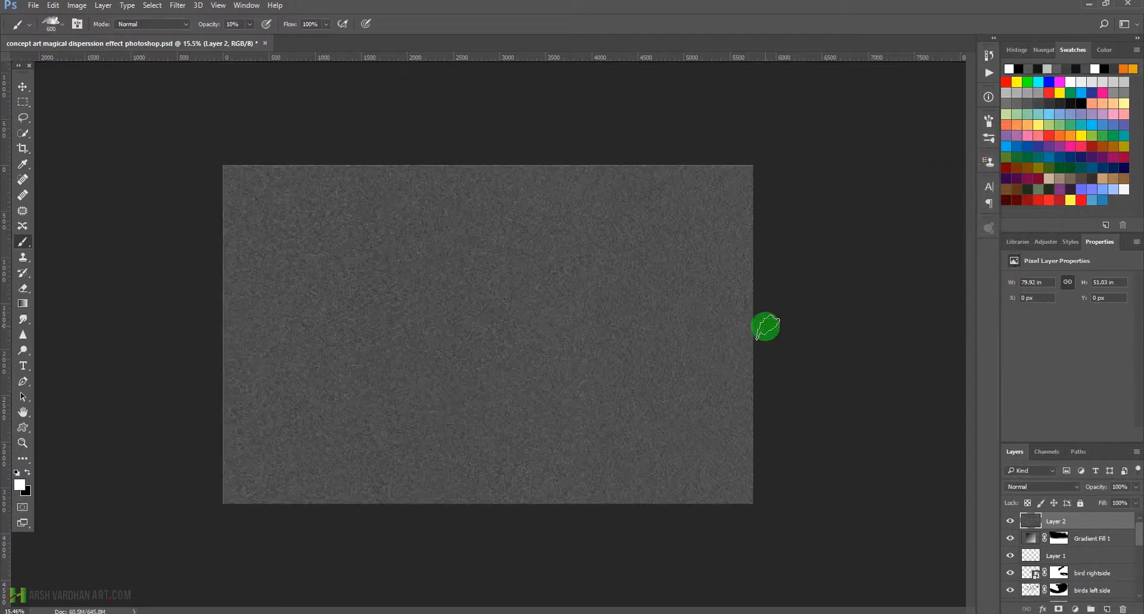
Step: Set the noise layer's blend mode to Screen and apply Levels with shadow input 92 and midtone about 1.23
click(1018, 486)
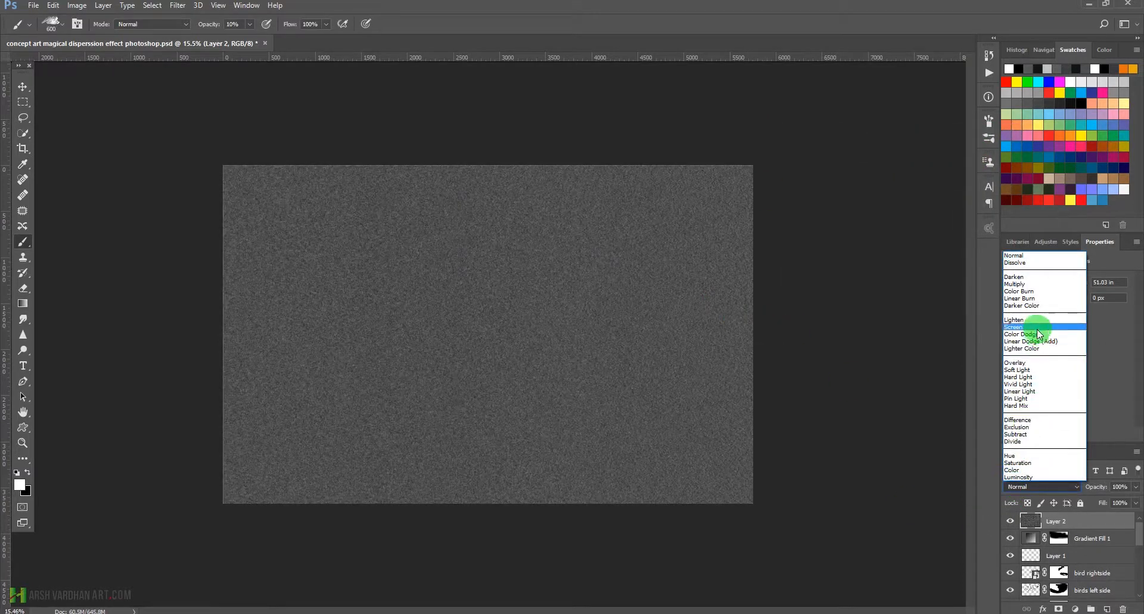
click(1039, 327)
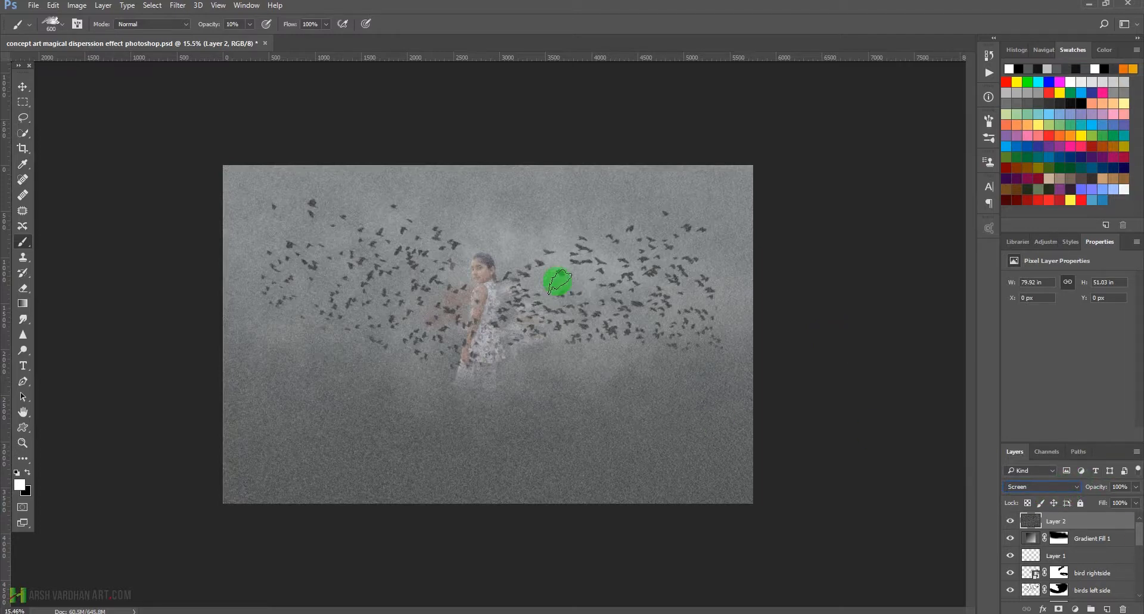
key(ctrl+l)
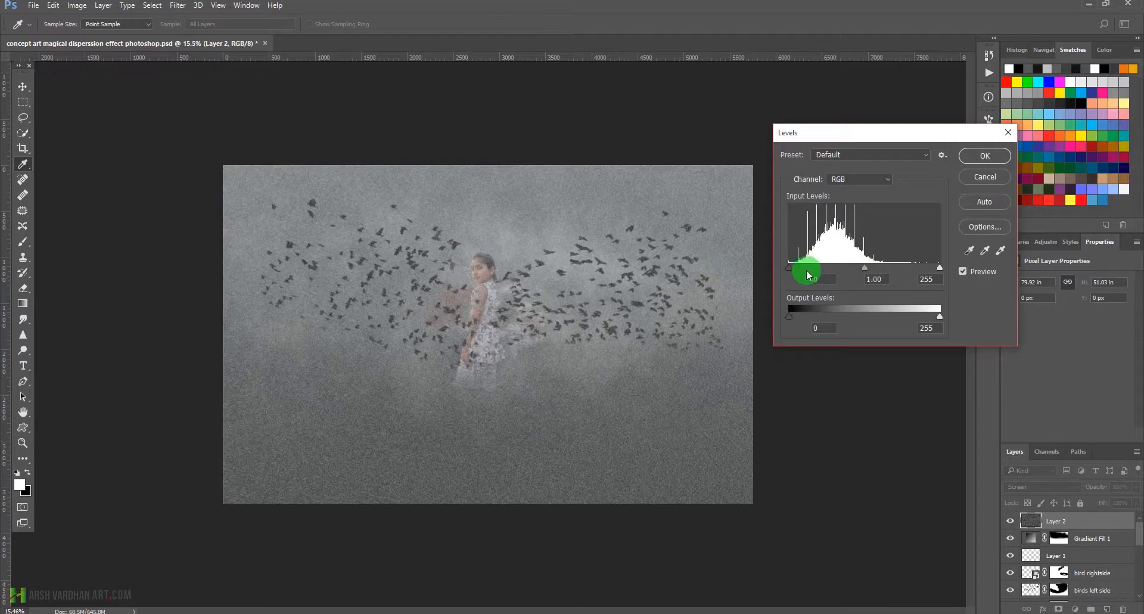
drag(794, 273, 844, 265)
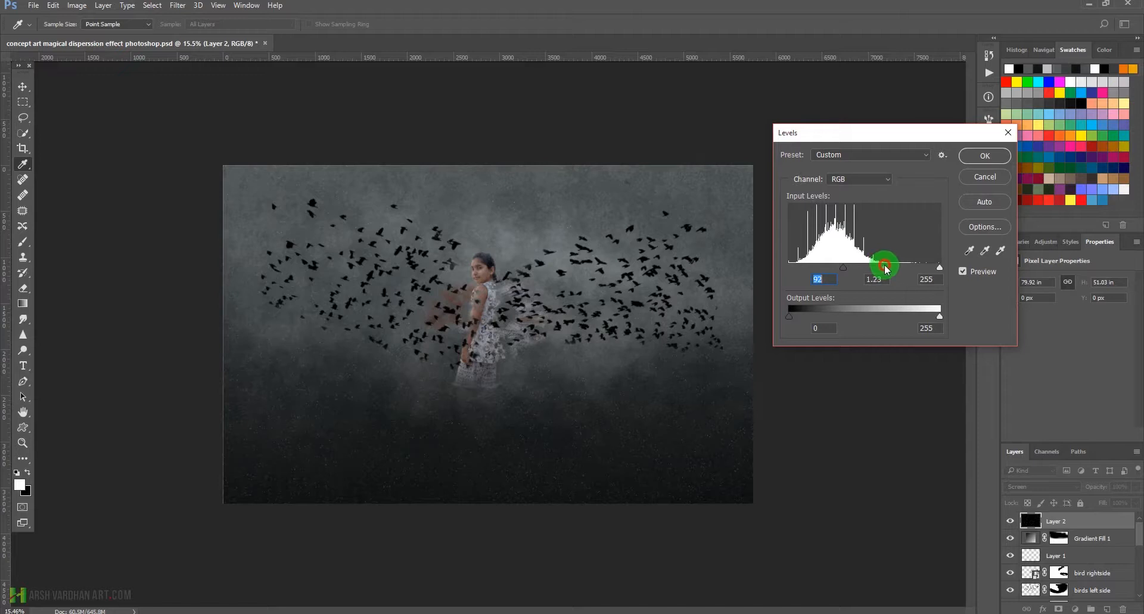
click(985, 155)
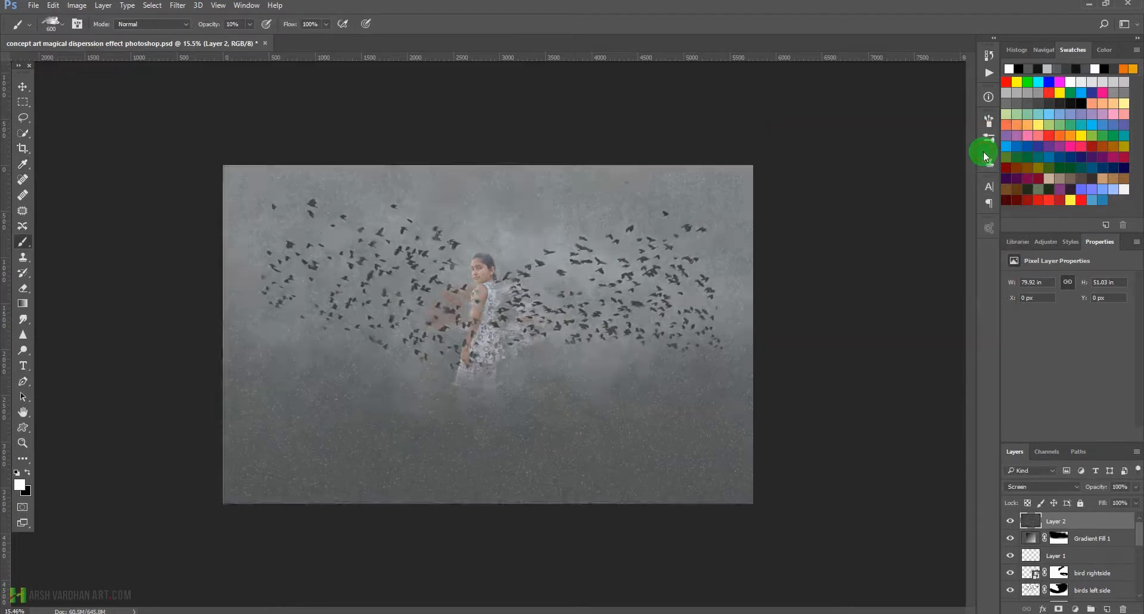
Step: Try the Darken blend mode on the noise layer and set it to Soft Light instead
click(1041, 486)
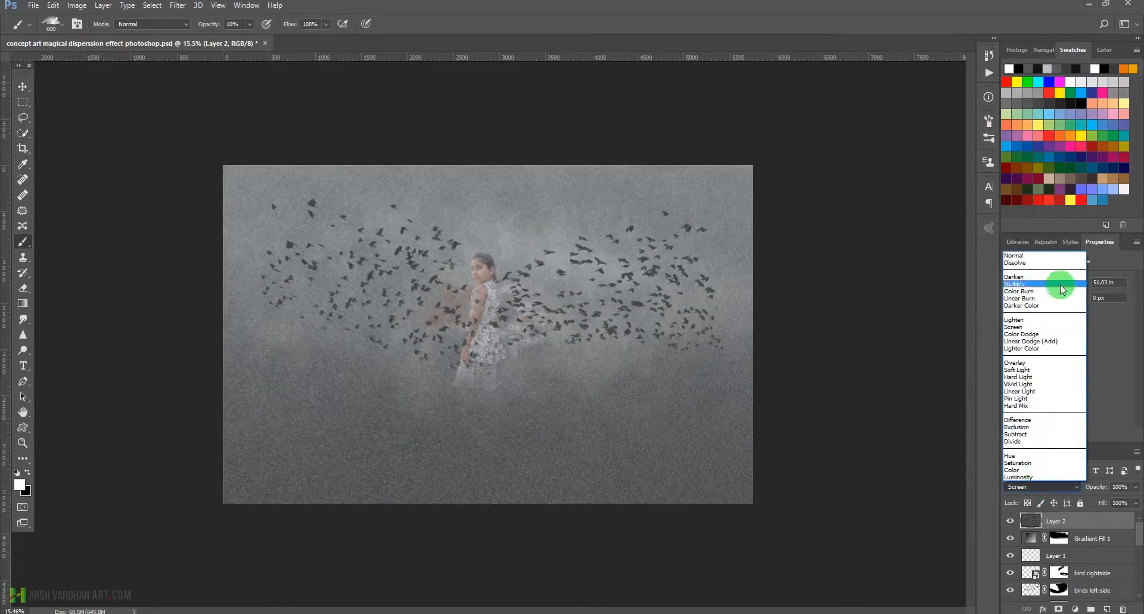
click(1035, 276)
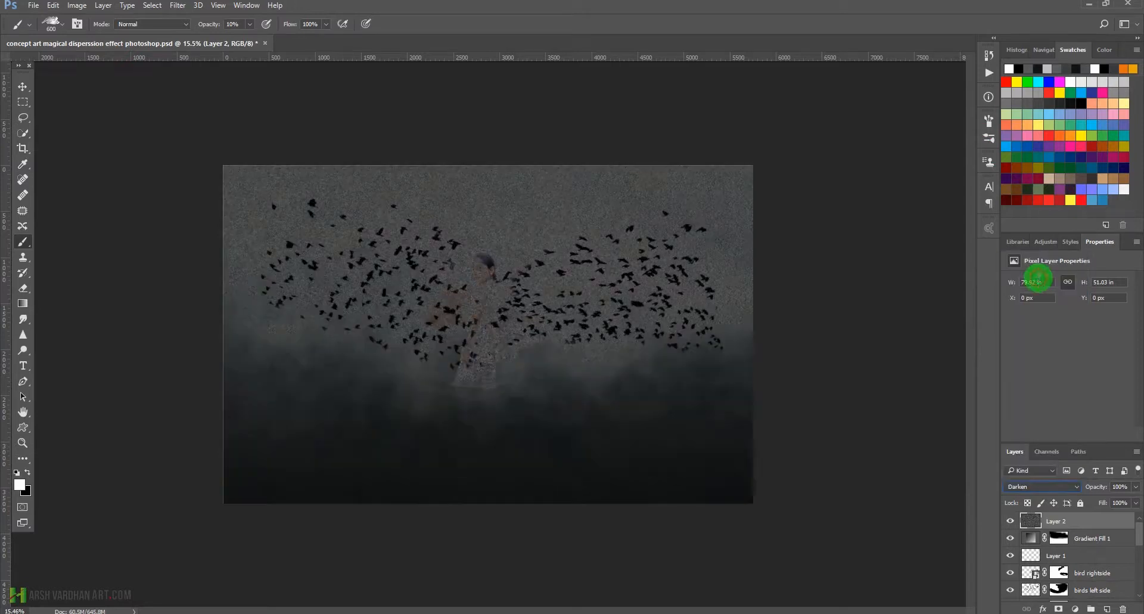
click(1040, 486)
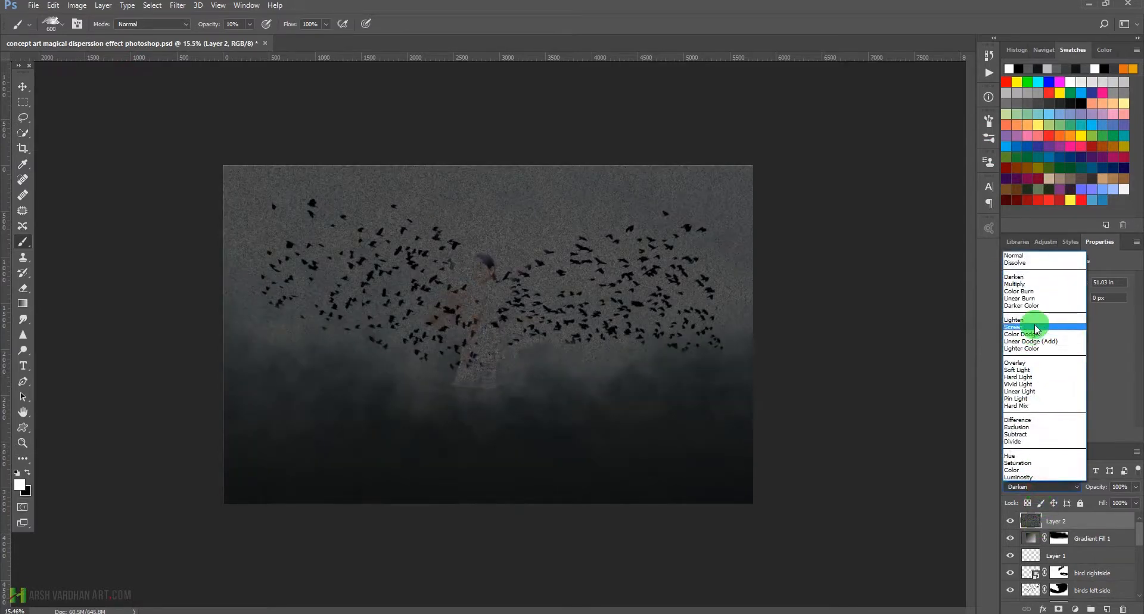
click(1024, 370)
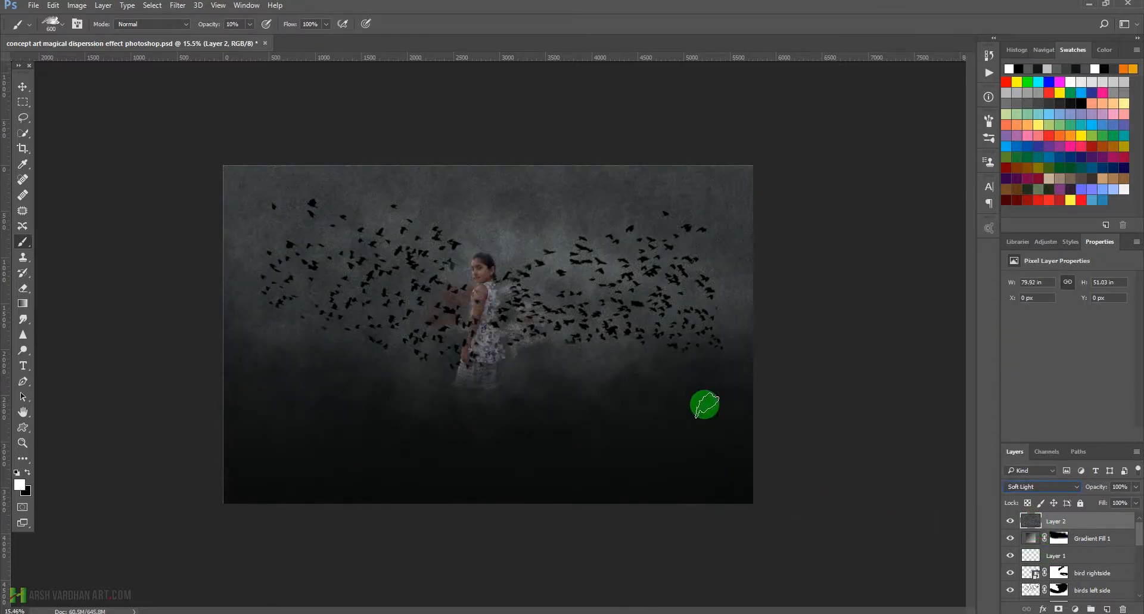
Step: Reduce the noise layer's opacity to 61%
mouse_move(488, 299)
mouse_down()
mouse_move(548, 323)
mouse_move(502, 311)
mouse_up()
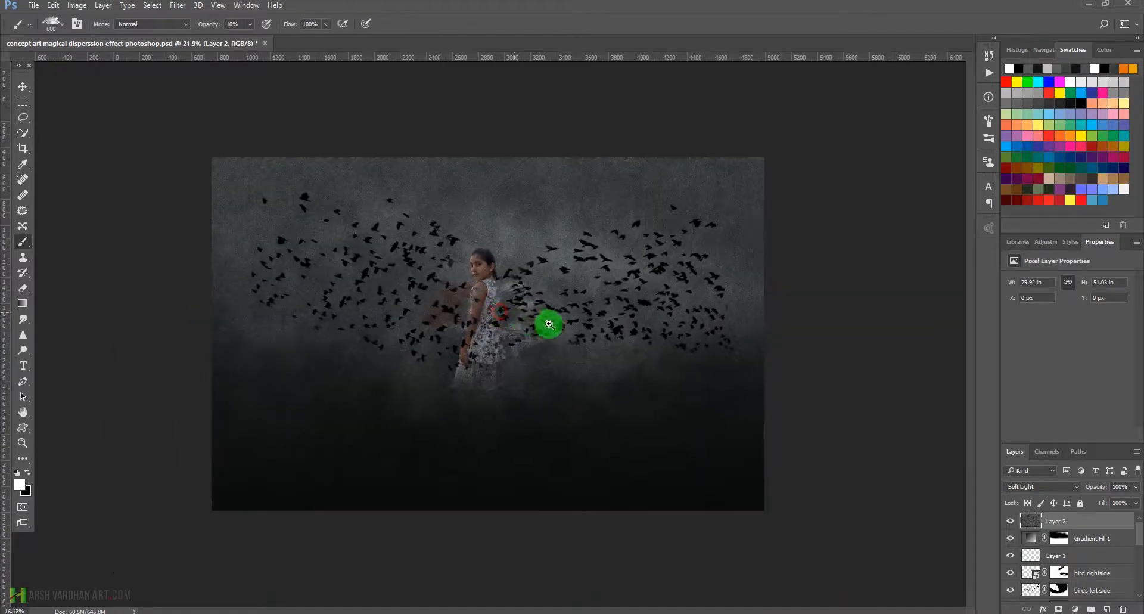
click(1136, 486)
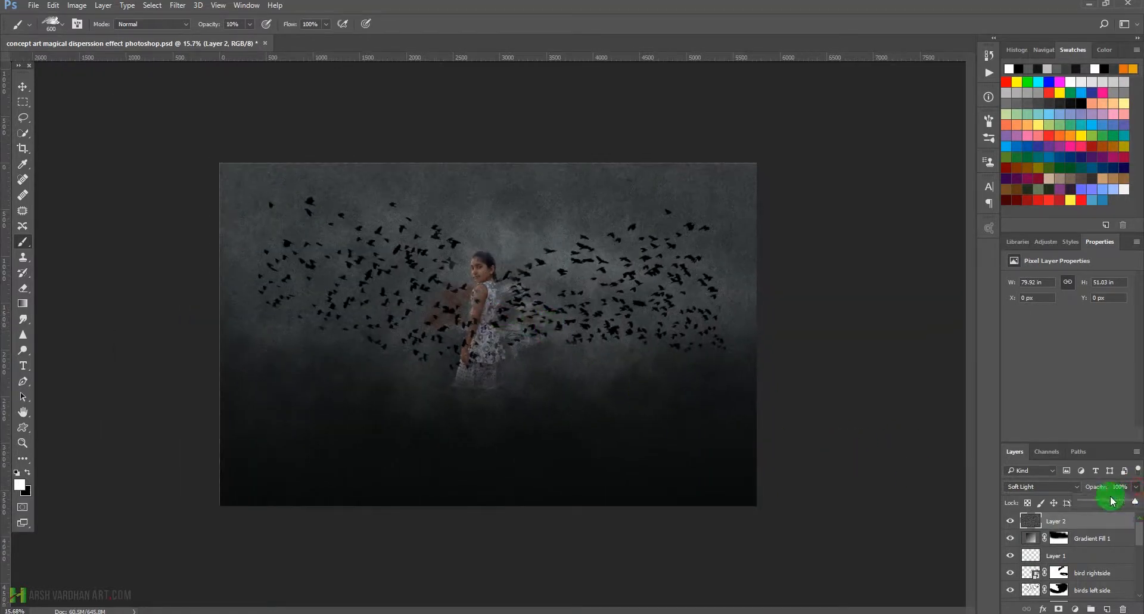
click(1099, 504)
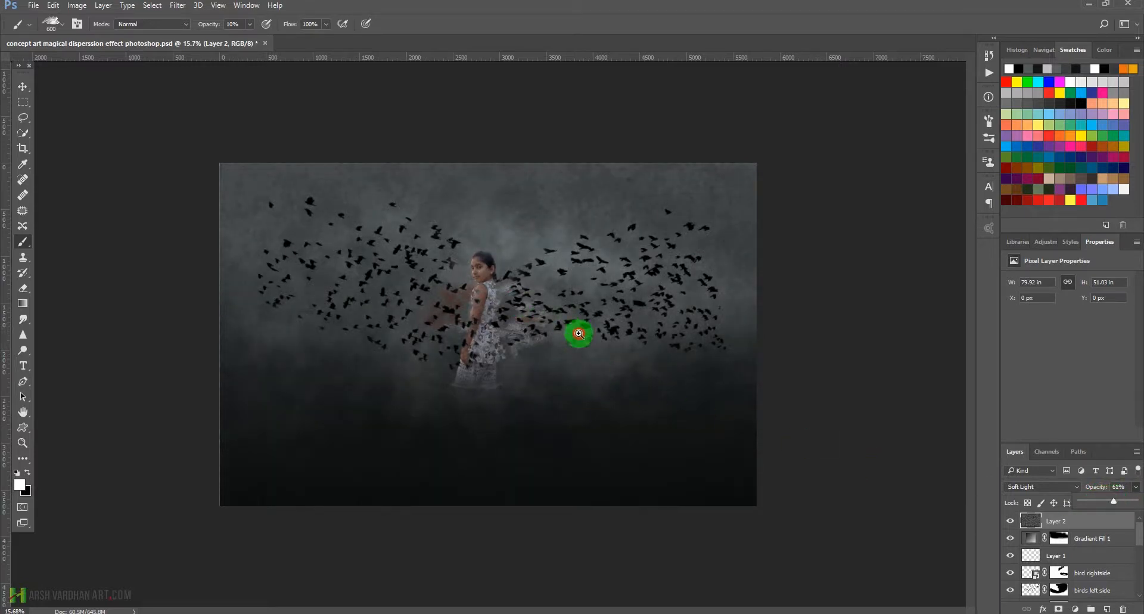
Step: Add a layer mask to the noise layer and set up a soft round brush at 100% opacity
drag(579, 333, 599, 344)
mouse_move(474, 303)
mouse_down()
mouse_move(544, 327)
mouse_move(529, 325)
mouse_move(530, 297)
mouse_up()
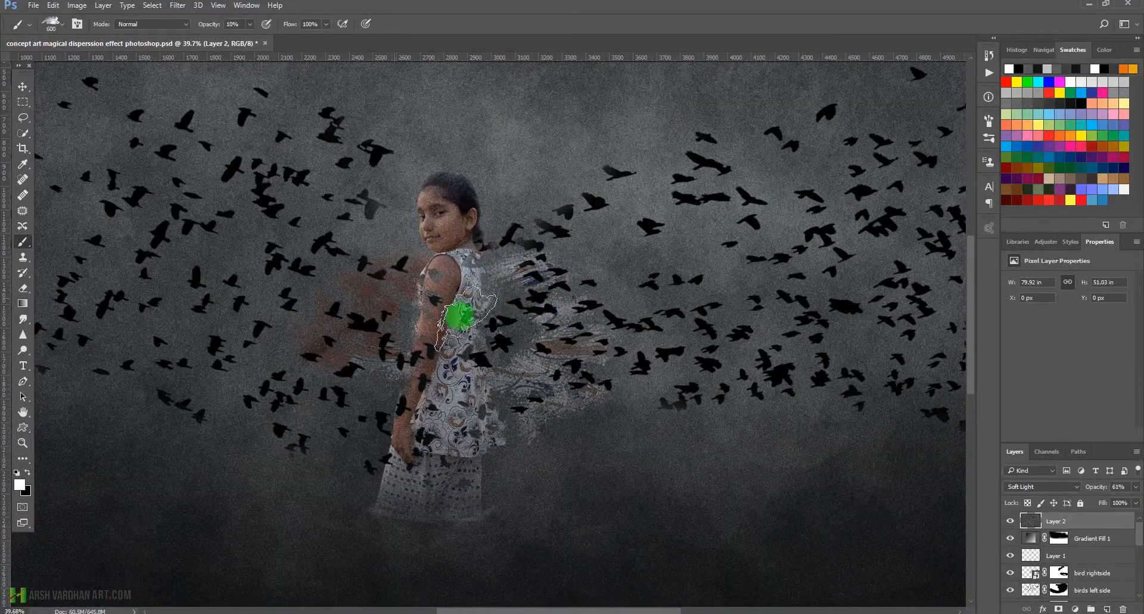
click(1074, 609)
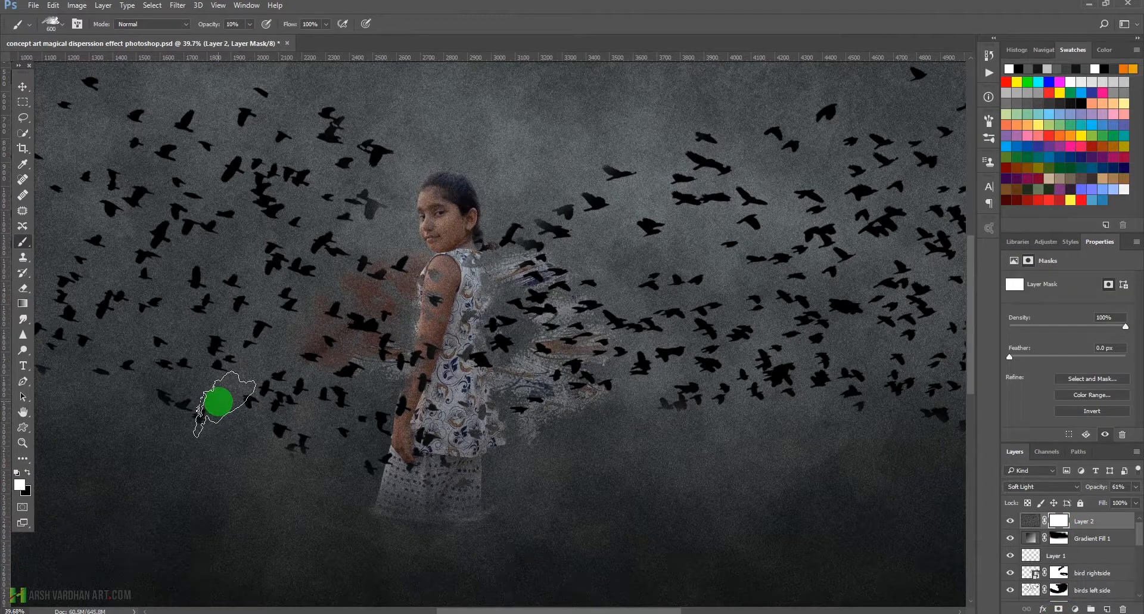
drag(218, 401, 298, 308)
right_click(302, 303)
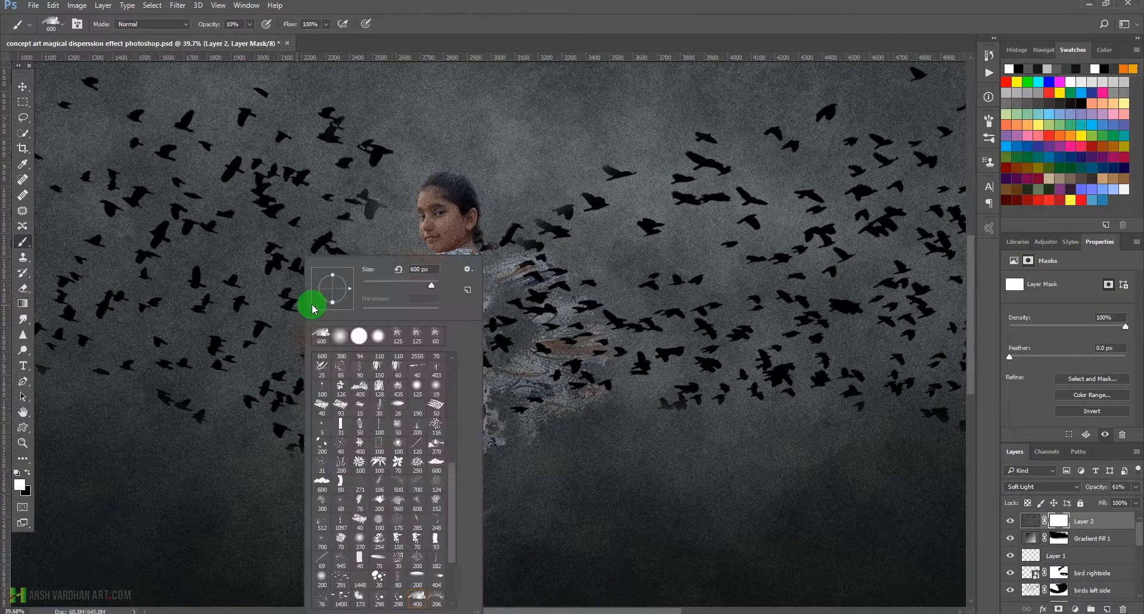
click(341, 340)
click(515, 12)
Step: Paint black on the noise layer's mask to clear the grain from the girl, and save the document
mouse_move(477, 140)
mouse_down()
mouse_move(451, 223)
mouse_move(420, 261)
mouse_move(436, 226)
mouse_move(447, 234)
mouse_move(435, 371)
mouse_move(427, 316)
mouse_move(472, 190)
mouse_move(437, 303)
mouse_move(410, 194)
mouse_move(475, 257)
mouse_move(456, 244)
mouse_move(430, 378)
mouse_move(506, 439)
mouse_move(670, 320)
mouse_move(644, 349)
mouse_move(326, 399)
mouse_move(362, 363)
mouse_move(253, 291)
mouse_move(324, 333)
mouse_move(466, 250)
mouse_move(354, 230)
mouse_move(481, 469)
mouse_move(454, 542)
mouse_move(395, 461)
mouse_move(558, 422)
mouse_move(504, 441)
mouse_move(635, 433)
mouse_move(403, 558)
mouse_move(485, 524)
mouse_move(448, 544)
mouse_move(431, 529)
mouse_move(477, 507)
mouse_move(376, 509)
mouse_move(360, 495)
mouse_move(428, 513)
mouse_move(352, 200)
mouse_move(323, 301)
mouse_move(493, 290)
mouse_move(558, 197)
mouse_move(546, 348)
mouse_move(751, 449)
mouse_move(601, 486)
mouse_move(635, 435)
mouse_move(607, 298)
mouse_up()
key(x)
key(x)
drag(777, 406, 745, 414)
mouse_move(565, 399)
mouse_down()
mouse_move(607, 405)
mouse_move(577, 409)
mouse_up()
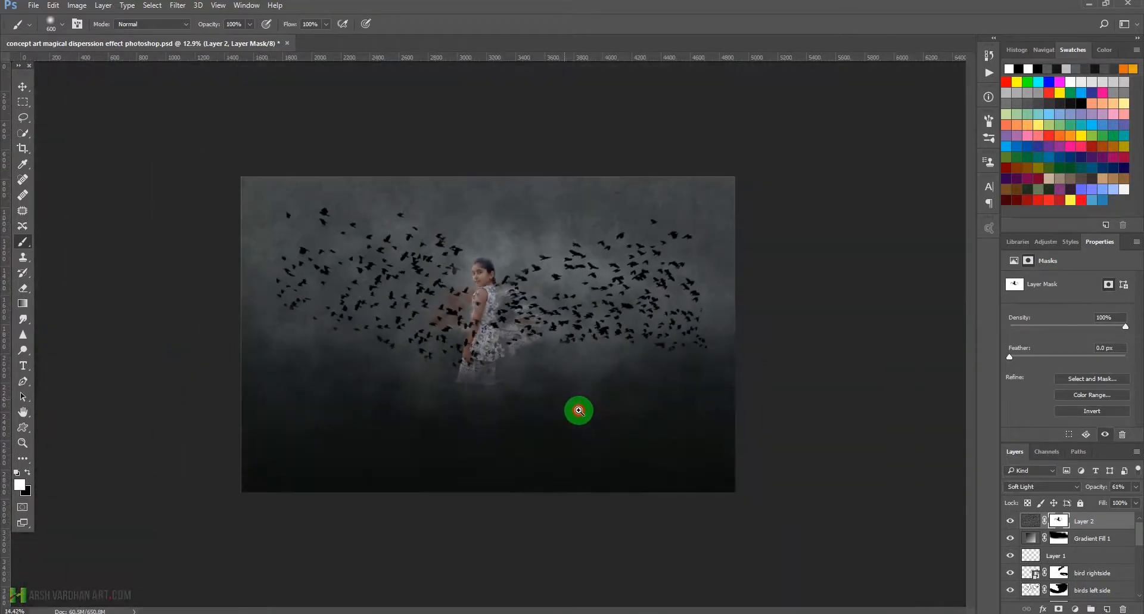
drag(652, 480, 652, 479)
key(ctrl+s)
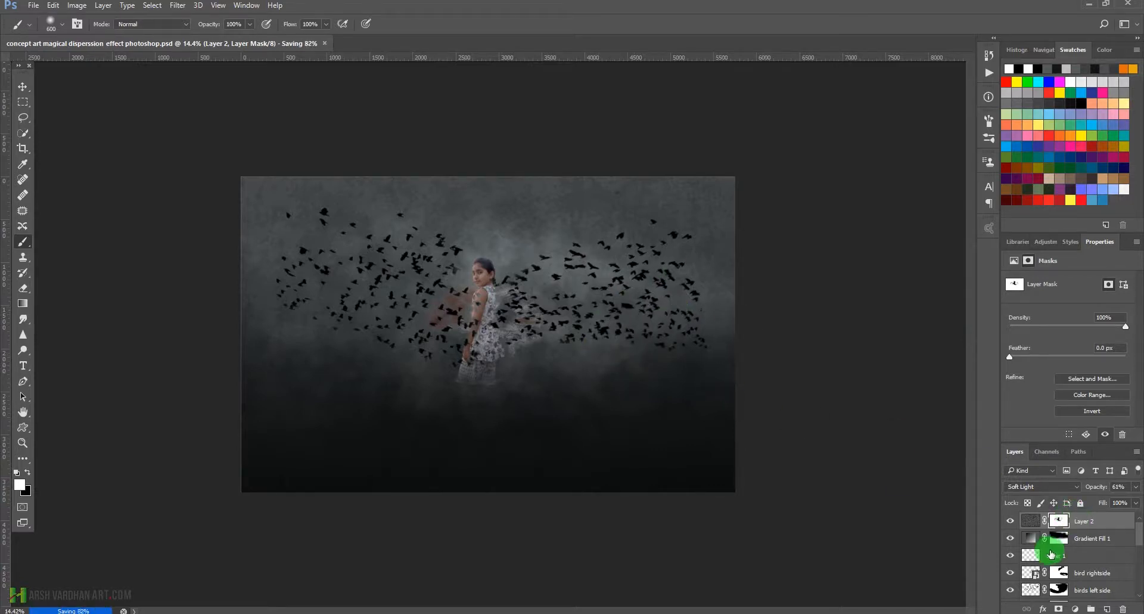
Step: Lower the opacity of the bird rightside and birds left side layers together to 59% and save the document
scroll(1043, 549, down, 3)
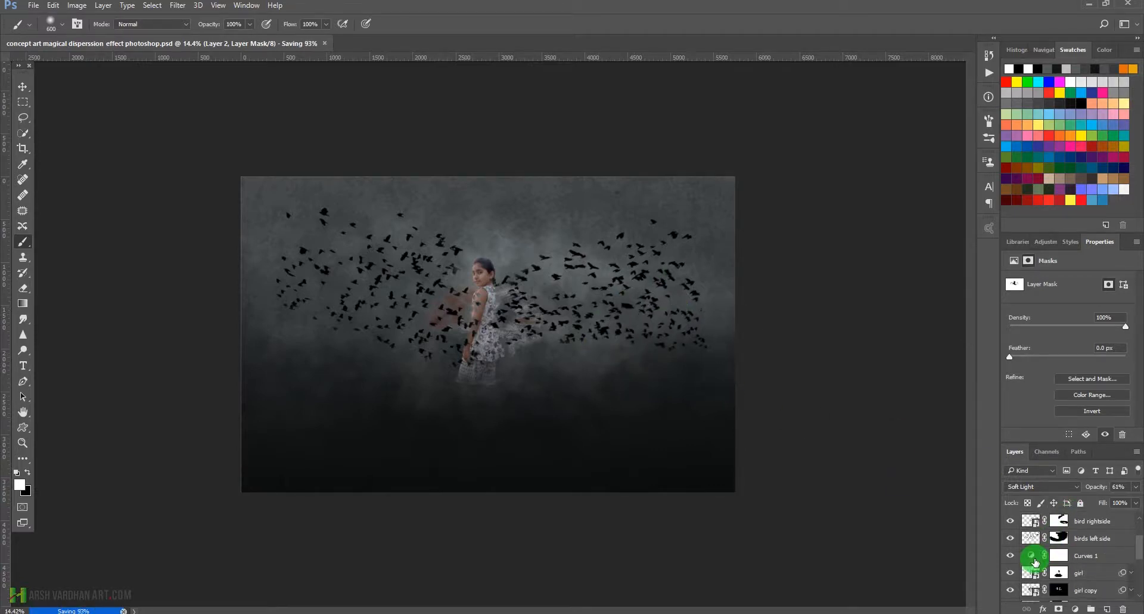
click(1029, 521)
shift+click(1029, 538)
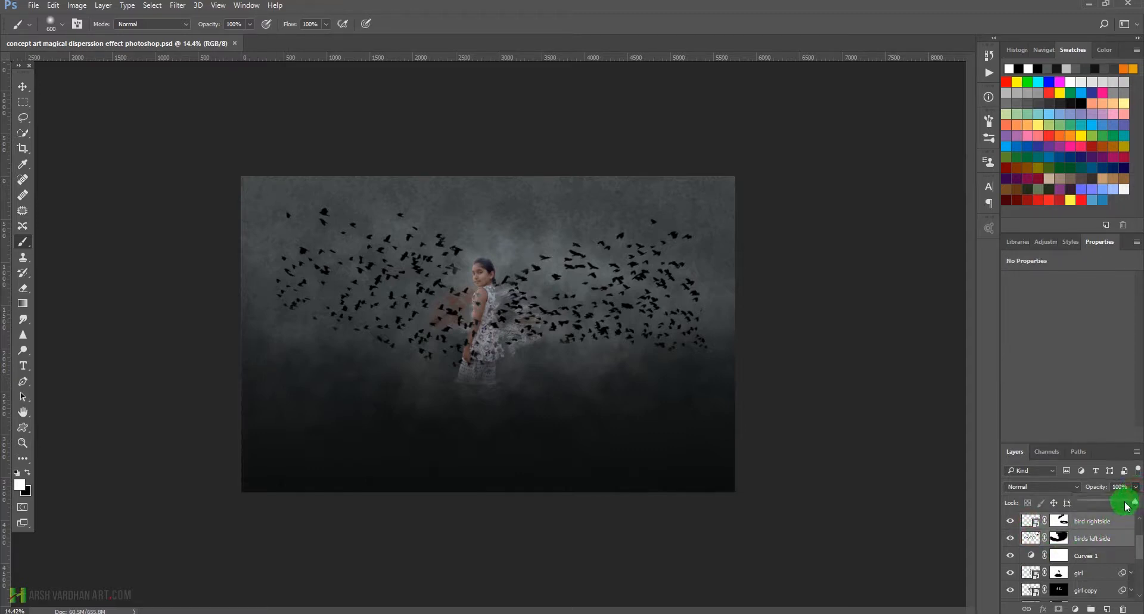
drag(1121, 505, 1113, 507)
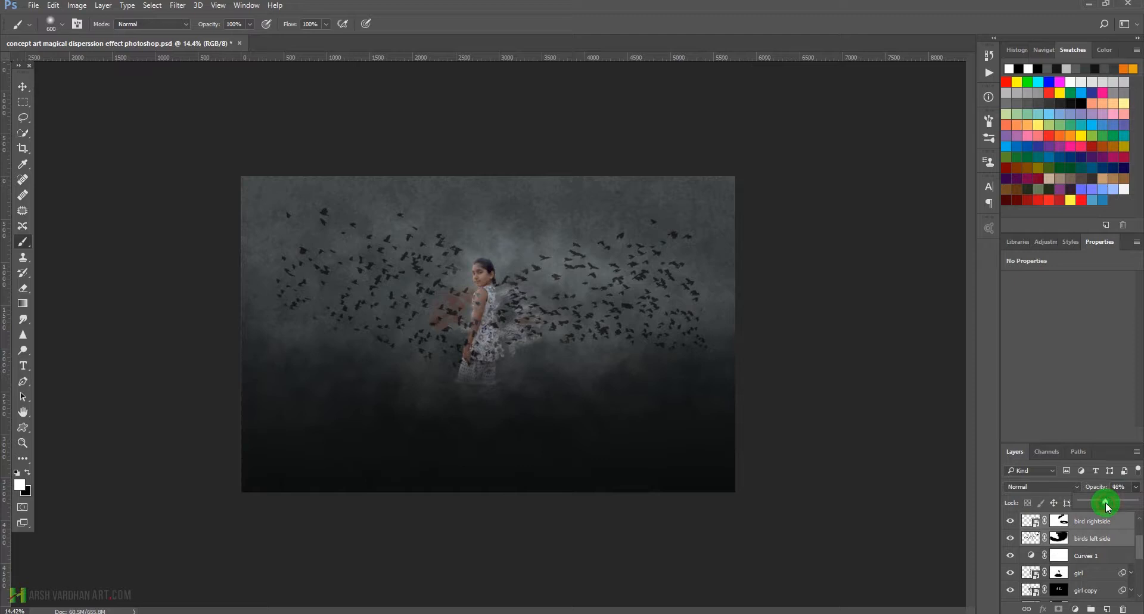
click(1095, 538)
drag(475, 299, 539, 362)
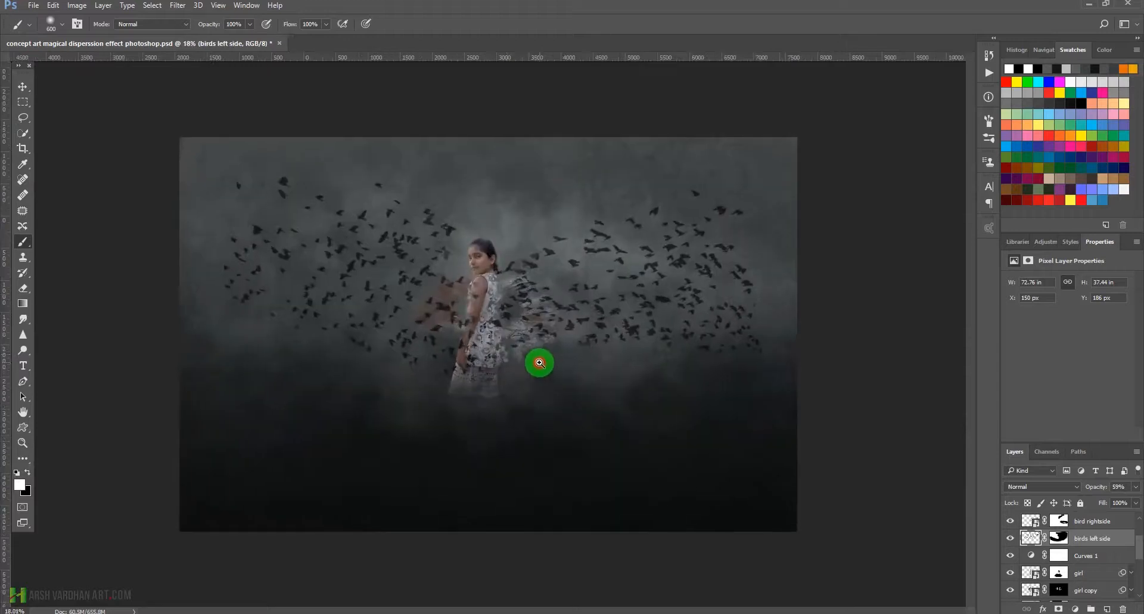
key(ctrl+s)
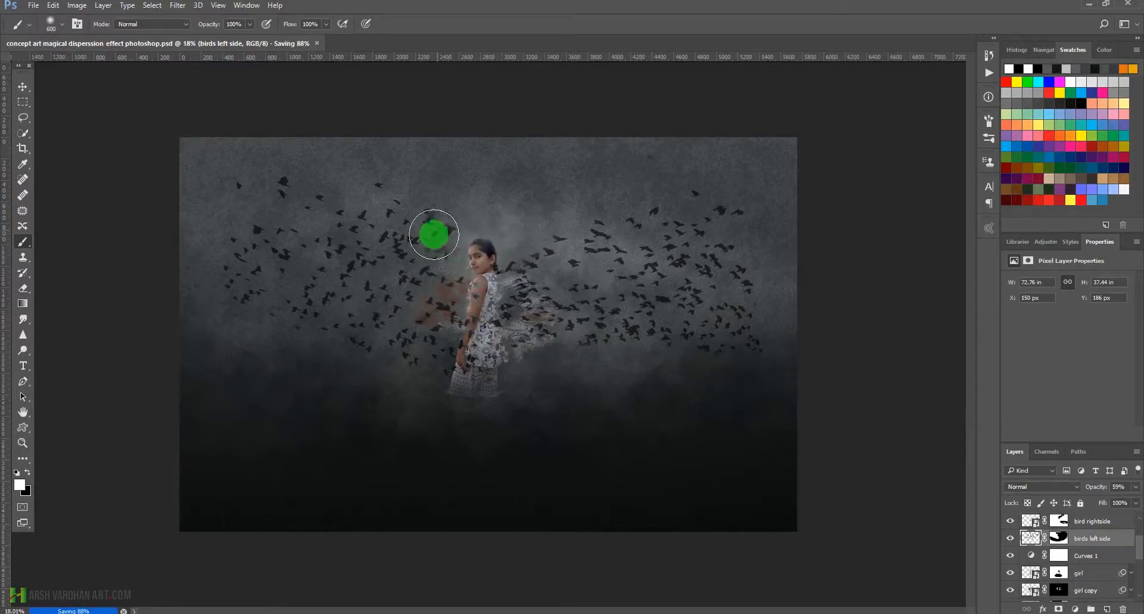
Step: Create a new layer directly above Color Fill 1 with the Linear Dodge (Add) blend mode
scroll(1091, 559, down, 2)
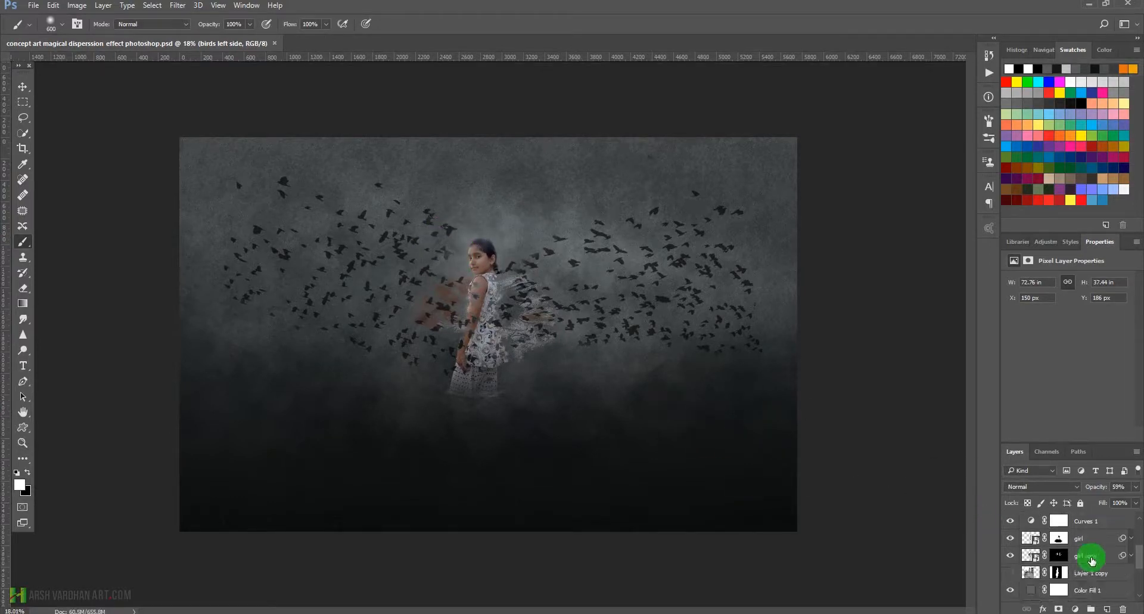
click(1030, 589)
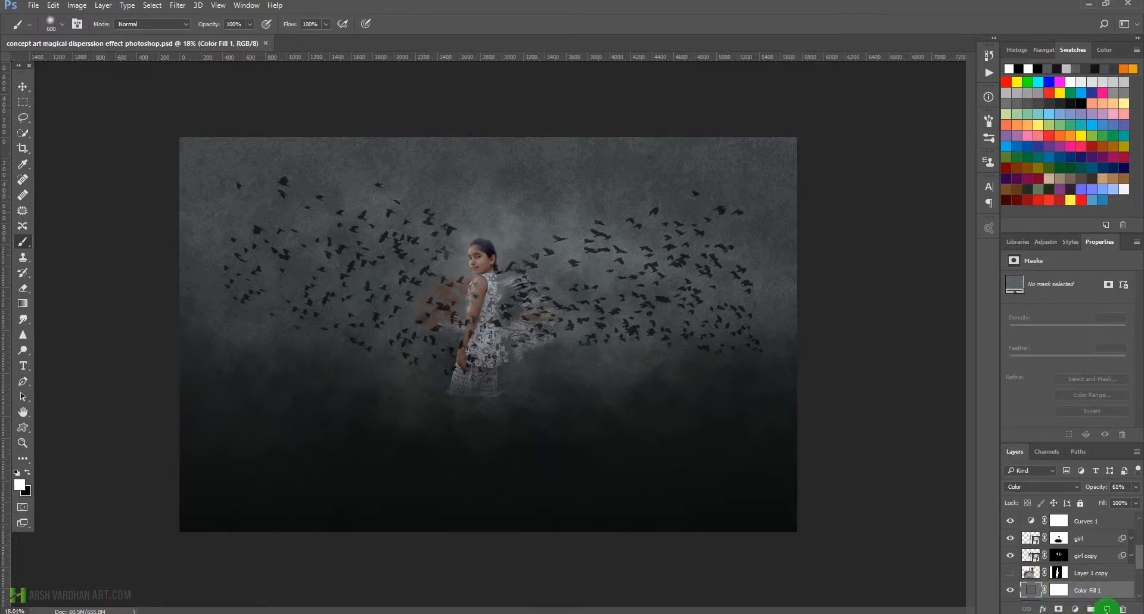
click(1105, 607)
click(1041, 487)
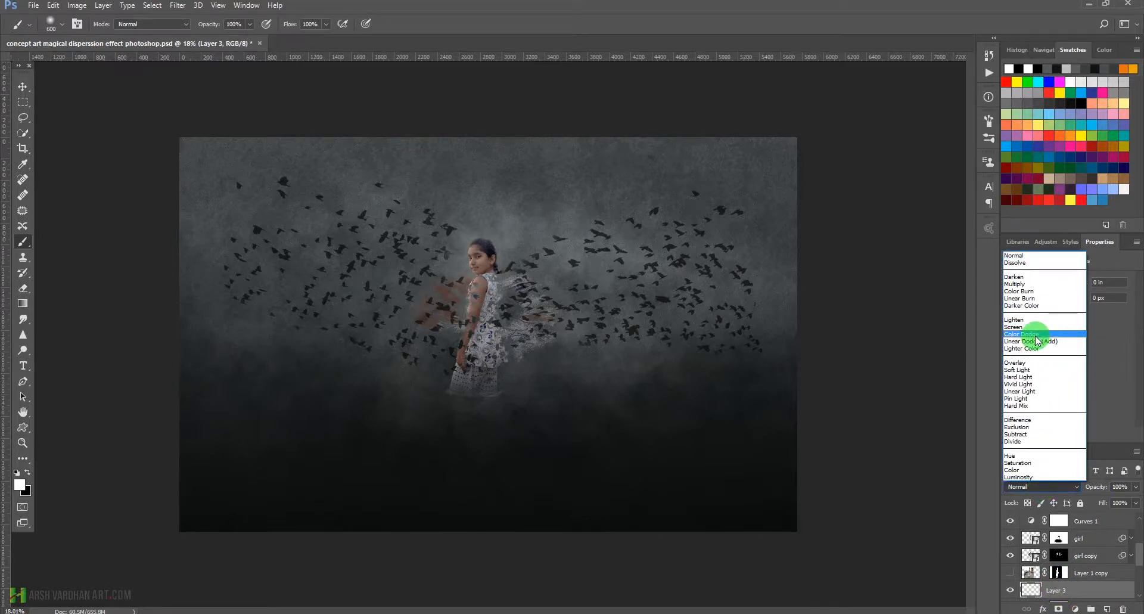
click(1037, 341)
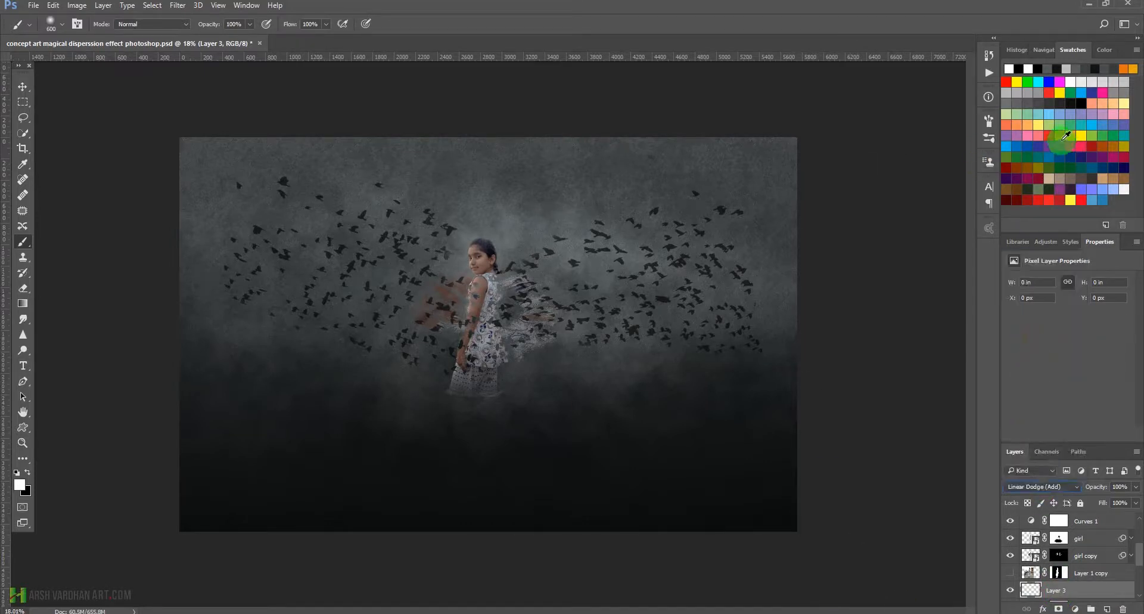
Step: Paint an orange glow behind the girl's head on the new layer with a soft 1400 px brush
click(1062, 135)
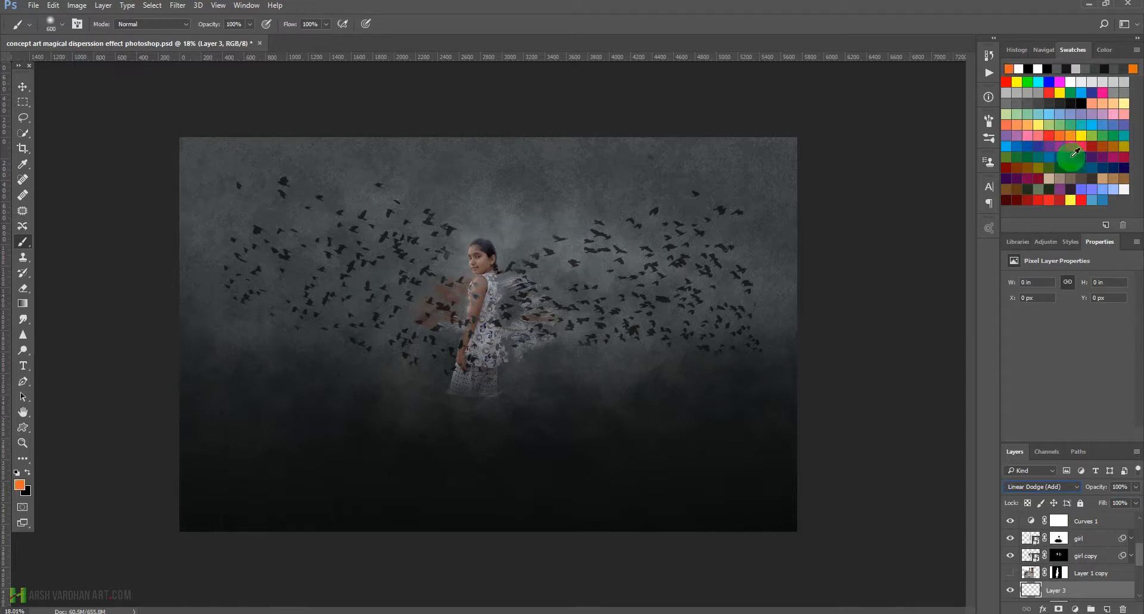
click(460, 262)
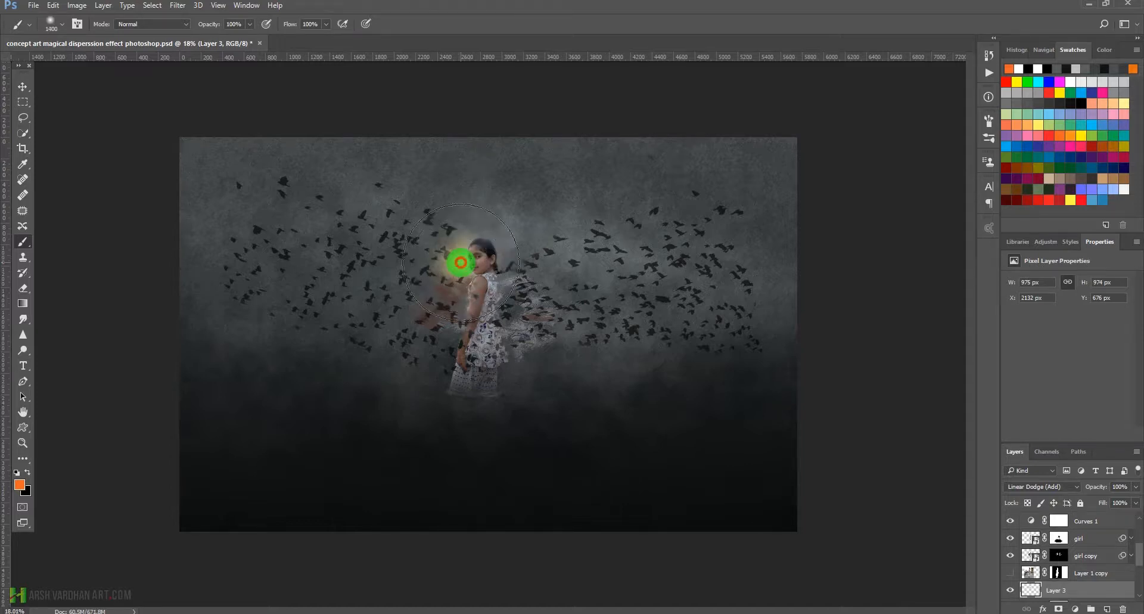
click(460, 262)
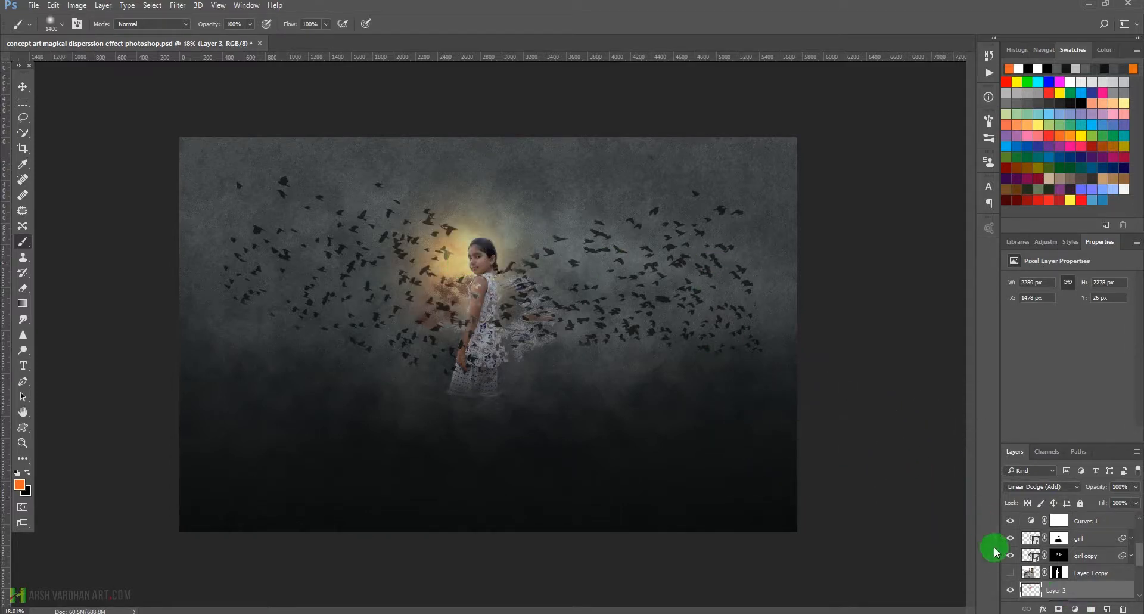
Step: Scale the orange glow up to about 5034 × 5029 px around the girl and shift it slightly down
key(ctrl+t)
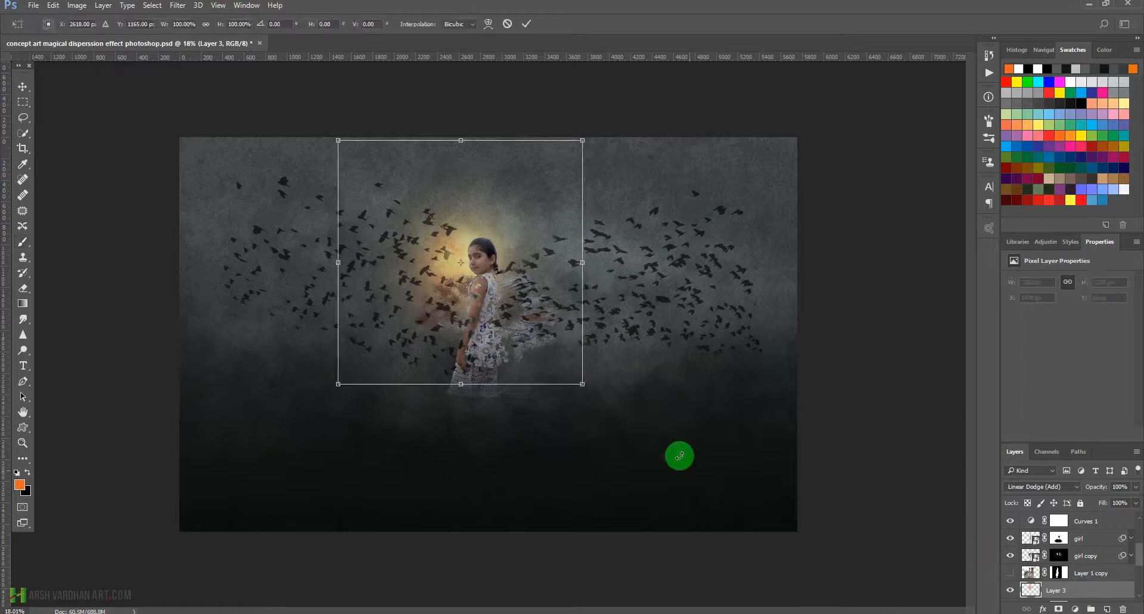
drag(582, 384, 761, 499)
drag(616, 334, 615, 355)
key(Return)
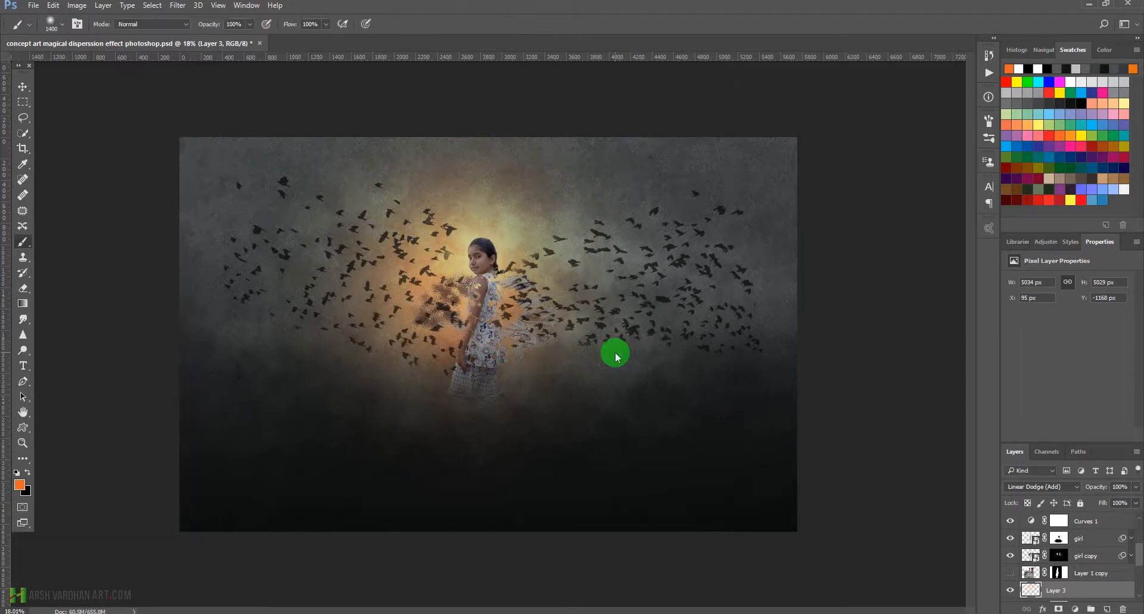
Step: Paint a light orange glow beside the girl's face on a new topmost layer set to Linear Dodge (Add)
mouse_move(565, 307)
mouse_down()
mouse_move(477, 309)
mouse_move(518, 327)
mouse_up()
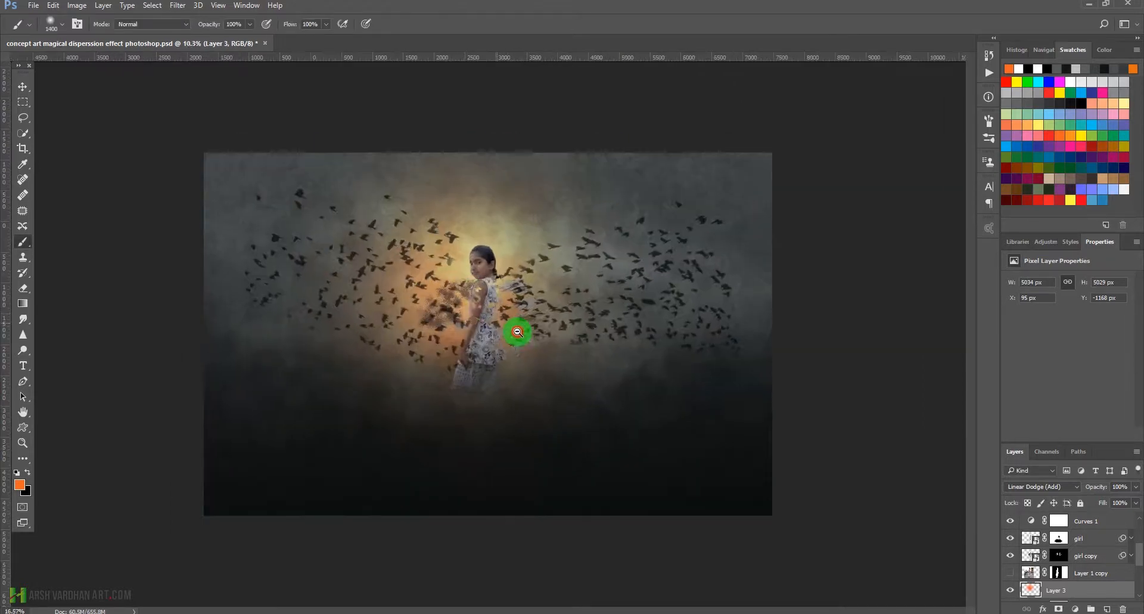
scroll(1103, 548, down, 3)
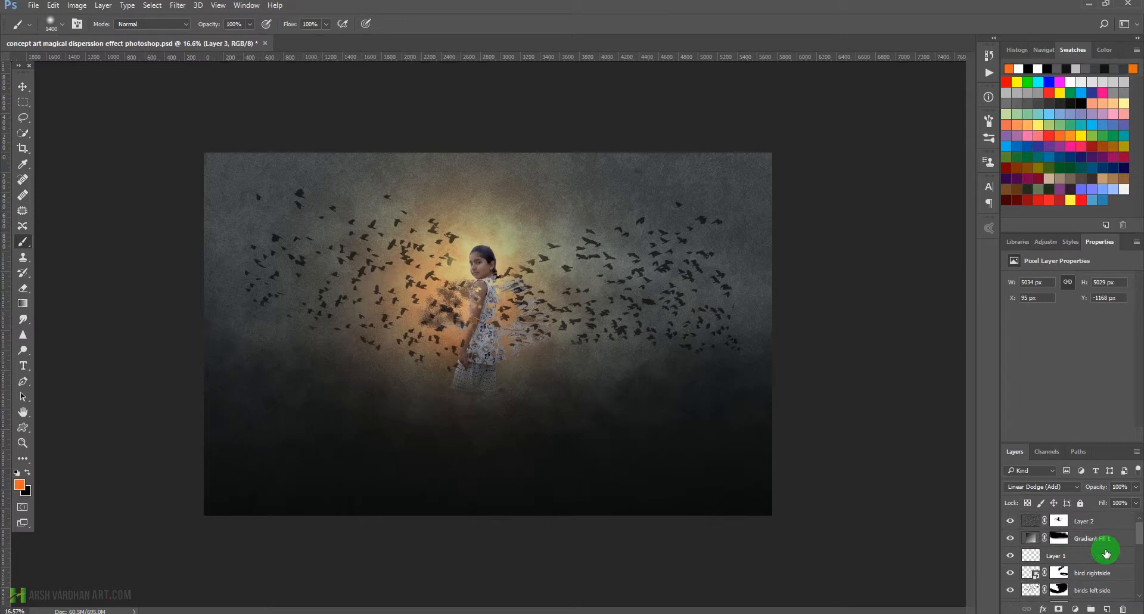
click(1098, 518)
click(1109, 608)
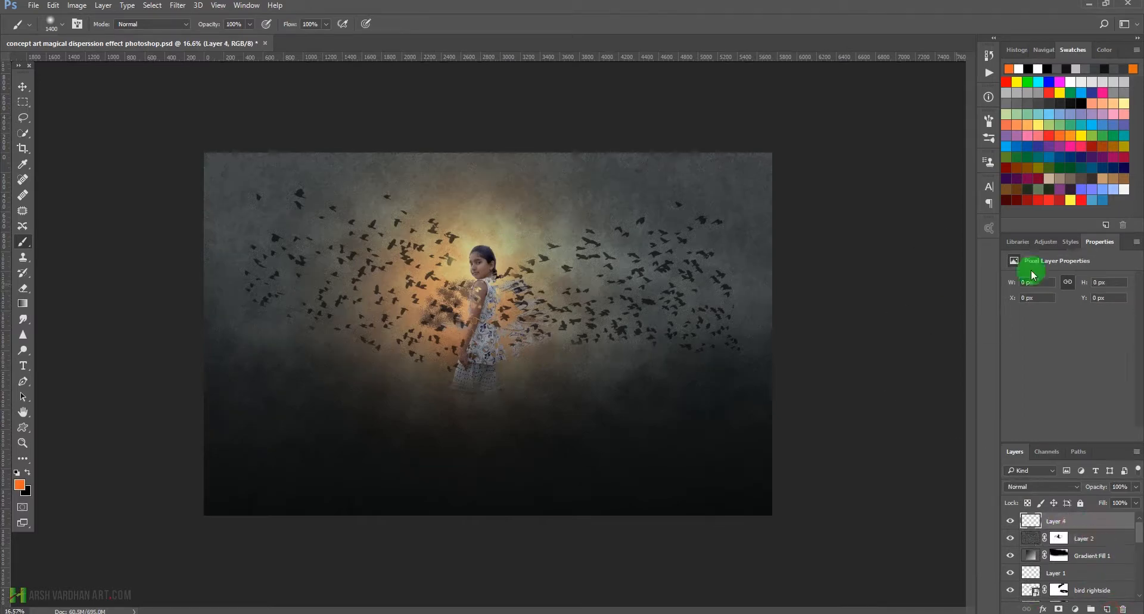
click(1101, 105)
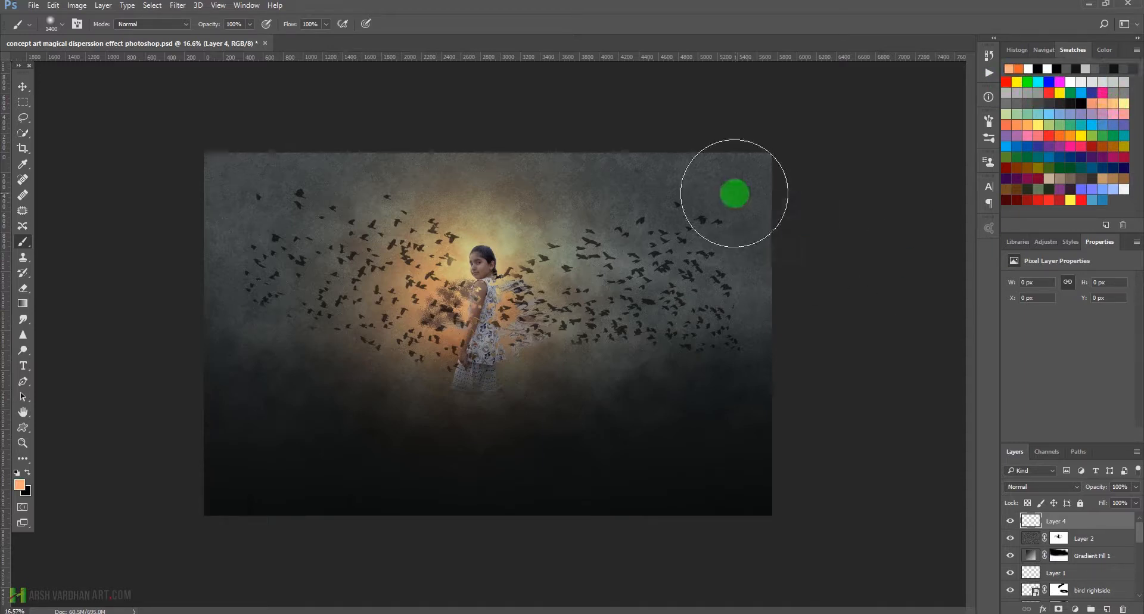
click(455, 268)
click(1021, 486)
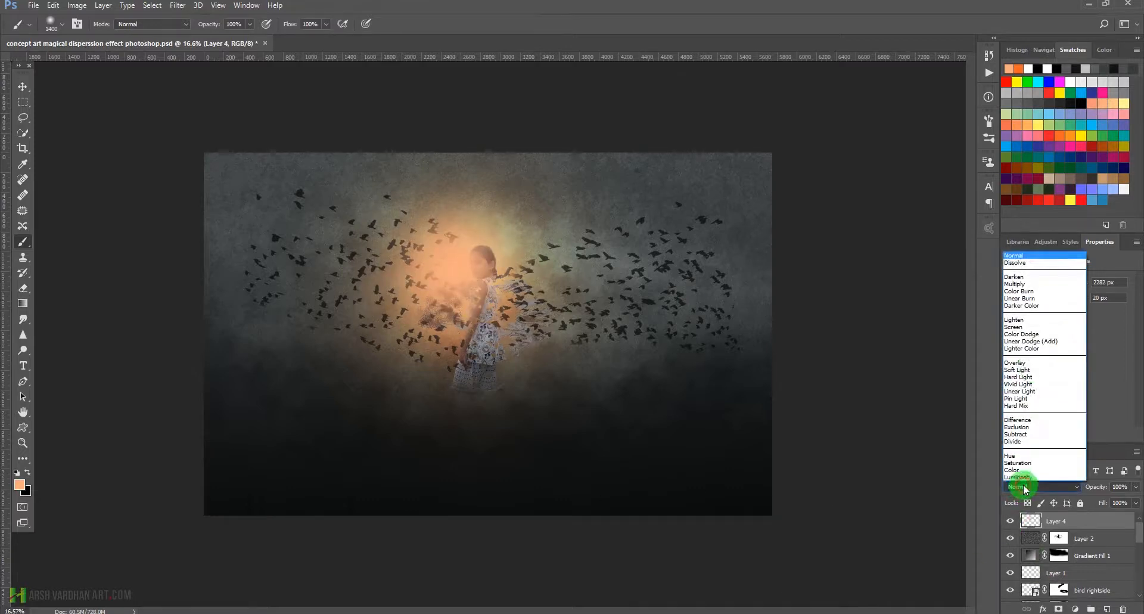
click(1045, 342)
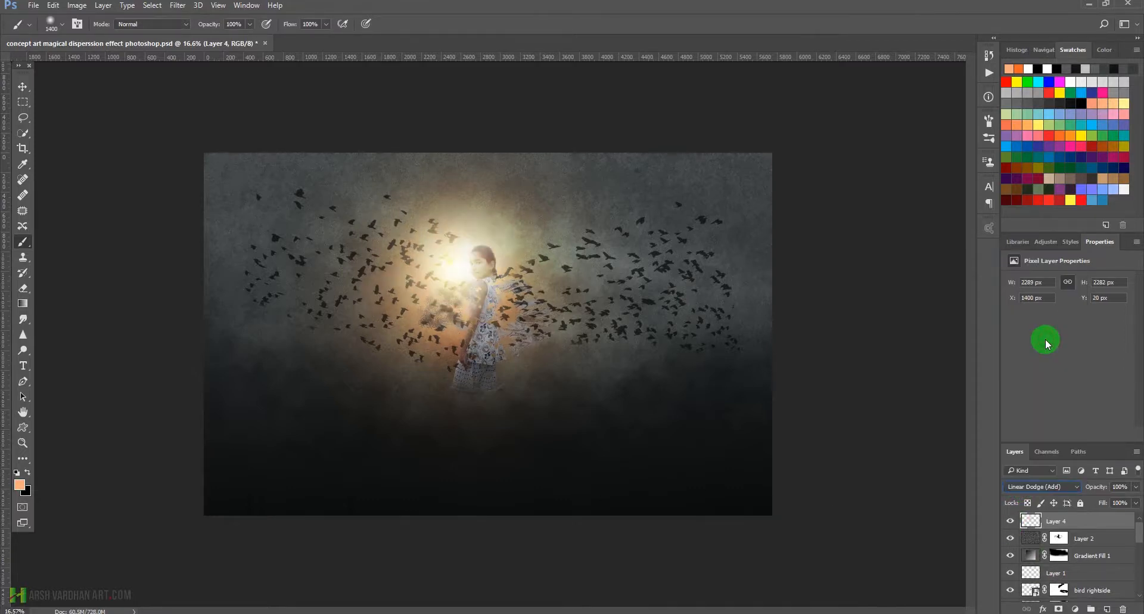
Step: Scale the light orange glow down to about 1661 × 1655 px and set its layer opacity to 47%
key(ctrl+t)
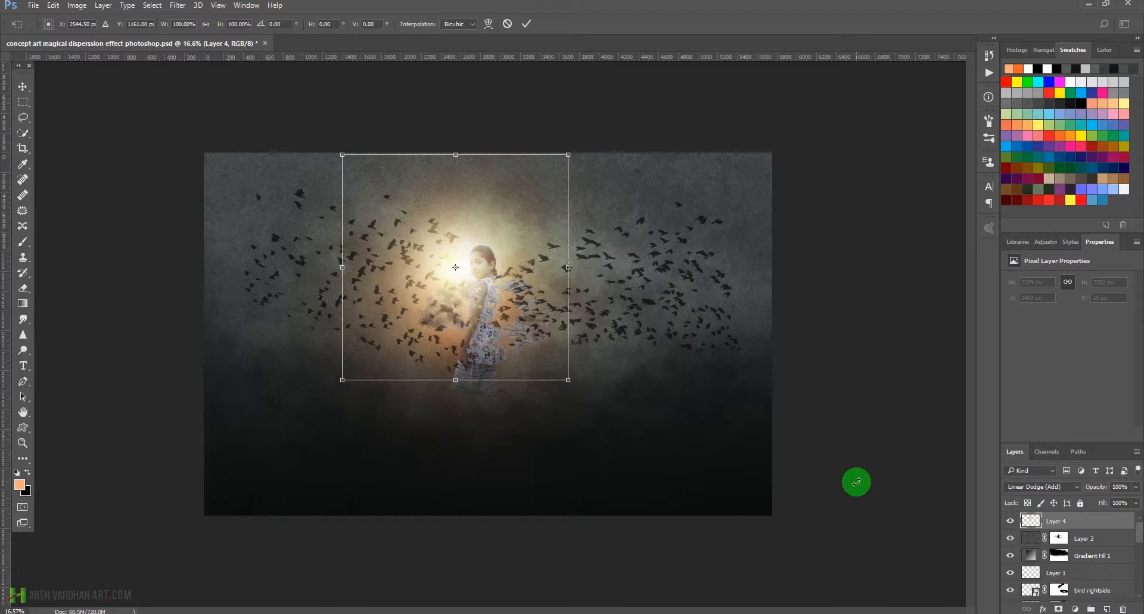
mouse_move(569, 381)
mouse_down()
mouse_move(644, 414)
mouse_move(524, 350)
mouse_move(536, 355)
mouse_up()
key(Return)
key(b)
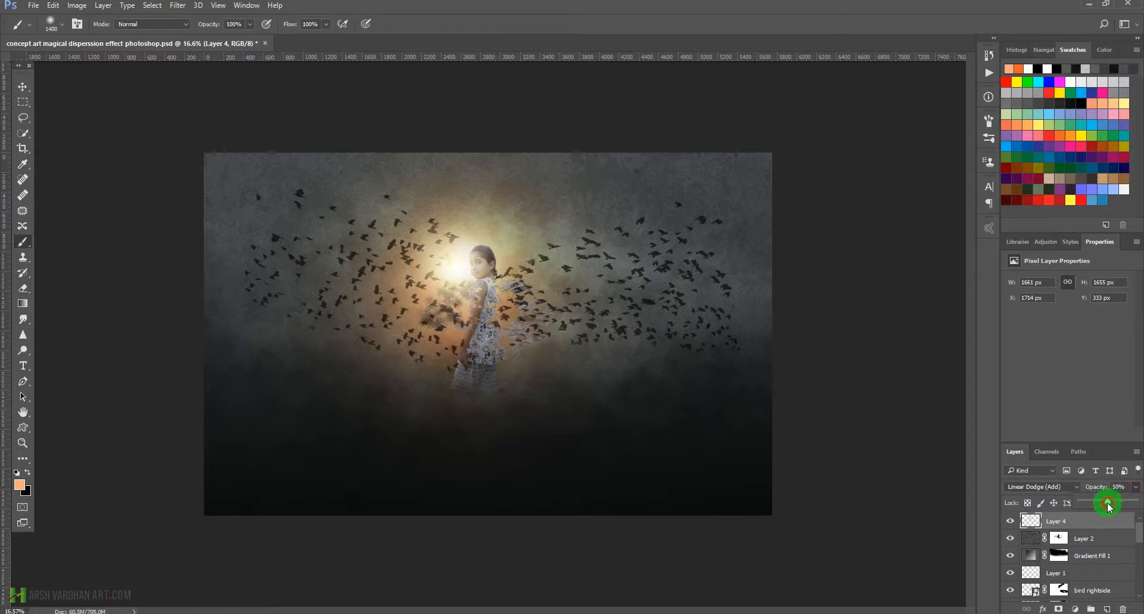
drag(1108, 507, 1103, 507)
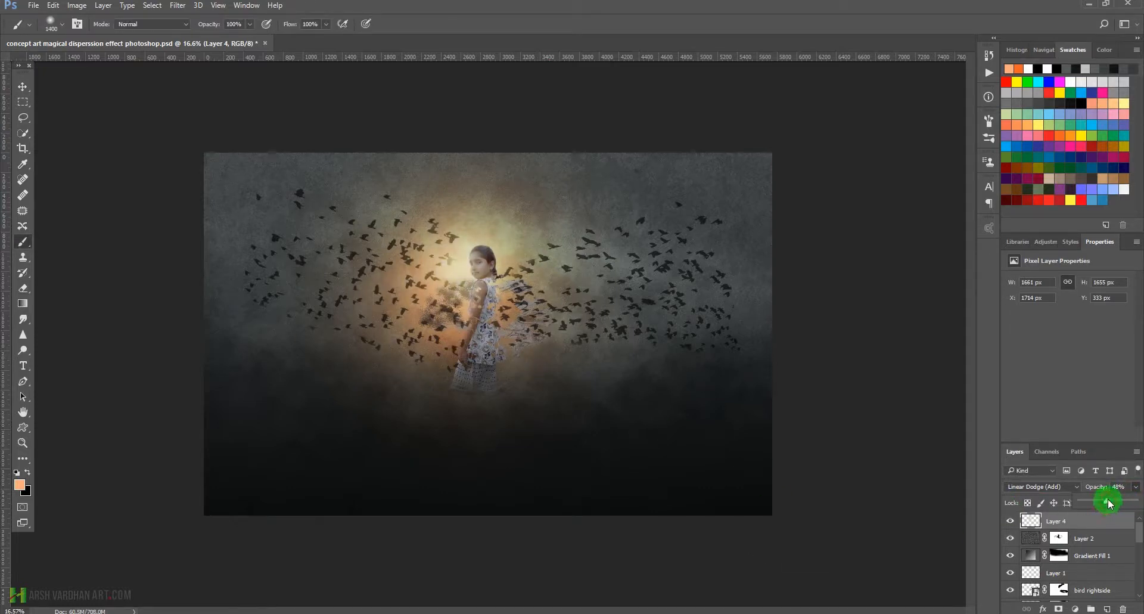
click(1037, 527)
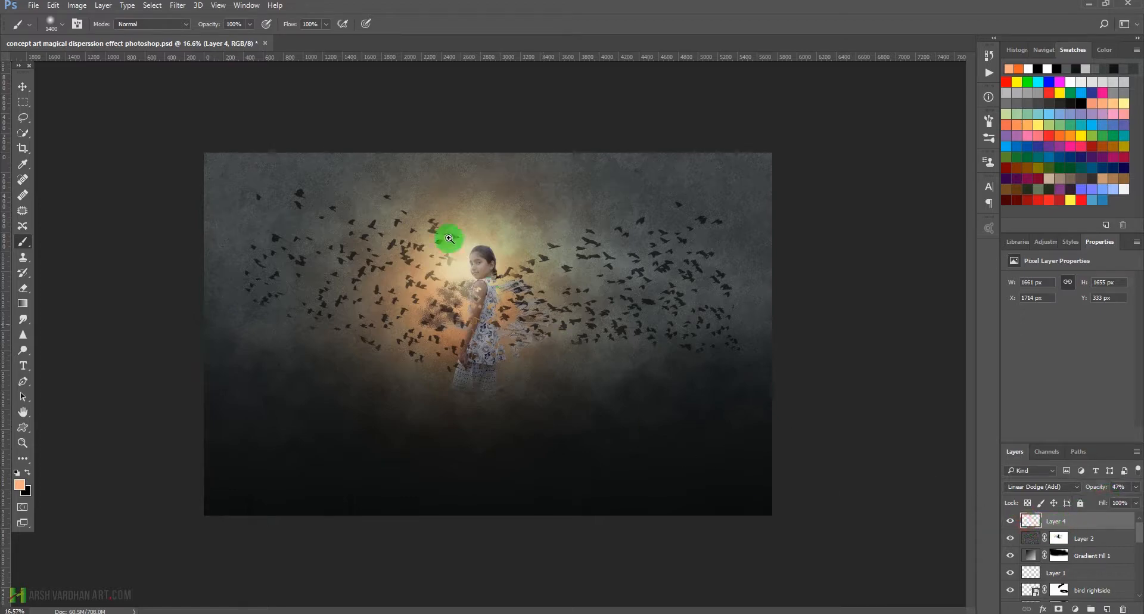
Step: Move the light orange glow slightly left to about X 1641 px, Y 353 px, and save the document
mouse_move(446, 235)
mouse_down()
mouse_move(551, 320)
mouse_move(462, 311)
mouse_move(472, 317)
mouse_move(463, 301)
mouse_move(476, 312)
mouse_up()
key(v)
drag(783, 335, 670, 354)
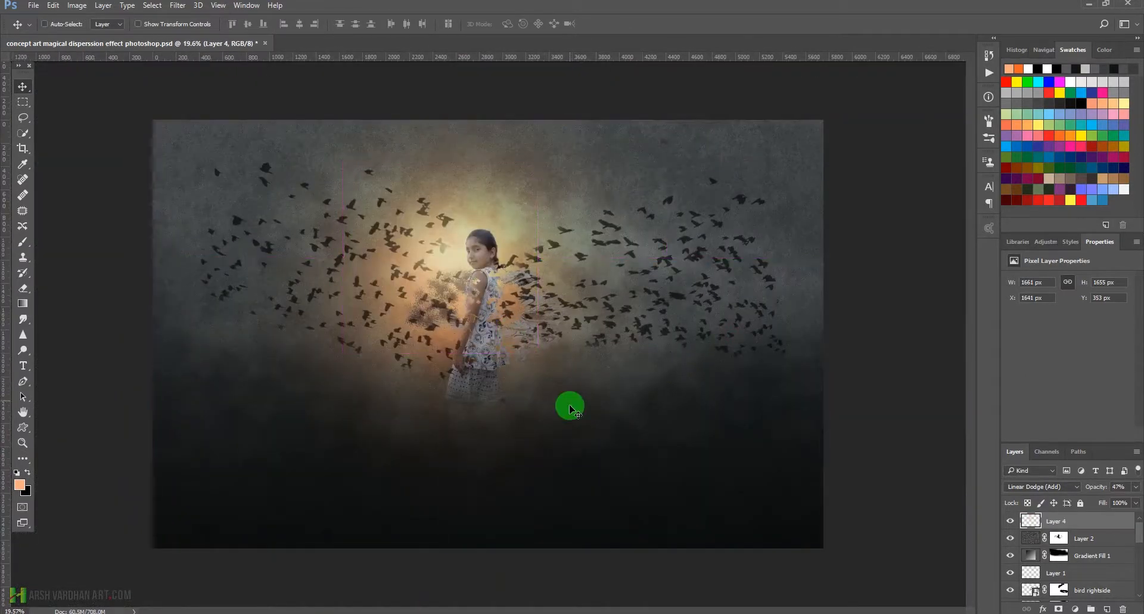
key(ctrl+s)
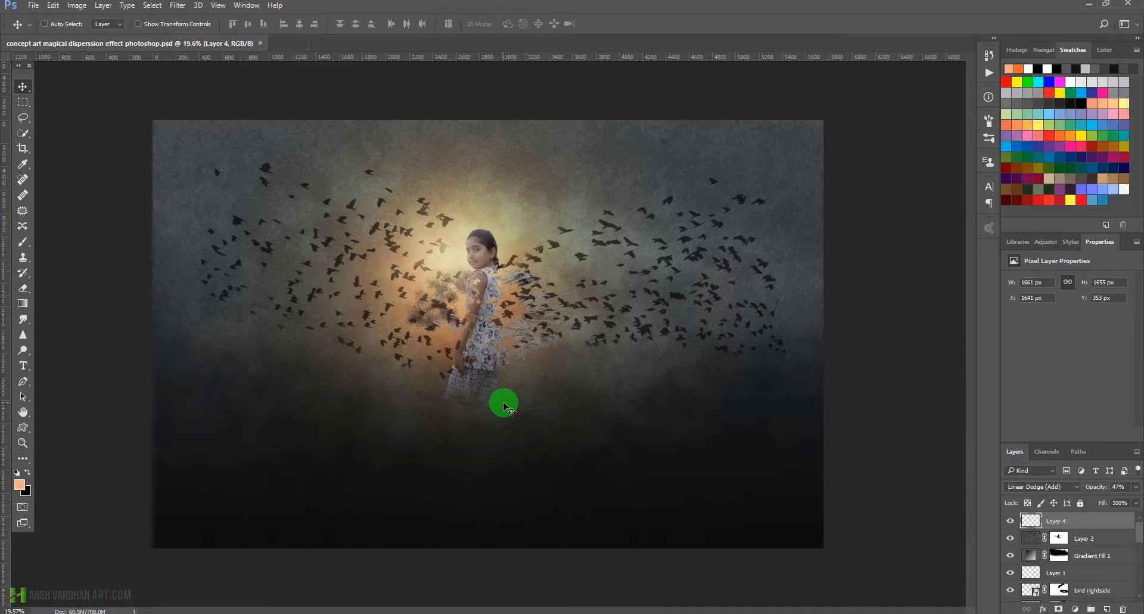
drag(534, 378, 725, 376)
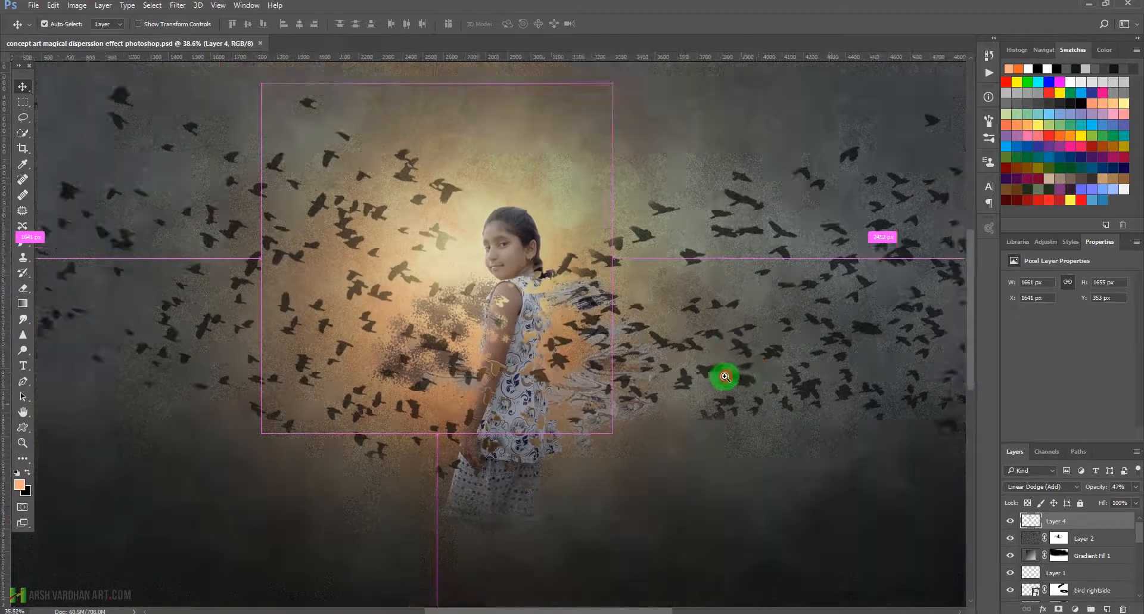
Step: Reduce the opacity of the Soft Light noise texture on Layer 2 to 15% and save the document
key(ctrl+0)
click(1034, 538)
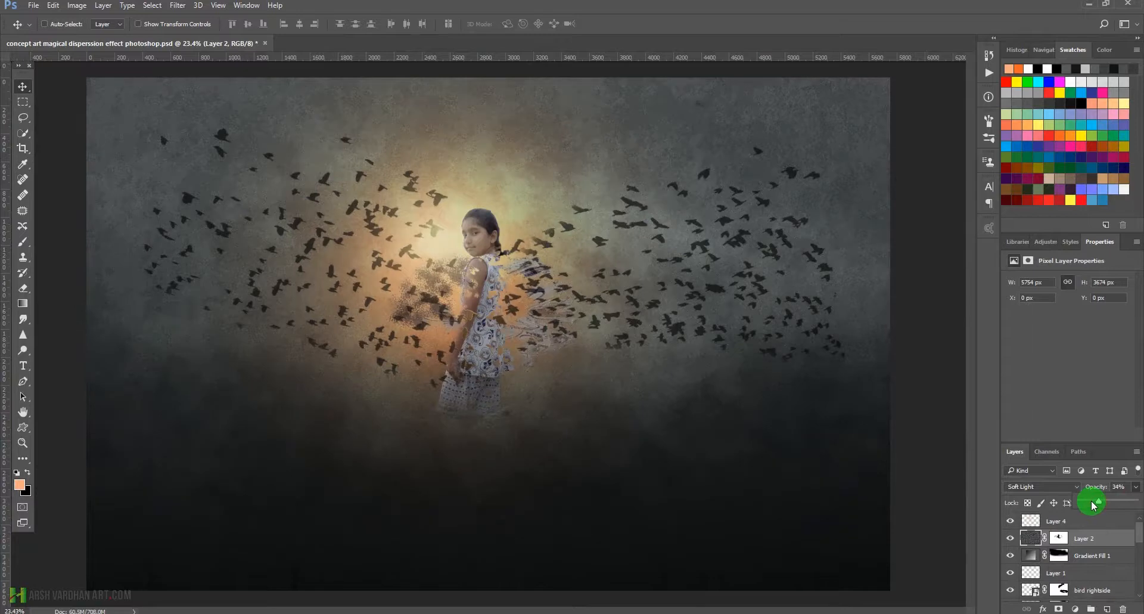
drag(550, 274, 593, 286)
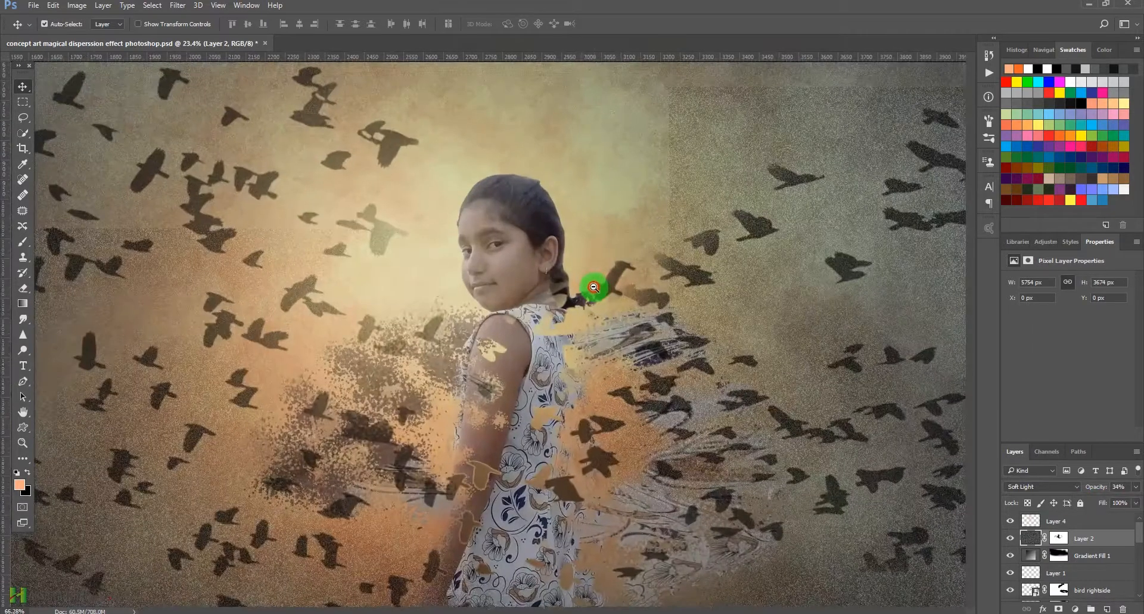
drag(694, 413, 636, 317)
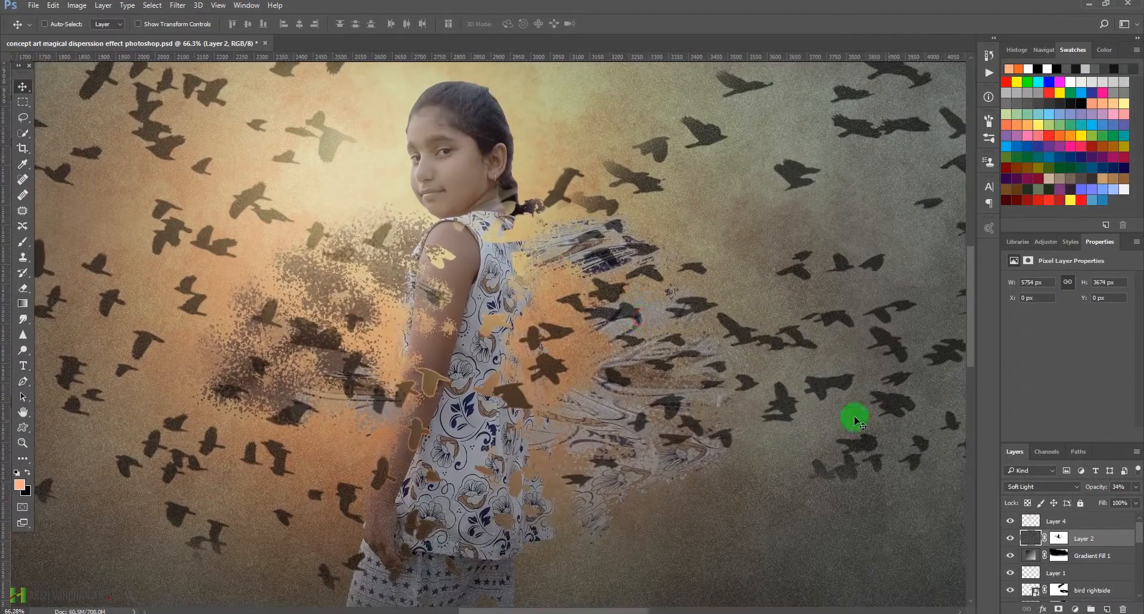
click(1099, 501)
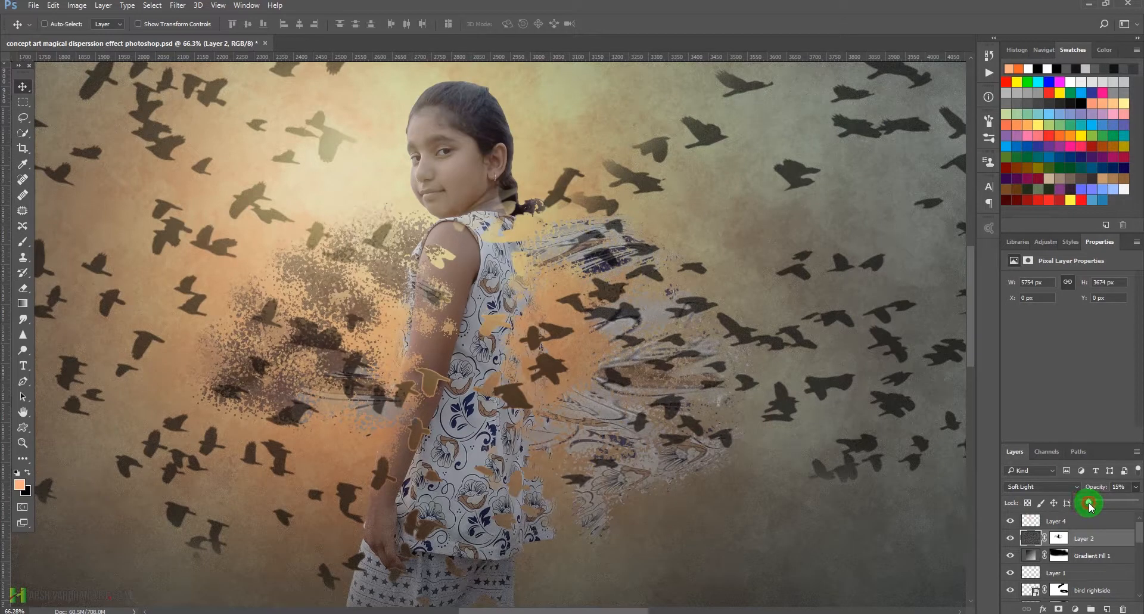
key(ctrl+space)
drag(672, 384, 523, 409)
drag(478, 380, 499, 393)
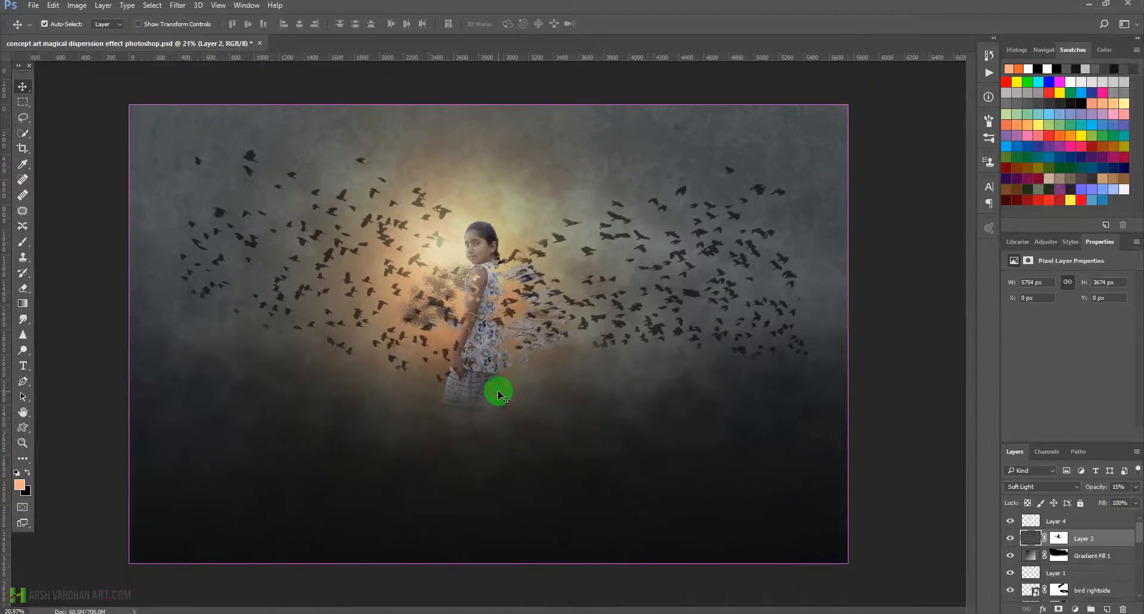
key(ctrl+s)
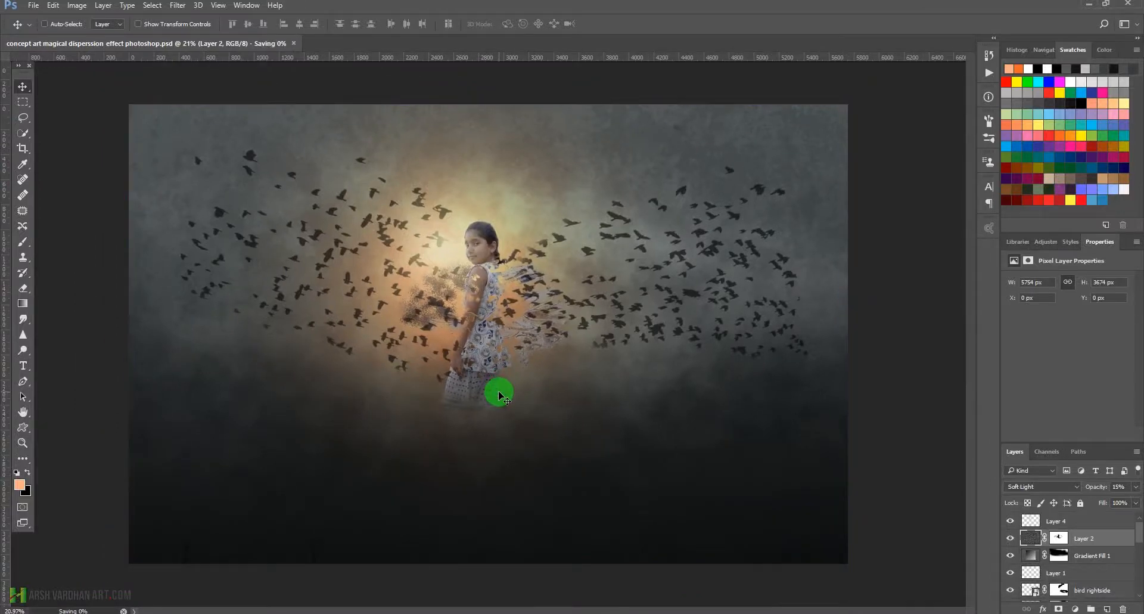
Step: Select the topmost layer, switch to Adobe Bridge and open the Stock new folder in a maximized window
key(alt+bracketright)
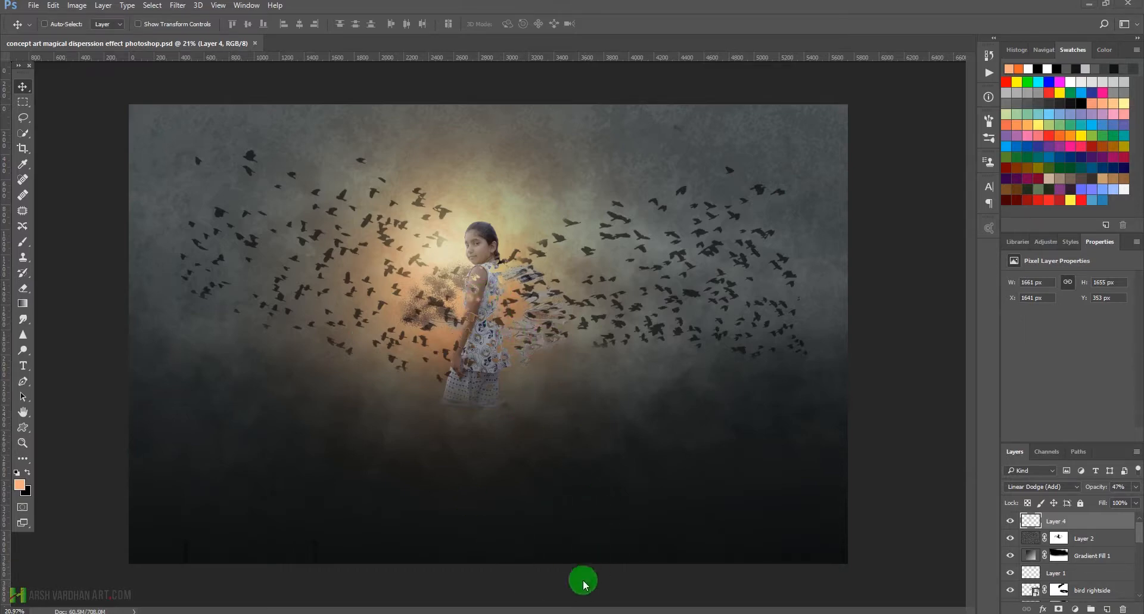
click(574, 611)
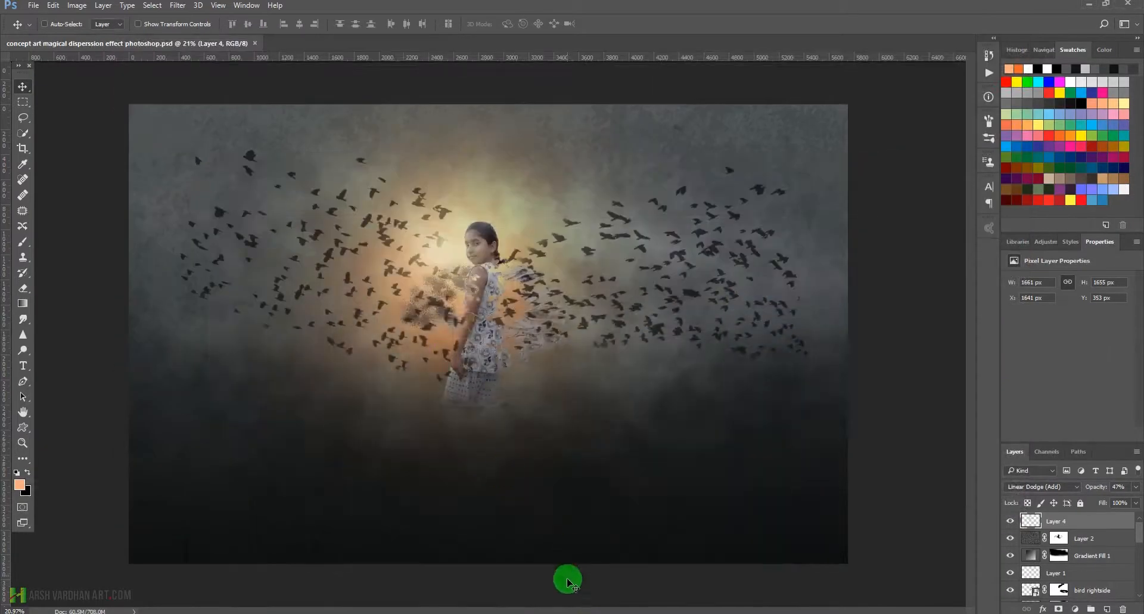
click(574, 611)
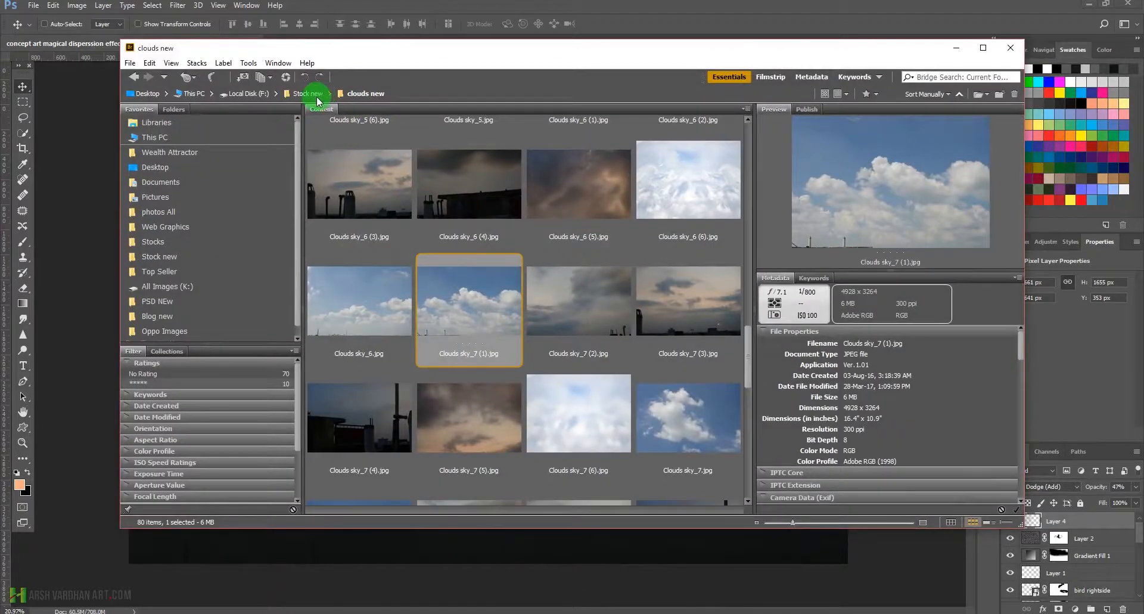
click(314, 96)
click(983, 48)
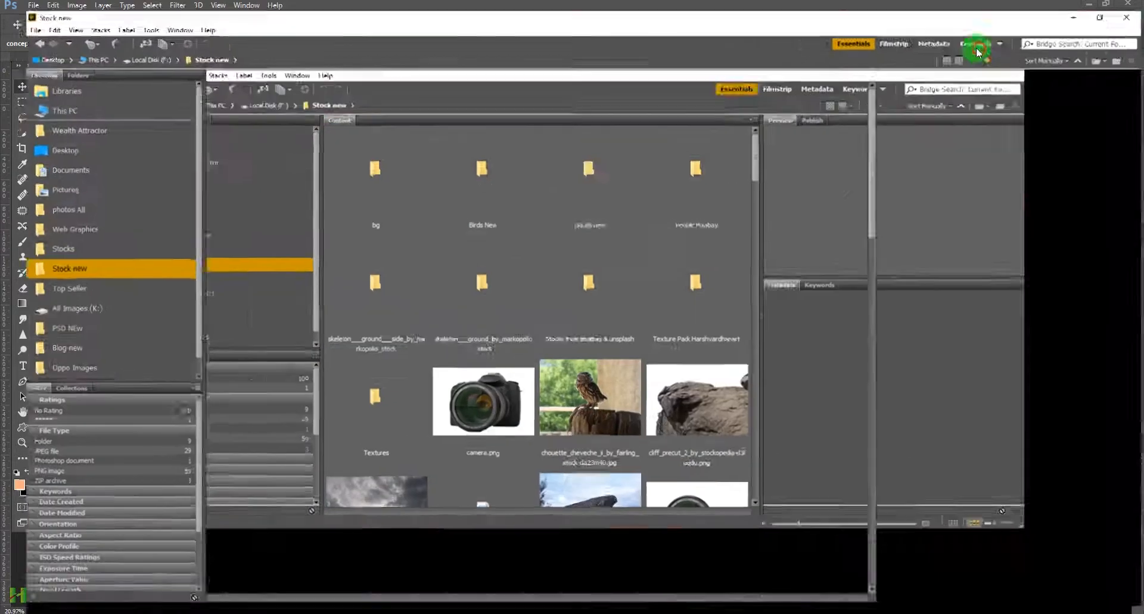
Step: Place Snow-overlay.png from the stock folder above Layer 4 in the composite and scale it to 119.42% to cover the canvas
scroll(725, 278, down, 5)
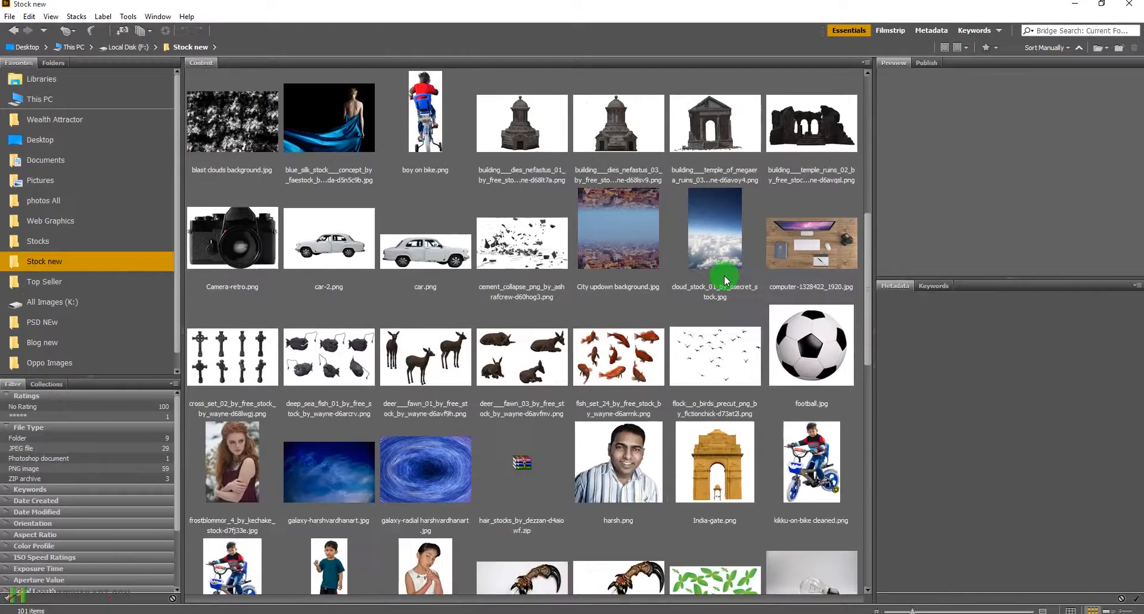
scroll(724, 274, down, 1)
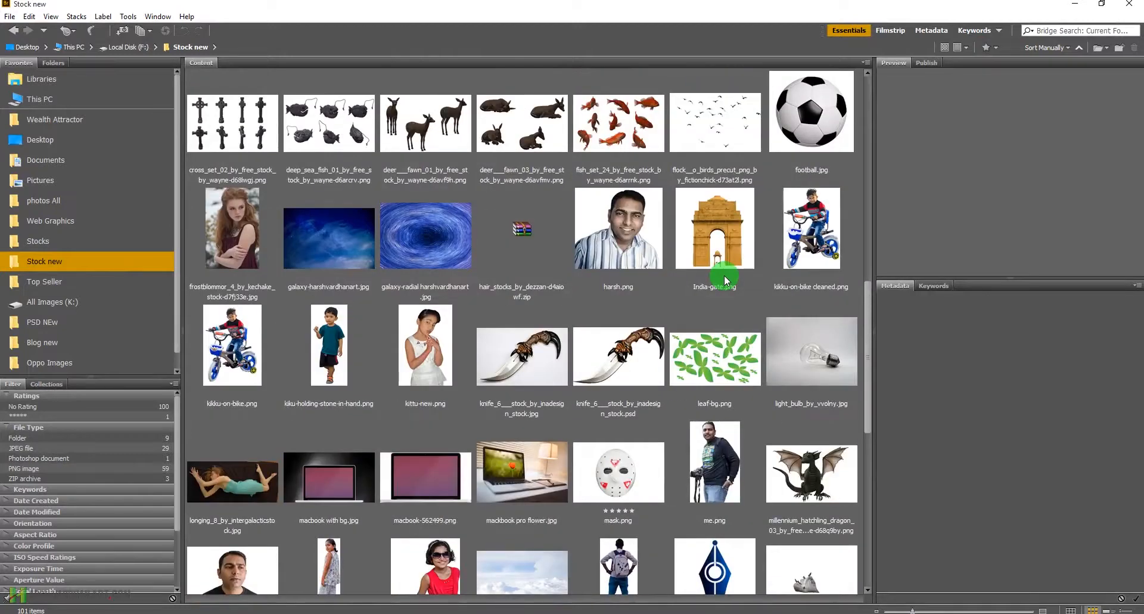
scroll(724, 274, down, 5)
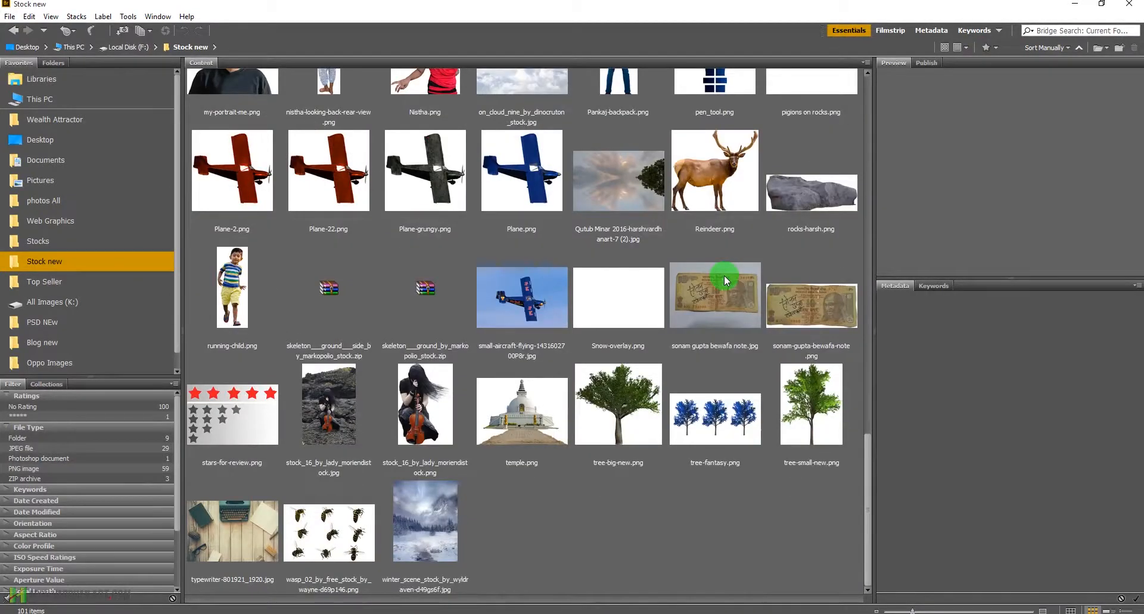
click(633, 306)
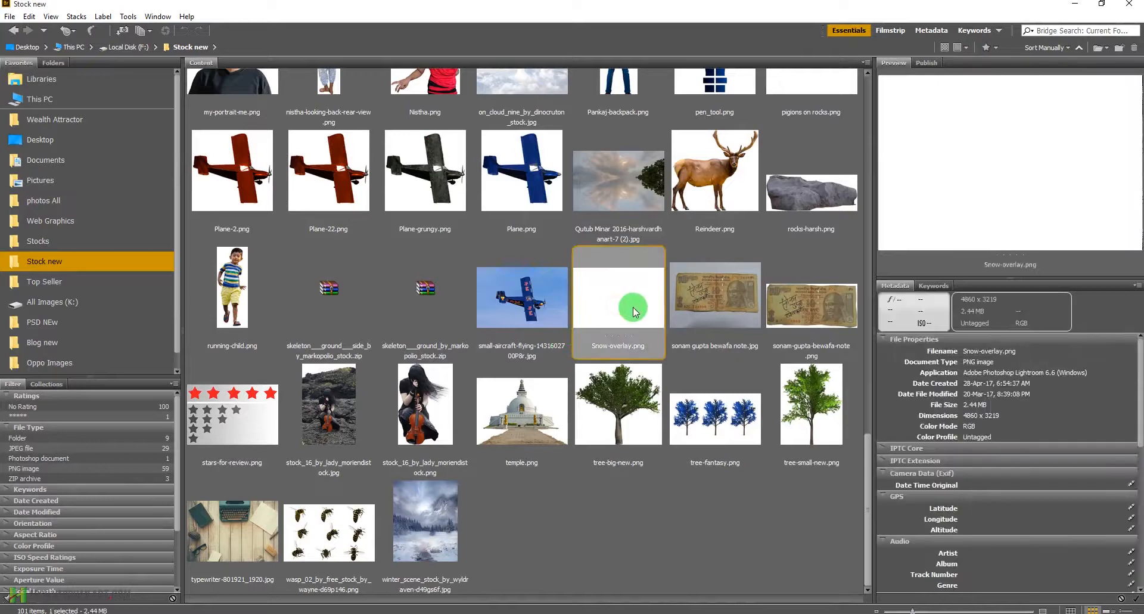
drag(628, 306, 524, 596)
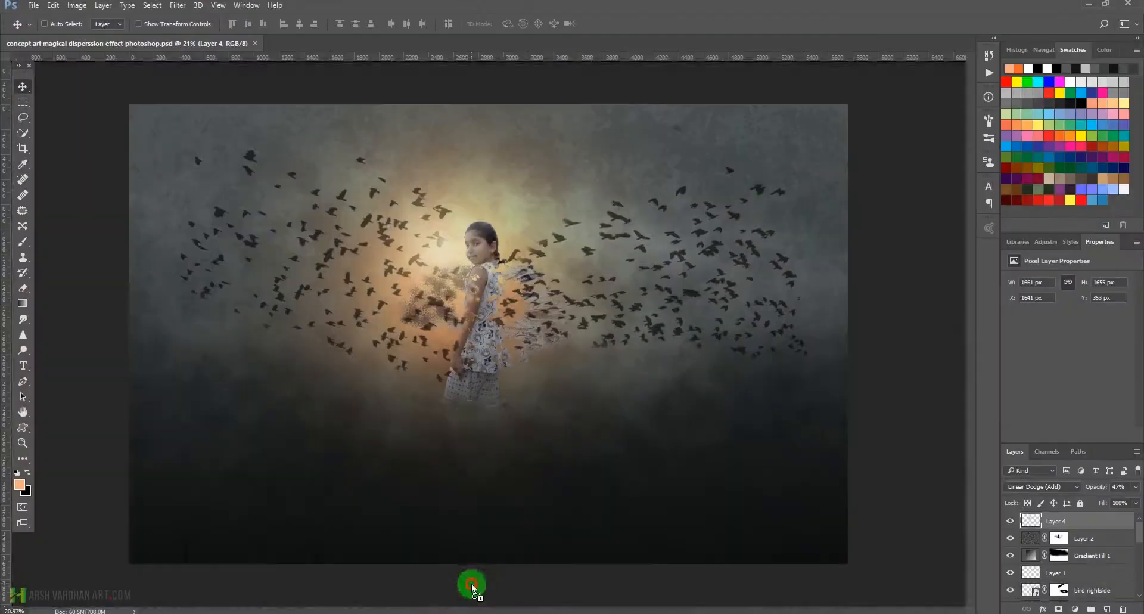
drag(472, 584, 483, 257)
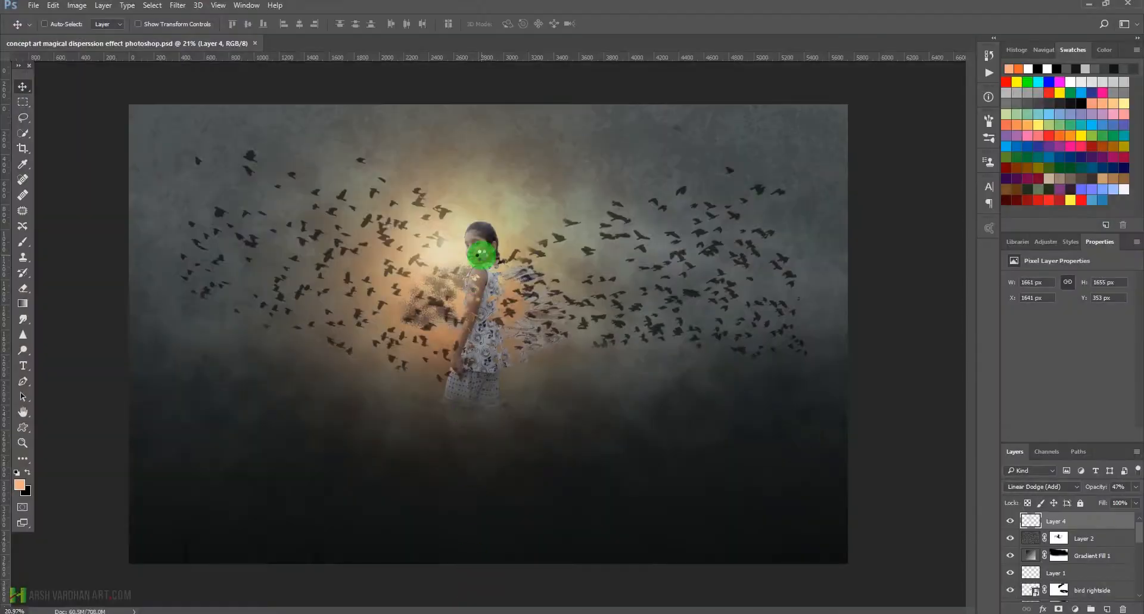
drag(792, 134, 858, 105)
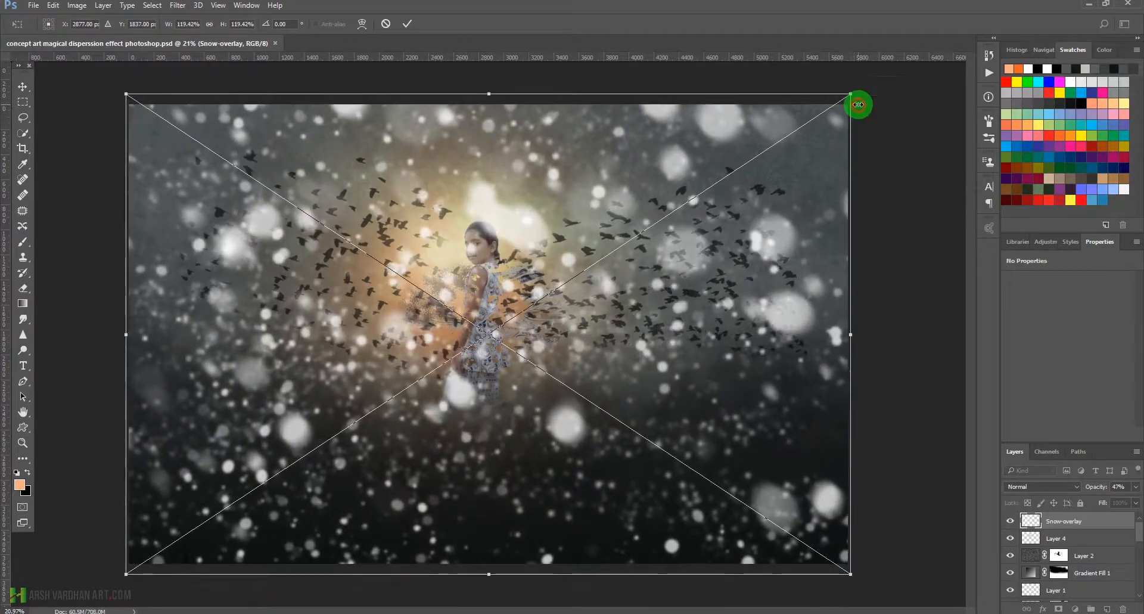
click(407, 24)
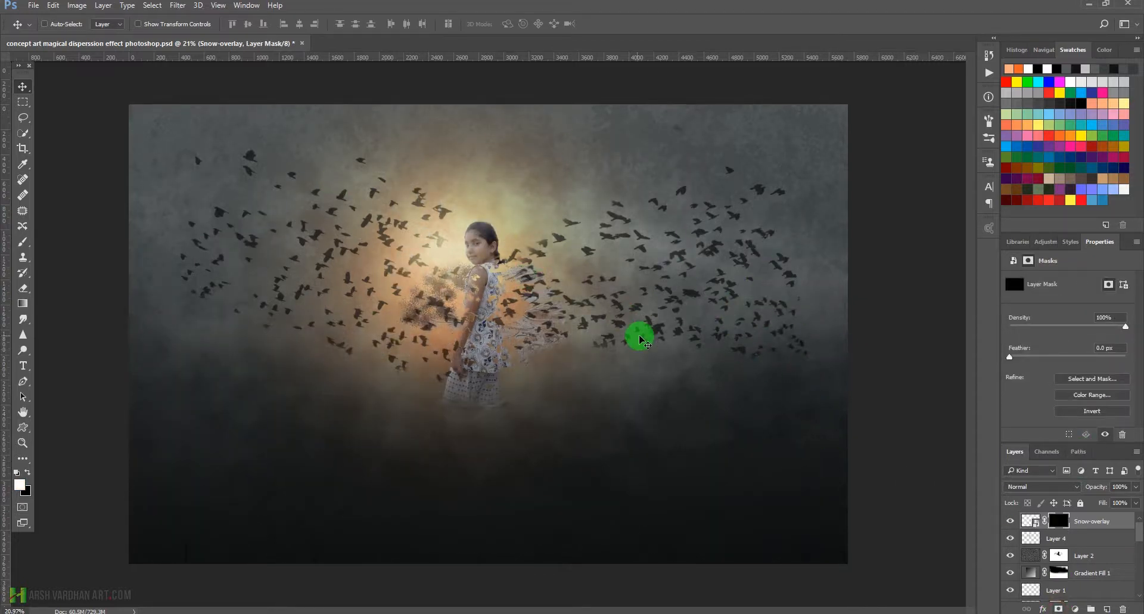
Step: Paint white on the snow overlay's black mask with a soft 1400 px brush at 20% opacity to reveal faint flakes around the girl
key(b)
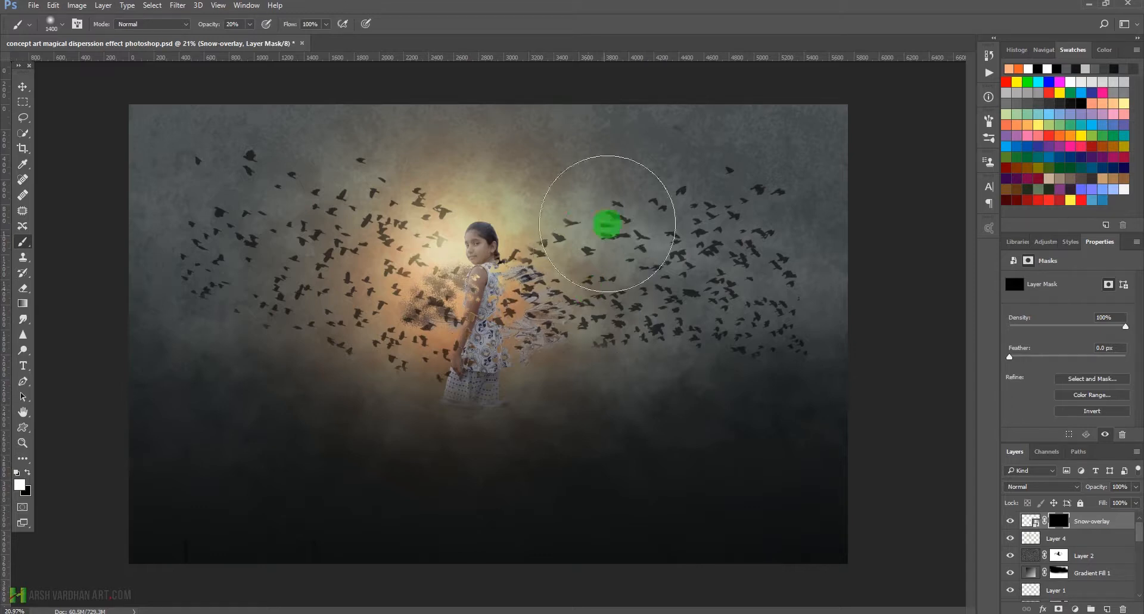
drag(278, 292, 255, 195)
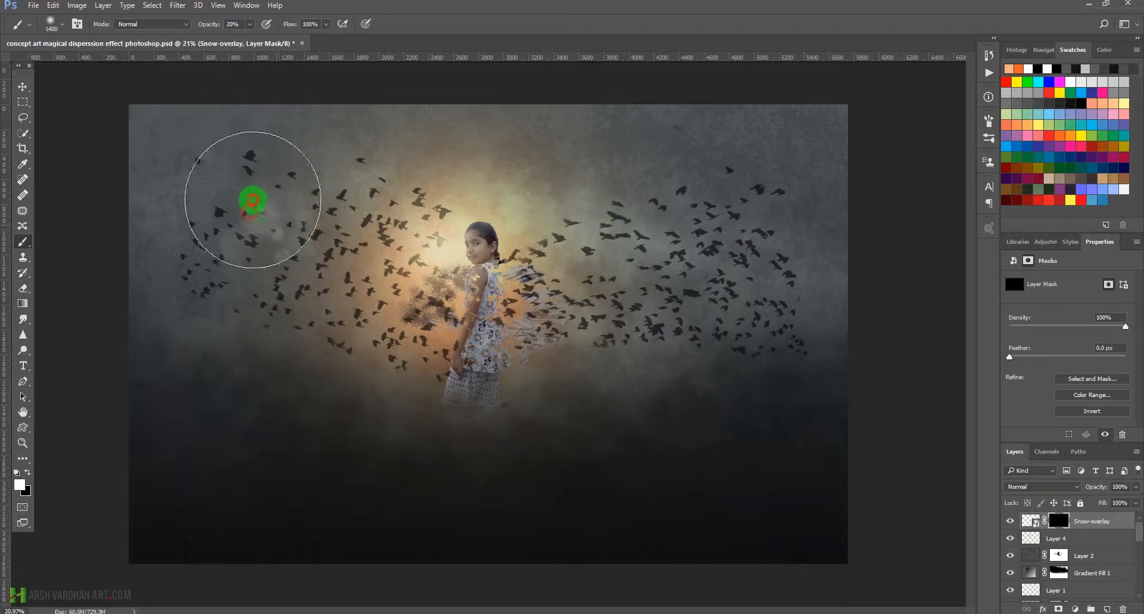
click(669, 161)
click(668, 315)
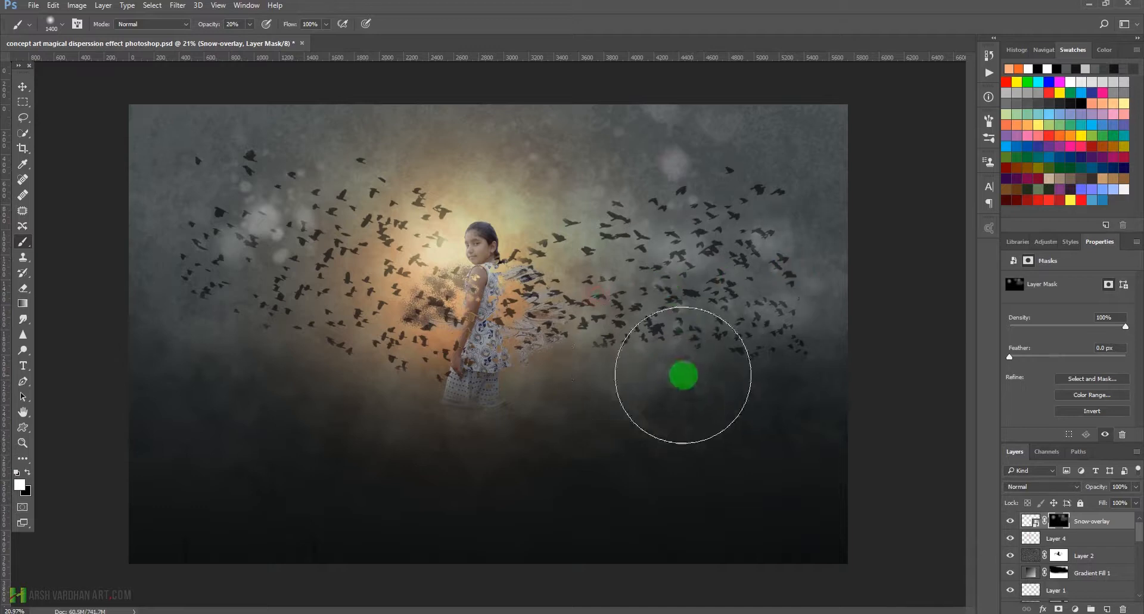
click(473, 427)
click(290, 338)
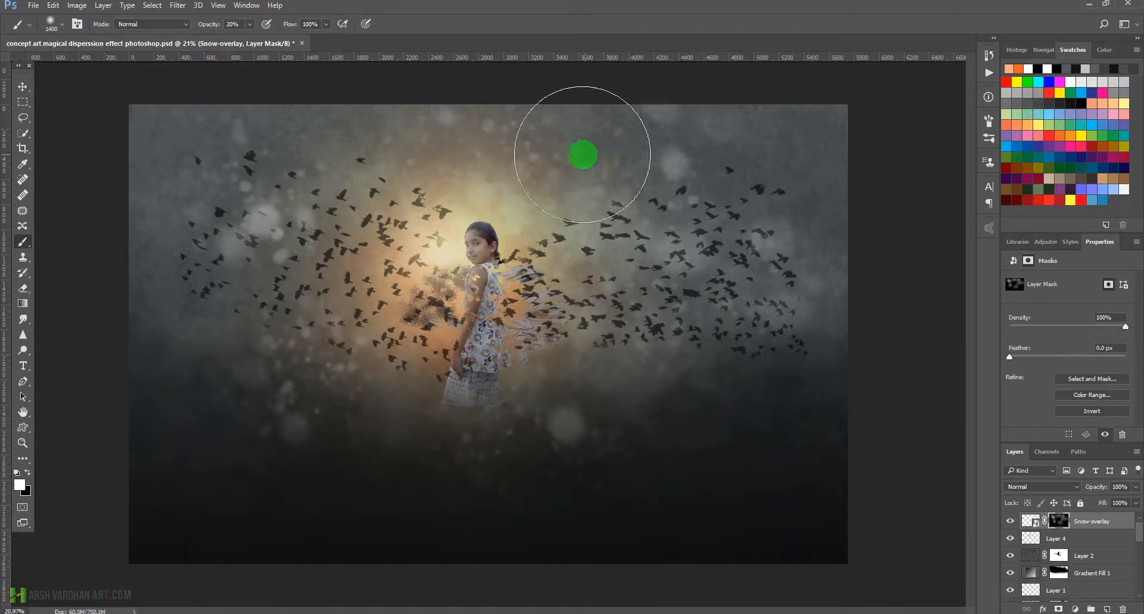
click(563, 136)
click(791, 225)
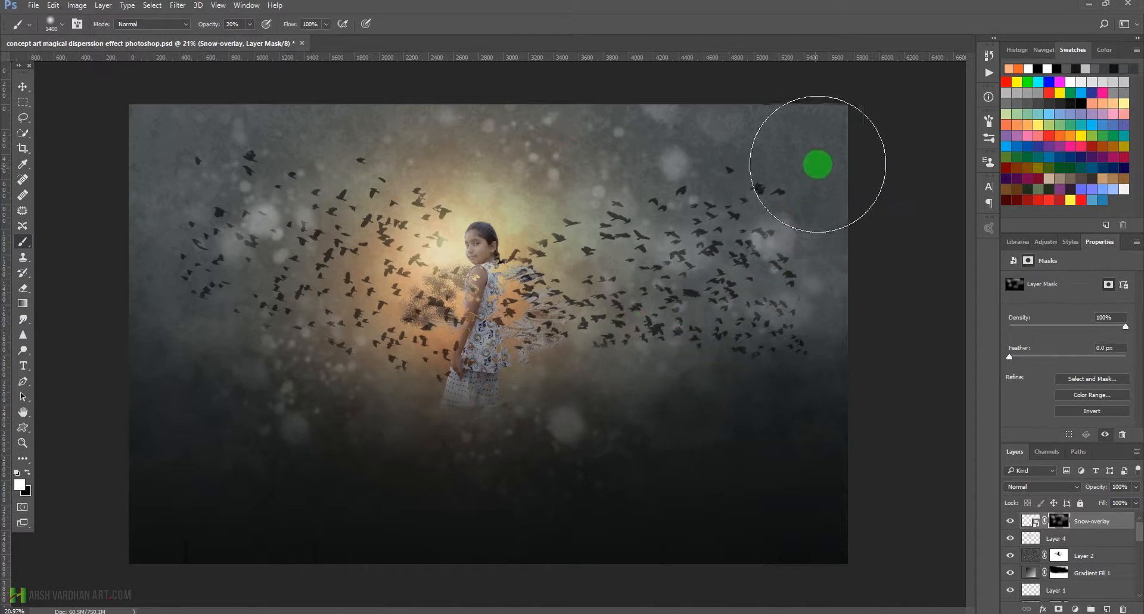
click(42, 207)
click(110, 361)
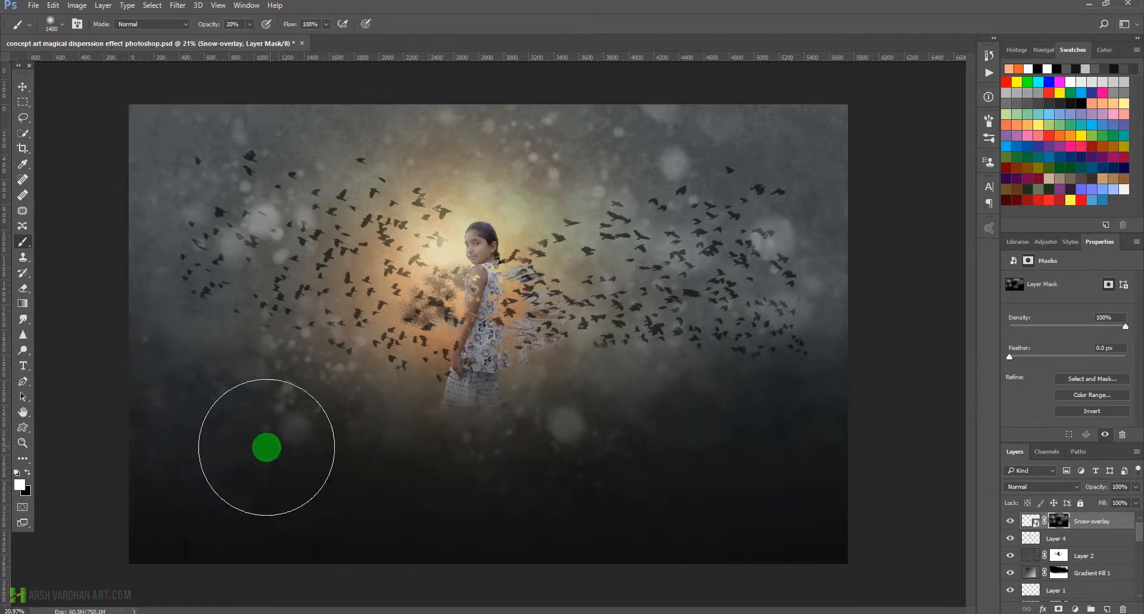
click(389, 500)
click(742, 400)
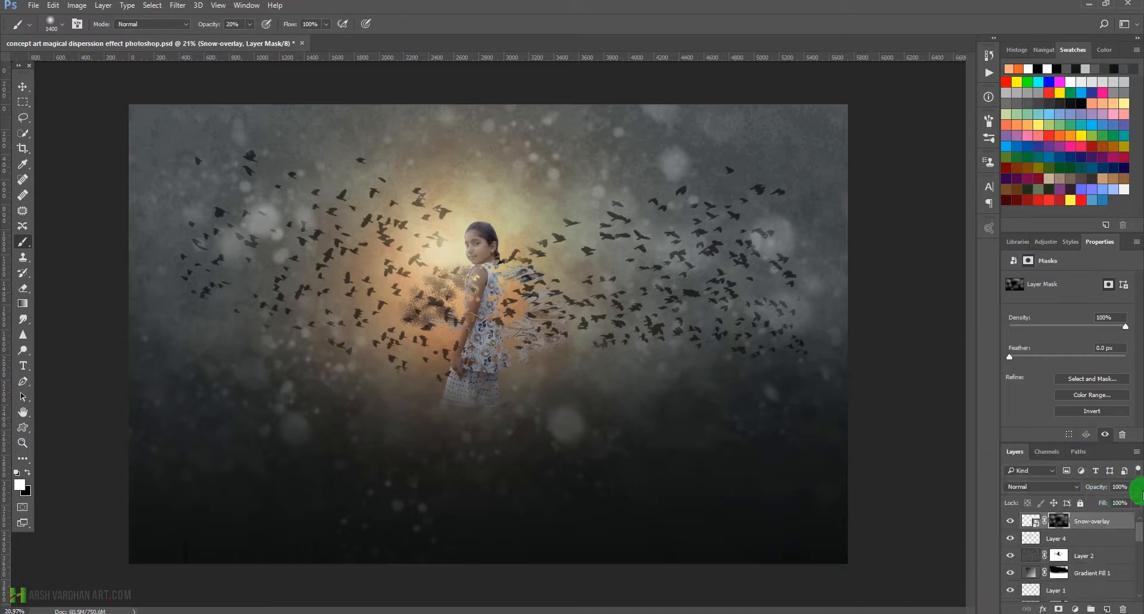
Step: Move the Snow-overlay layer directly below Layer 2, compare the image with and without it, and reduce its opacity
drag(1031, 523, 1034, 565)
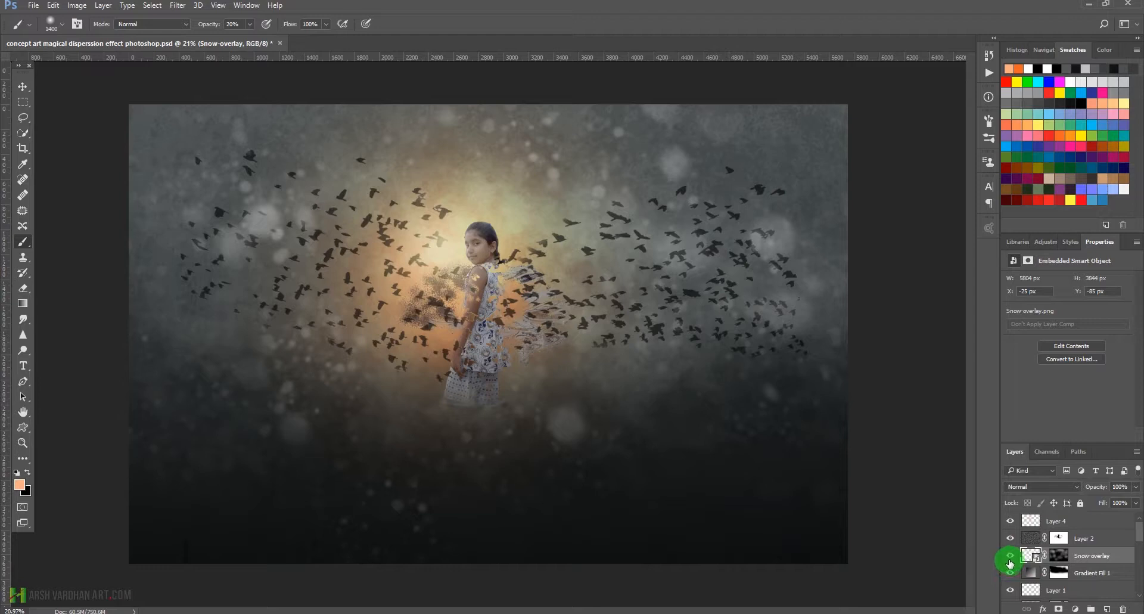
click(1010, 559)
click(1009, 559)
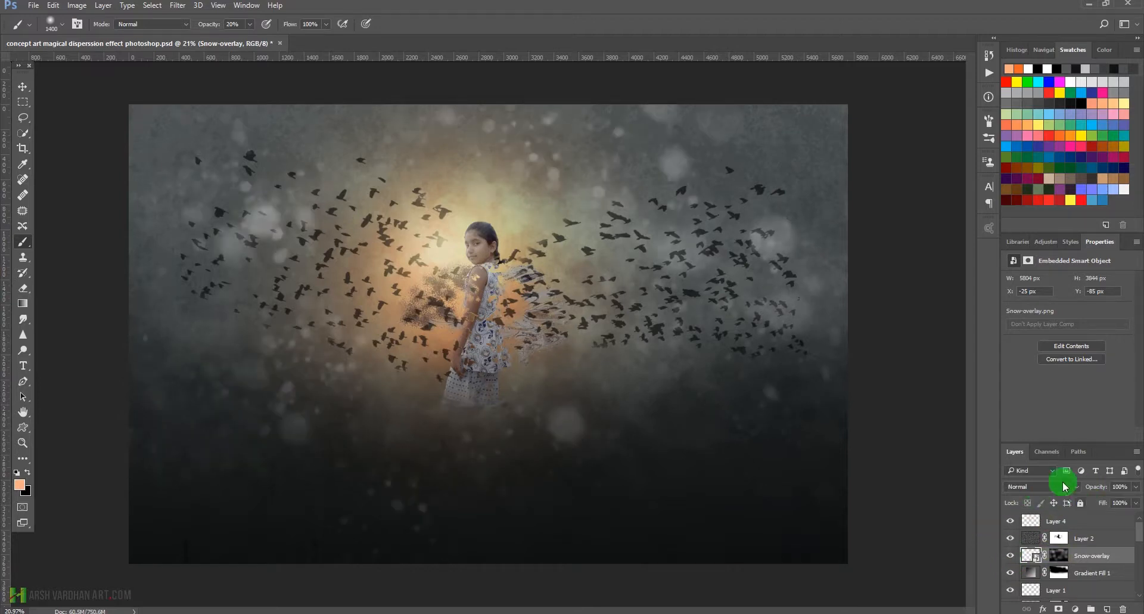
click(1135, 486)
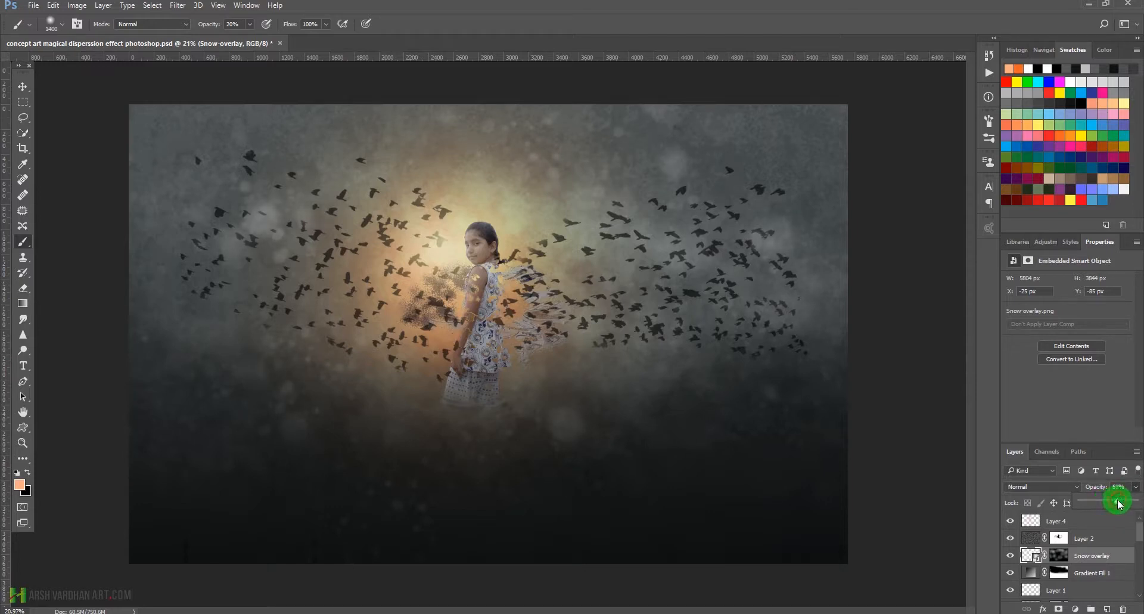
Step: Add a Curves adjustment above Layer 4 and shape a gentle RGB contrast curve with its upper point at input 197, output 202
click(1028, 522)
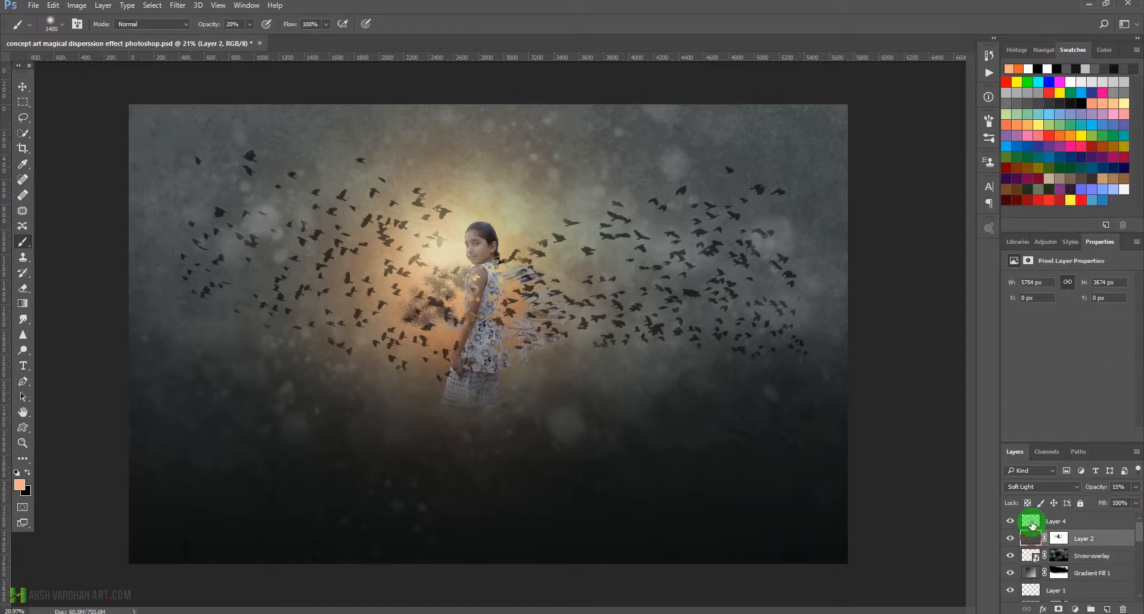
click(688, 593)
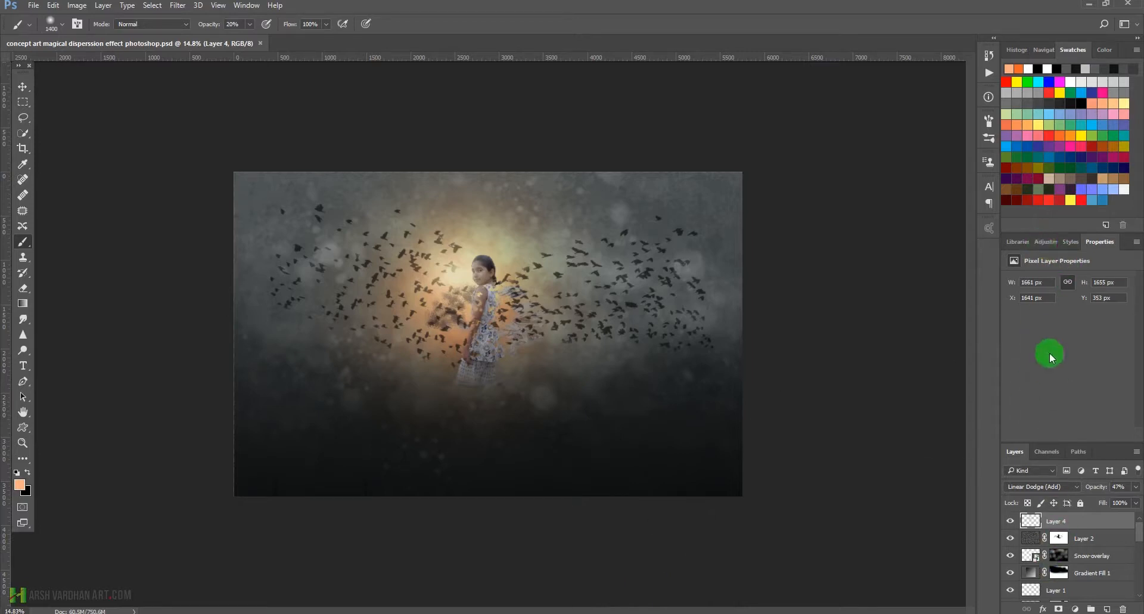
click(1045, 242)
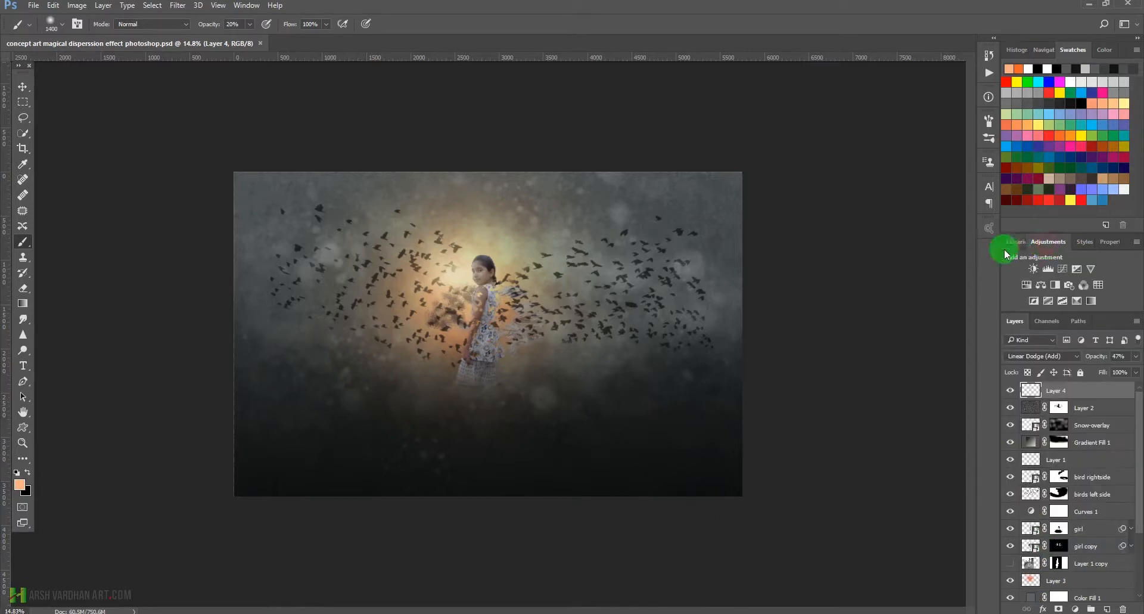
click(1065, 272)
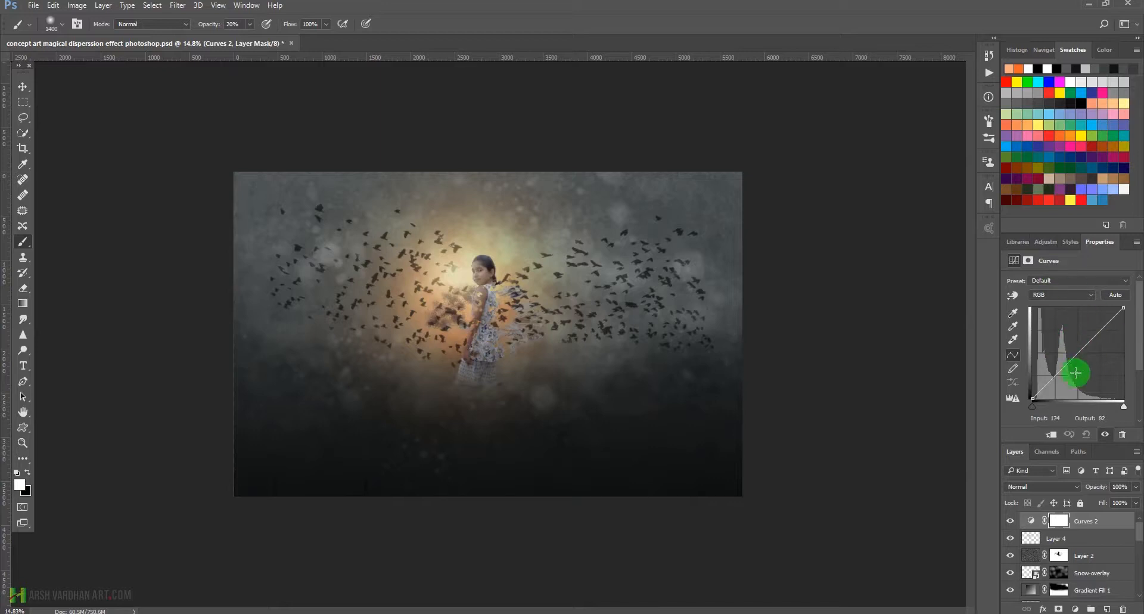
drag(1064, 366, 1069, 369)
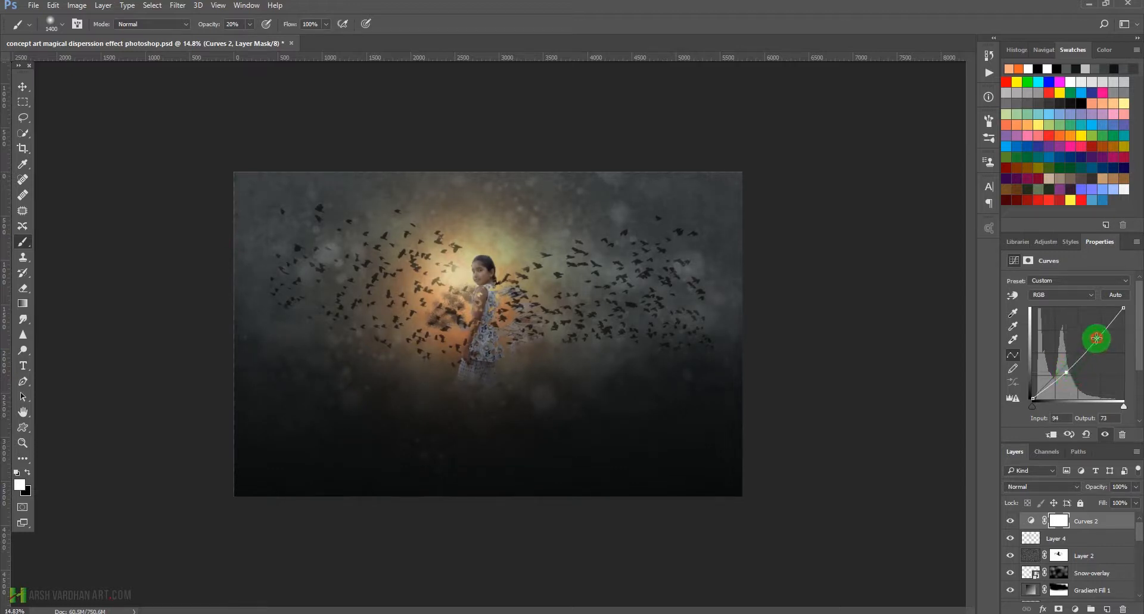
drag(1096, 338, 1092, 334)
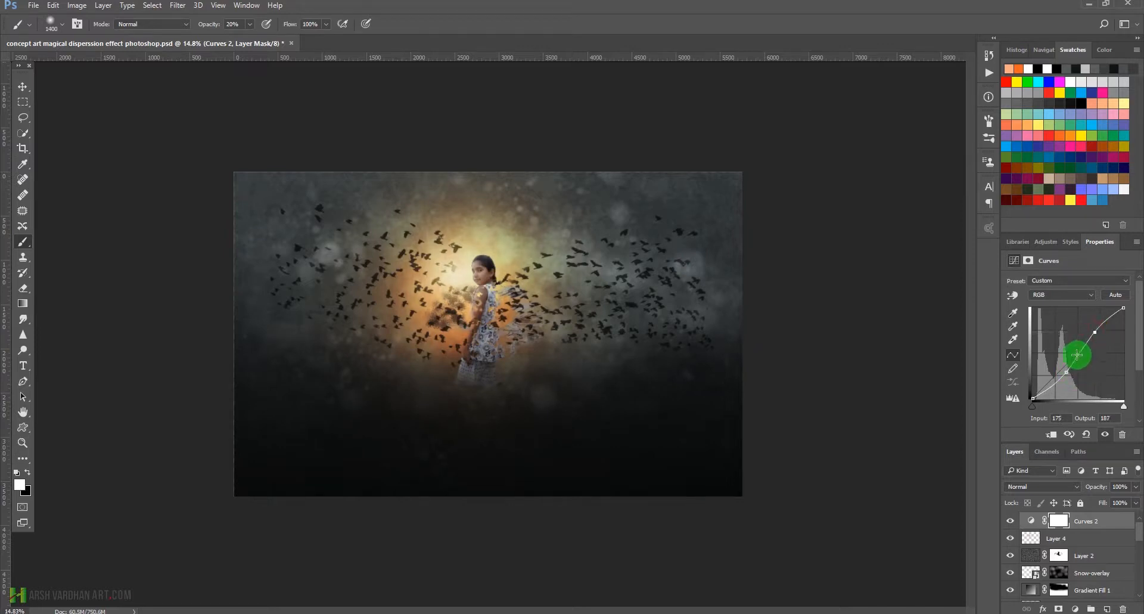
drag(1064, 372, 1061, 373)
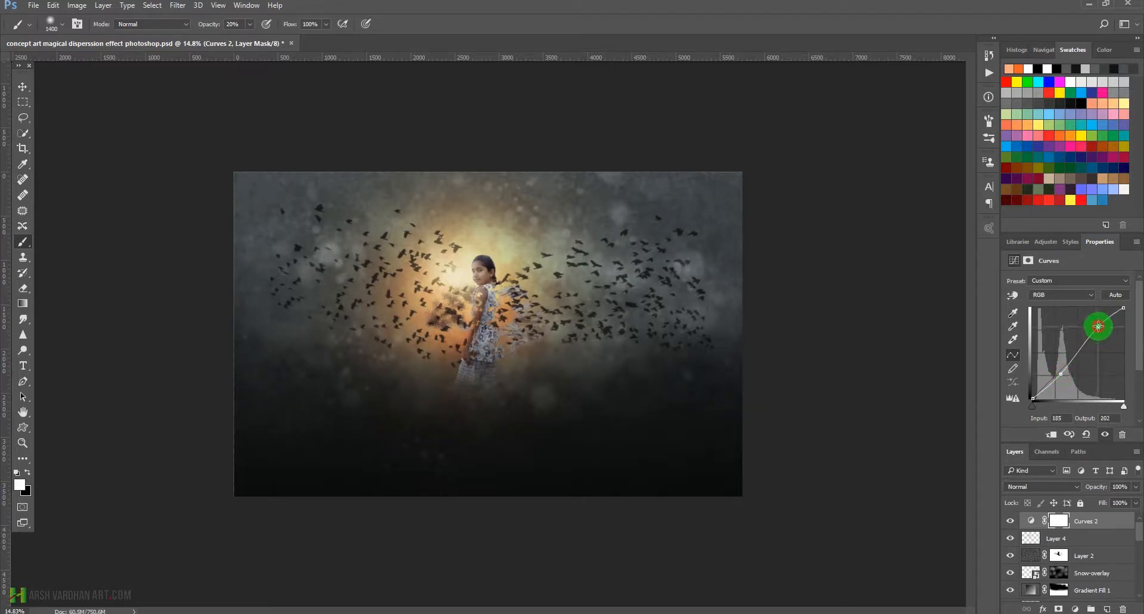
drag(1097, 326, 1102, 326)
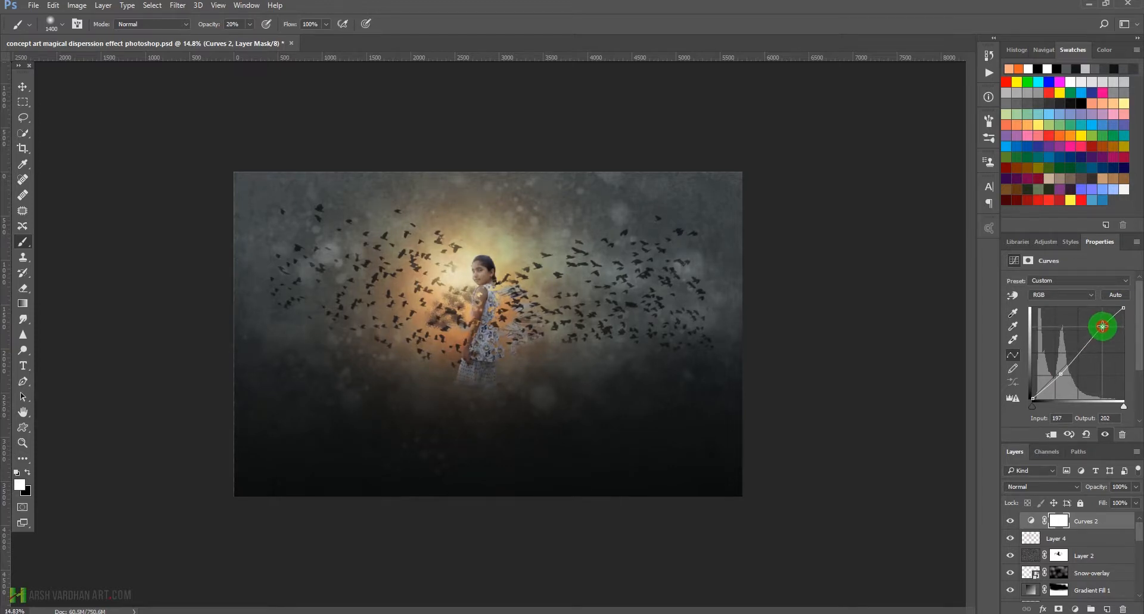
Step: In the Curves 2 adjustment, shift the Blue channel's black point inward and fine-tune the Red channel's white and black endpoints
click(1049, 294)
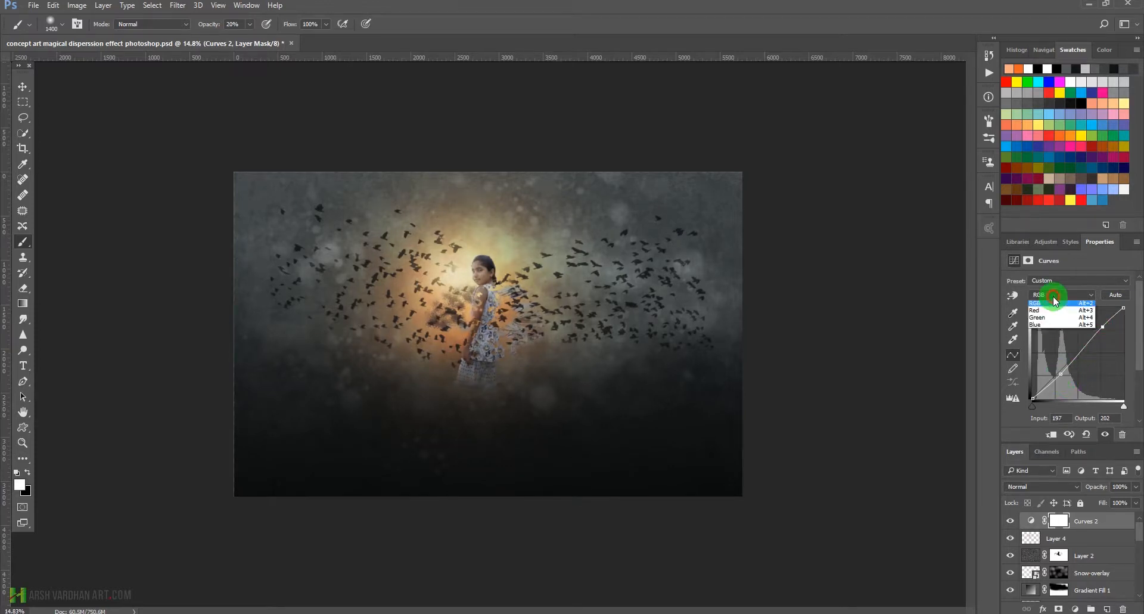
click(1047, 325)
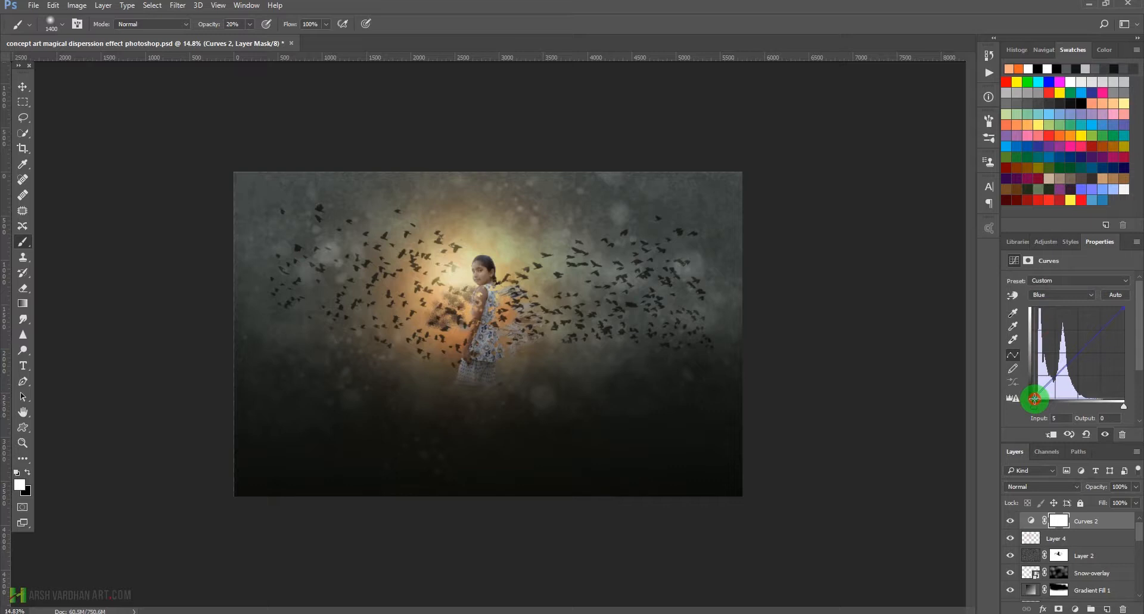
drag(1035, 398, 1038, 399)
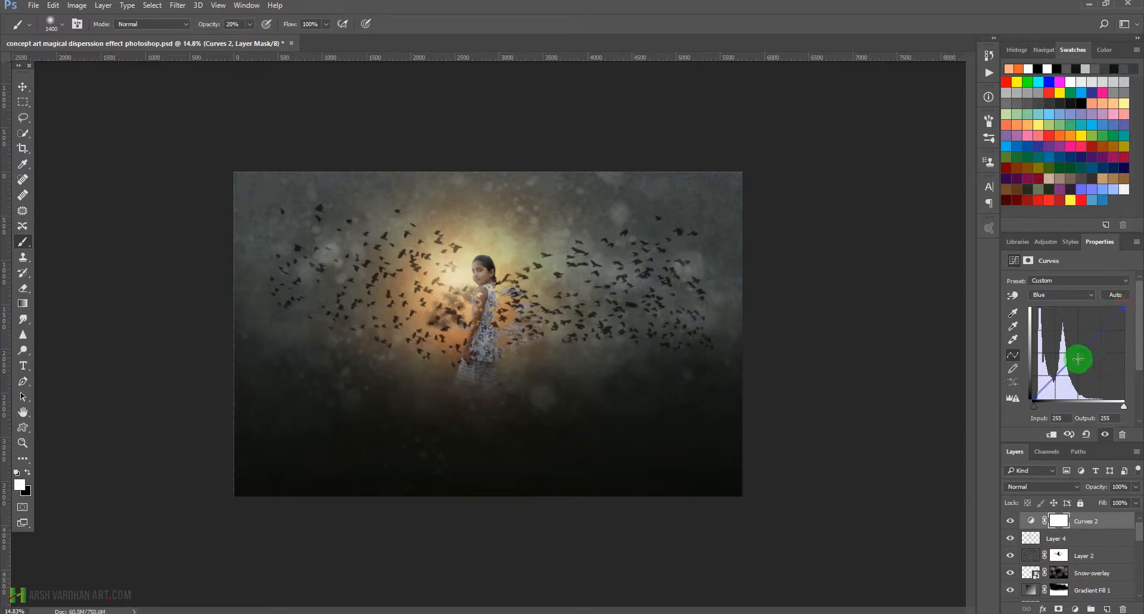
click(1063, 298)
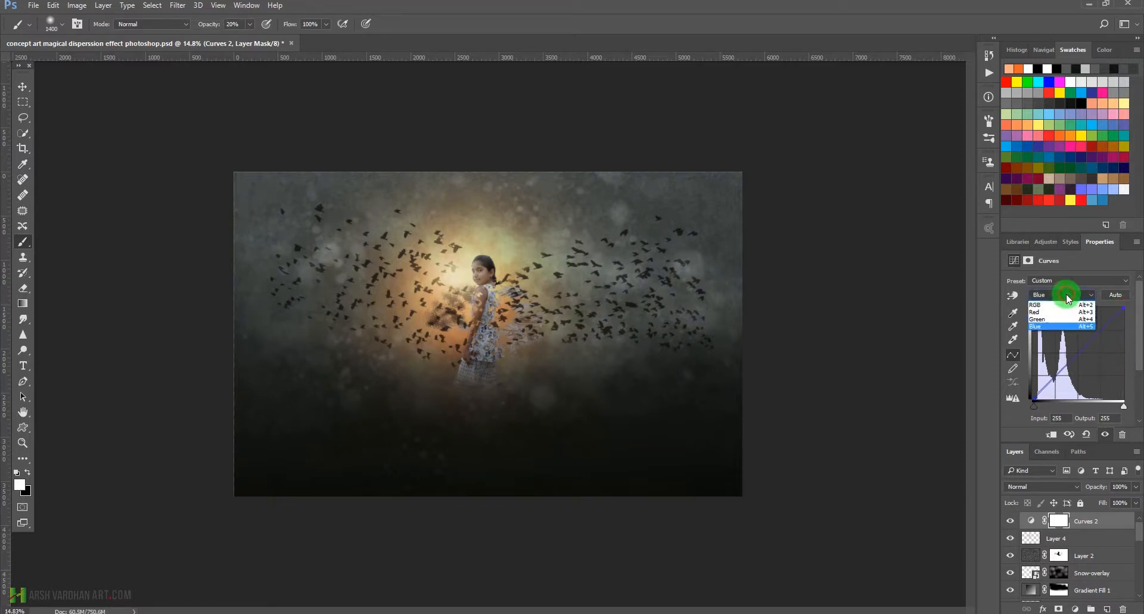
click(1042, 318)
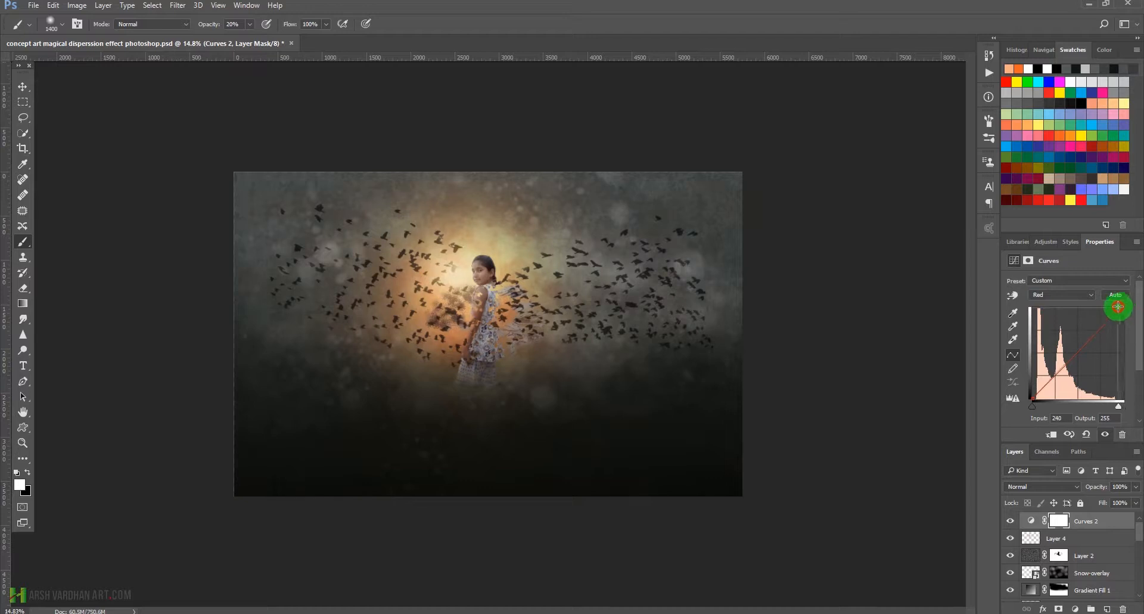
drag(1117, 306, 1125, 306)
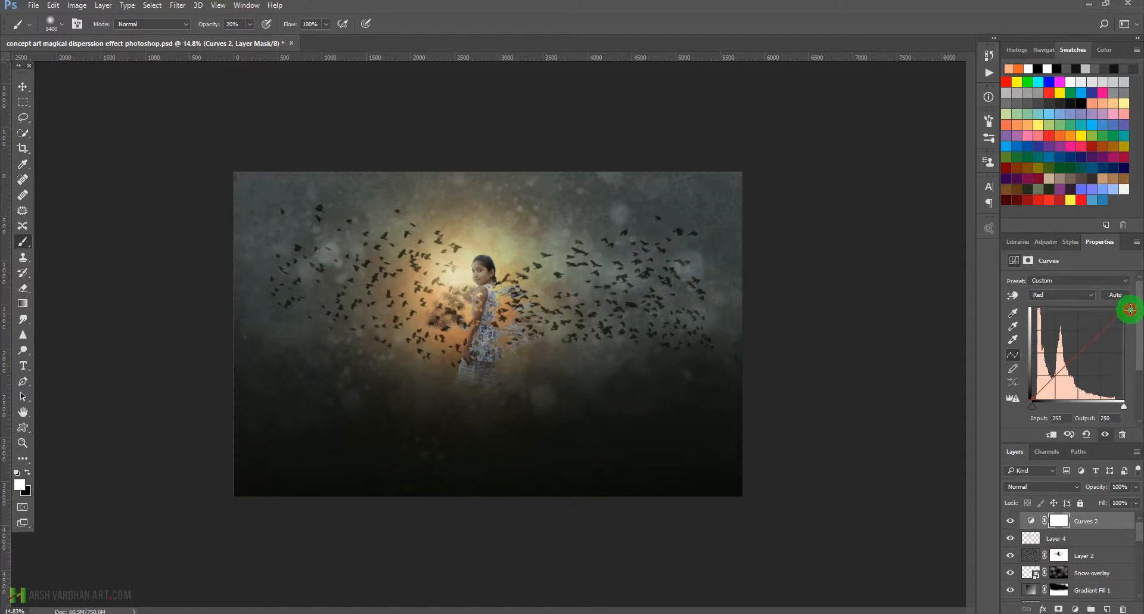
drag(1031, 400, 1035, 402)
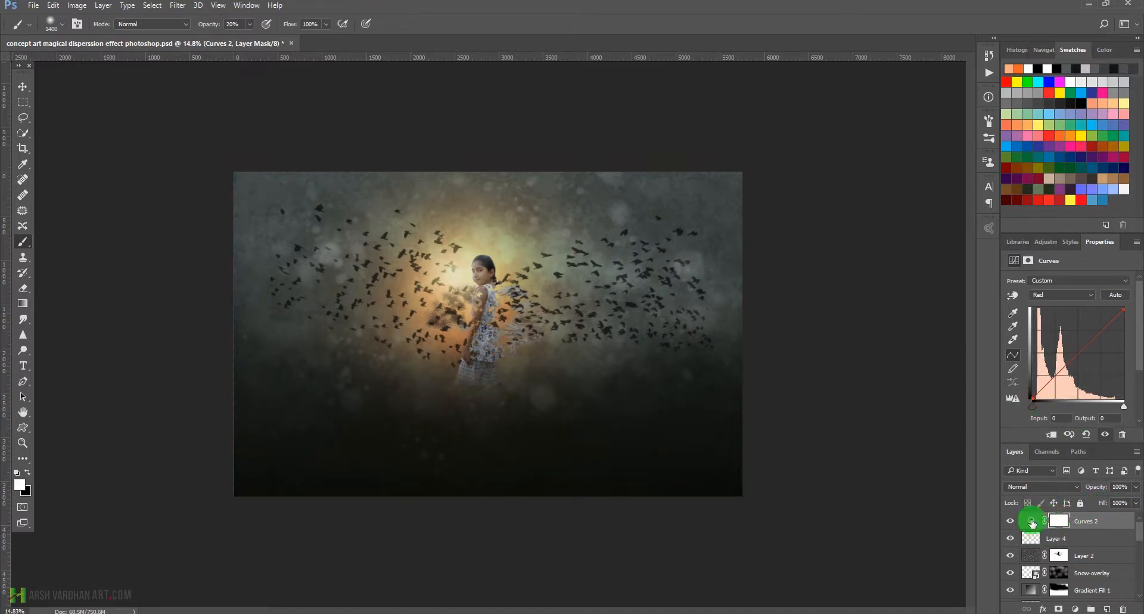
Step: Compare the image with and without the Curves 2 adjustment
click(1010, 521)
click(1009, 521)
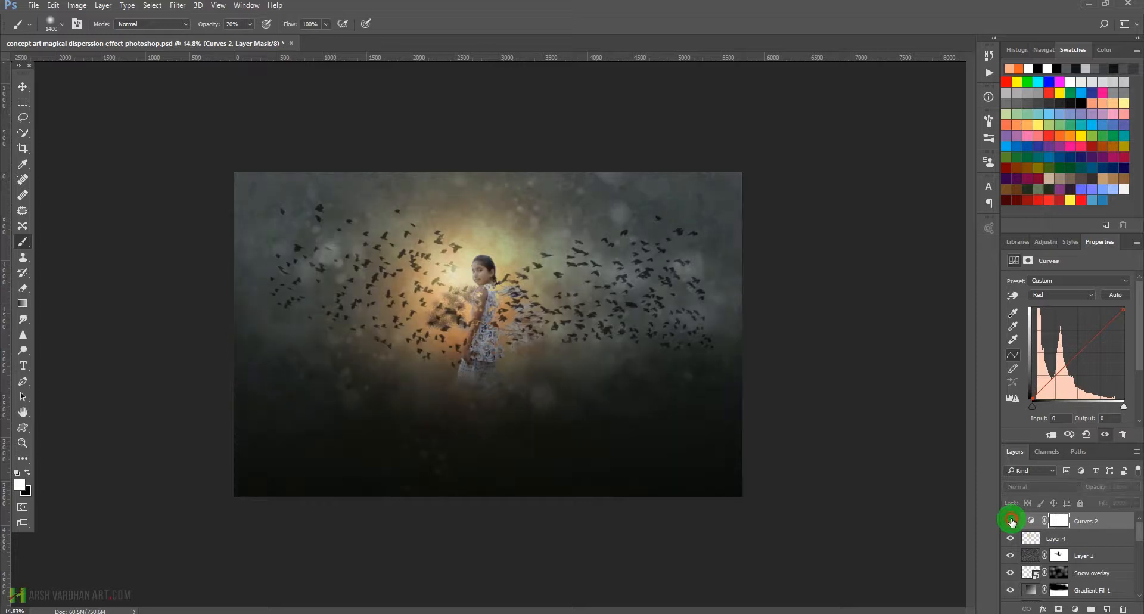
click(1011, 521)
click(1011, 520)
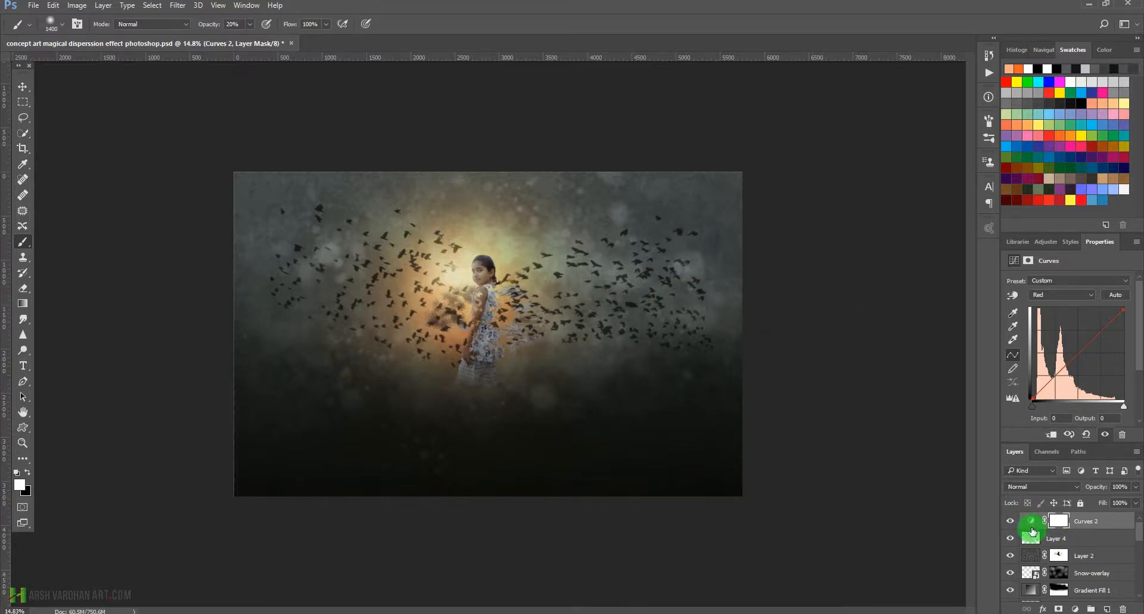
click(1010, 521)
click(1010, 520)
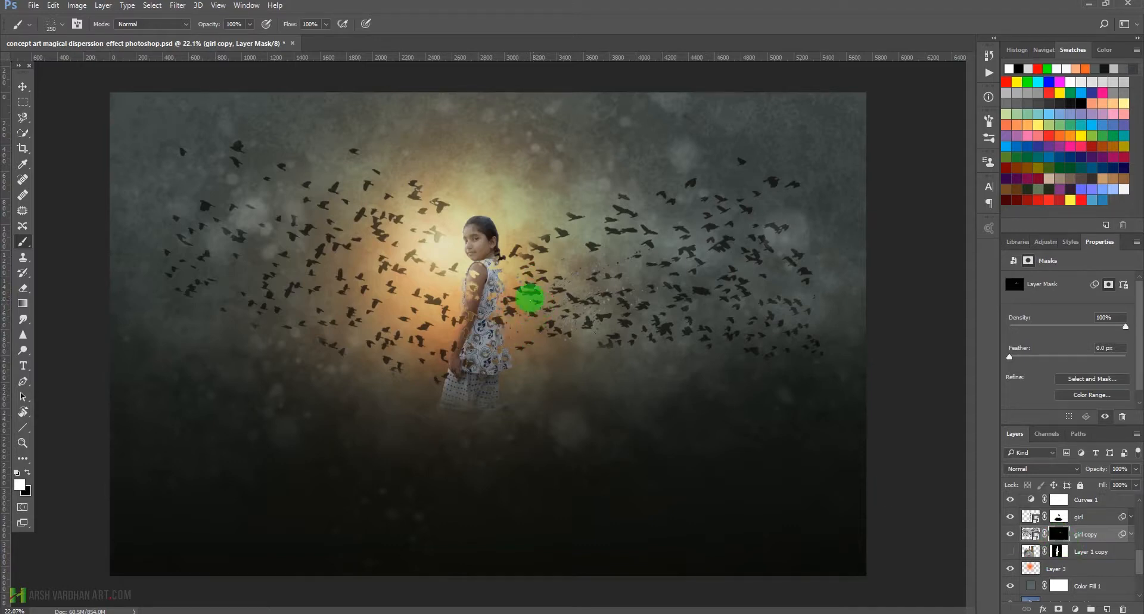
Step: Temporarily disable the girl copy layer's mask to view its full stretched pixels, and re-enable the mask
mouse_move(529, 298)
mouse_down()
mouse_move(547, 310)
mouse_move(536, 308)
mouse_up()
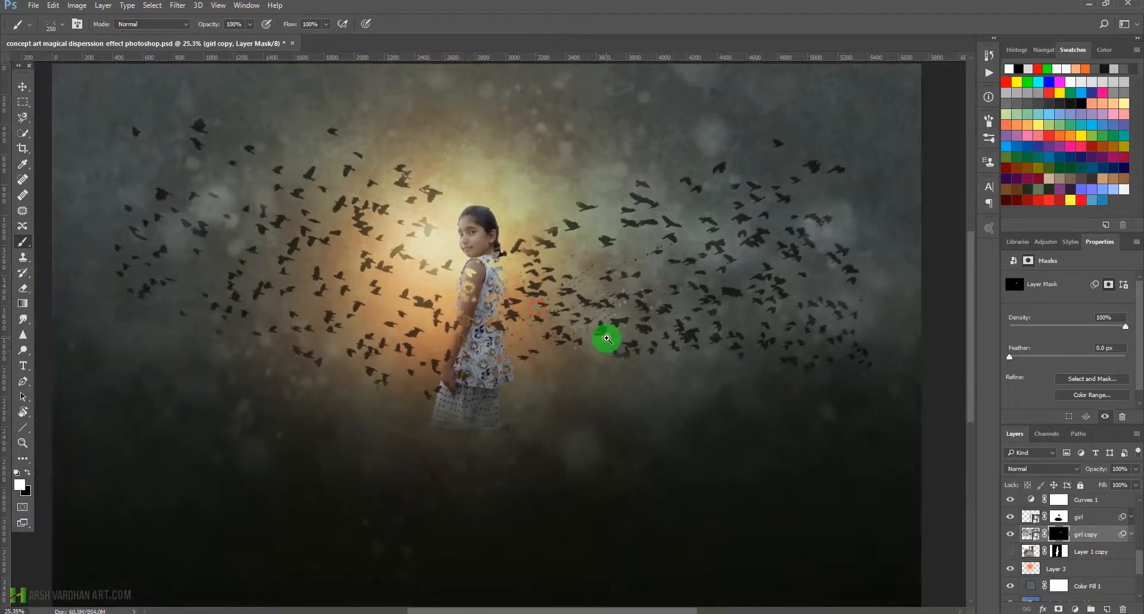
drag(606, 338, 607, 357)
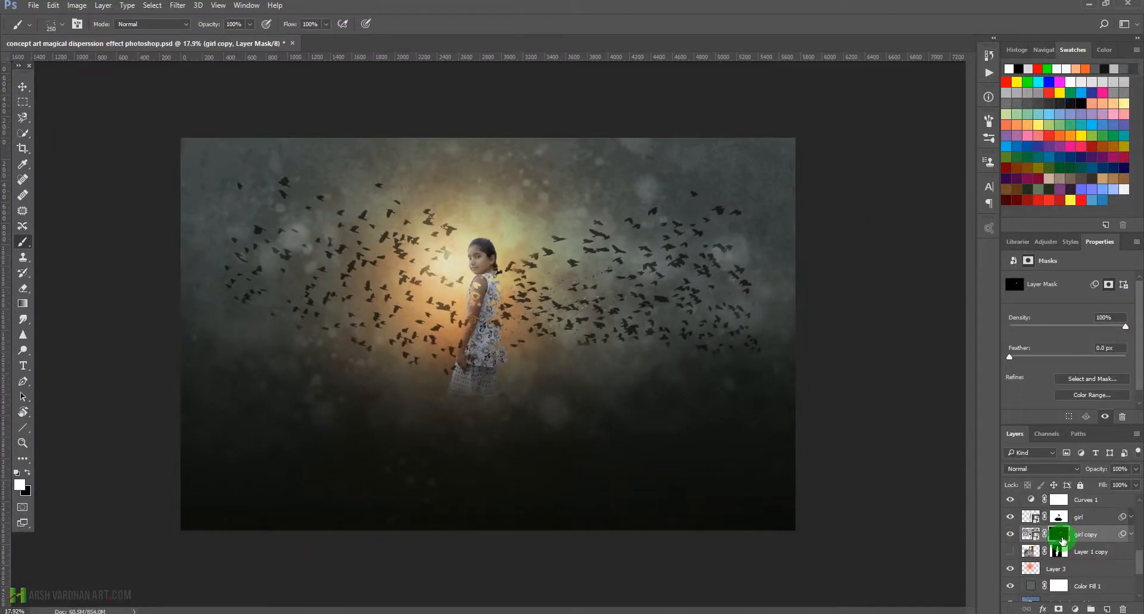
shift+click(1061, 539)
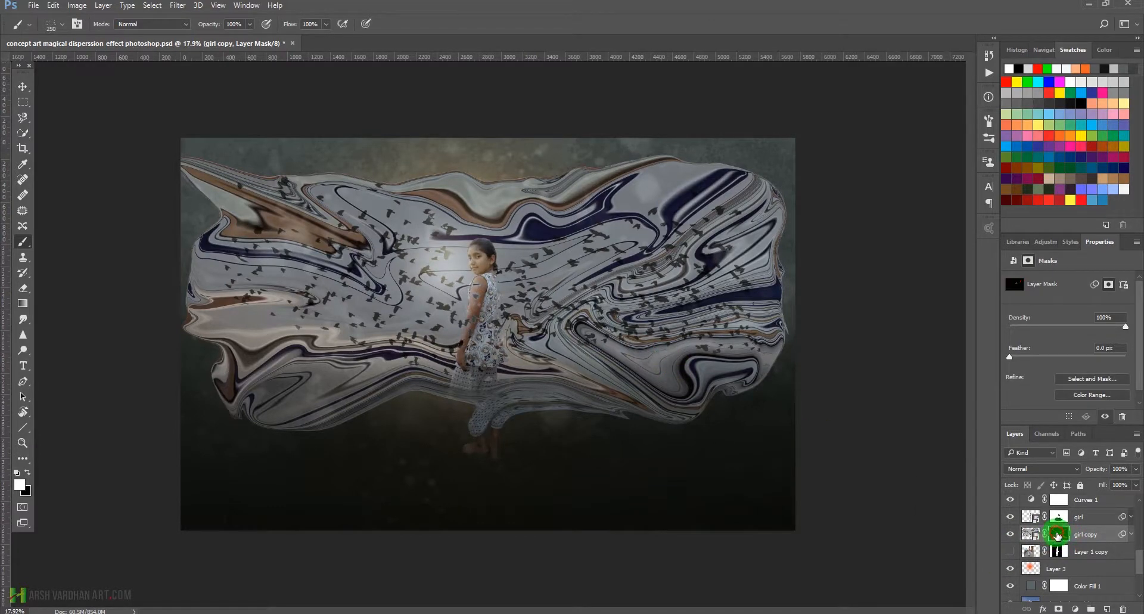
shift+click(1058, 535)
shift+click(1057, 535)
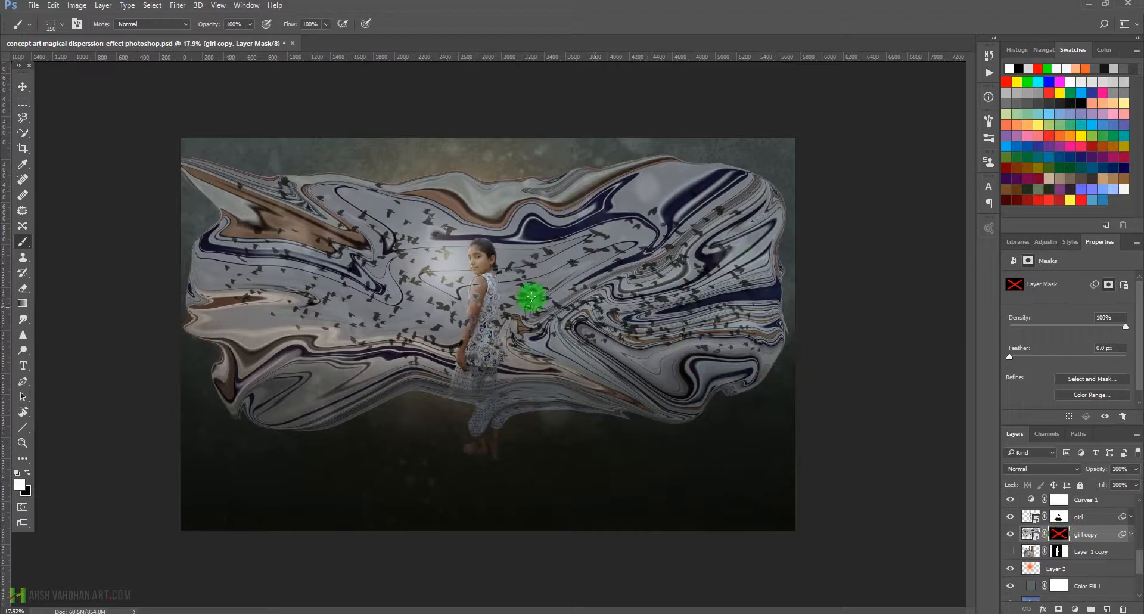
shift+click(1057, 535)
Step: Reveal dispersed splatter particles to the left of the girl by painting white on the girl copy mask with a 250 px brush
ctrl+click(590, 324)
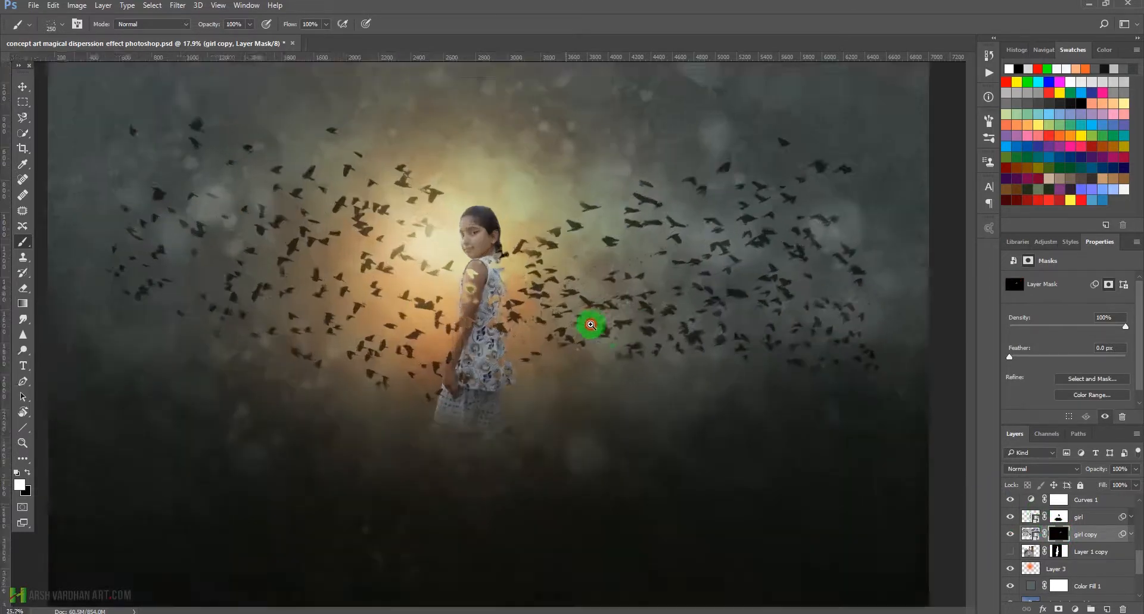
drag(528, 326, 503, 331)
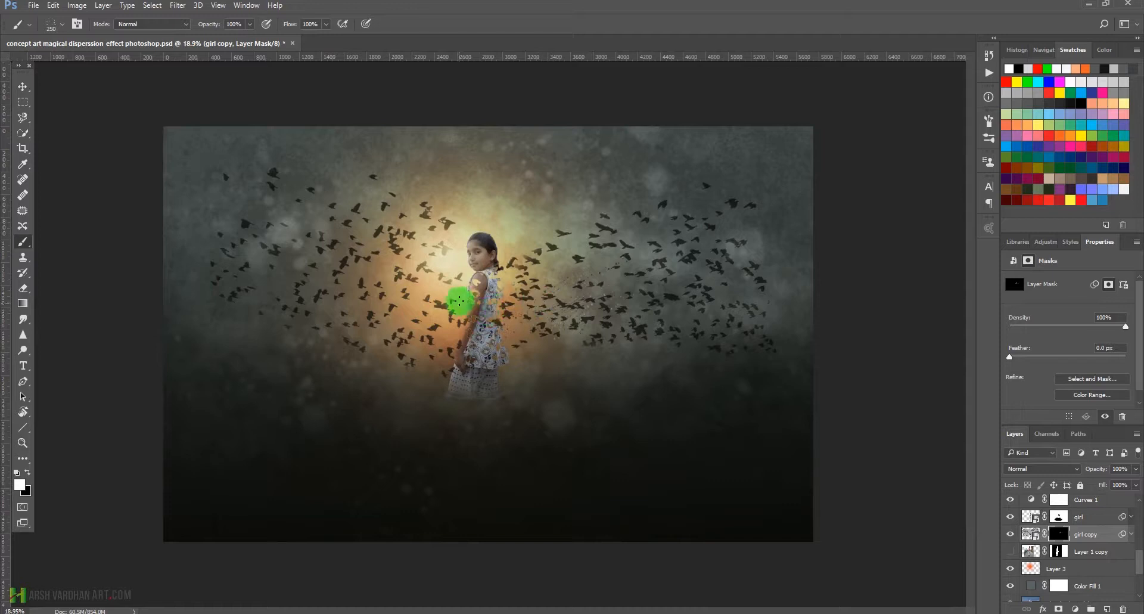
click(427, 300)
click(368, 288)
click(366, 262)
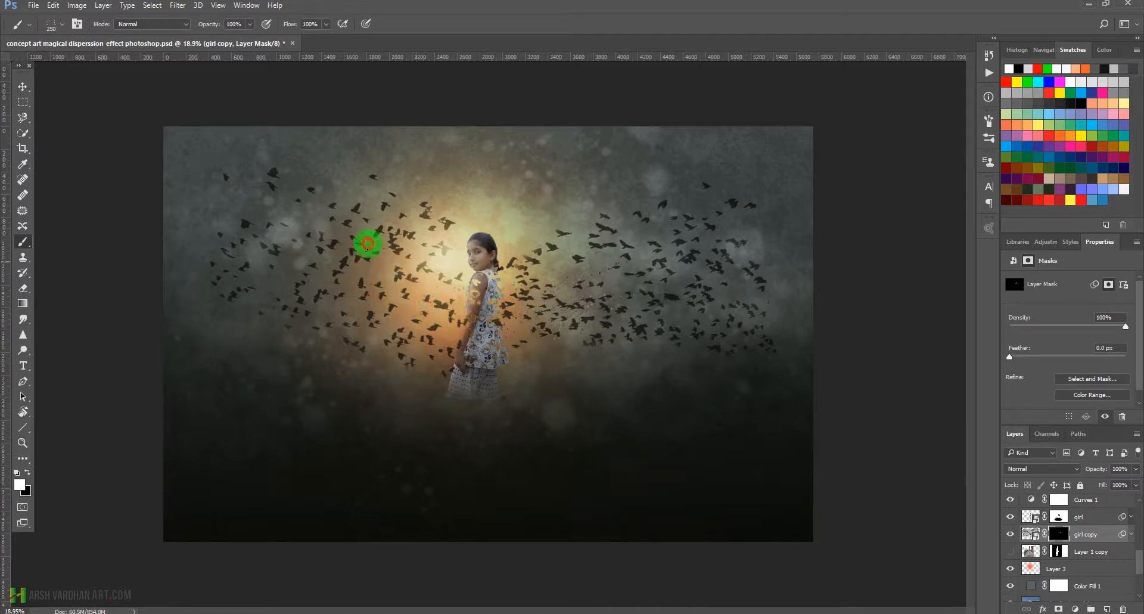
click(295, 210)
click(295, 263)
click(271, 292)
click(266, 307)
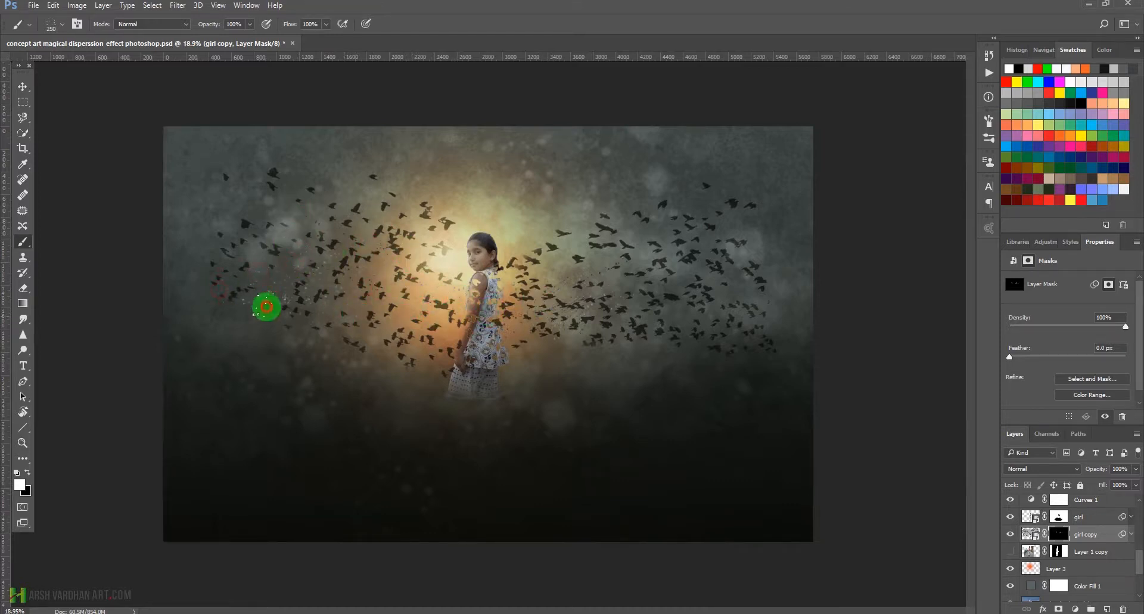
click(309, 307)
click(352, 315)
Step: Reveal splatter particles to the right of the girl, among the birds out to the far edge, on the girl copy mask
click(578, 318)
click(637, 328)
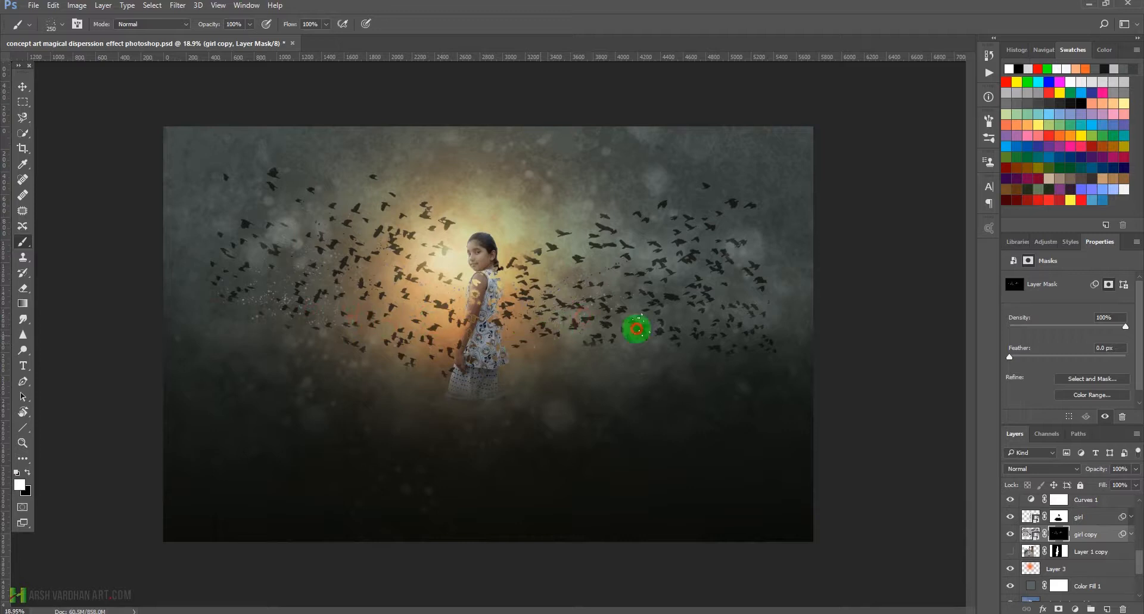
click(590, 296)
click(539, 271)
click(541, 259)
click(702, 207)
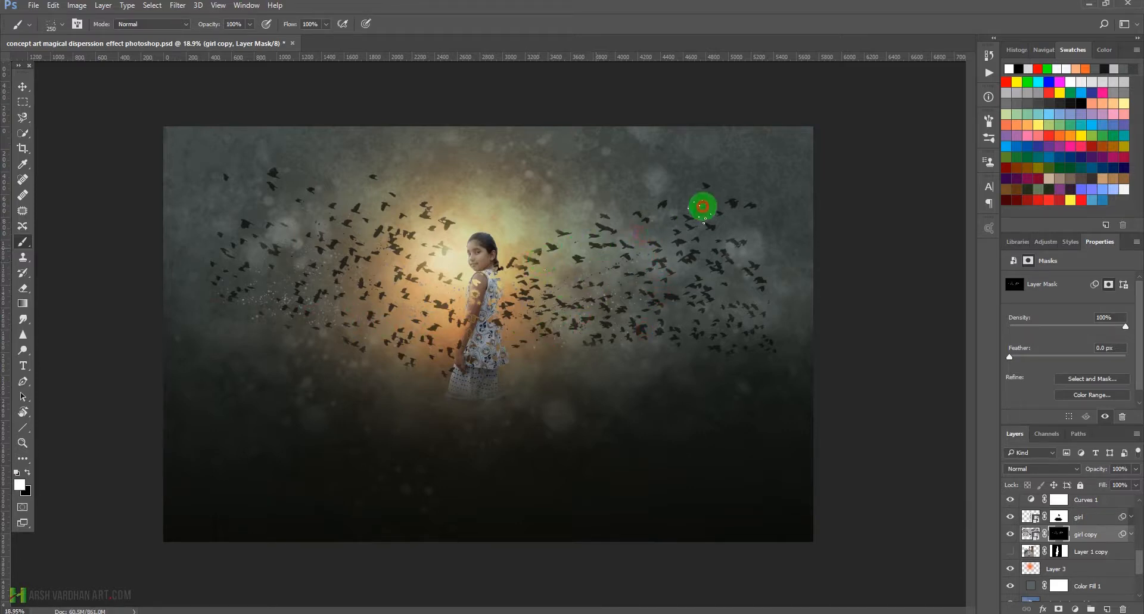
click(738, 238)
click(718, 273)
click(754, 303)
click(728, 319)
click(764, 341)
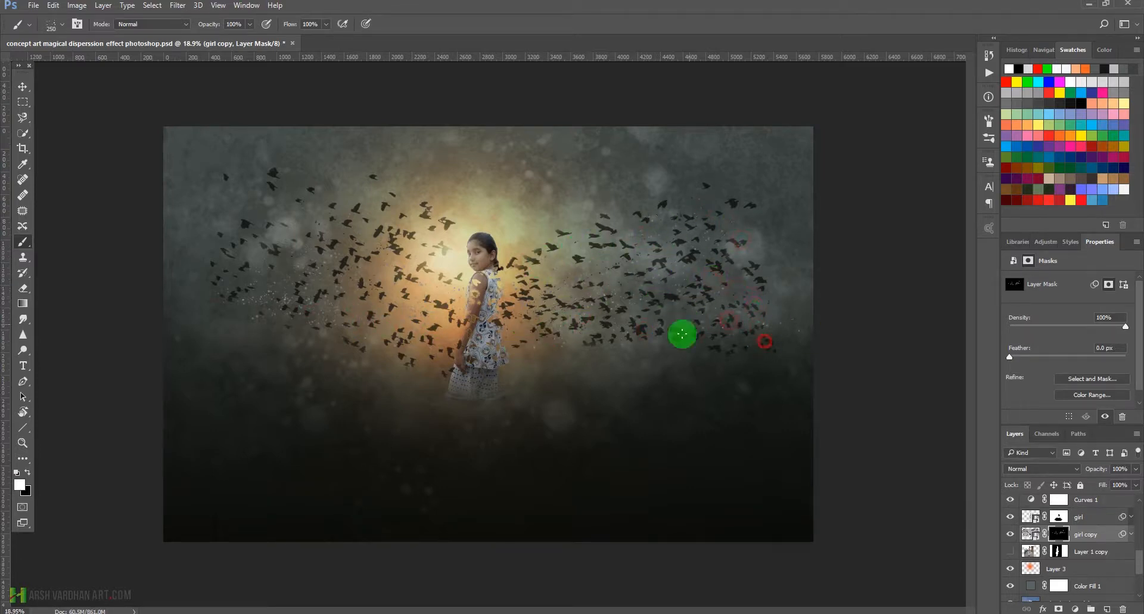
click(773, 246)
Step: Thicken the particle scatter on the girl copy mask across the upper and lower left birds and close around the girl
click(144, 200)
click(243, 218)
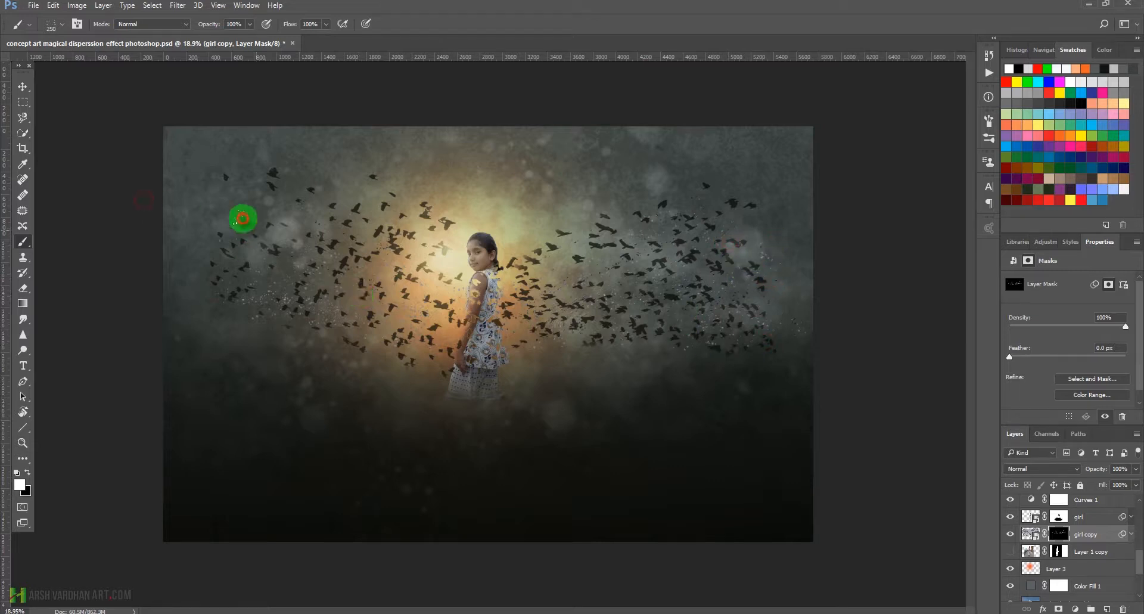
click(231, 176)
click(301, 243)
click(281, 204)
click(339, 249)
click(393, 280)
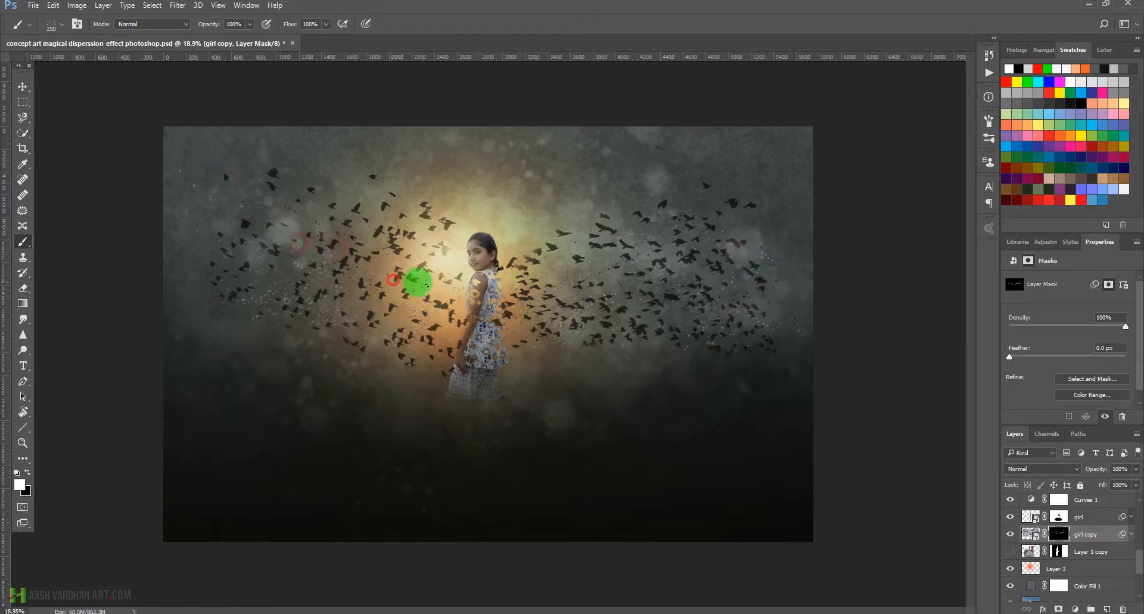
click(474, 325)
click(431, 340)
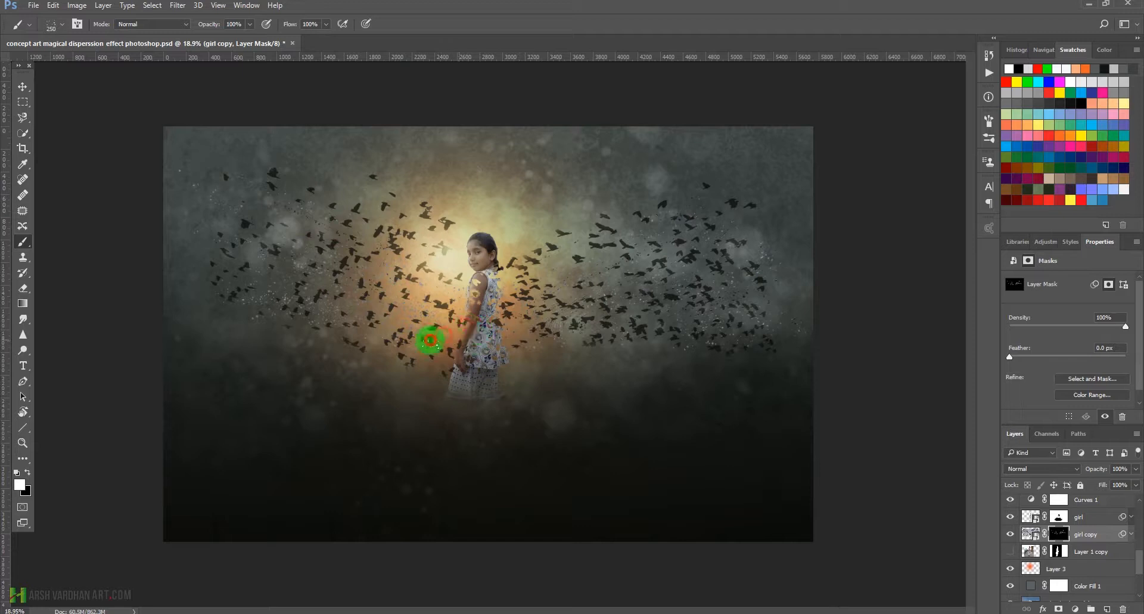
click(560, 352)
click(403, 337)
click(625, 342)
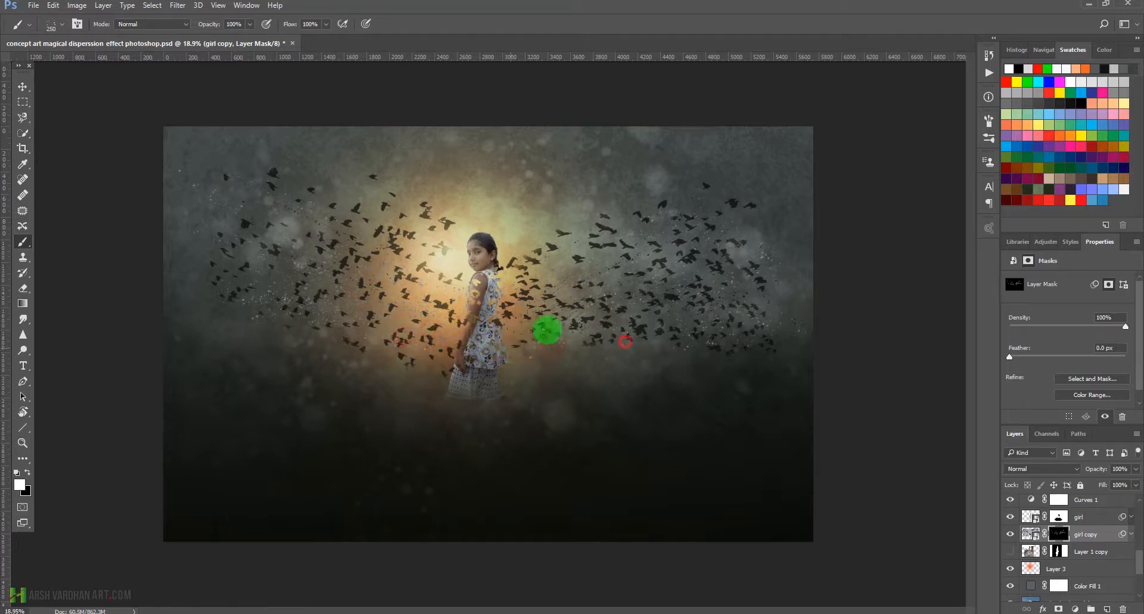
click(580, 292)
click(670, 263)
click(638, 235)
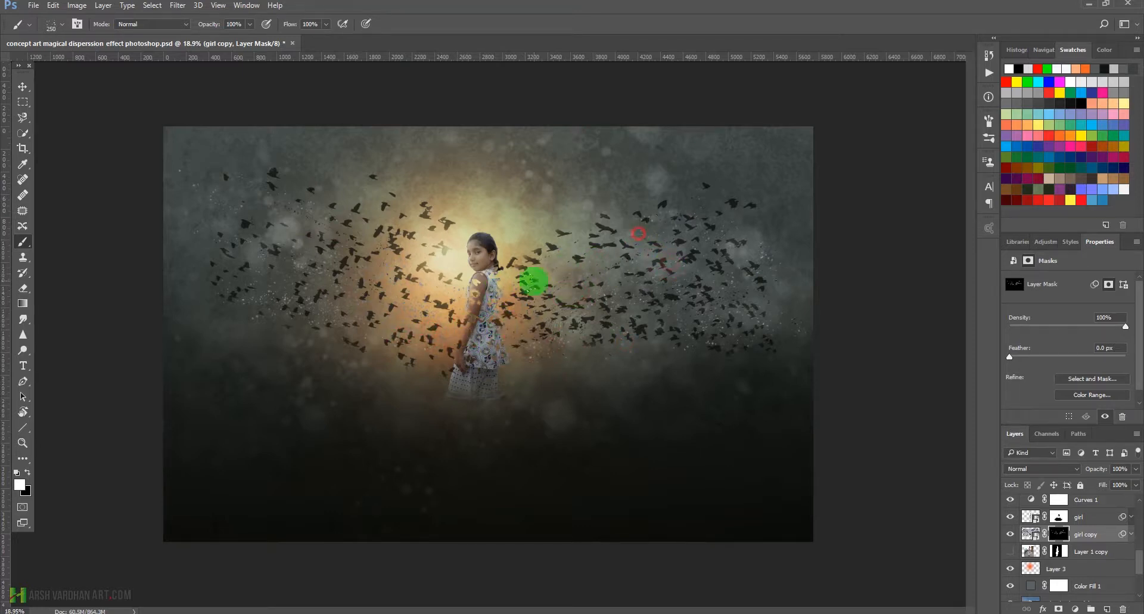
click(295, 293)
click(296, 316)
click(222, 331)
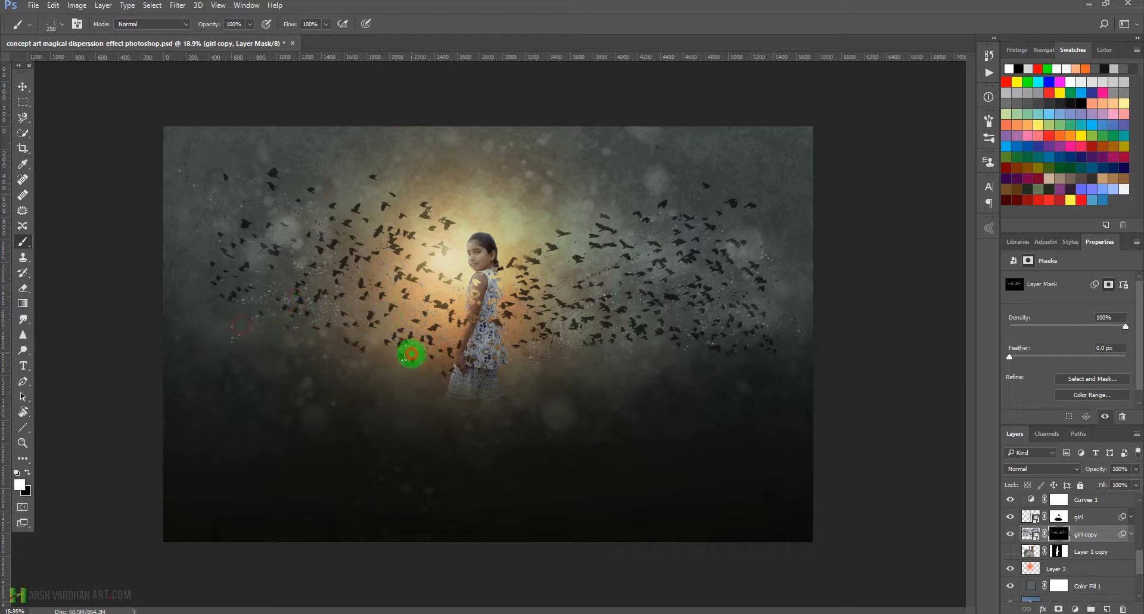
click(369, 310)
click(333, 259)
click(282, 196)
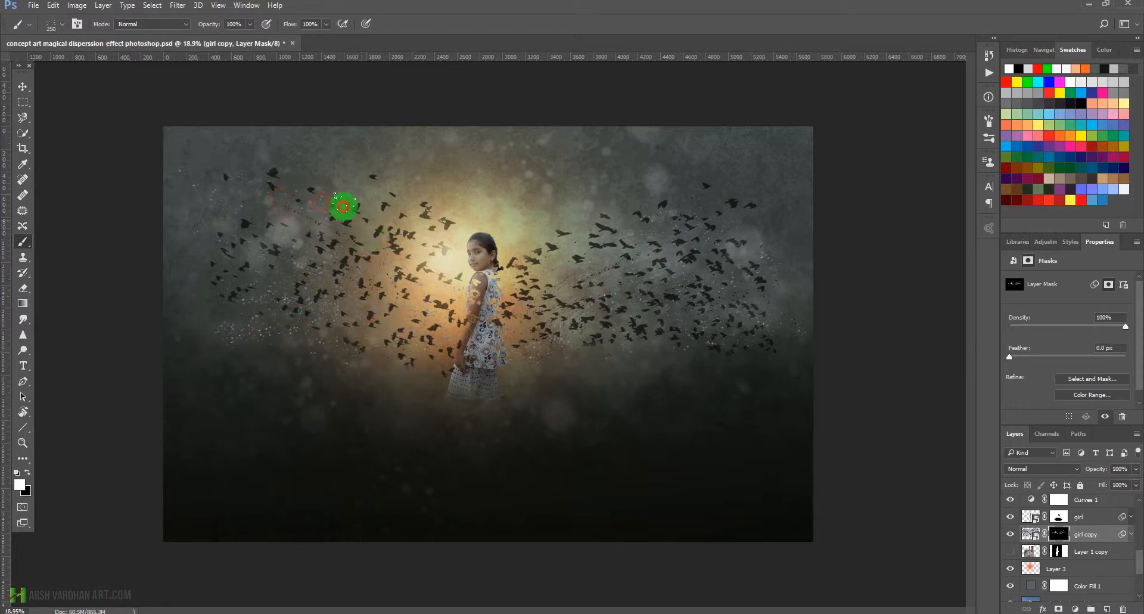
click(301, 211)
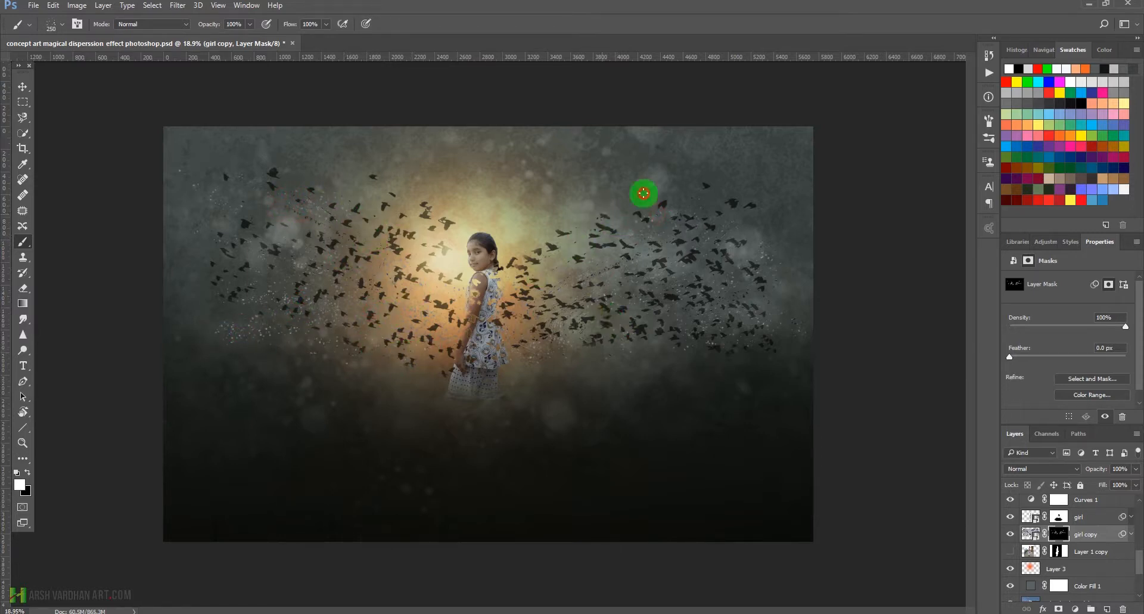
Step: Add more particles on the girl copy mask over the upper-right birds, above the flock and along both outer edges
click(725, 184)
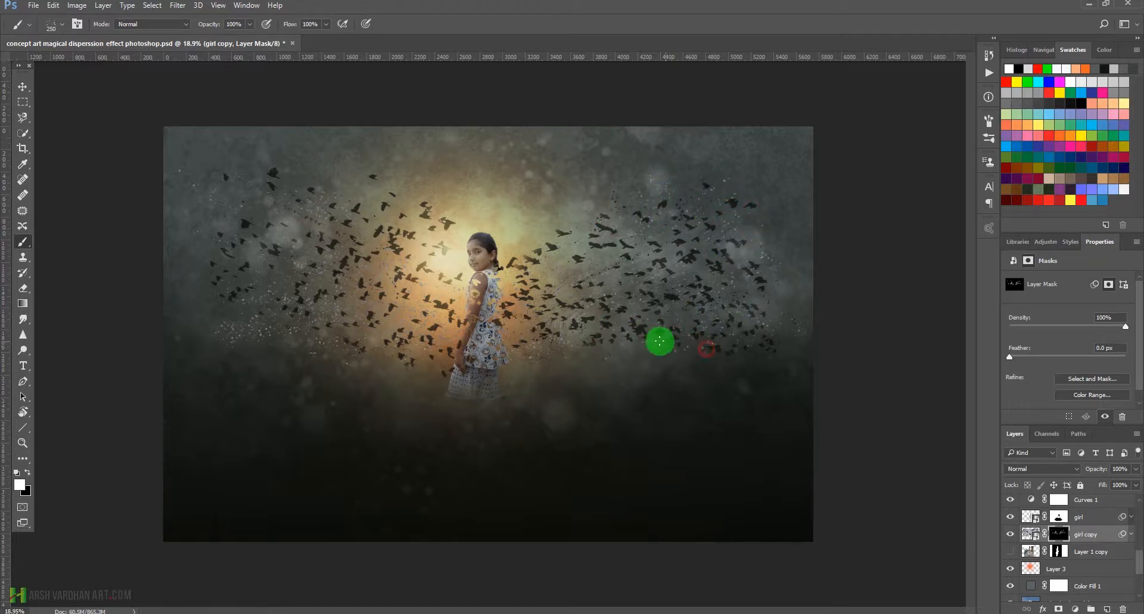
click(780, 315)
click(544, 272)
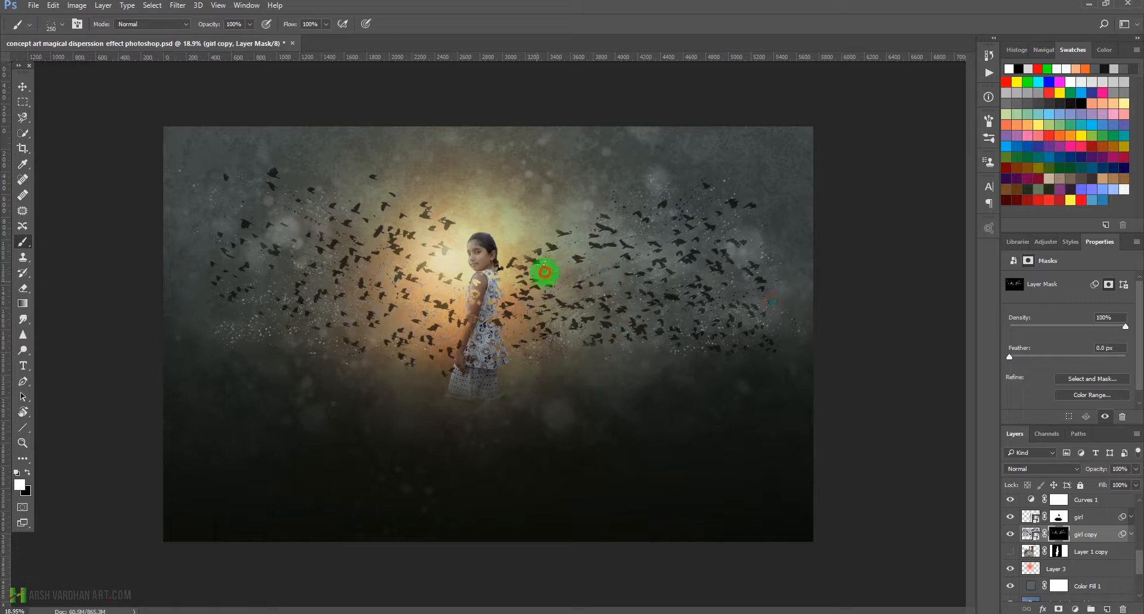
click(584, 242)
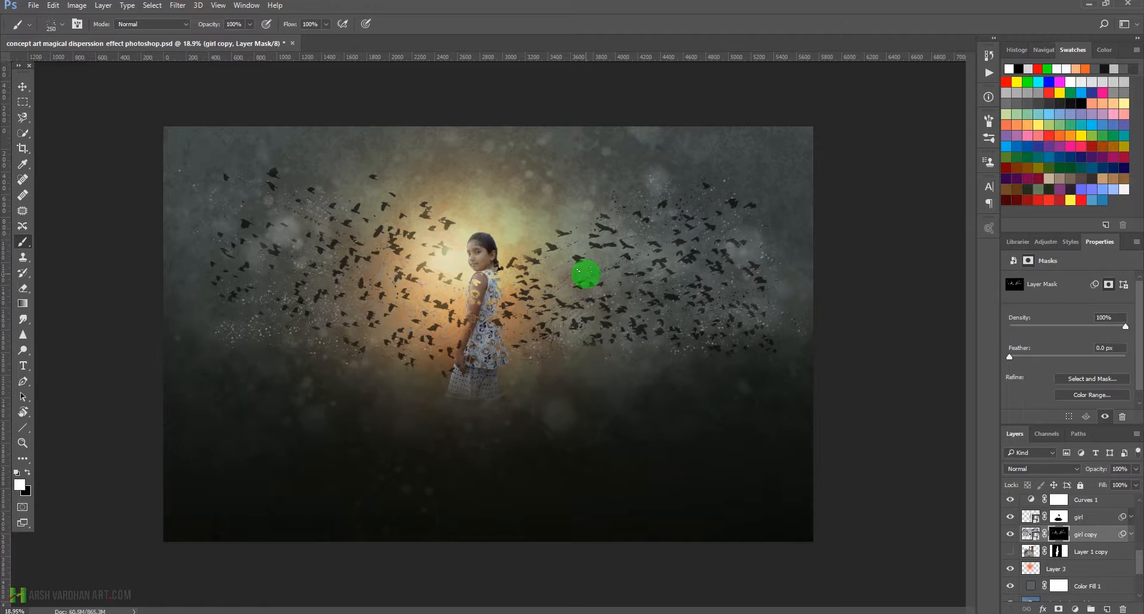
click(684, 244)
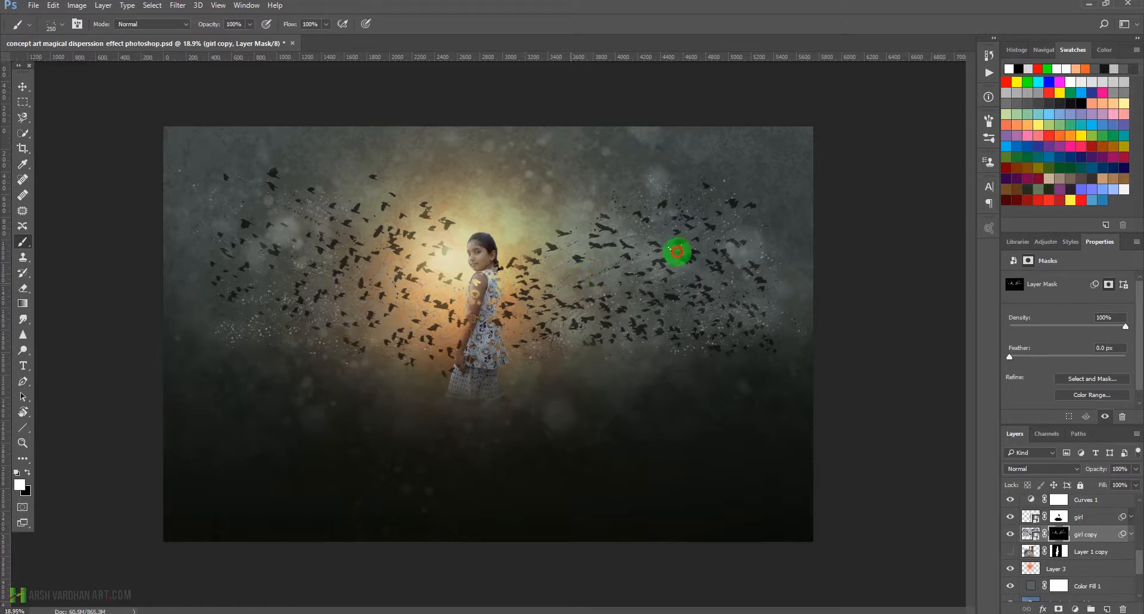
click(611, 236)
click(585, 222)
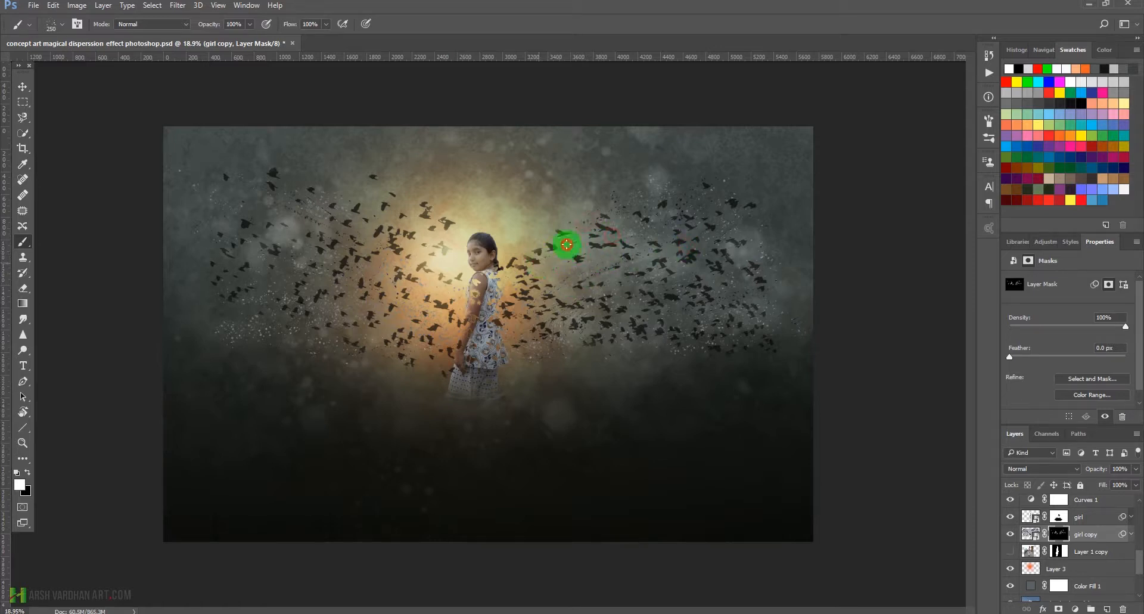
click(534, 216)
click(659, 183)
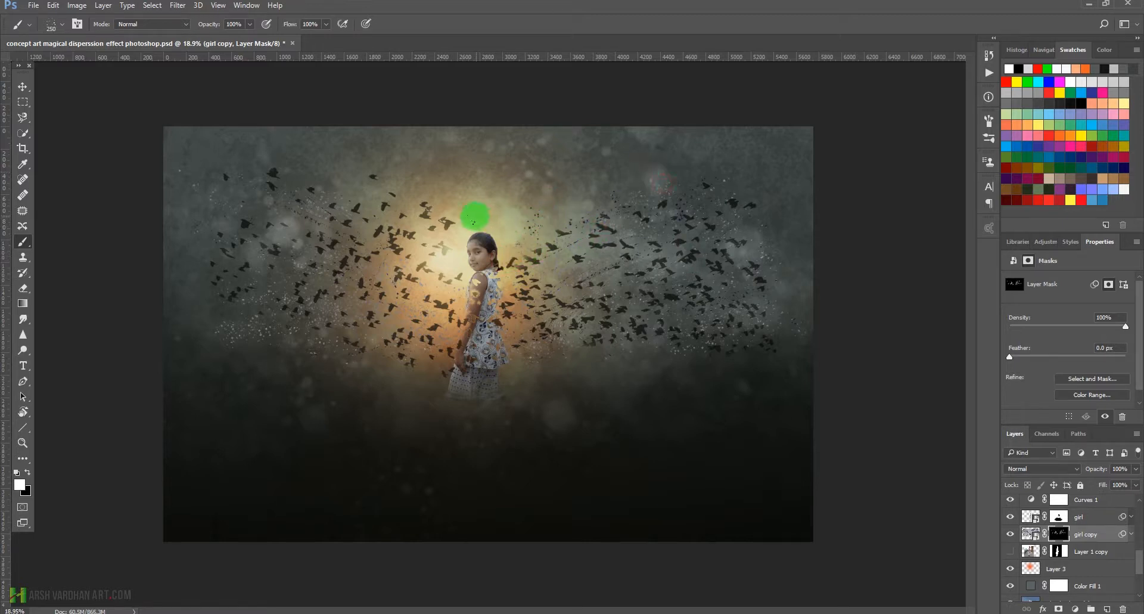
click(376, 167)
click(311, 172)
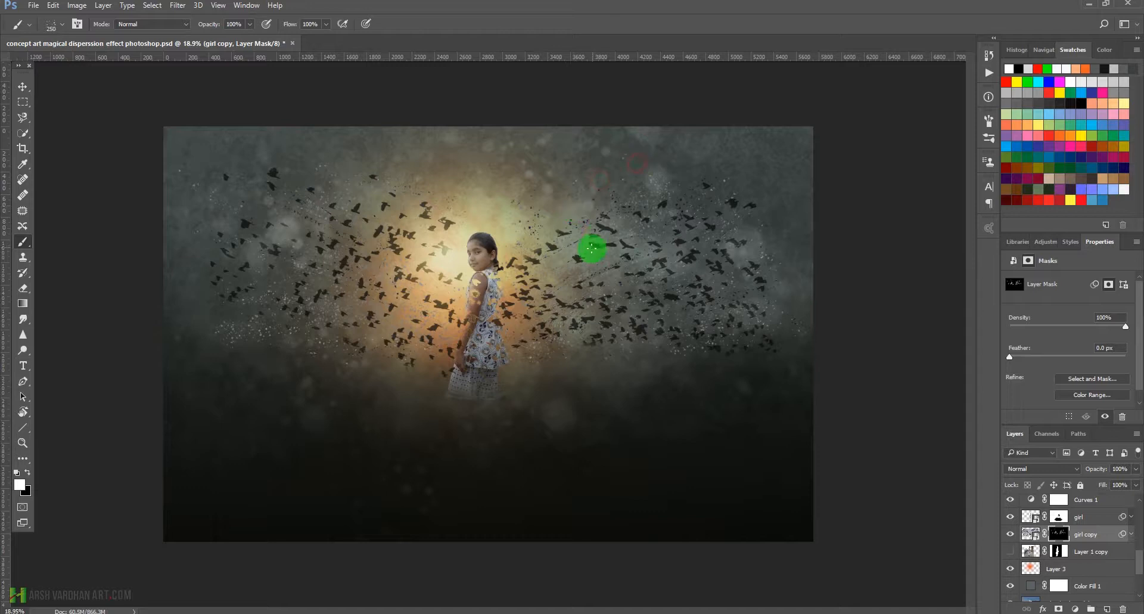
click(807, 261)
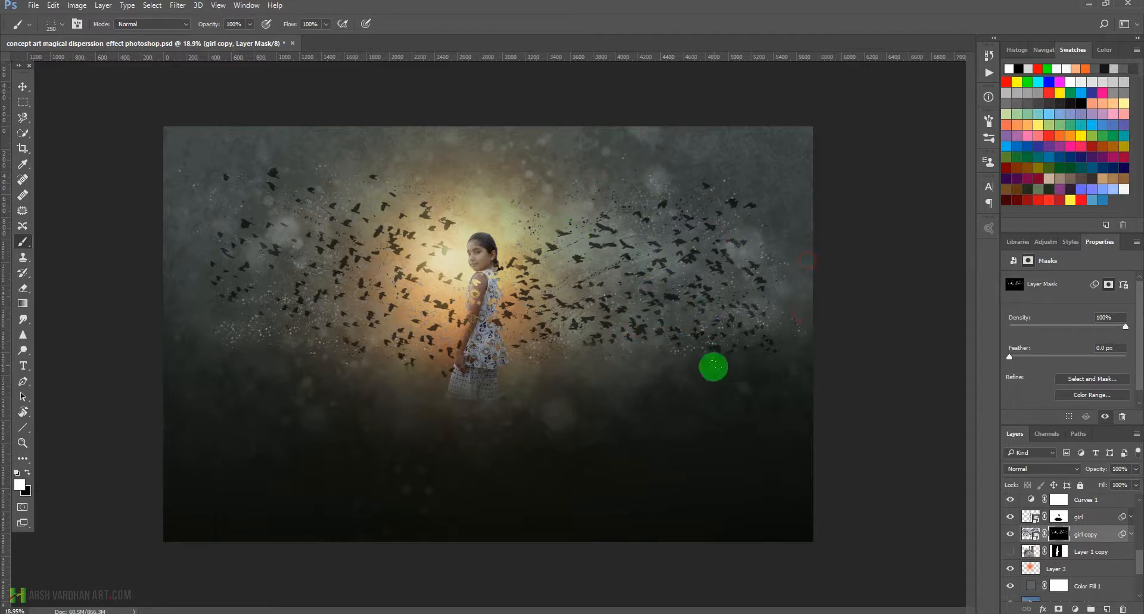
click(365, 334)
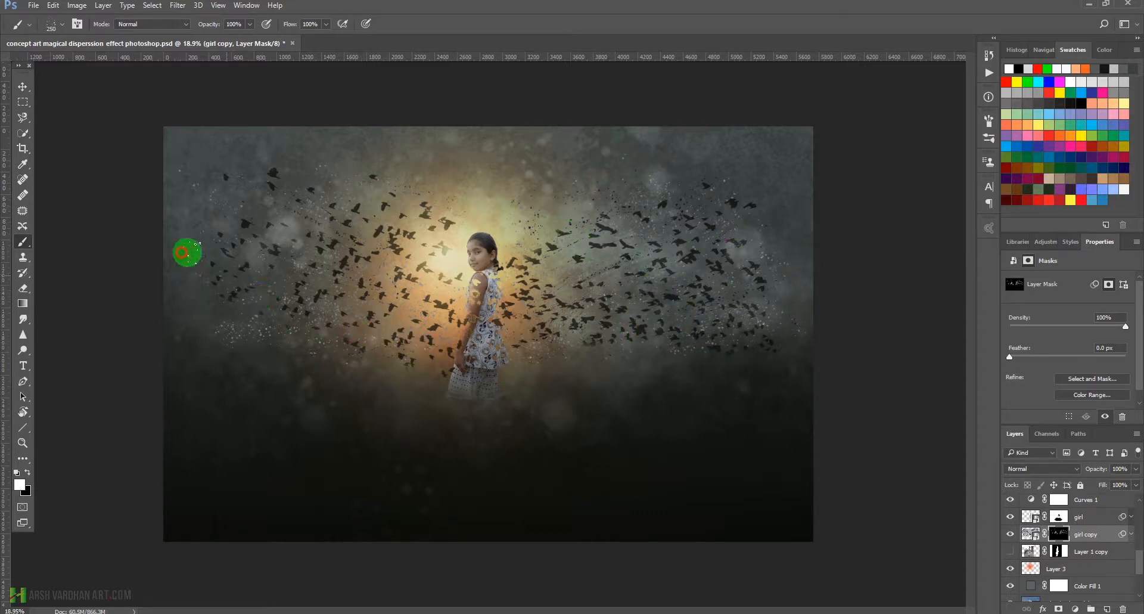
click(206, 229)
click(320, 243)
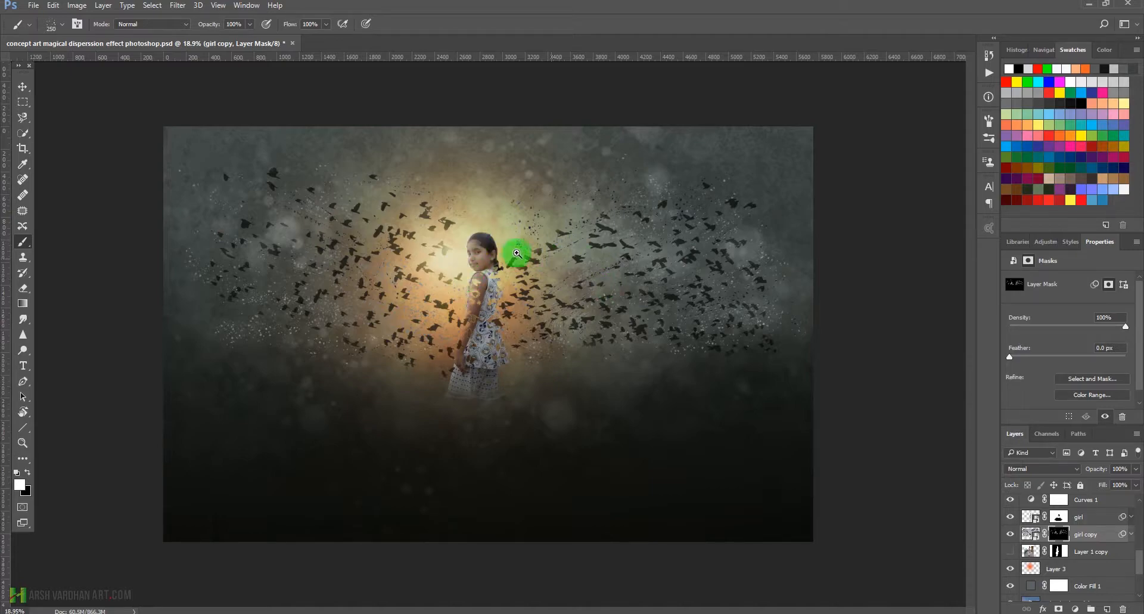
Step: Check the particles around the girl up close and select the lower tree-small-new layer in Group 1, directly above Curves 2
key(ctrl+space)
drag(460, 239, 558, 278)
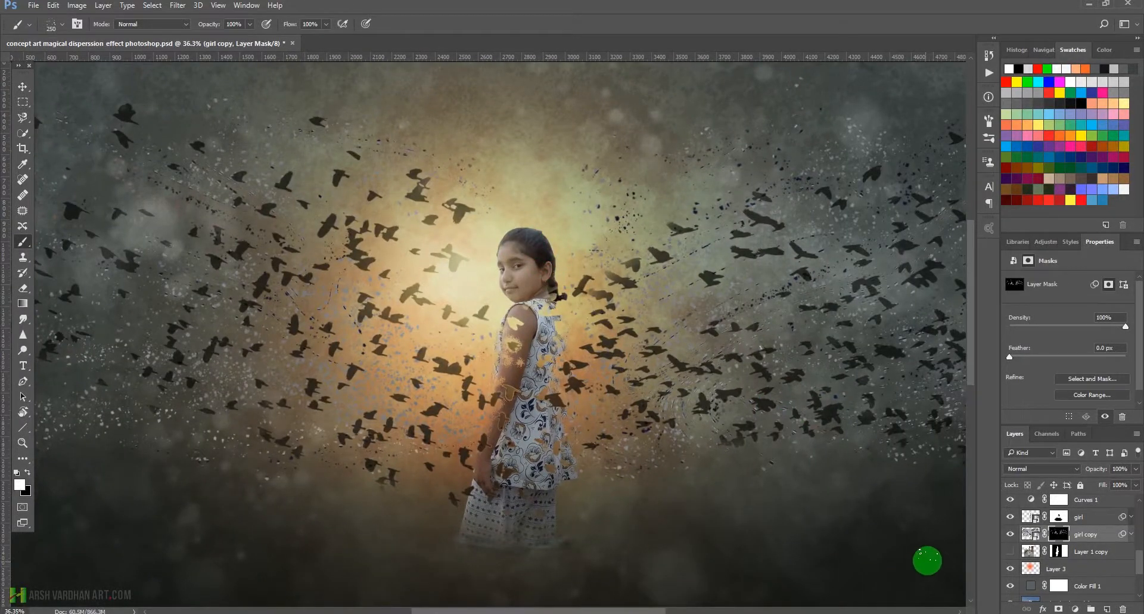
scroll(933, 560, up, 1)
scroll(933, 560, up, 4)
scroll(1051, 536, up, 4)
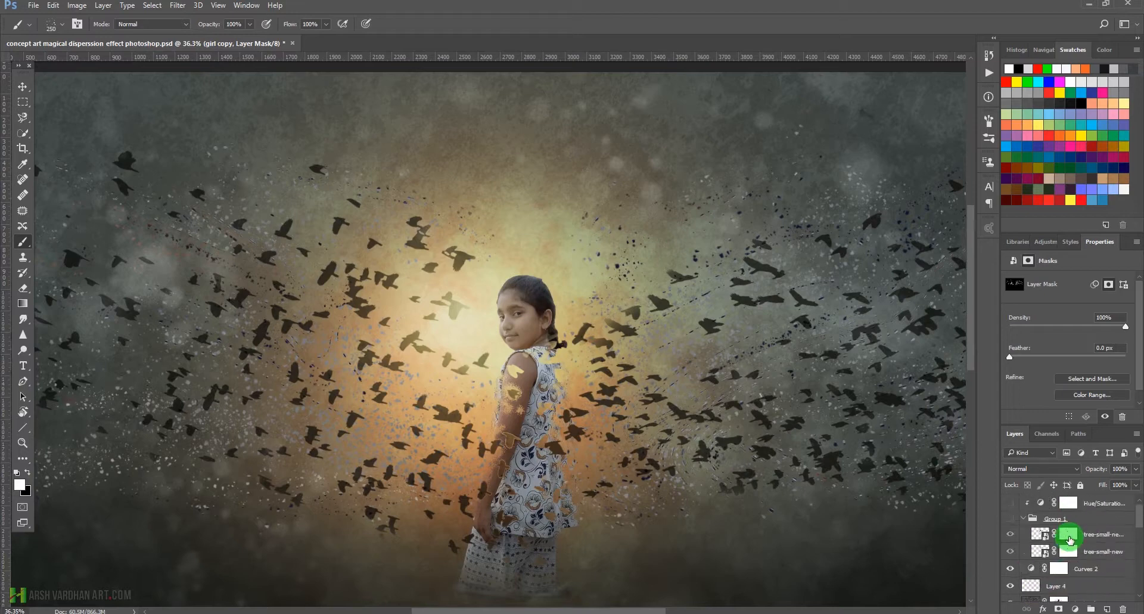
click(1030, 570)
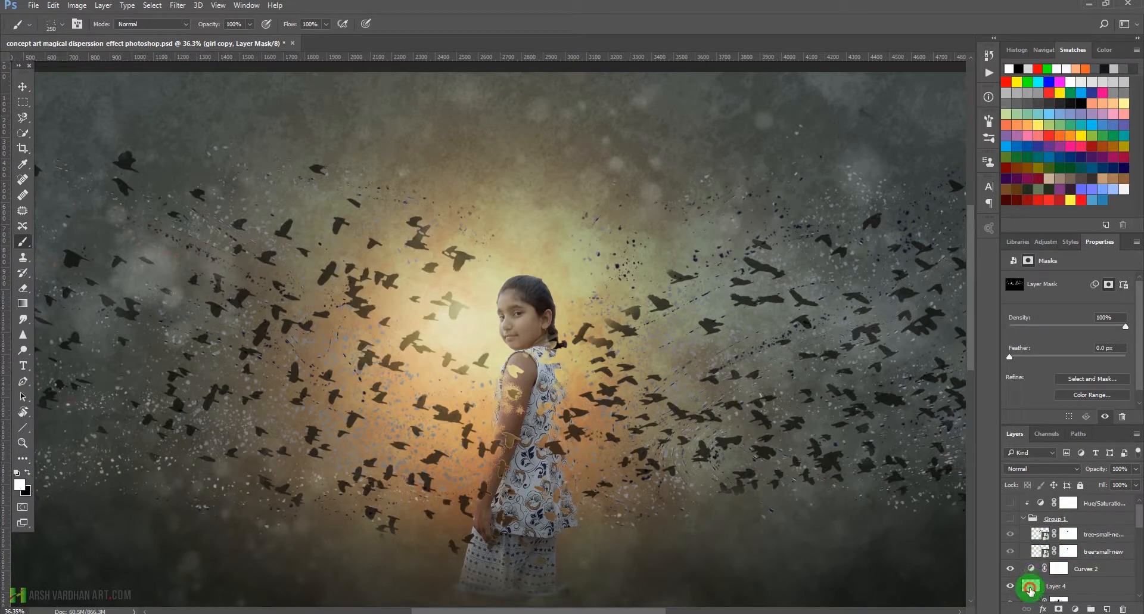
click(1031, 590)
scroll(1048, 581, down, 2)
click(1049, 551)
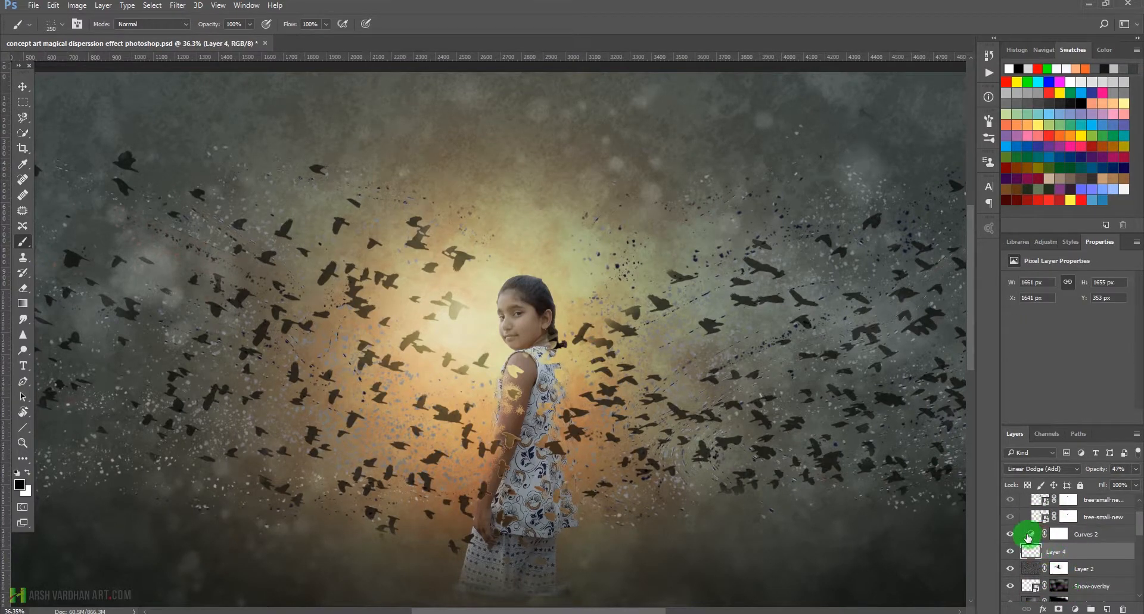
click(1027, 536)
click(1034, 524)
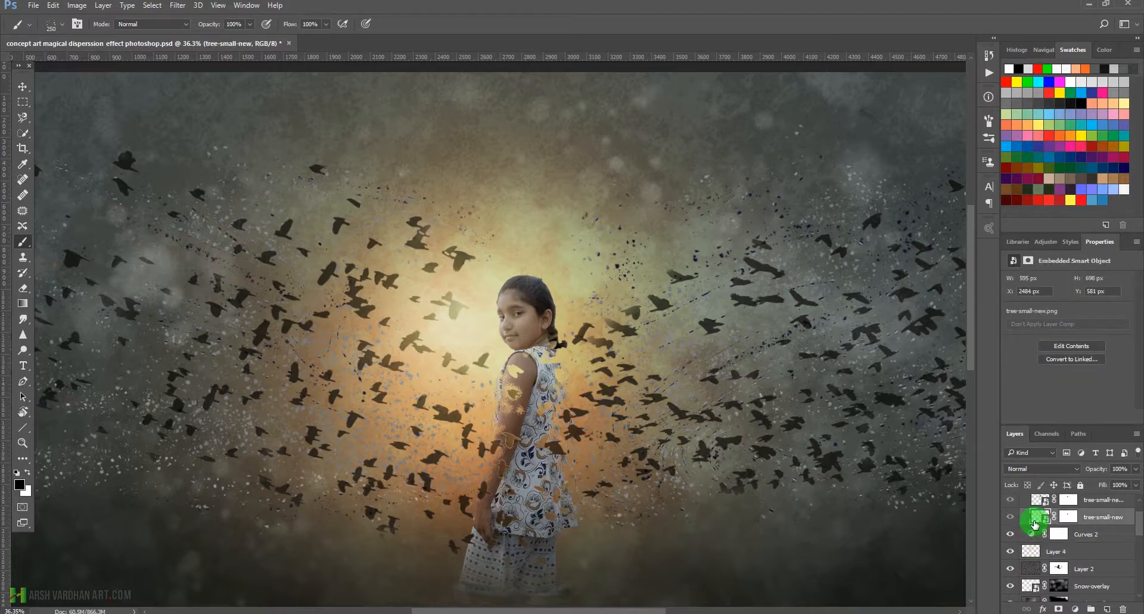
click(486, 589)
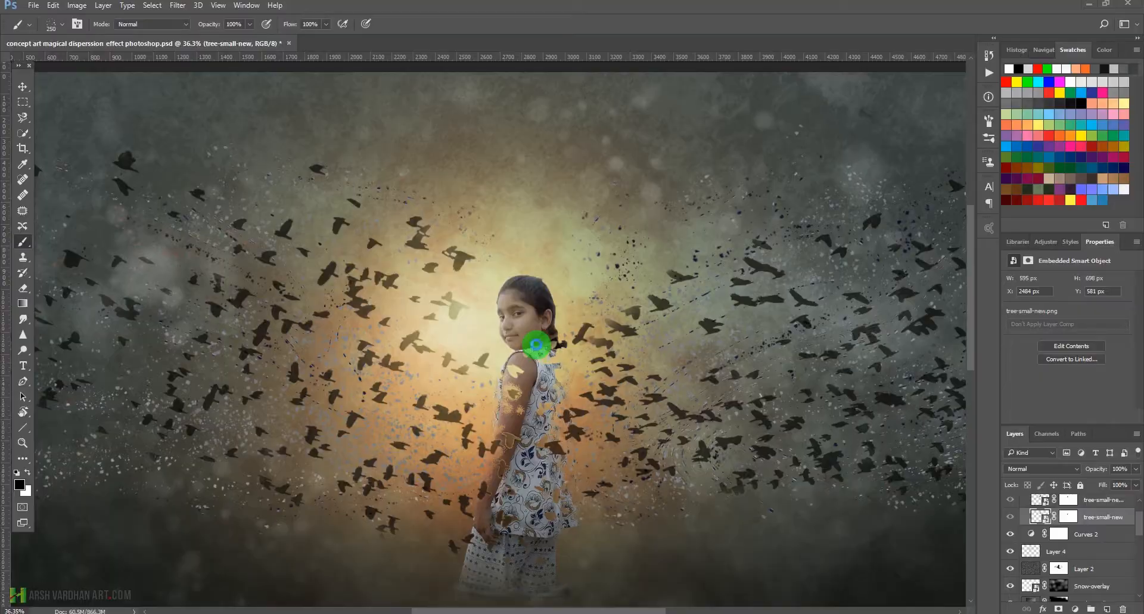
Step: Switch to Adobe Bridge, open the Stock new folder and select the tree-small-new.png image
key(ctrl+alt+o)
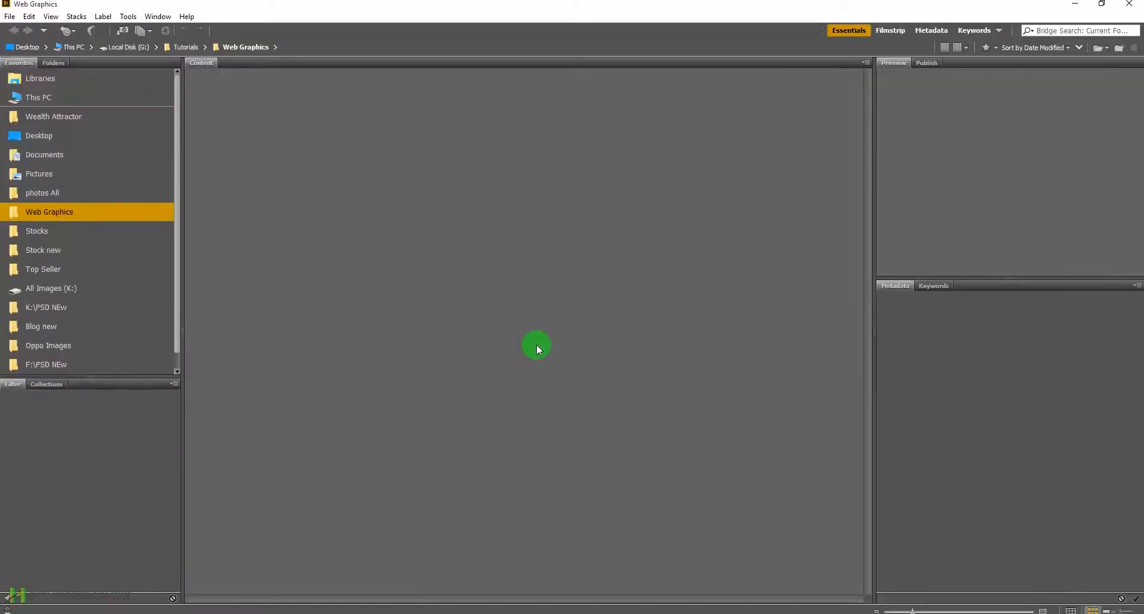
click(40, 251)
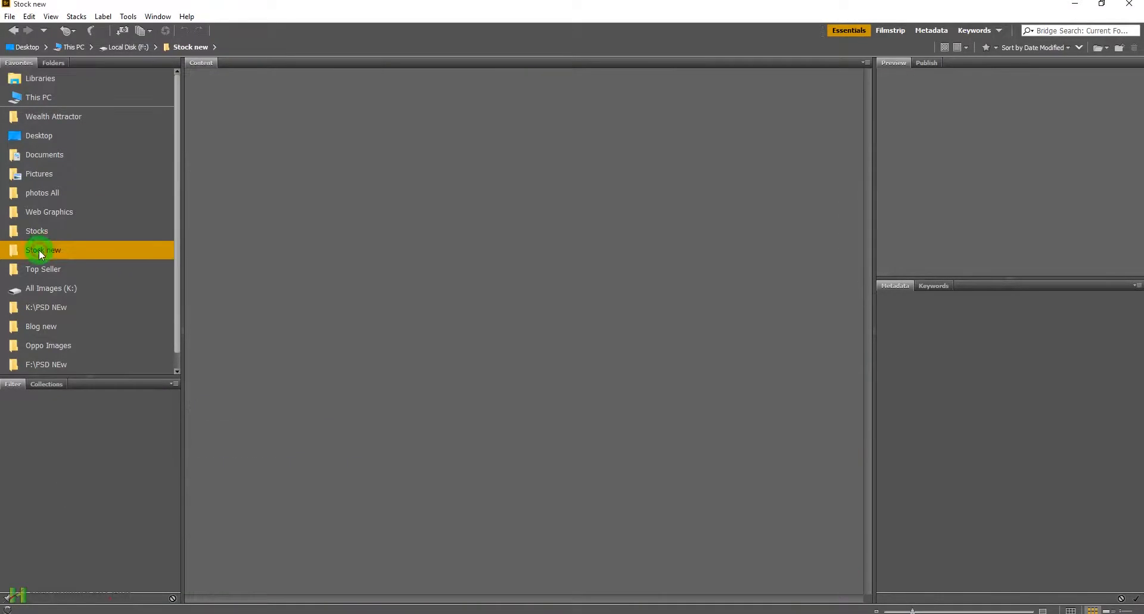
click(202, 54)
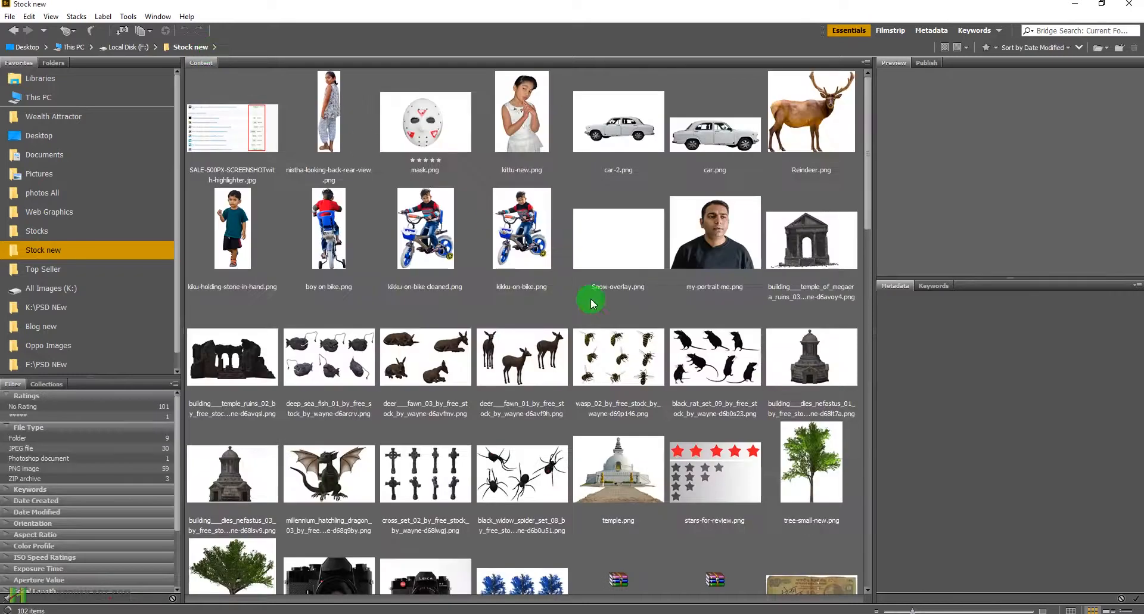
scroll(801, 424, down, 5)
click(811, 244)
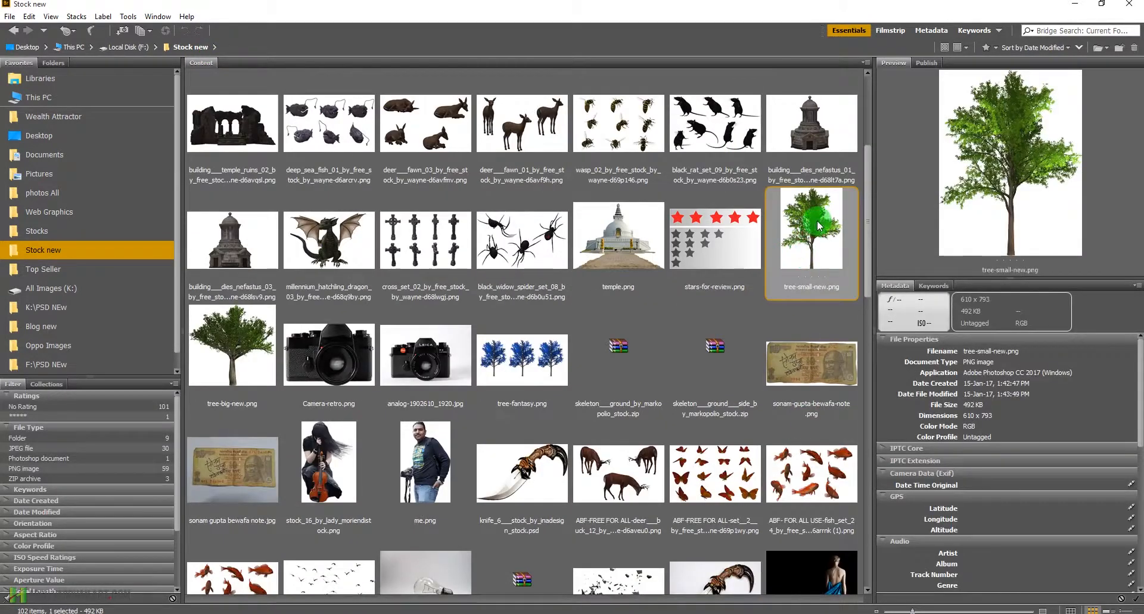
Step: Place tree-small-new.png into the Photoshop composite and move its layer out of Group 1 to just above the group
drag(817, 220, 528, 324)
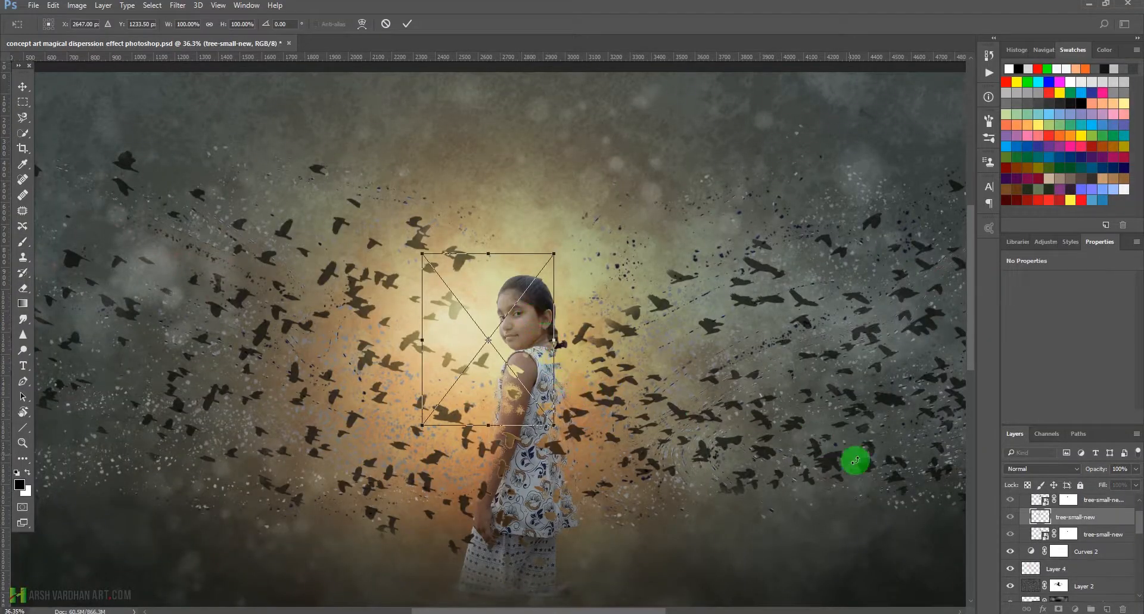
click(407, 24)
scroll(1140, 578, up, 2)
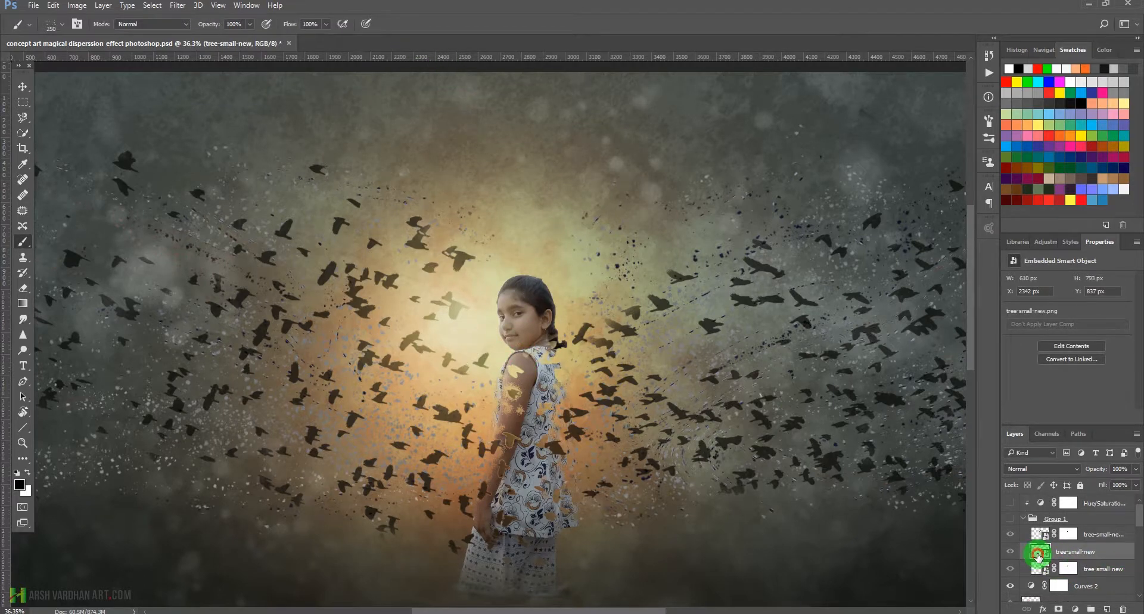
drag(1037, 556, 1039, 518)
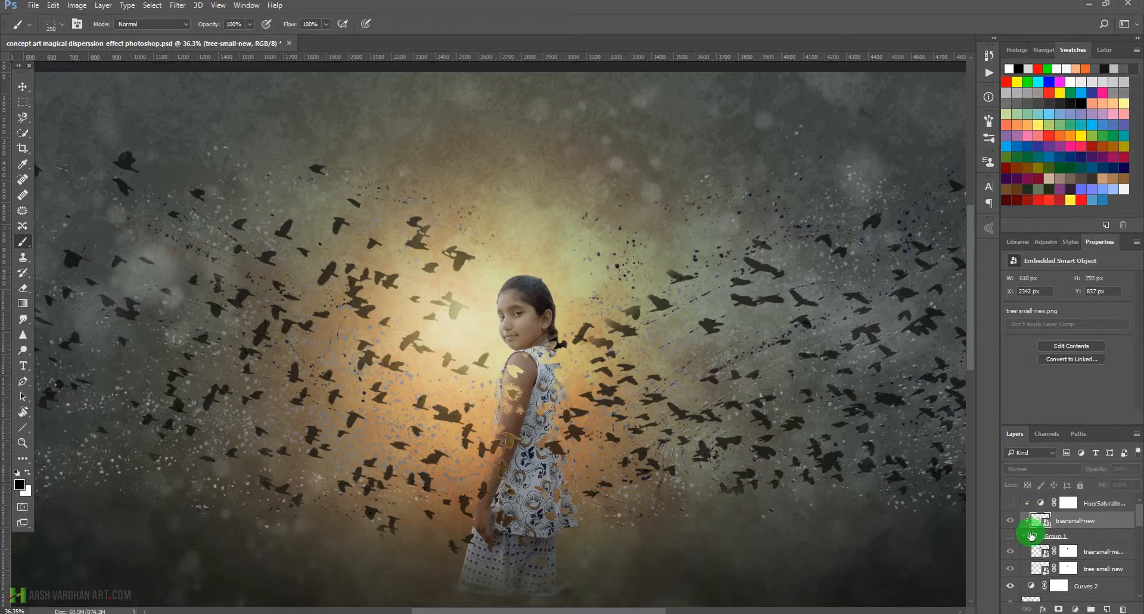
Step: Delete Group 1 and the Hue/Saturation 1 adjustment layer, keeping the newly placed tree layer
click(1040, 538)
key(Delete)
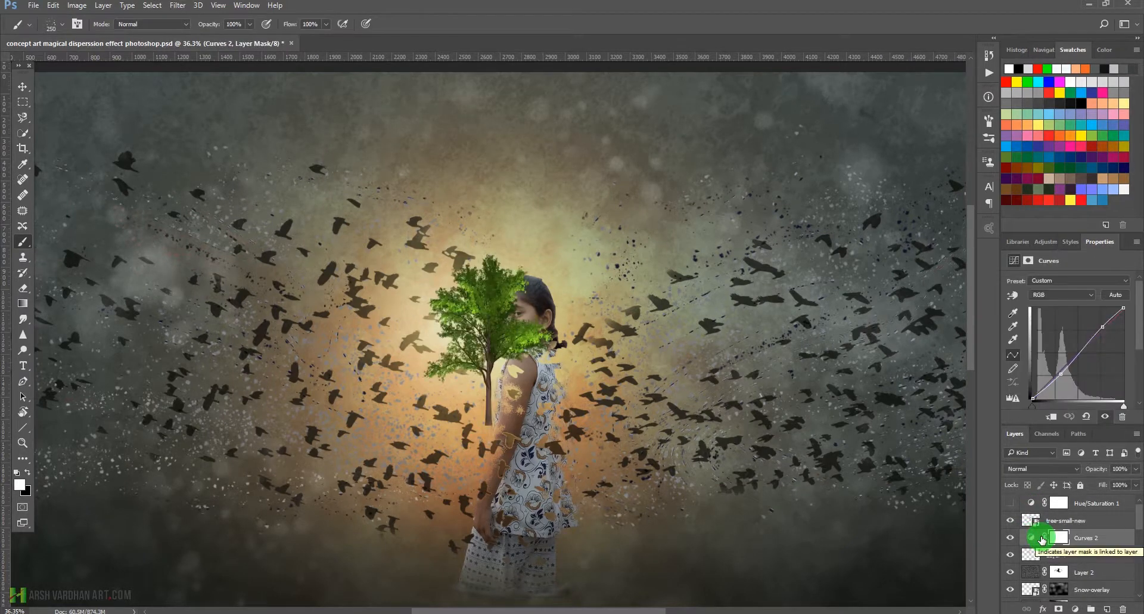
click(1031, 506)
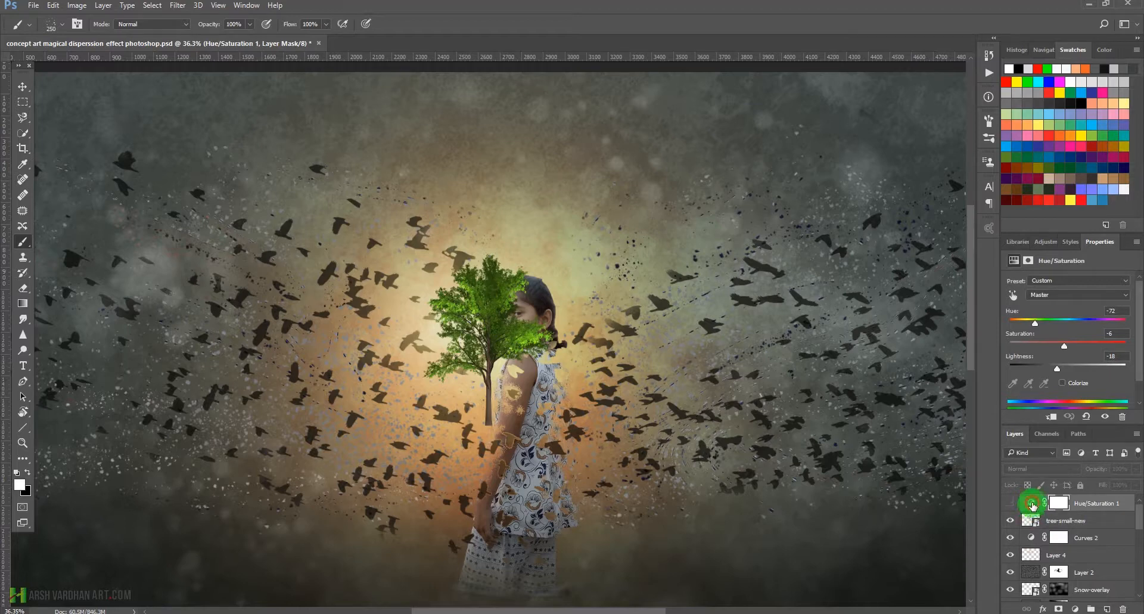
key(x)
key(Delete)
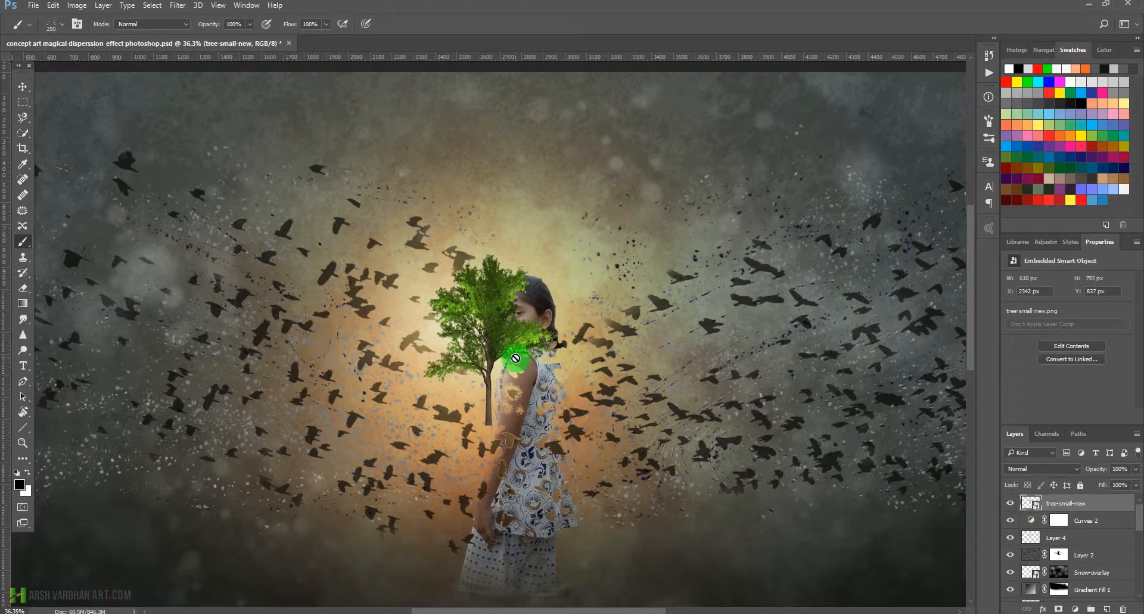
Step: Rotate the tree about 42°, scale it to about 70% width and 62% height, and position it over the girl's head
key(ctrl+t)
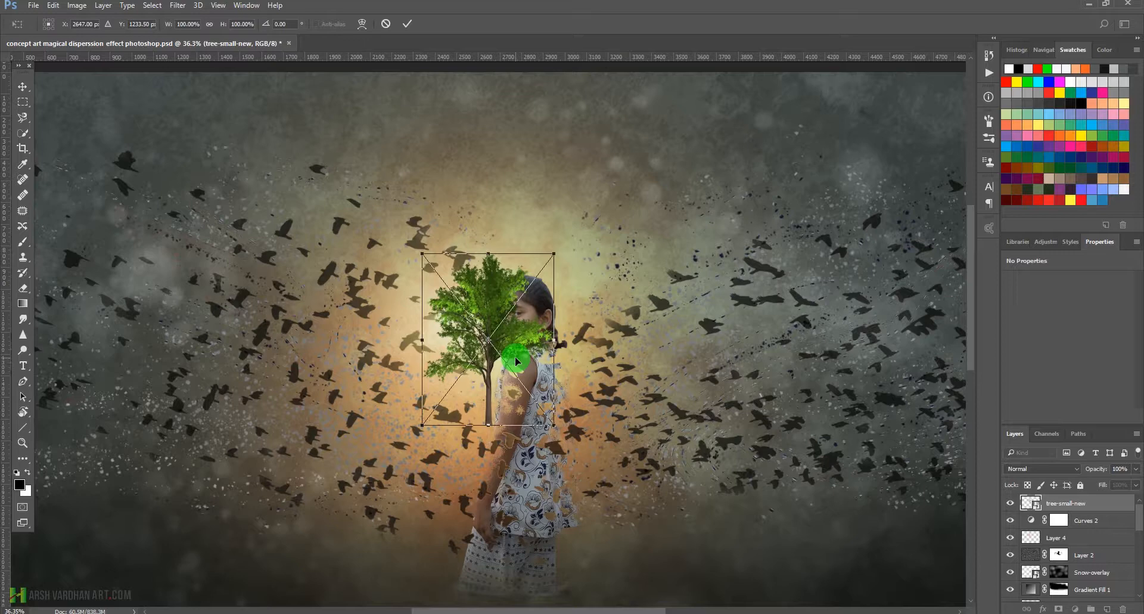
drag(561, 449, 474, 450)
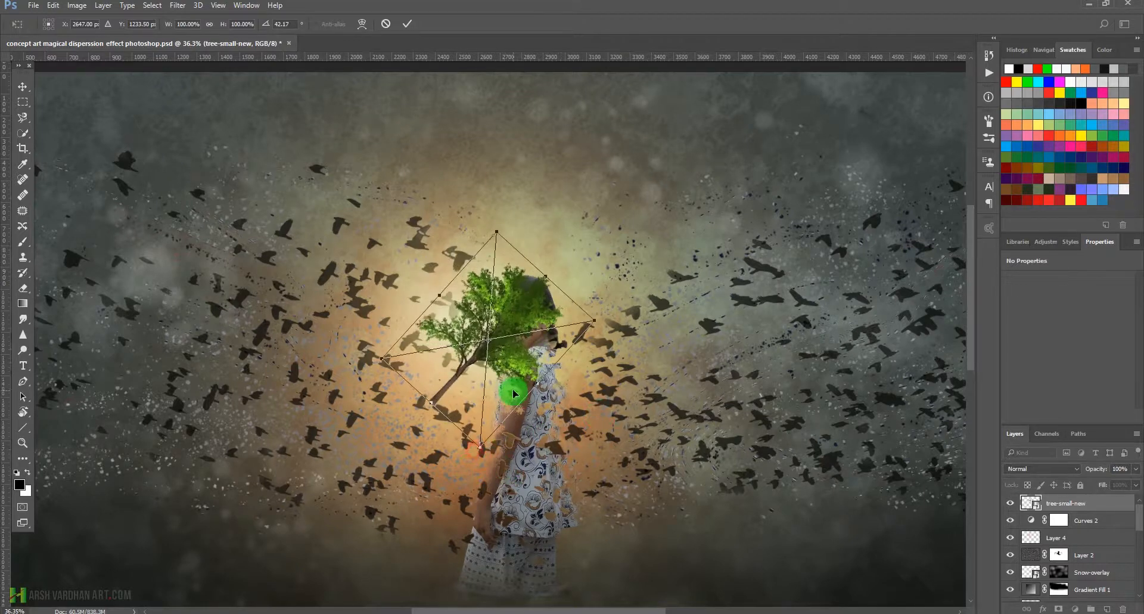
drag(514, 393, 559, 306)
drag(527, 382, 535, 294)
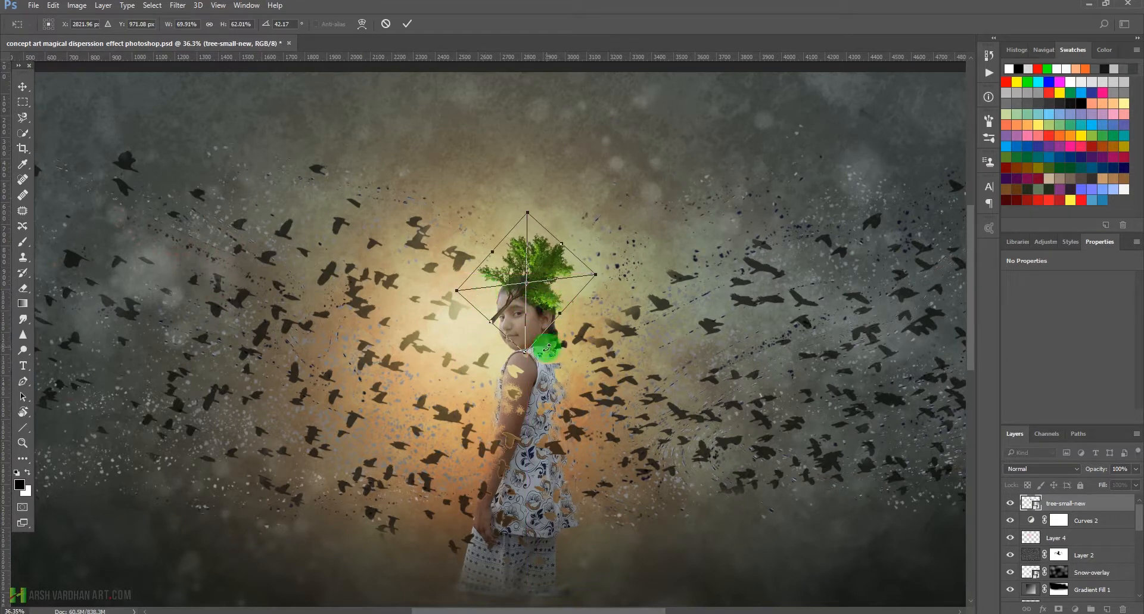
Step: Flip the tree horizontally, rotate it to about 14°, fit it on the girl's head and apply the transform
right_click(538, 291)
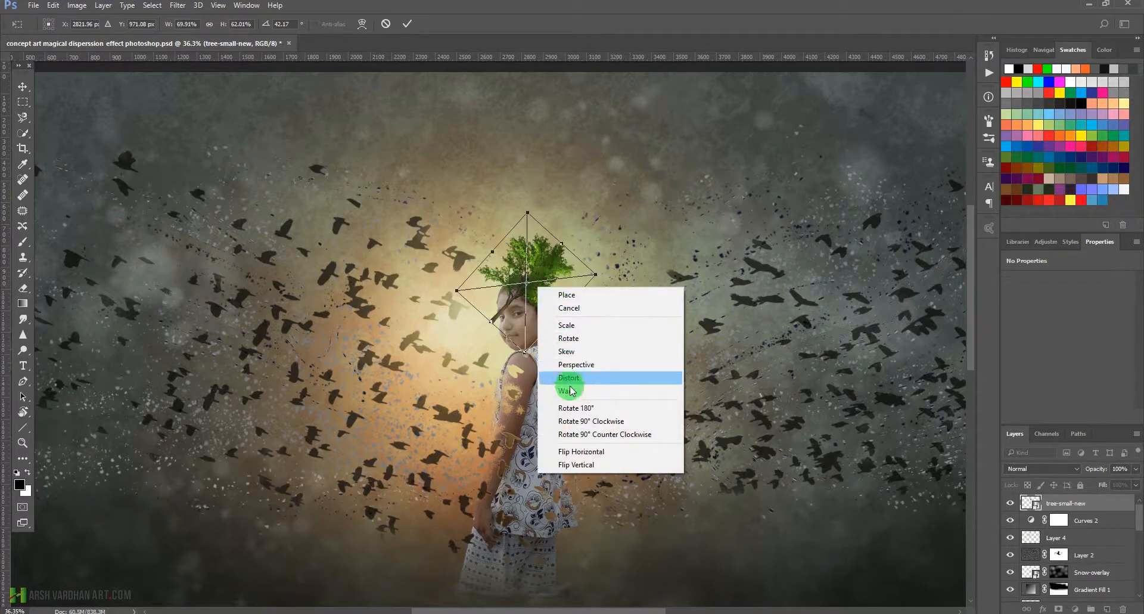
click(575, 452)
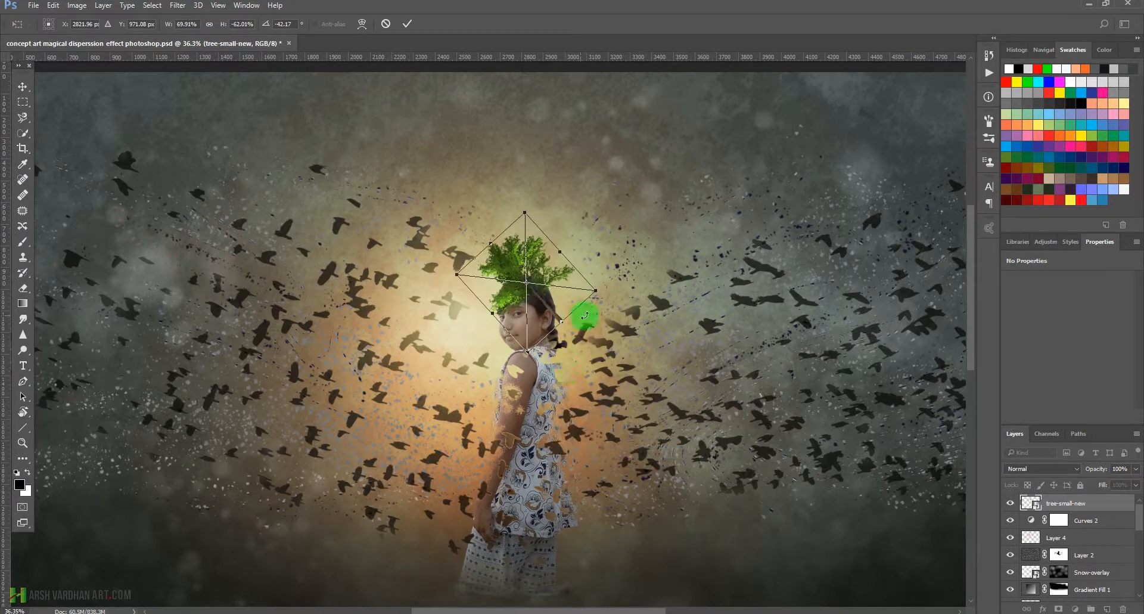
drag(624, 299, 581, 372)
drag(561, 297, 561, 301)
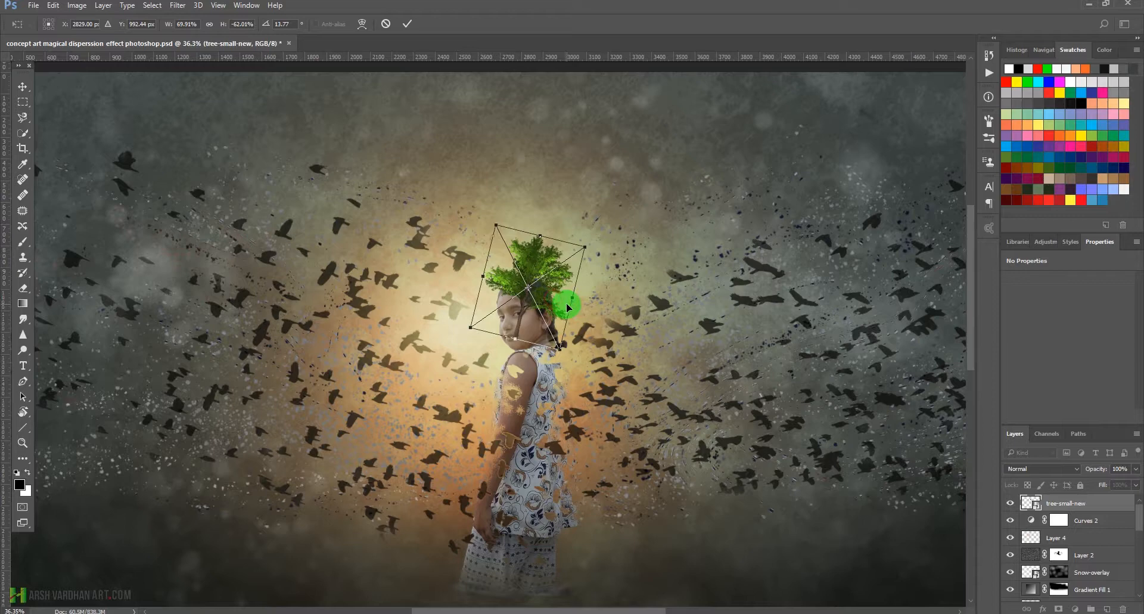
key(Return)
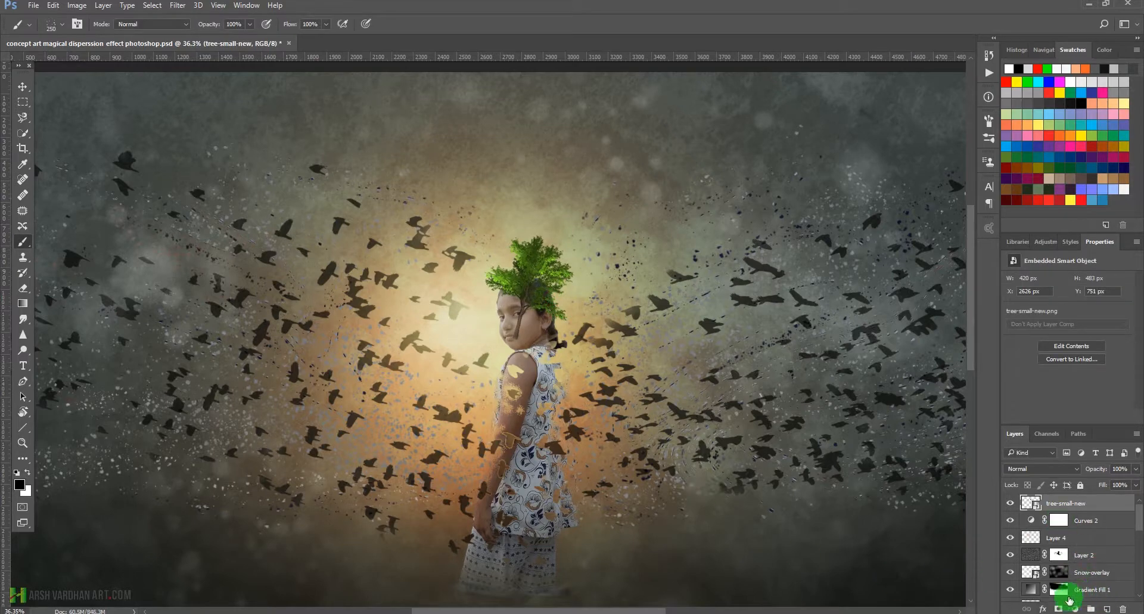
Step: Add a layer mask to the tree-small-new layer and choose a plain round brush with black as the painting colour
click(1058, 608)
drag(483, 301, 510, 320)
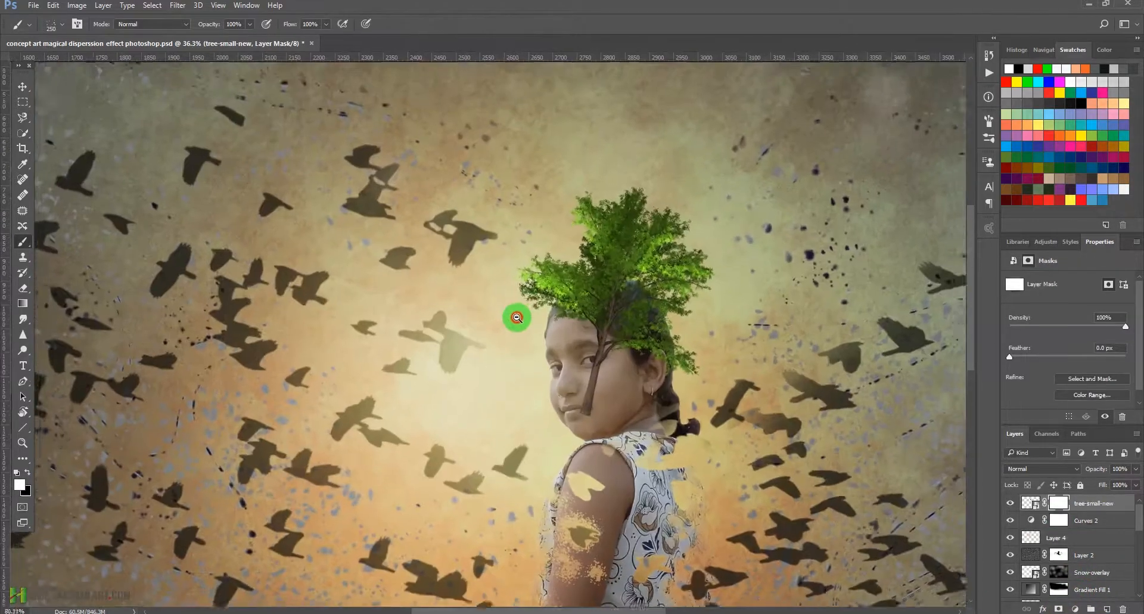
right_click(628, 396)
click(653, 72)
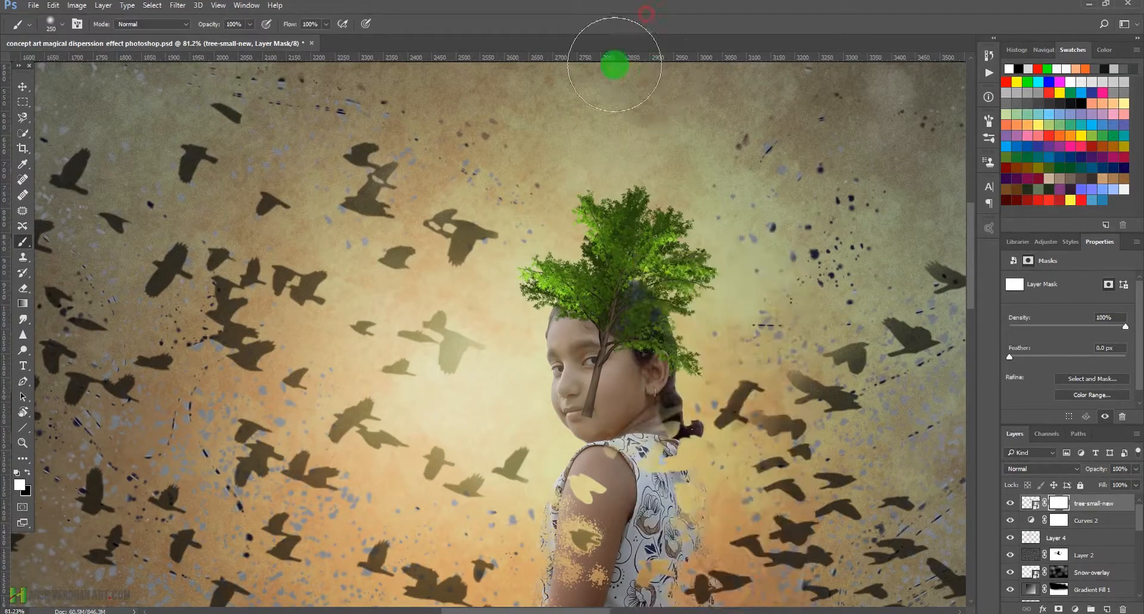
click(27, 473)
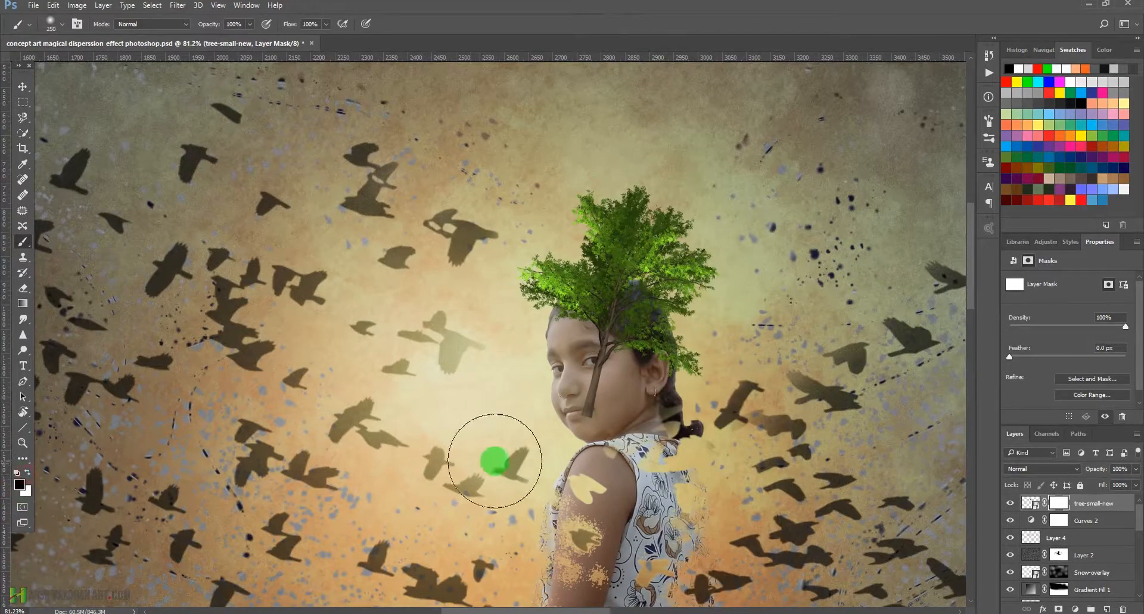
Step: Mask out the trunk and stray leaves over the girl's face and forehead, and shift the tree slightly toward the back of her head
key(bracketleft)
key(bracketleft)
key(bracketleft)
key(bracketleft)
key(bracketleft)
key(bracketleft)
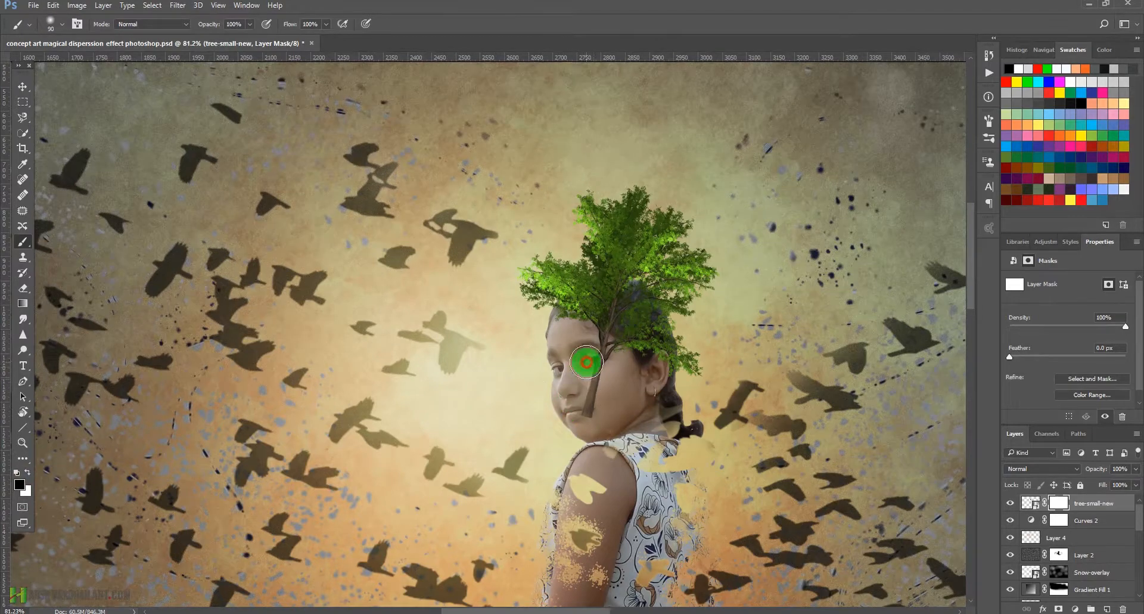
mouse_move(584, 360)
mouse_down()
mouse_move(593, 413)
mouse_move(579, 419)
mouse_up()
drag(573, 329, 597, 337)
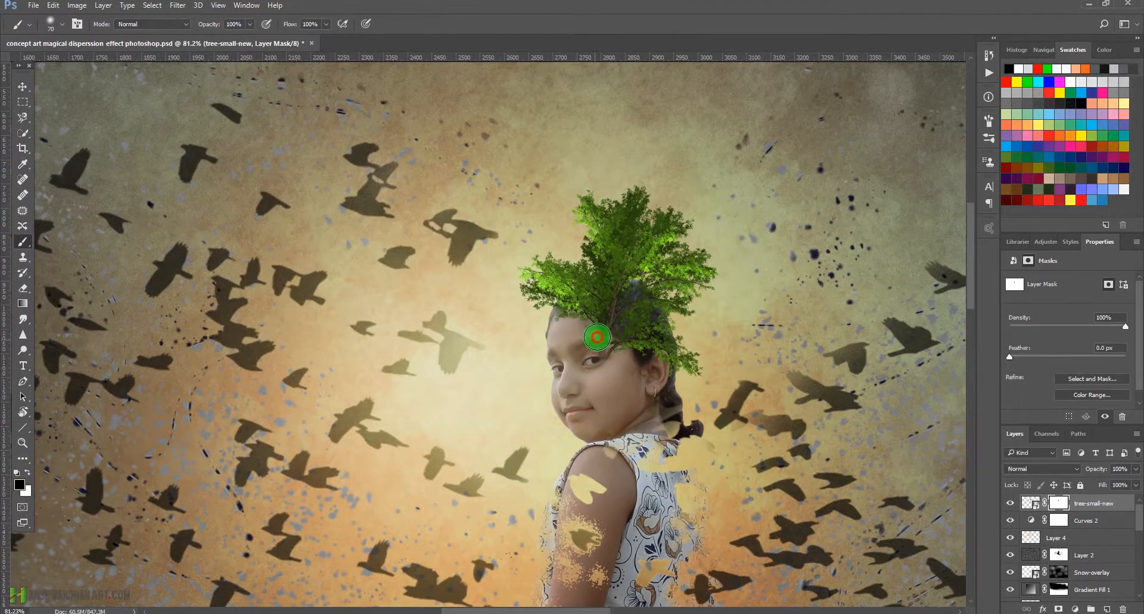
key(bracketleft)
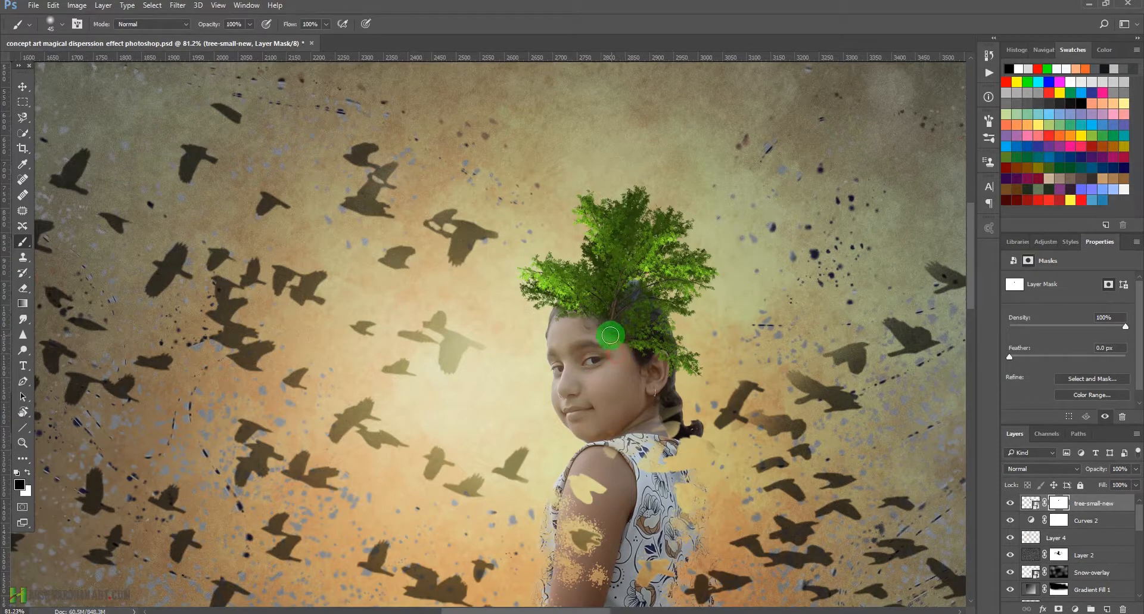
drag(612, 328, 580, 322)
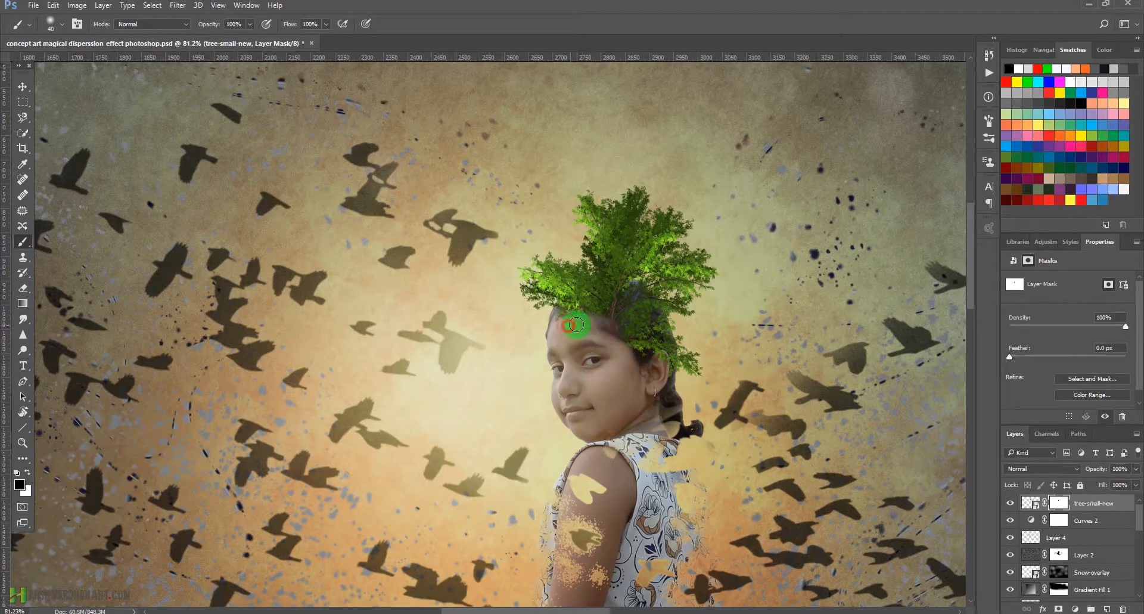
key(v)
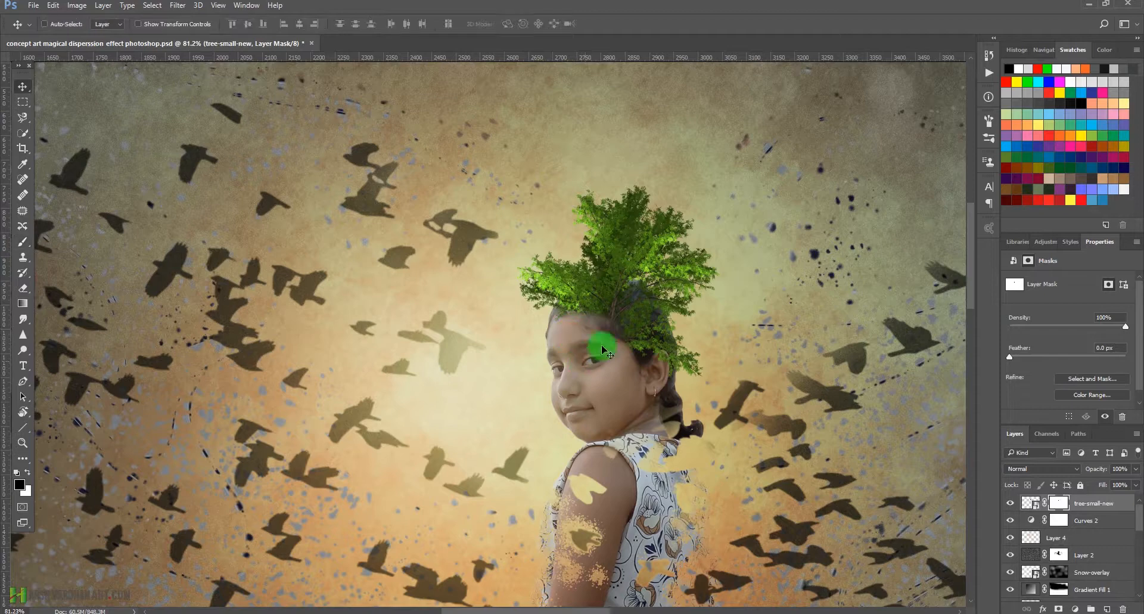
mouse_move(601, 331)
mouse_down()
mouse_move(615, 302)
mouse_move(625, 315)
mouse_up()
key(ctrl+t)
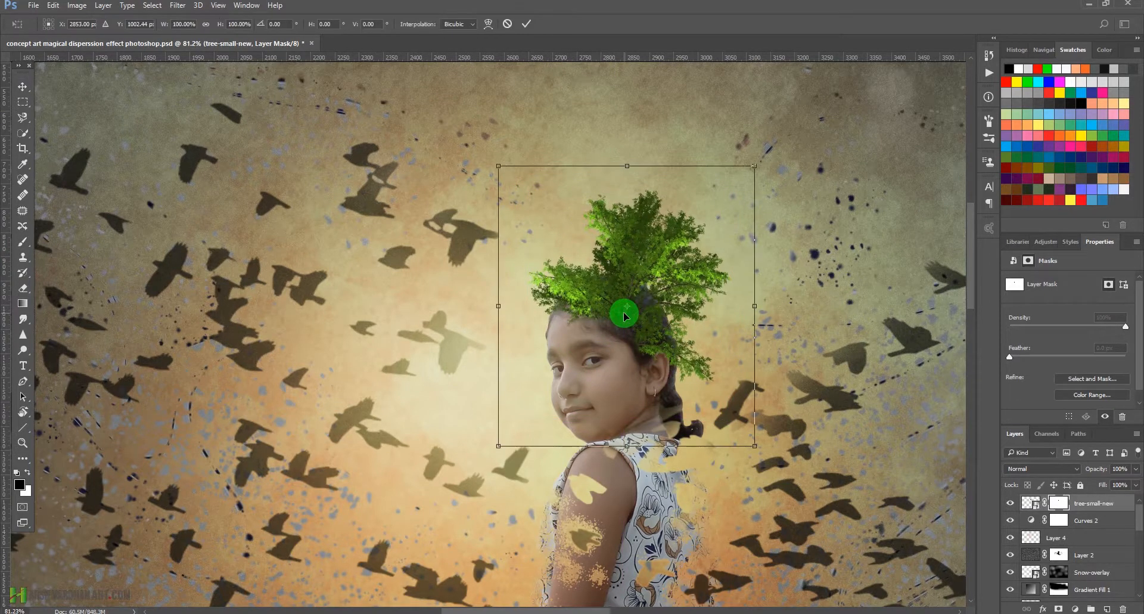
right_click(691, 270)
click(733, 361)
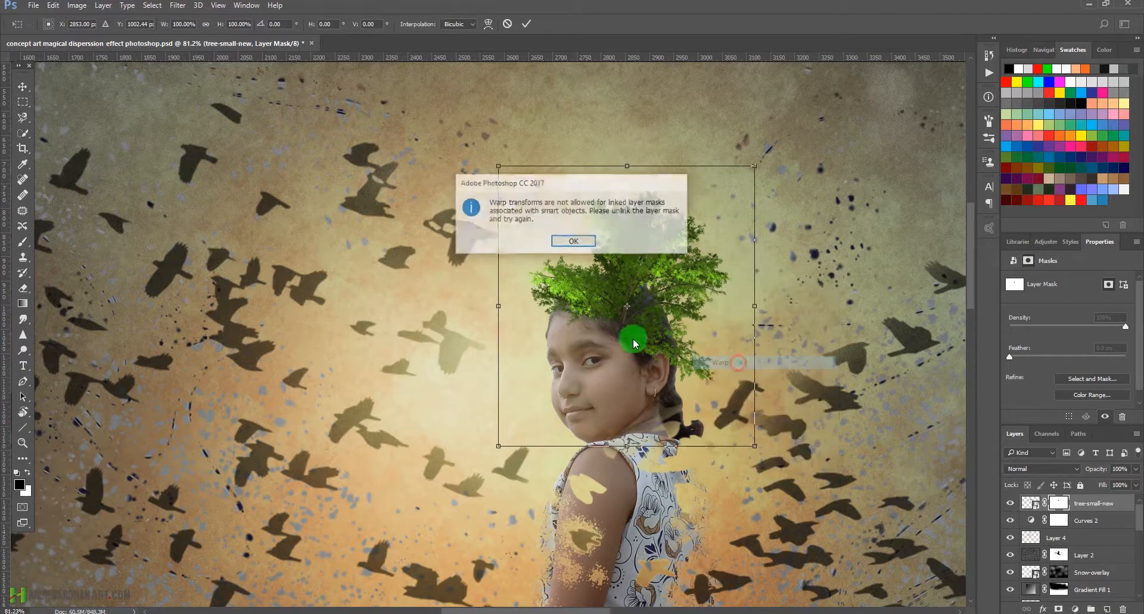
click(575, 241)
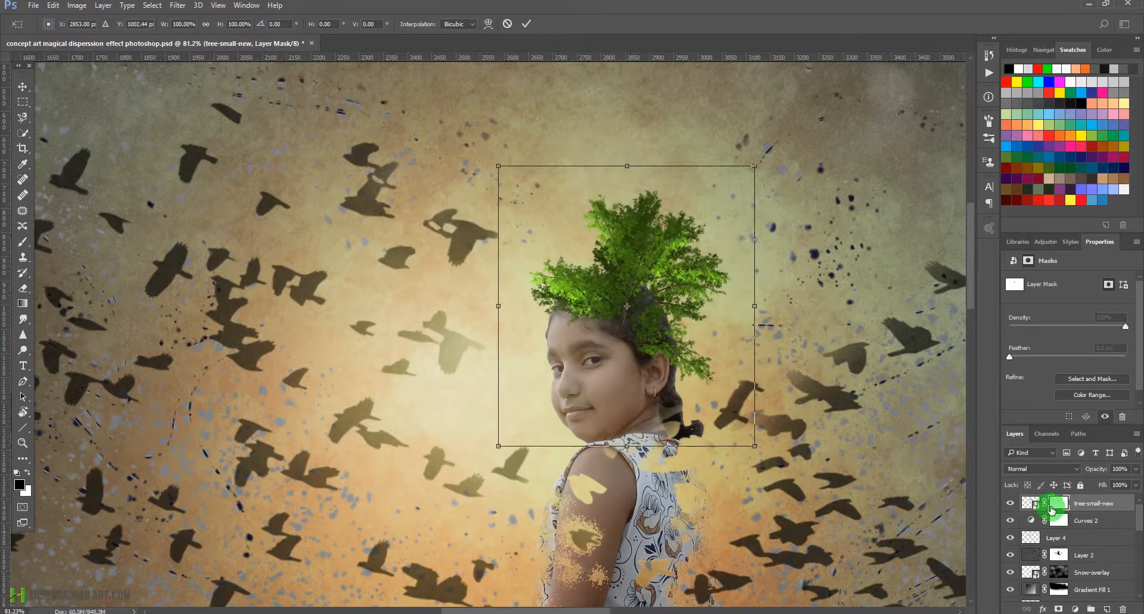
key(Escape)
Step: Unlink the layer mask from the tree-small-new layer so the tree image can be warped separately
click(1045, 505)
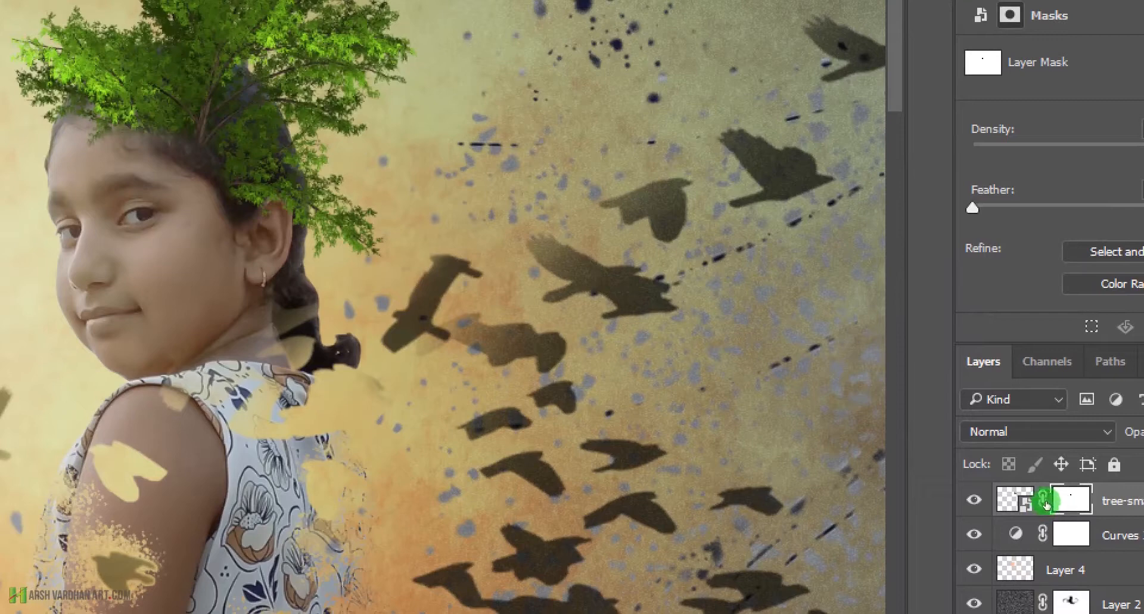
click(1043, 500)
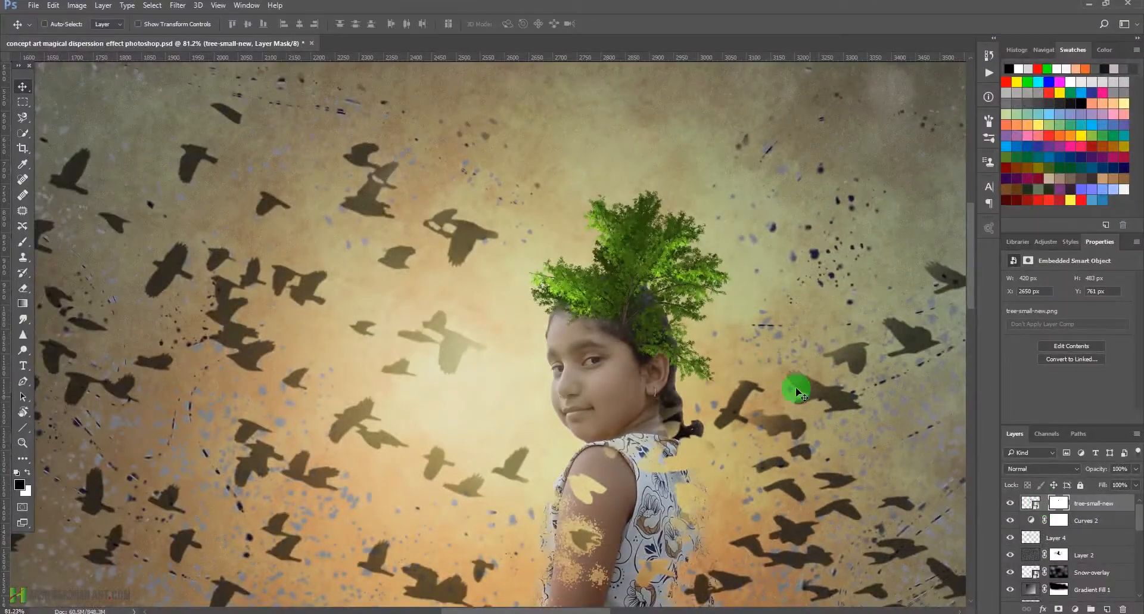
key(ctrl+t)
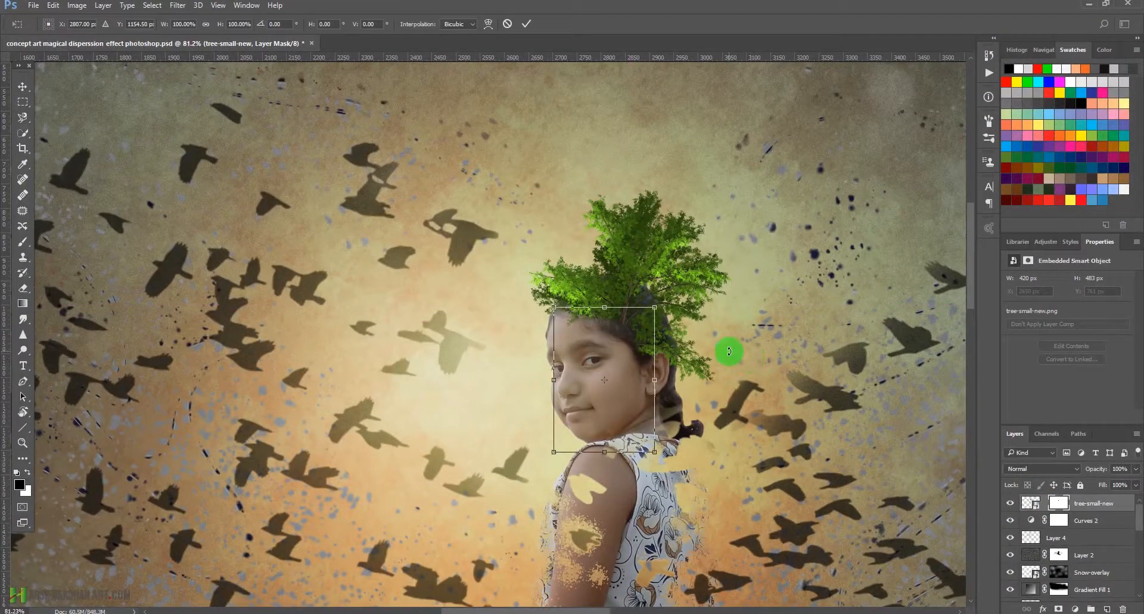
key(Return)
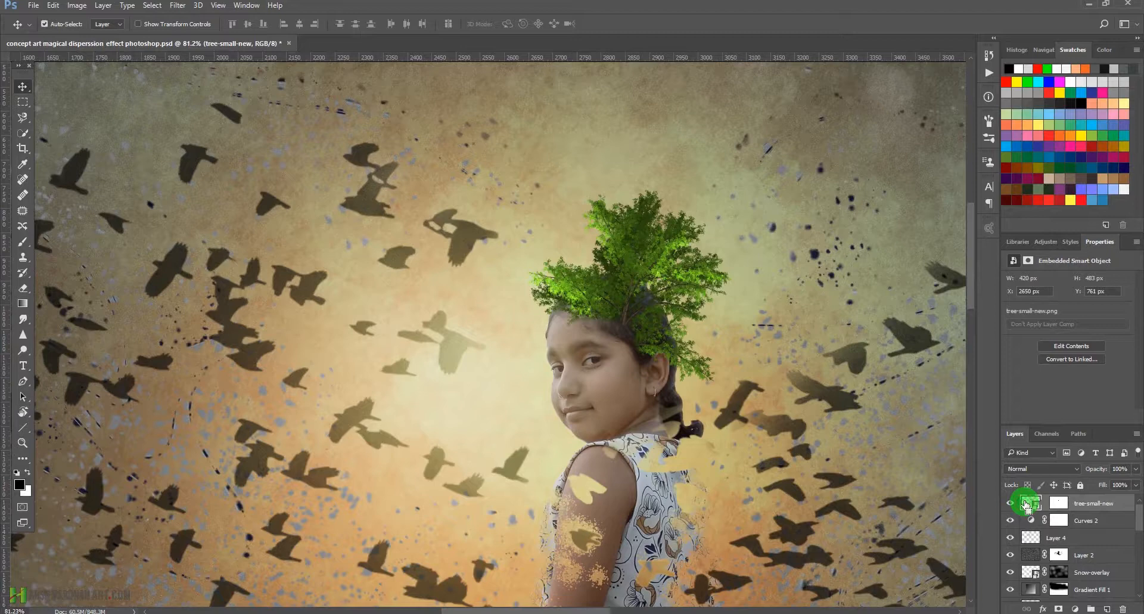
Step: Warp the tree image so its foliage curves around the top of the girl's head, and relink its layer mask
key(ctrl+t)
right_click(630, 246)
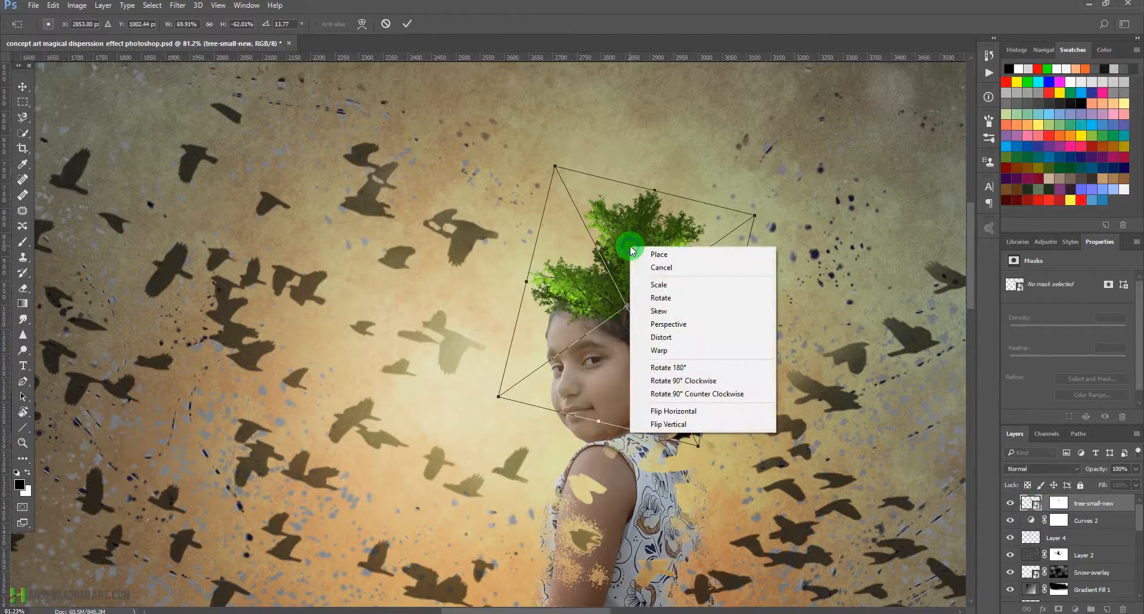
click(660, 350)
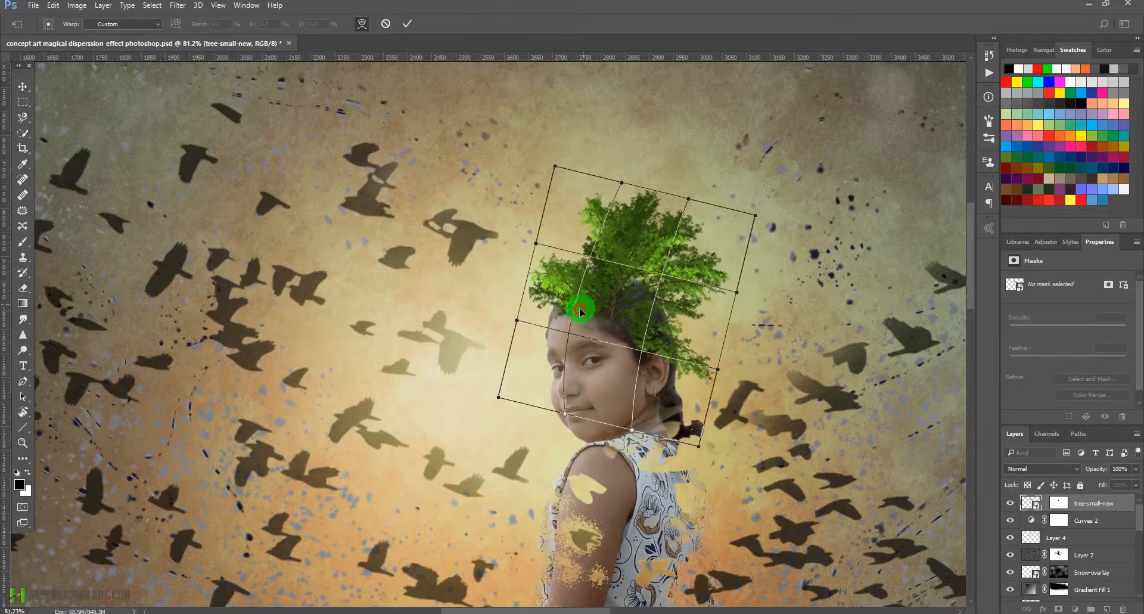
drag(579, 308, 698, 320)
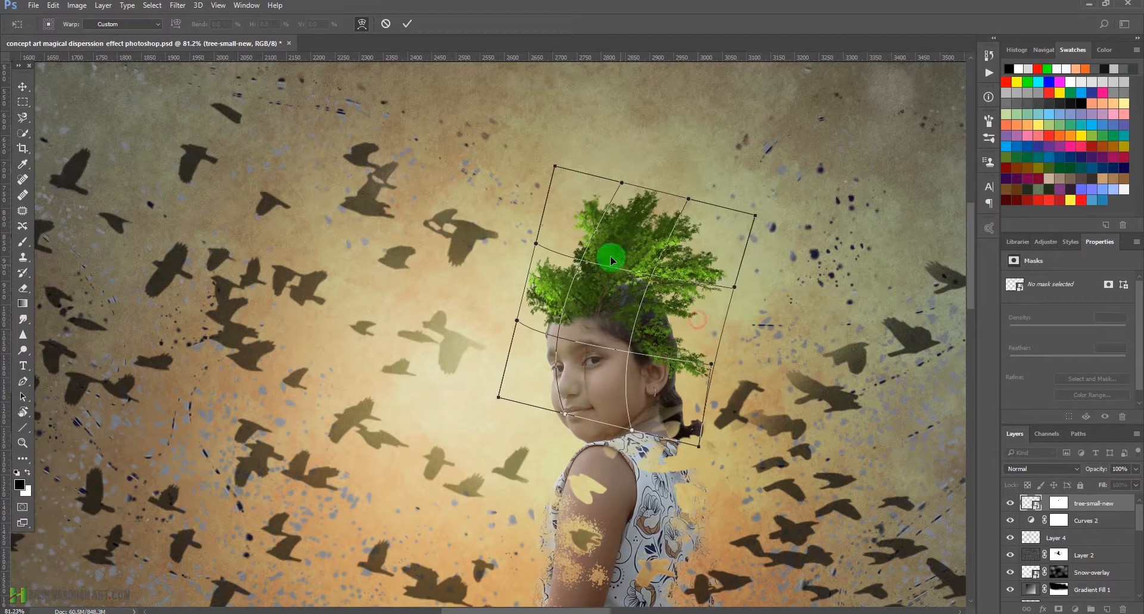
drag(610, 256, 551, 231)
drag(585, 319, 521, 348)
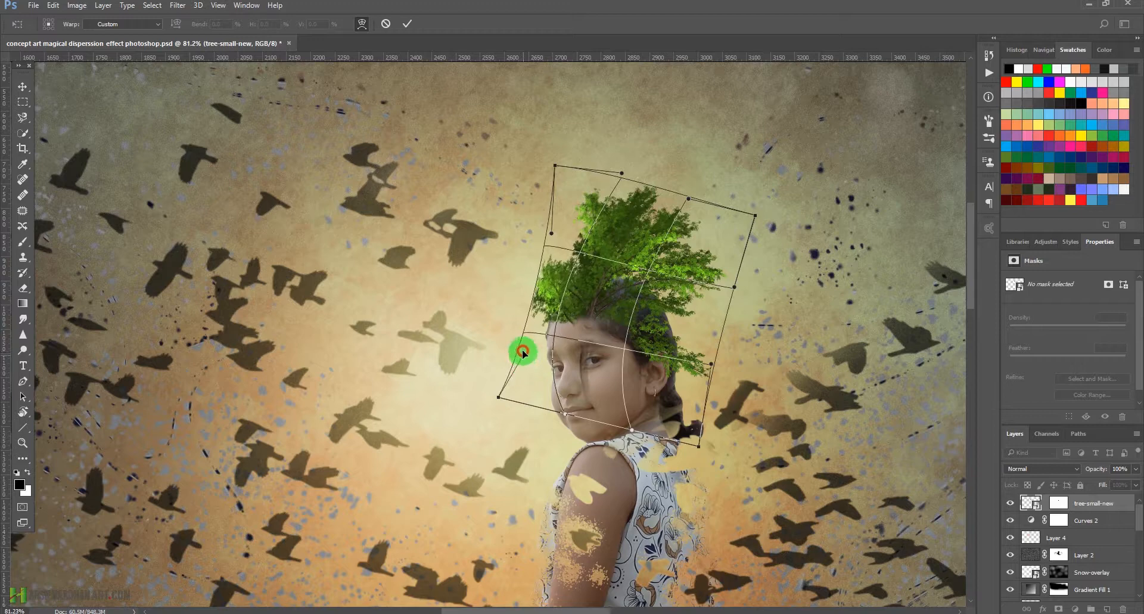
key(Return)
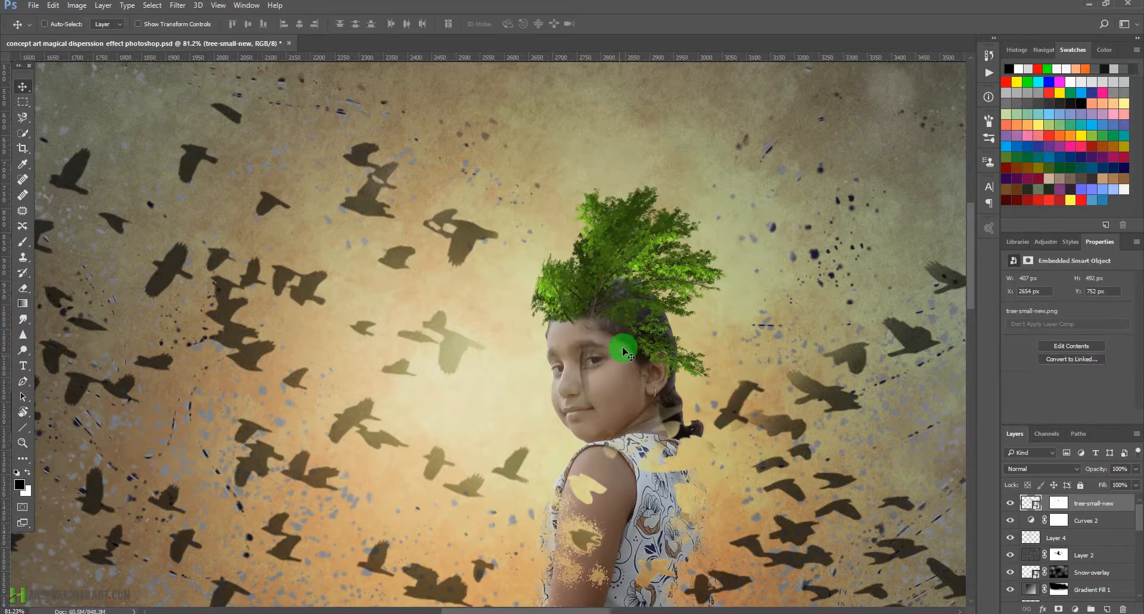
click(1059, 503)
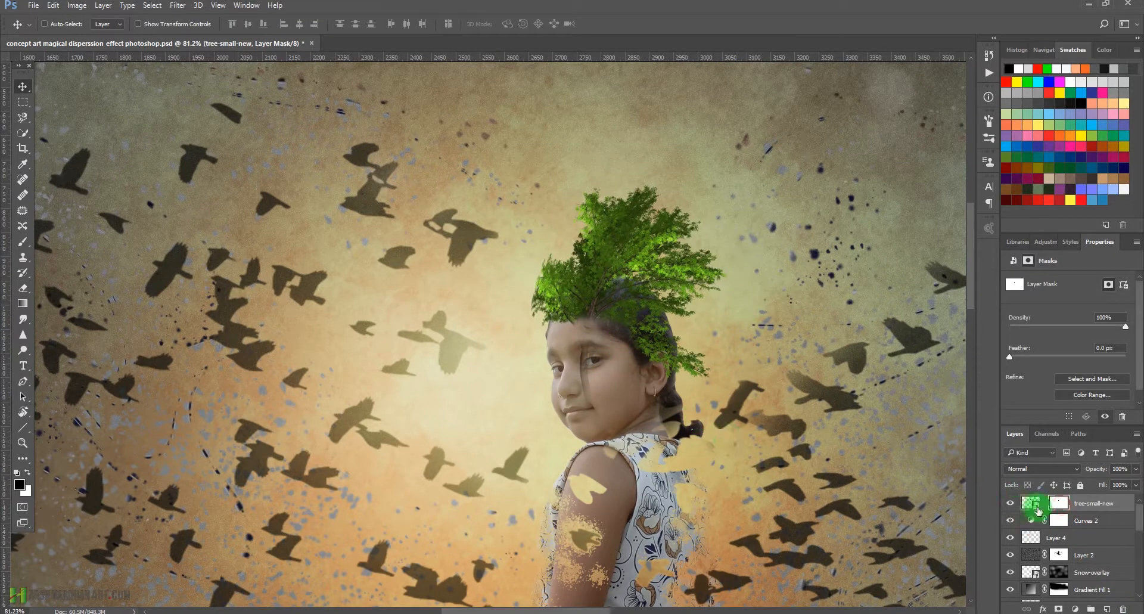
click(1044, 505)
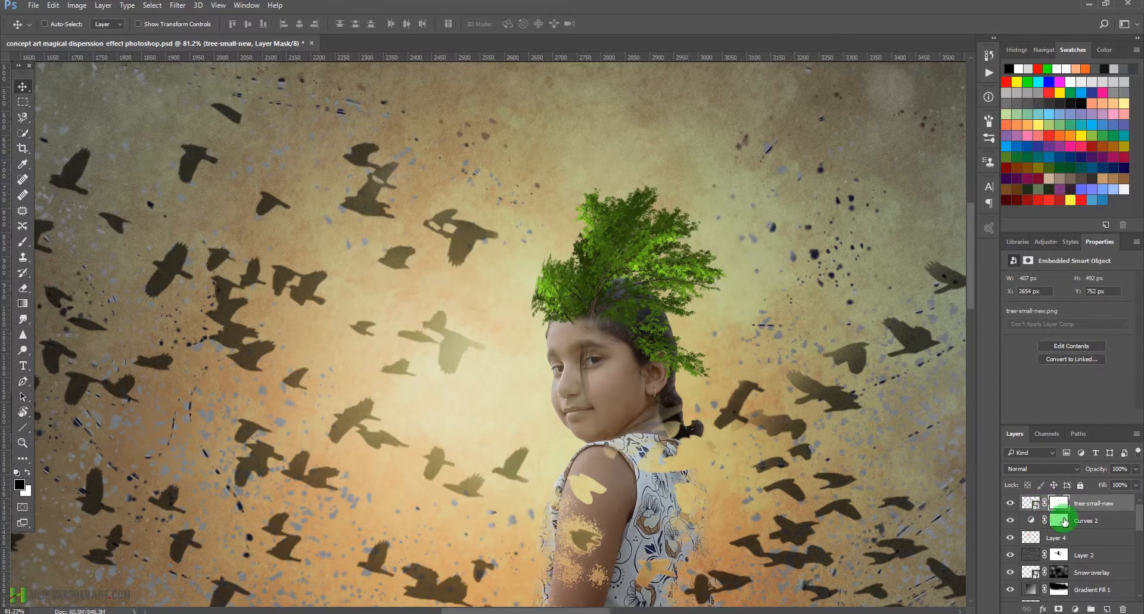
Step: Paint out the remaining trunk over the girl's face and forehead on the tree-small-new layer's mask
click(1057, 506)
key(b)
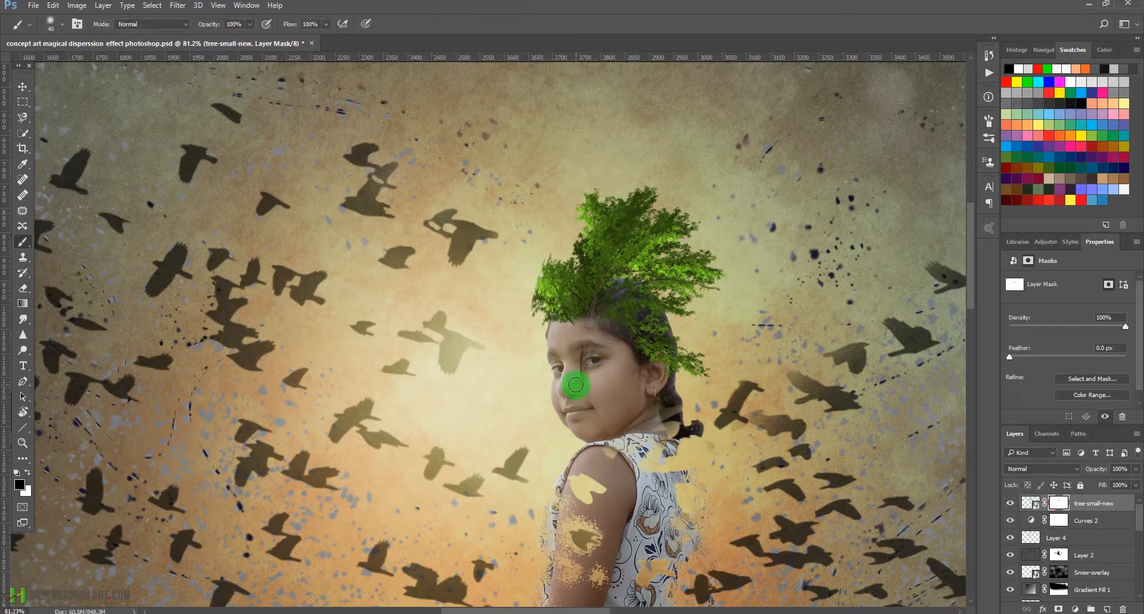
drag(593, 367, 588, 402)
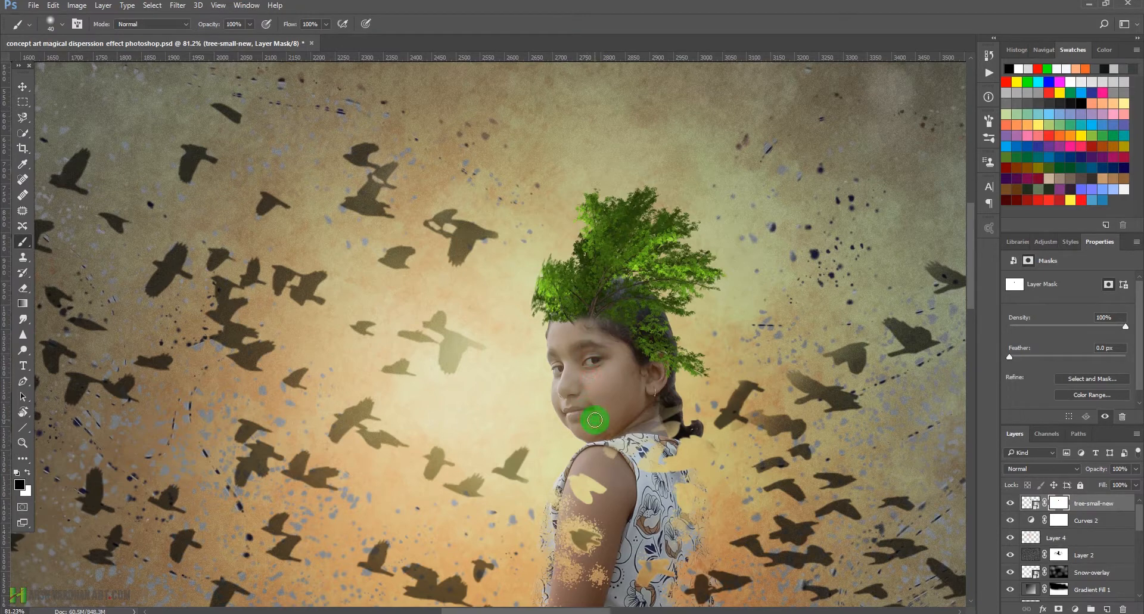
mouse_move(562, 336)
mouse_down()
mouse_move(594, 331)
mouse_move(584, 332)
mouse_move(627, 383)
mouse_up()
Step: Duplicate the tree-small-new layer and move the copy slightly down toward the back of the girl's head
click(1030, 504)
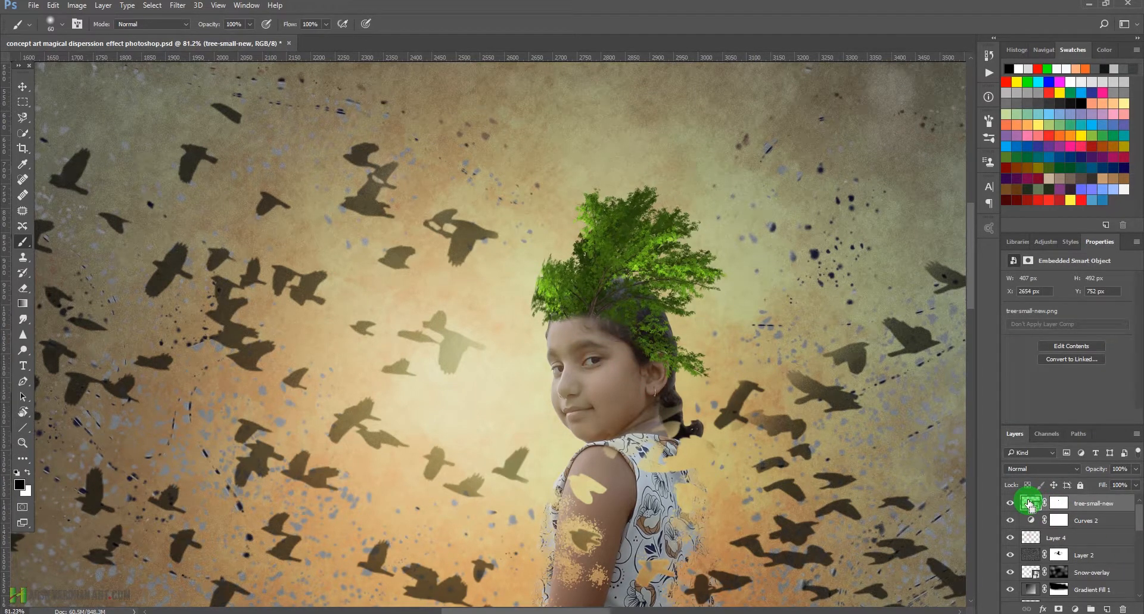
key(ctrl+j)
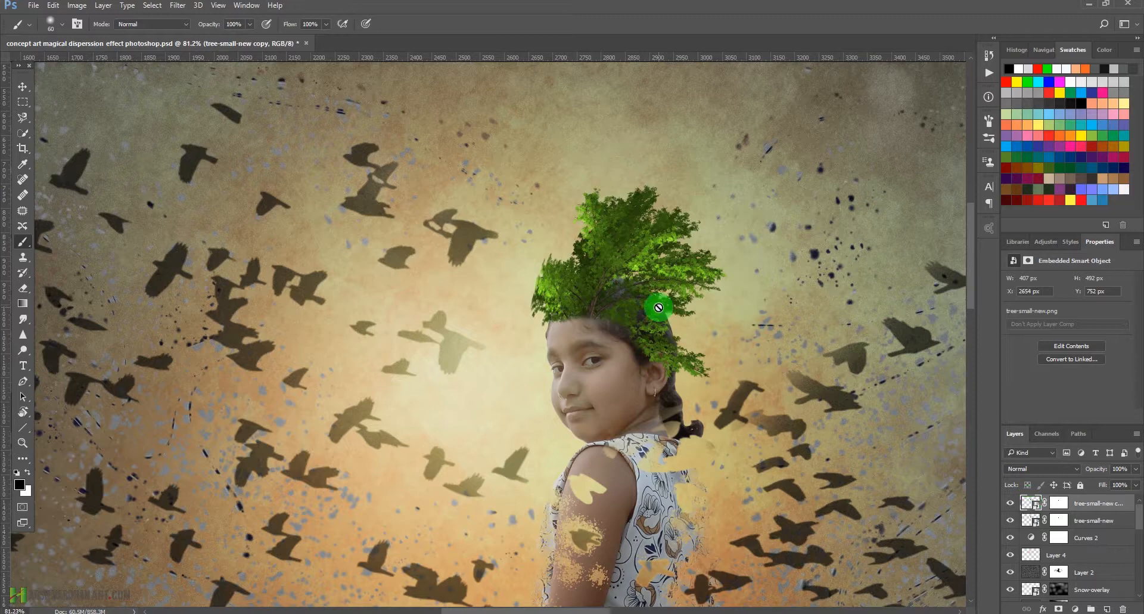
key(v)
drag(615, 277, 642, 290)
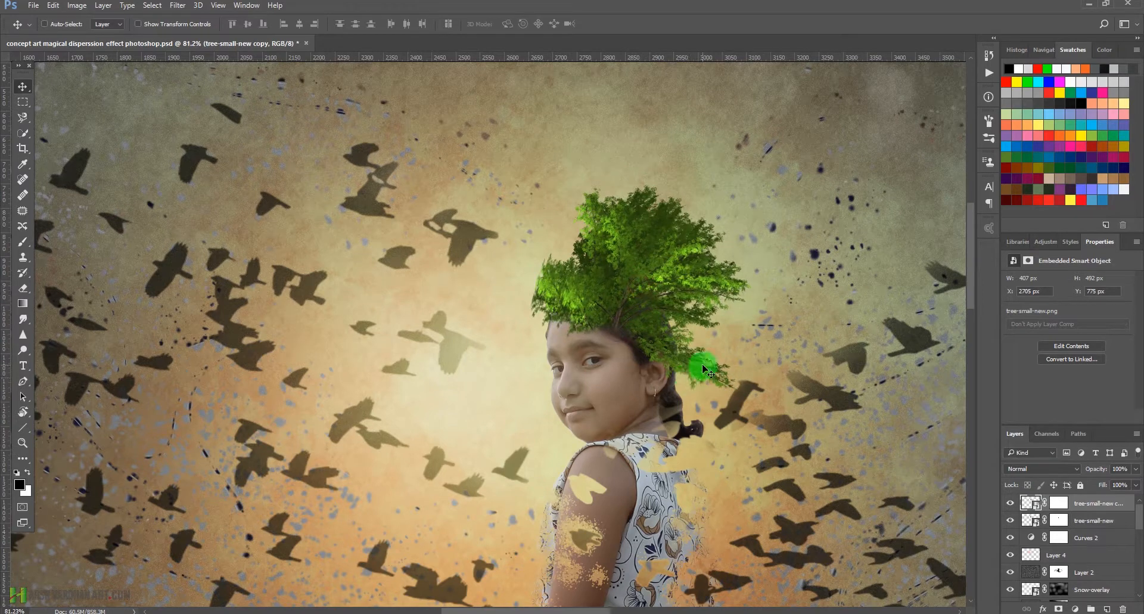
Step: Unlink the tree copy's layer mask, rotate the copy to about 27.9°, and nudge it closer to the head
key(ctrl+t)
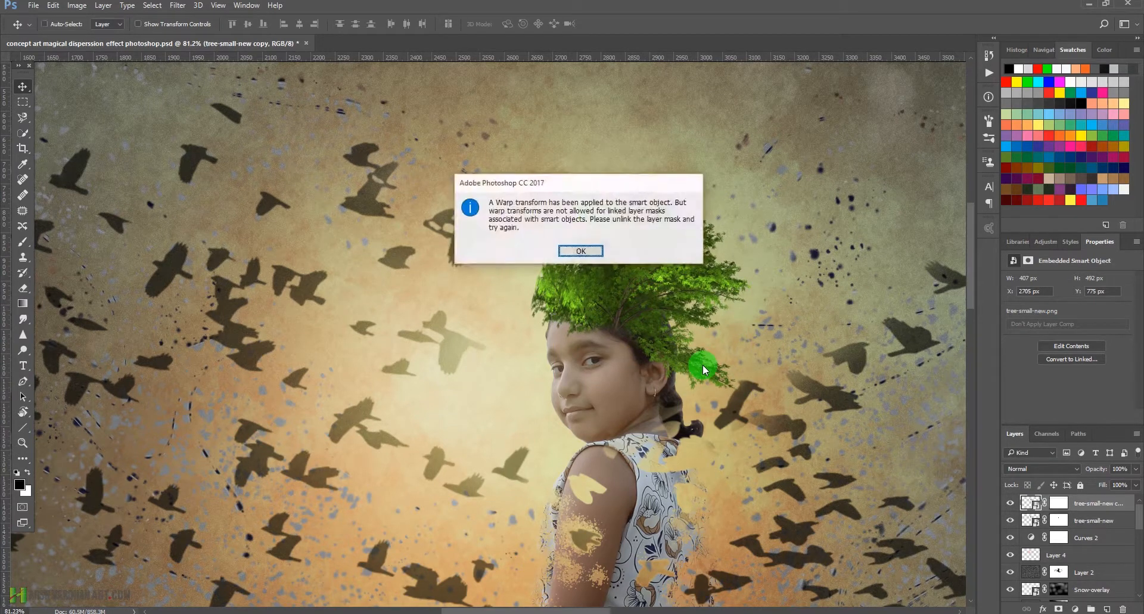
click(581, 251)
click(1042, 506)
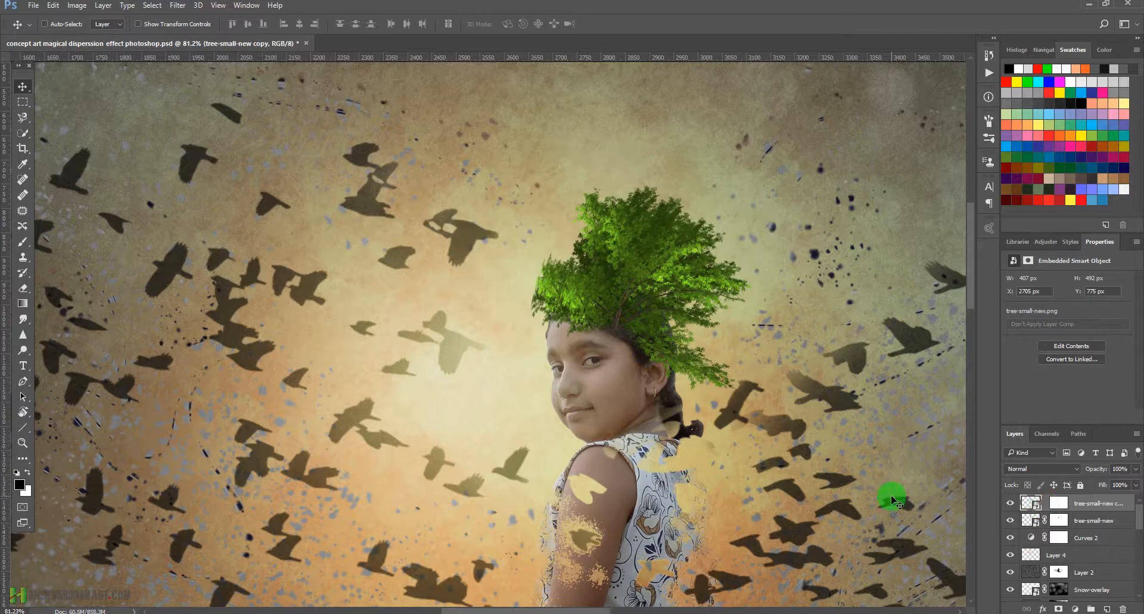
key(ctrl+t)
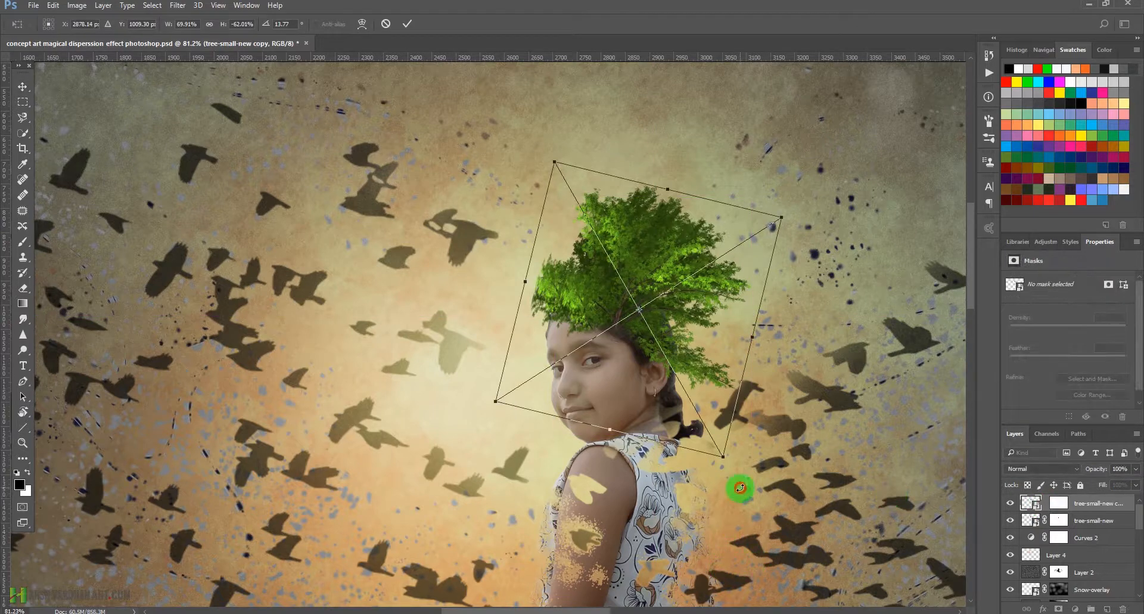
drag(740, 488, 695, 511)
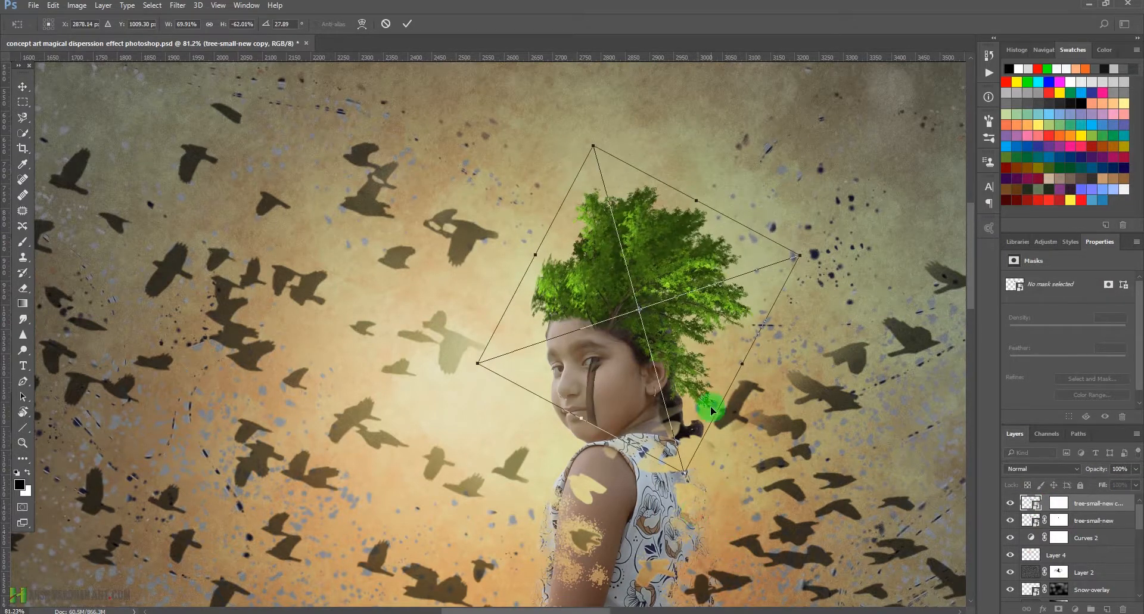
mouse_move(689, 376)
mouse_down()
mouse_move(651, 362)
mouse_move(692, 353)
mouse_move(681, 372)
mouse_up()
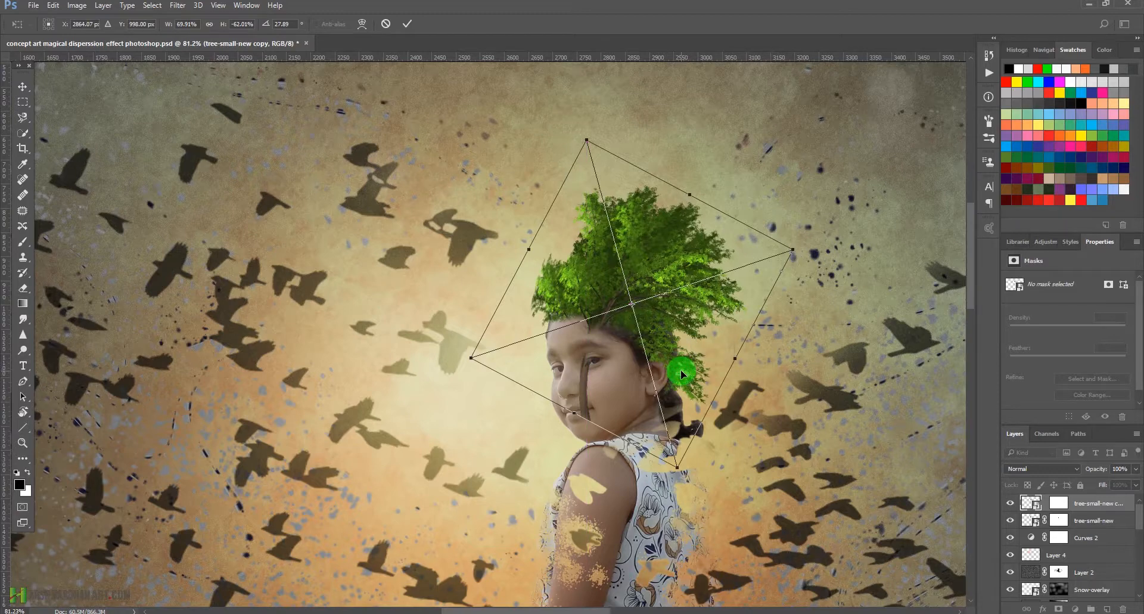
key(Return)
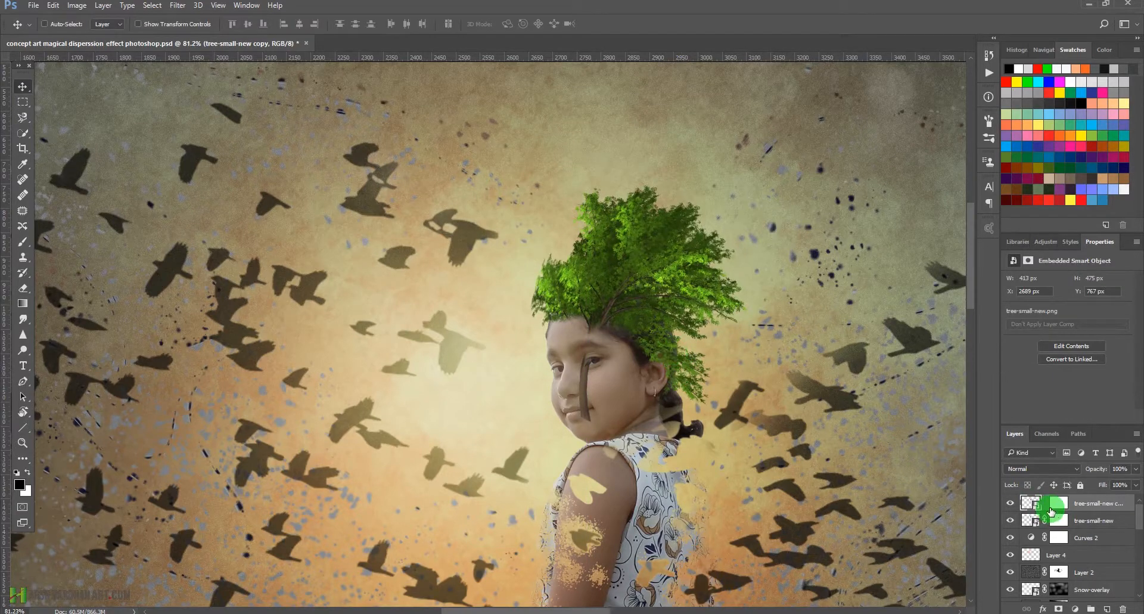
Step: Paint out the trunk crossing the girl's face on the rotated tree copy's layer mask
click(1057, 504)
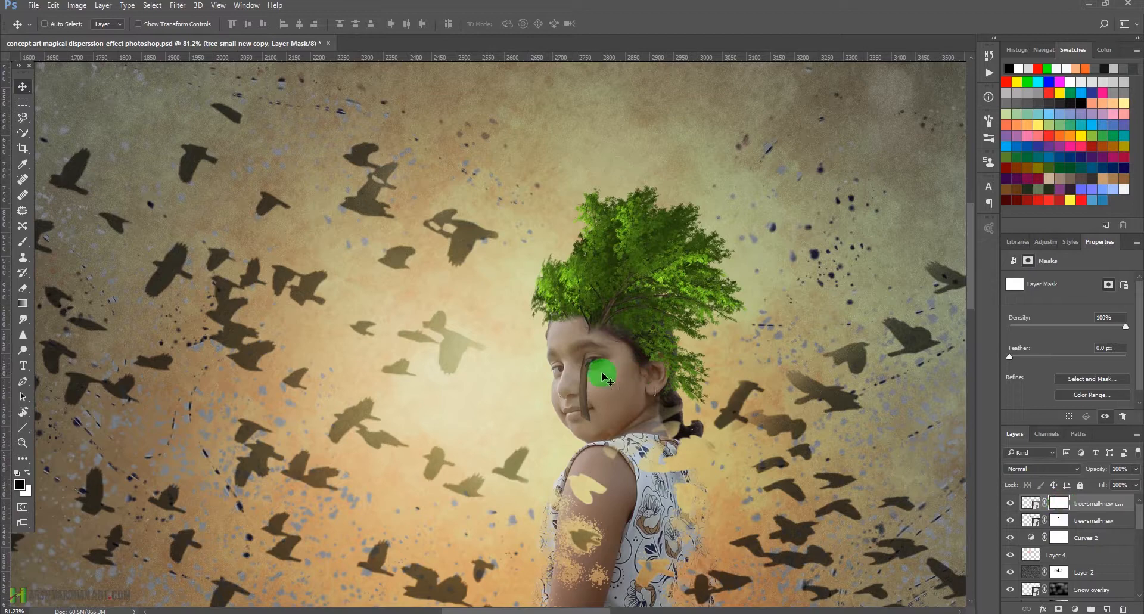
key(b)
mouse_move(582, 365)
mouse_down()
mouse_move(588, 413)
mouse_move(599, 378)
mouse_move(587, 434)
mouse_move(581, 331)
mouse_move(621, 358)
mouse_move(561, 334)
mouse_up()
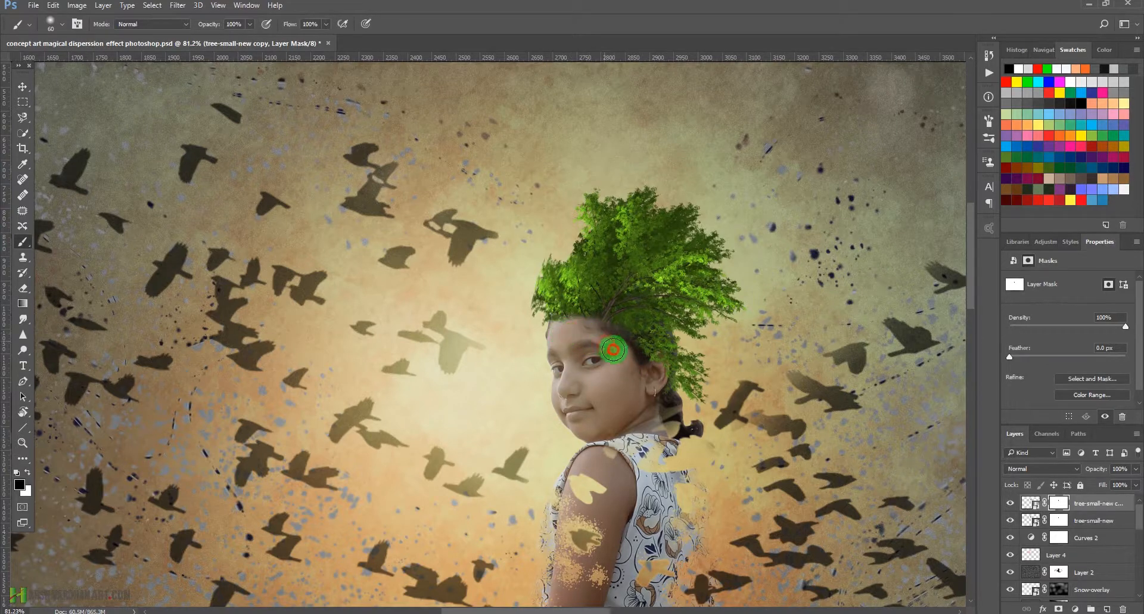
Step: Duplicate the rotated tree layer and shift the new copy forward over the girl's forehead
scroll(630, 365, down, 3)
drag(702, 411, 621, 424)
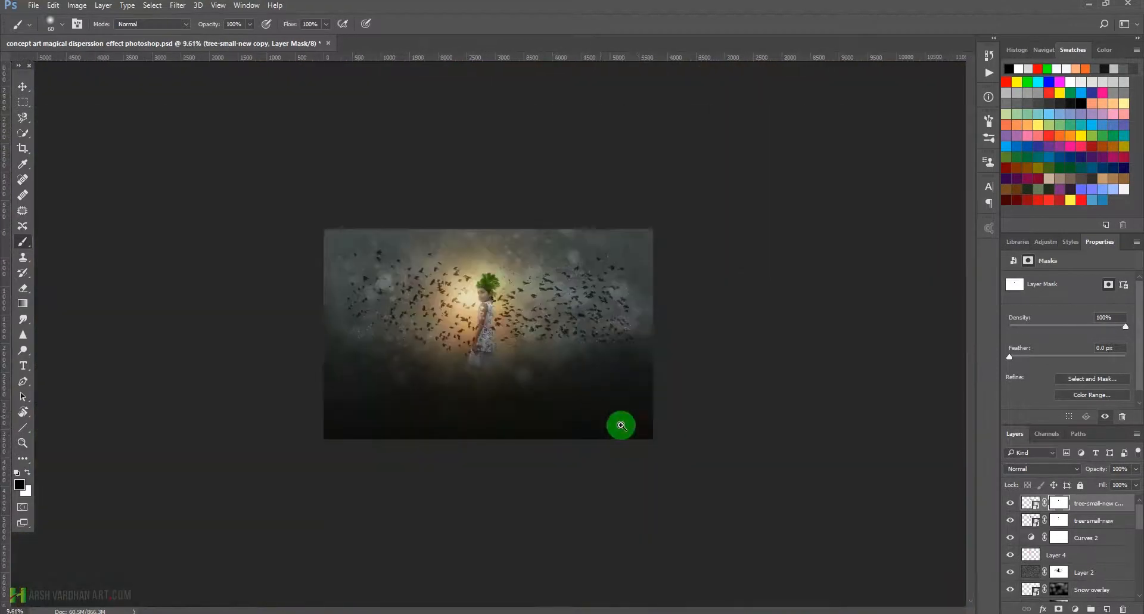
drag(488, 287, 600, 345)
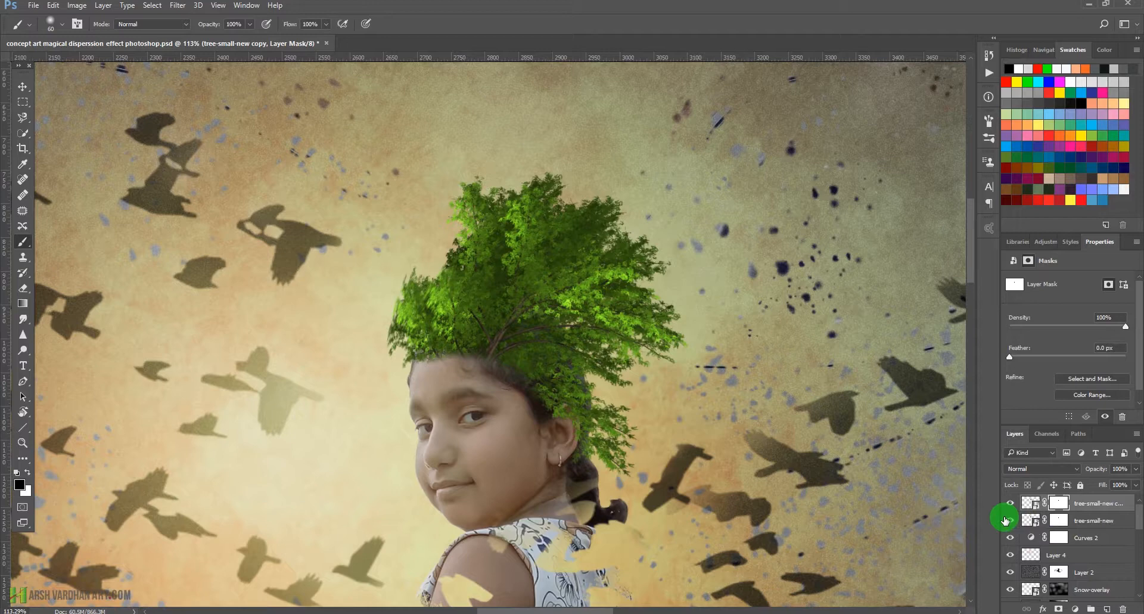
key(ctrl+j)
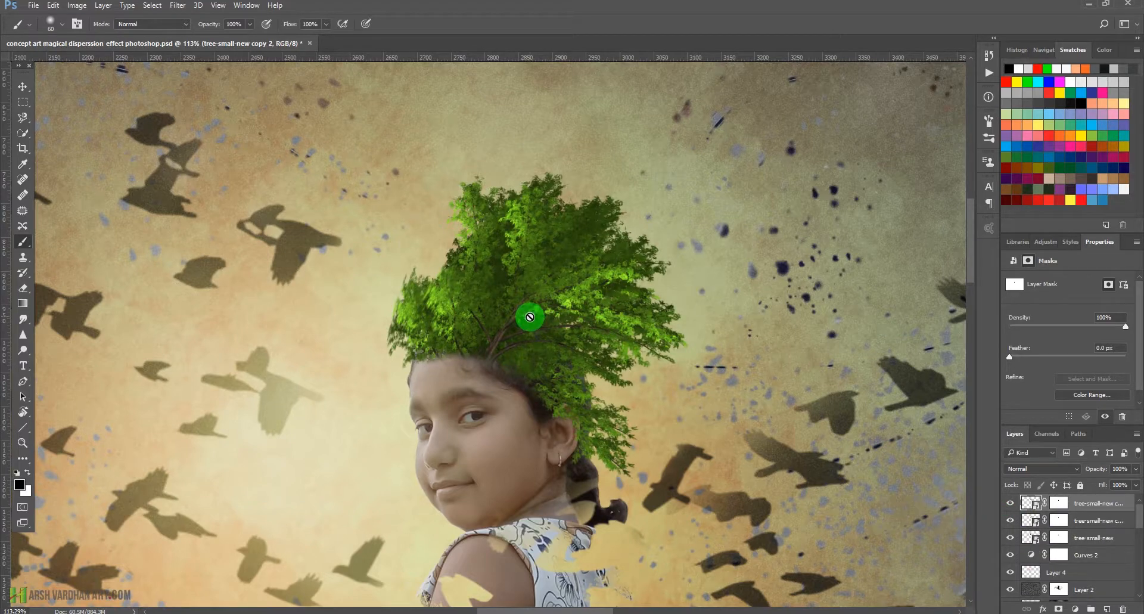
key(v)
drag(490, 276, 381, 275)
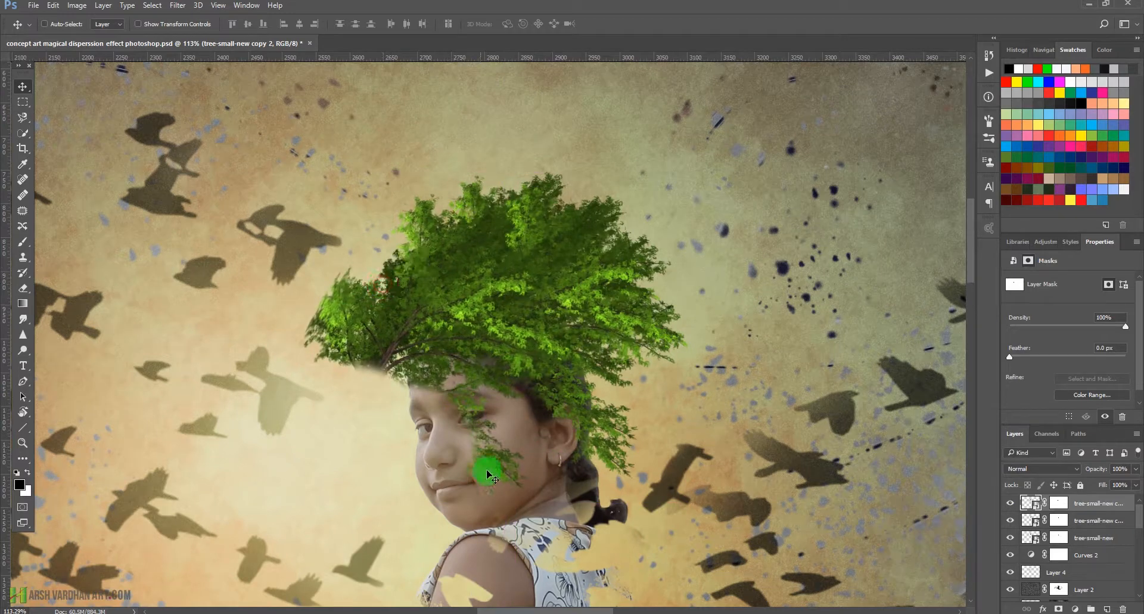
key(ctrl)
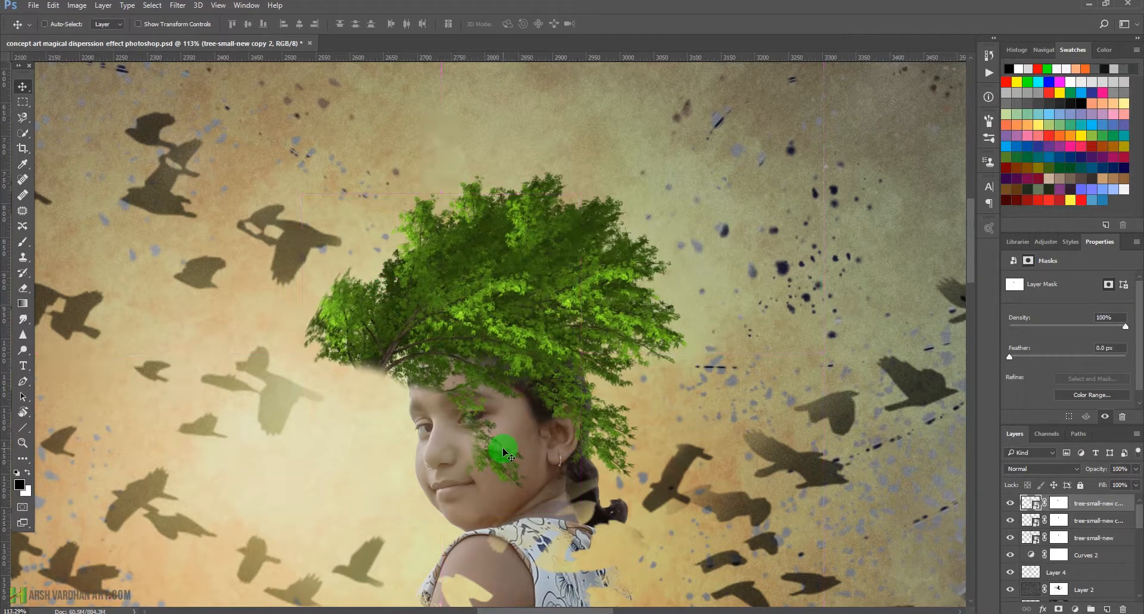
mouse_move(498, 317)
mouse_down()
mouse_move(455, 299)
mouse_move(468, 323)
mouse_move(489, 315)
mouse_up()
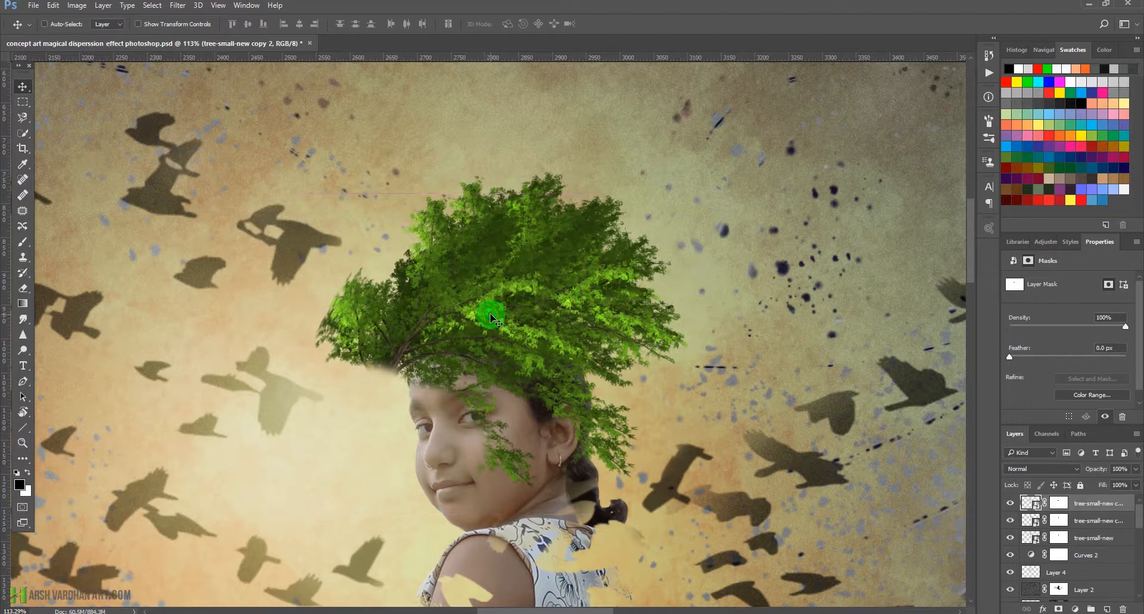
Step: Mask out the second copy's foliage that overhangs the front of the head and covers the face, and refine the hairline
click(1058, 502)
key(b)
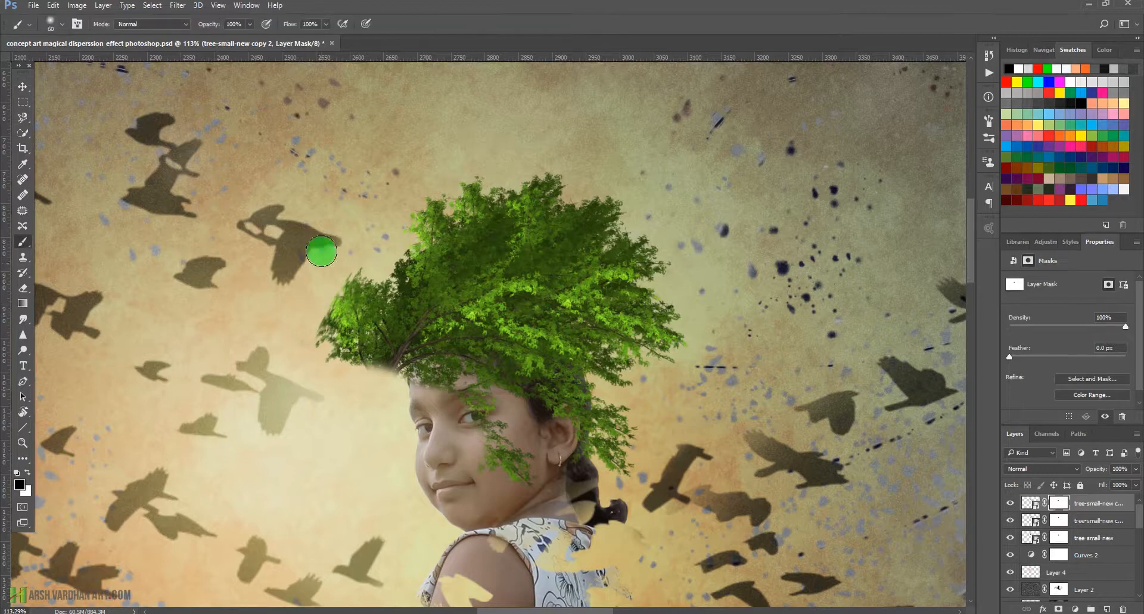
mouse_move(319, 248)
mouse_down()
mouse_move(326, 398)
mouse_move(363, 361)
mouse_move(349, 316)
mouse_move(362, 292)
mouse_move(374, 314)
mouse_move(382, 292)
mouse_move(375, 367)
mouse_move(405, 373)
mouse_move(386, 377)
mouse_move(396, 387)
mouse_move(469, 383)
mouse_move(441, 375)
mouse_move(478, 393)
mouse_move(508, 459)
mouse_move(551, 489)
mouse_move(429, 385)
mouse_move(405, 379)
mouse_move(448, 379)
mouse_move(371, 352)
mouse_move(392, 374)
mouse_up()
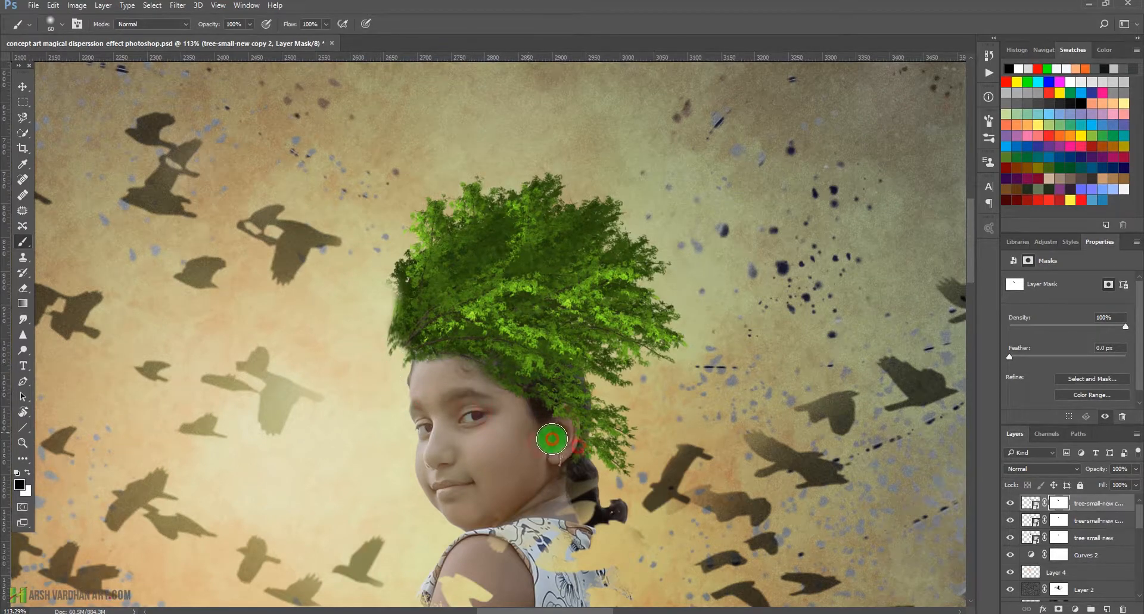
mouse_move(537, 396)
mouse_down()
mouse_move(514, 333)
mouse_move(366, 364)
mouse_move(411, 385)
mouse_move(422, 365)
mouse_move(478, 397)
mouse_move(413, 321)
mouse_move(402, 262)
mouse_move(383, 336)
mouse_move(384, 320)
mouse_move(371, 315)
mouse_move(373, 328)
mouse_move(395, 333)
mouse_move(410, 365)
mouse_move(422, 294)
mouse_move(428, 386)
mouse_move(450, 387)
mouse_move(454, 288)
mouse_move(424, 309)
mouse_move(430, 332)
mouse_move(481, 343)
mouse_up()
key(x)
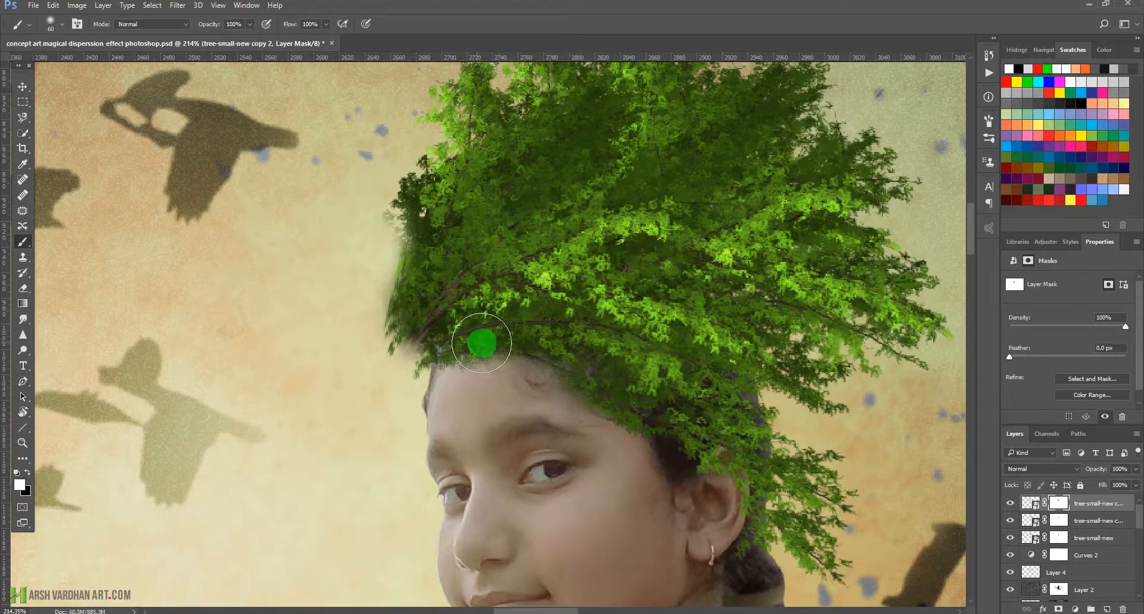
scroll(538, 344, down, 3)
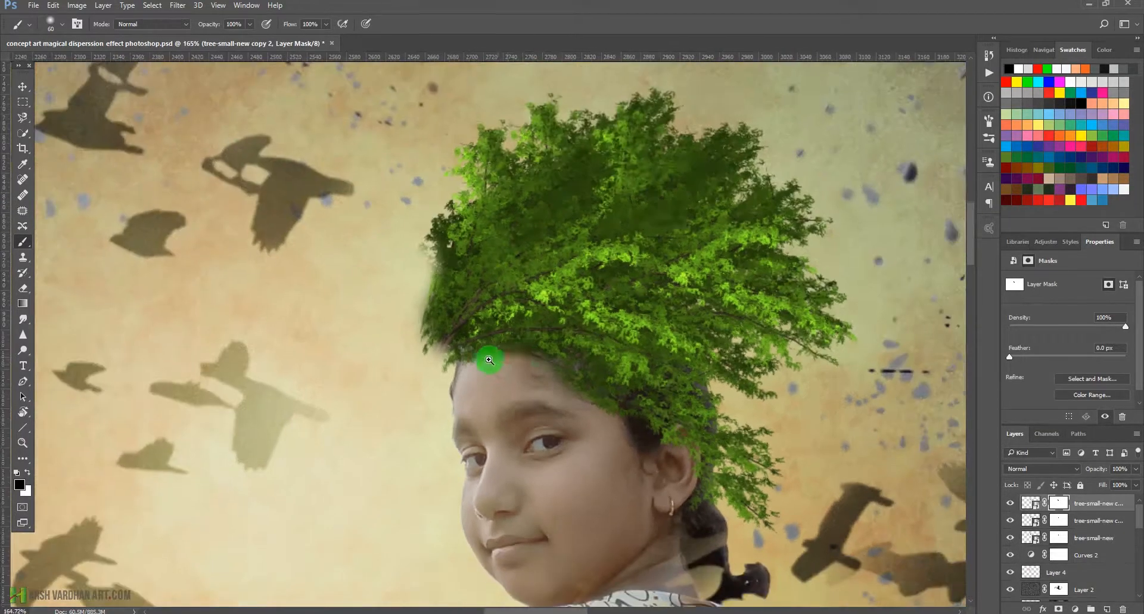
Step: Duplicate the topmost tree layer, unlink the new copy's mask, and move its tree image out in front of the girl's head
click(1030, 507)
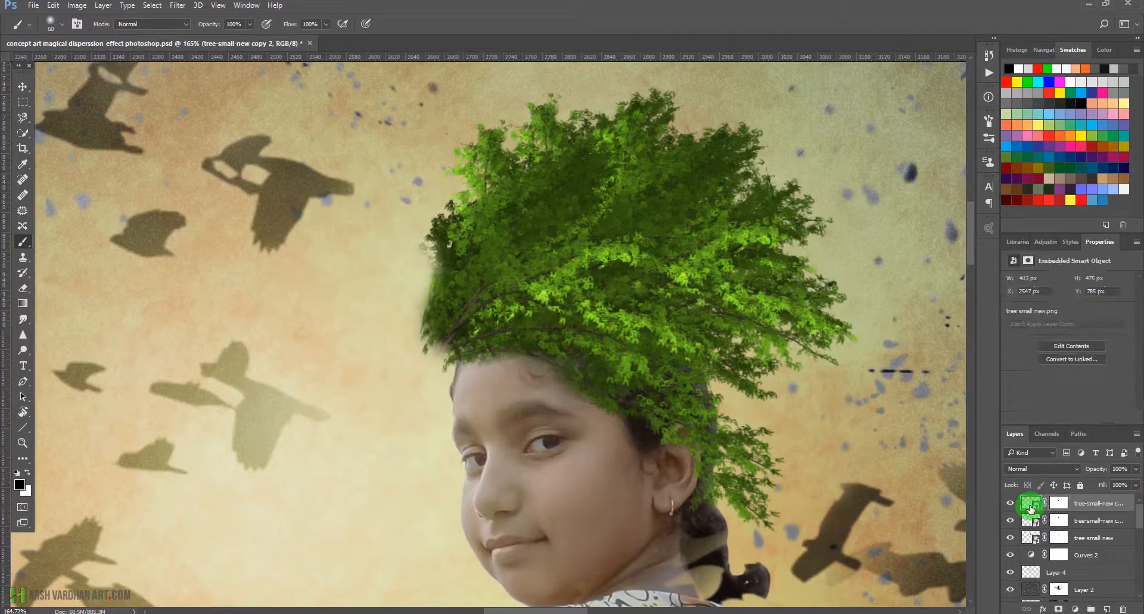
key(ctrl+j)
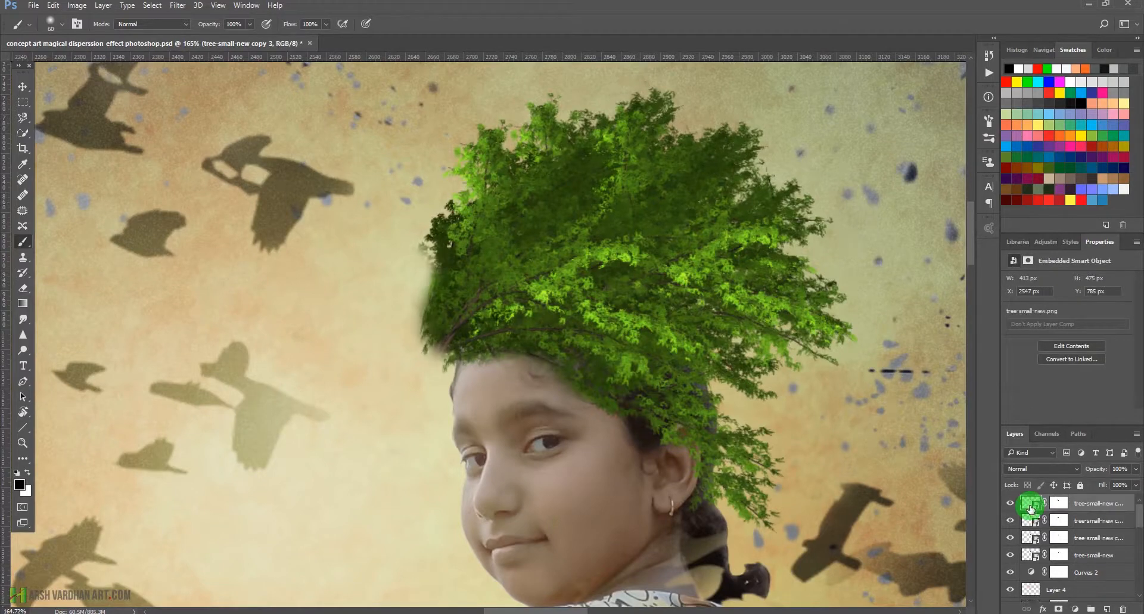
click(1069, 507)
click(1053, 504)
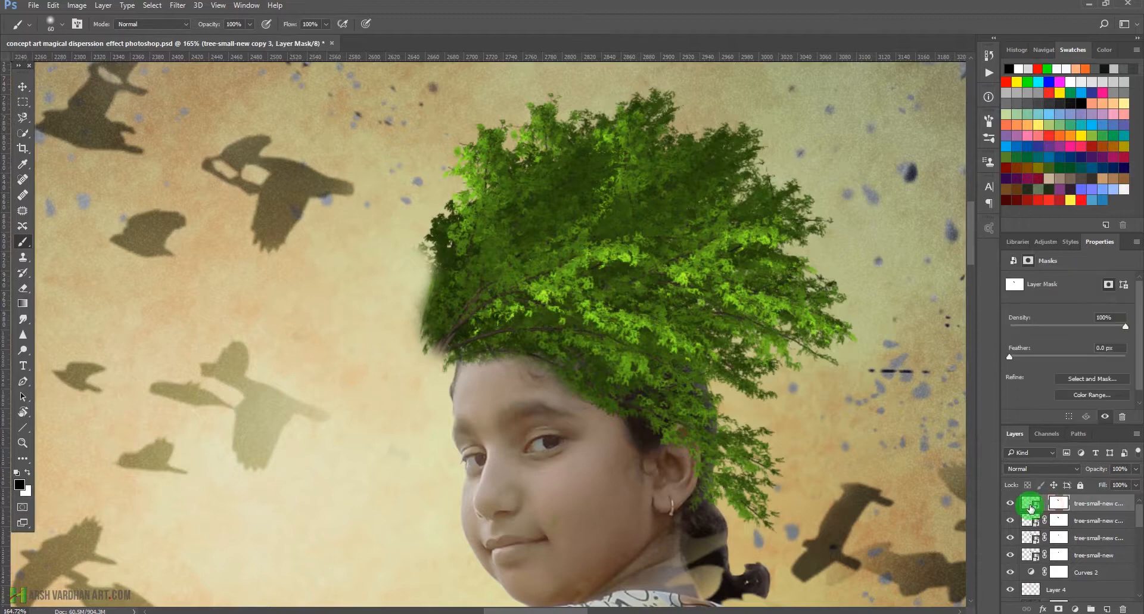
click(1029, 503)
key(v)
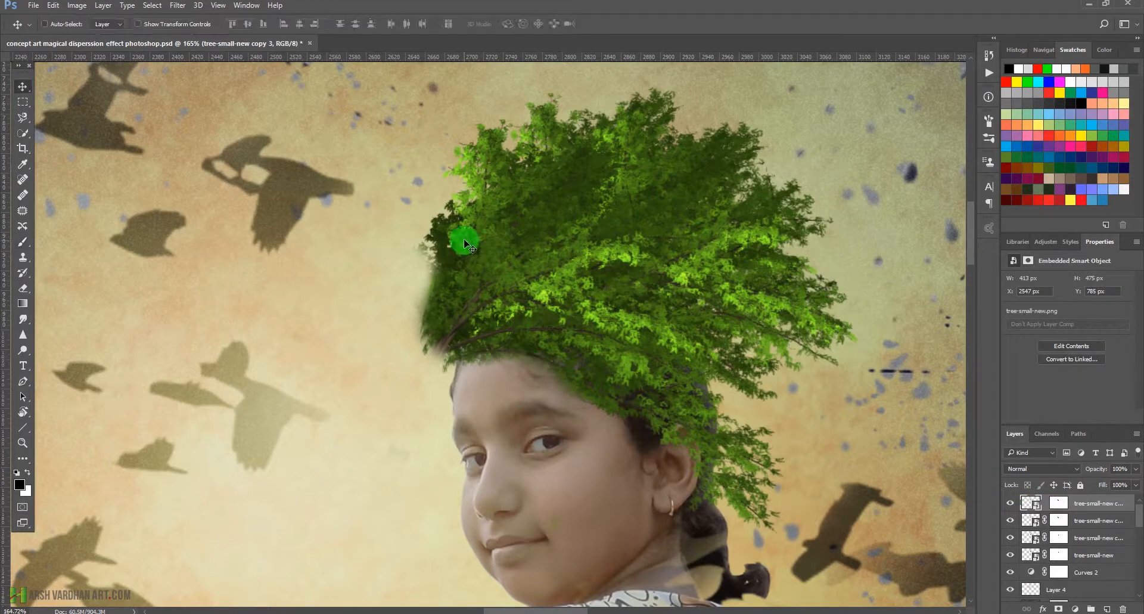
drag(462, 238, 344, 241)
Step: Rotate the third tree copy to about -65.6° and move it back against the front of the existing foliage
key(ctrl+t)
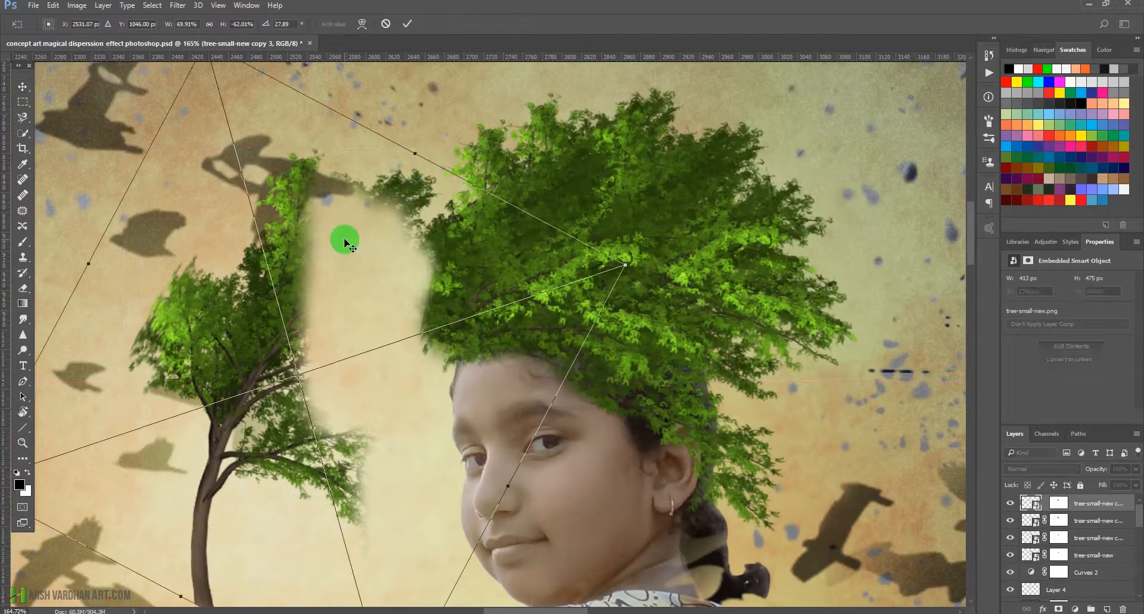
drag(643, 324, 204, 33)
drag(403, 506, 532, 470)
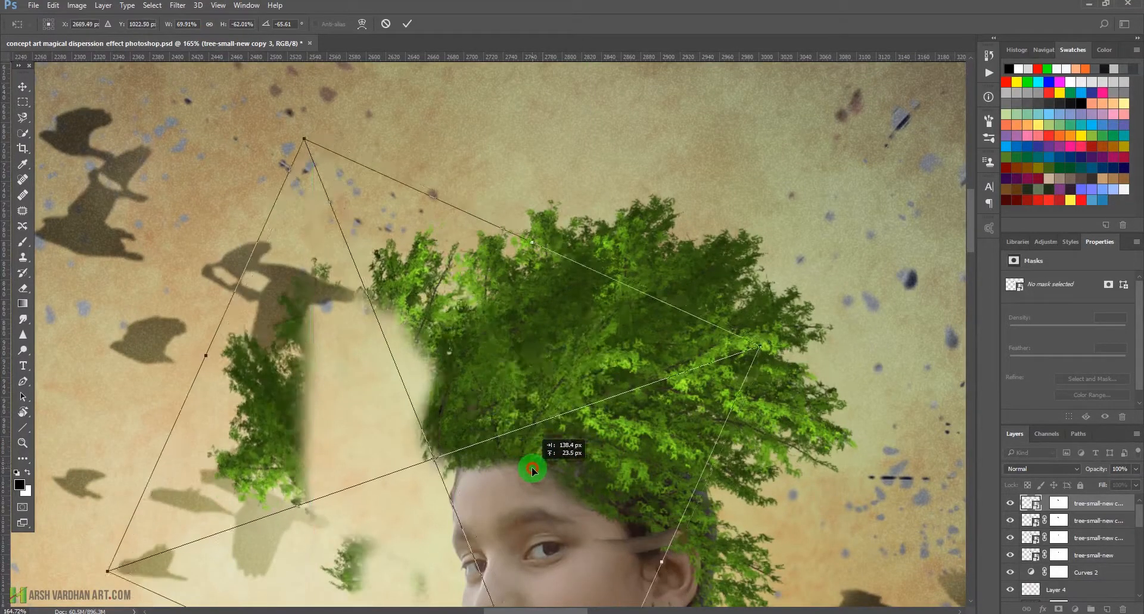
click(407, 24)
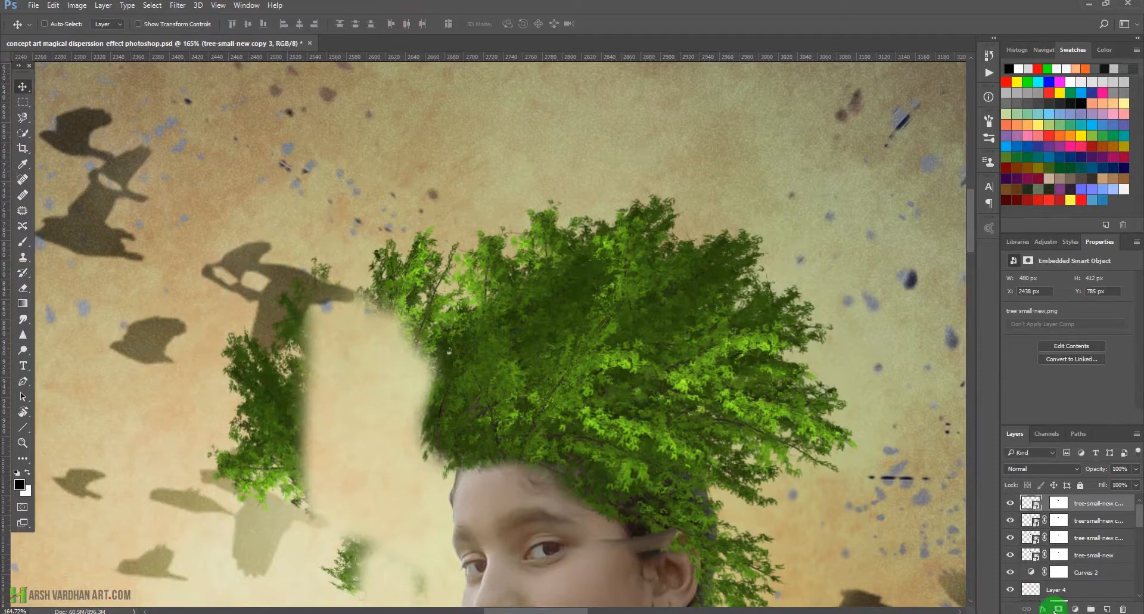
Step: Delete the third tree copy's layer mask and move the full tree up and back over the girl's forehead
click(1059, 502)
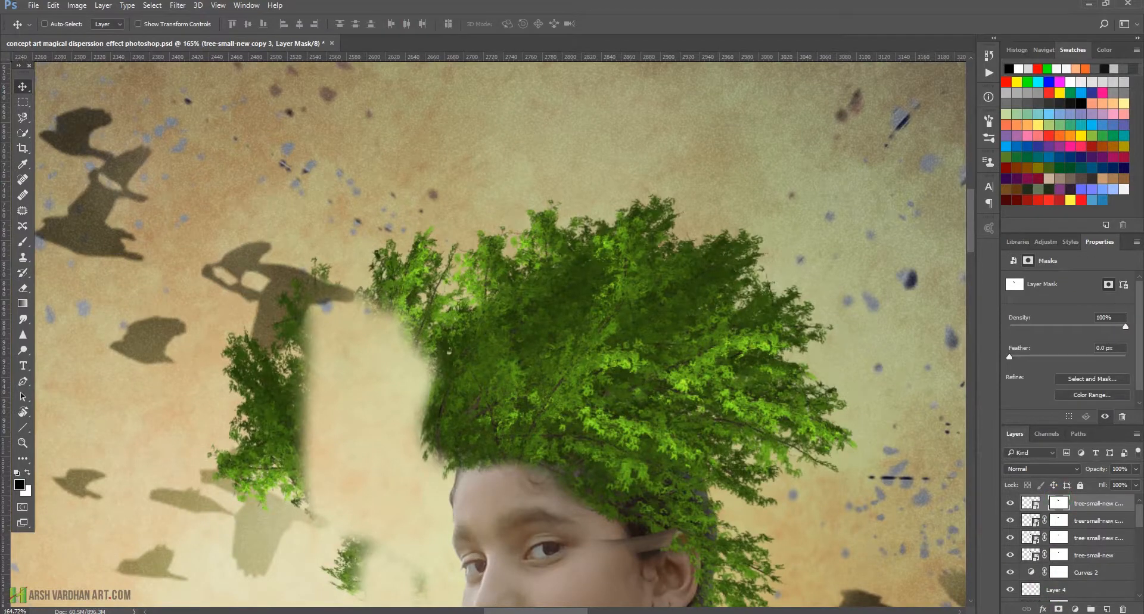
click(1125, 609)
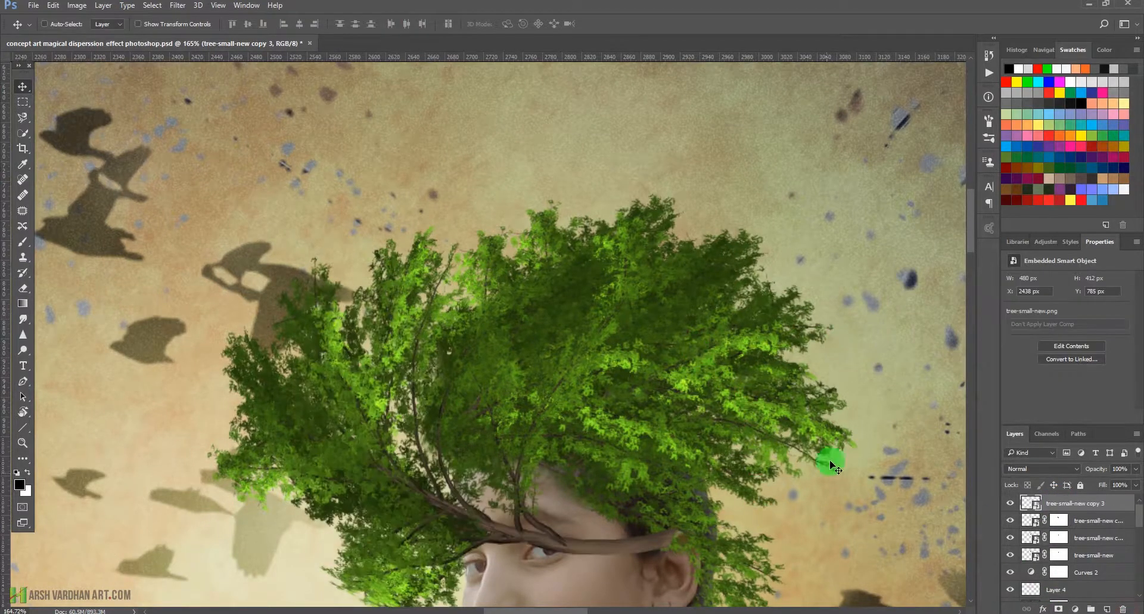
drag(600, 444, 532, 360)
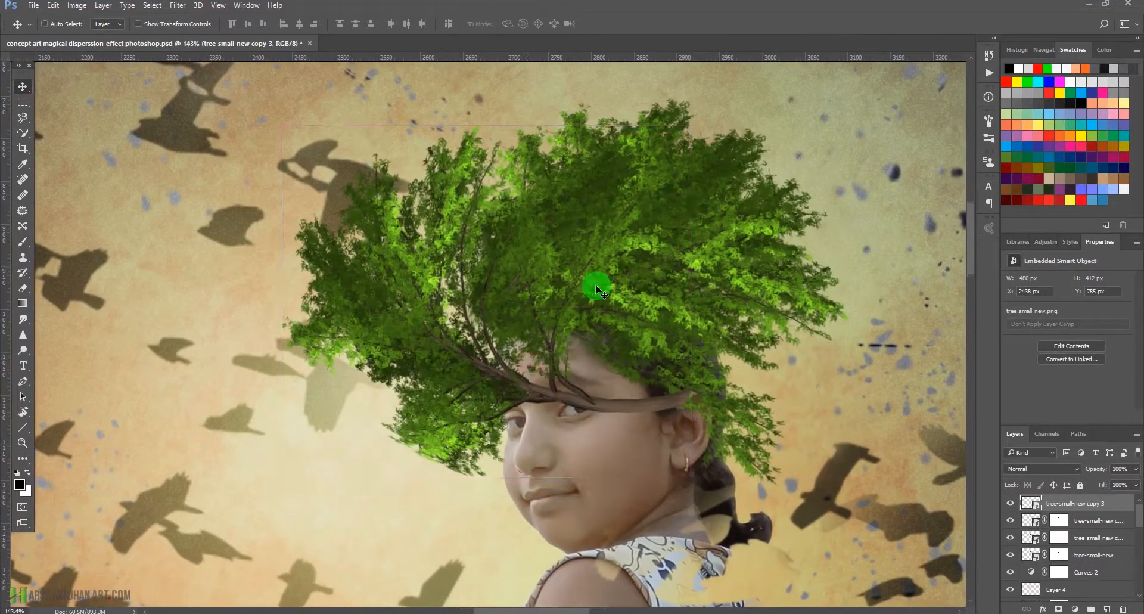
drag(598, 290, 484, 341)
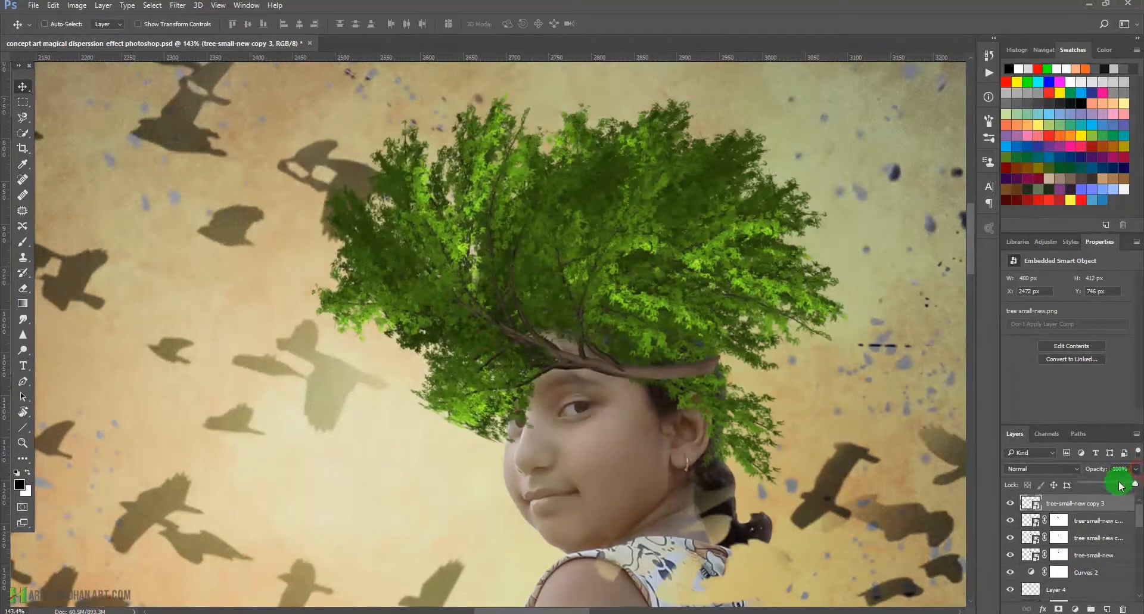
Step: Lower the third tree copy's opacity to 57% and shift it up and forward so its branches start at the hairline
drag(1120, 485, 1112, 486)
drag(518, 327, 451, 312)
drag(546, 352, 582, 348)
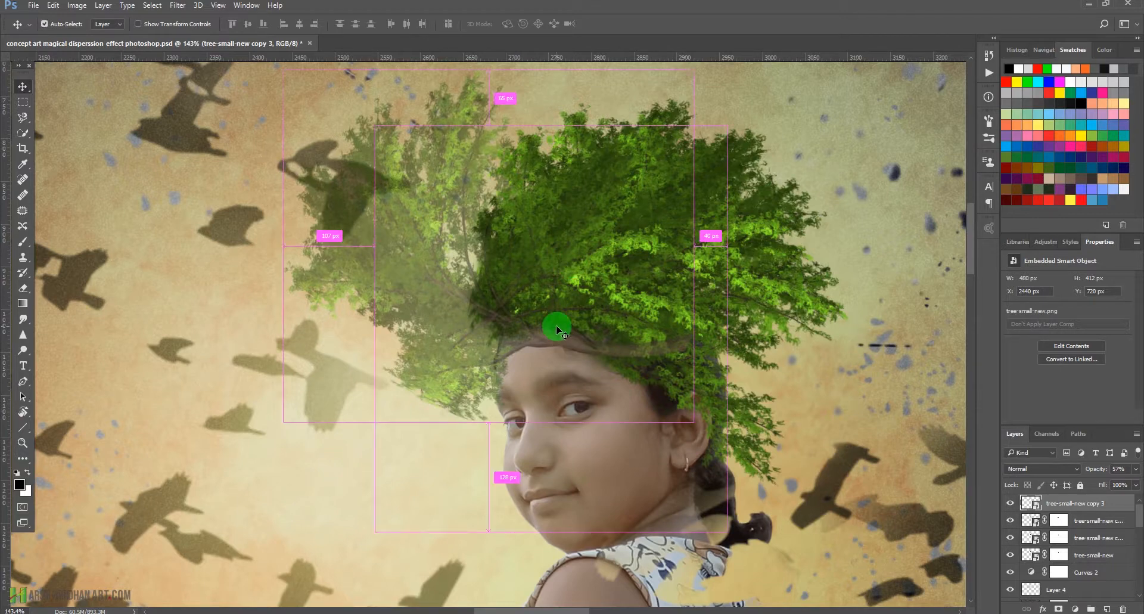
Step: Warp the third tree copy, pulling its outer front edge and lower front corner up and in toward the girl's head
key(ctrl+t)
right_click(560, 298)
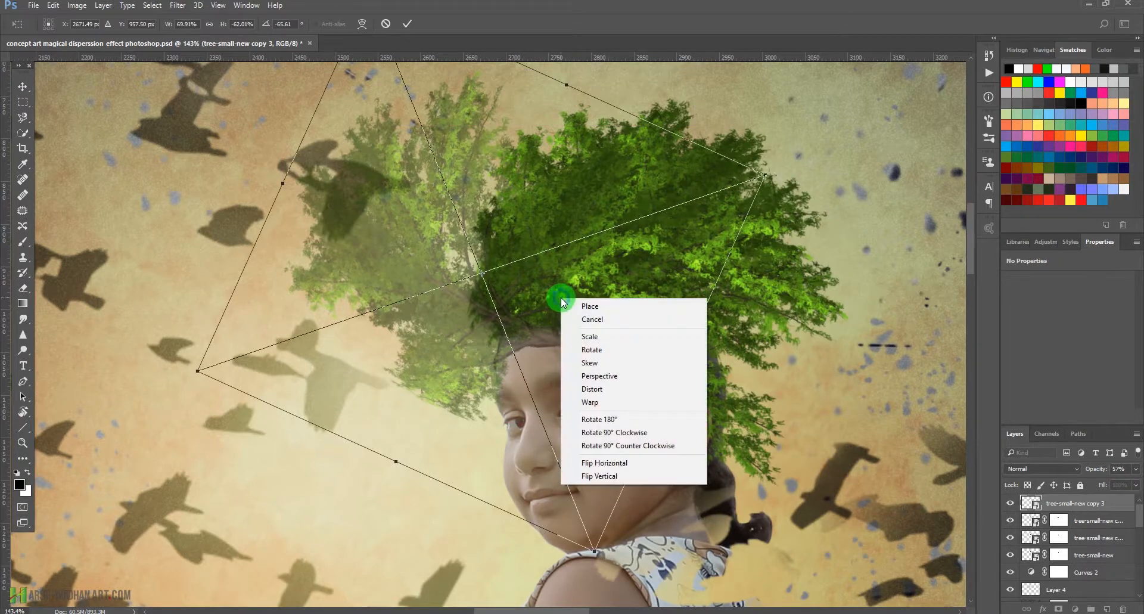
click(583, 403)
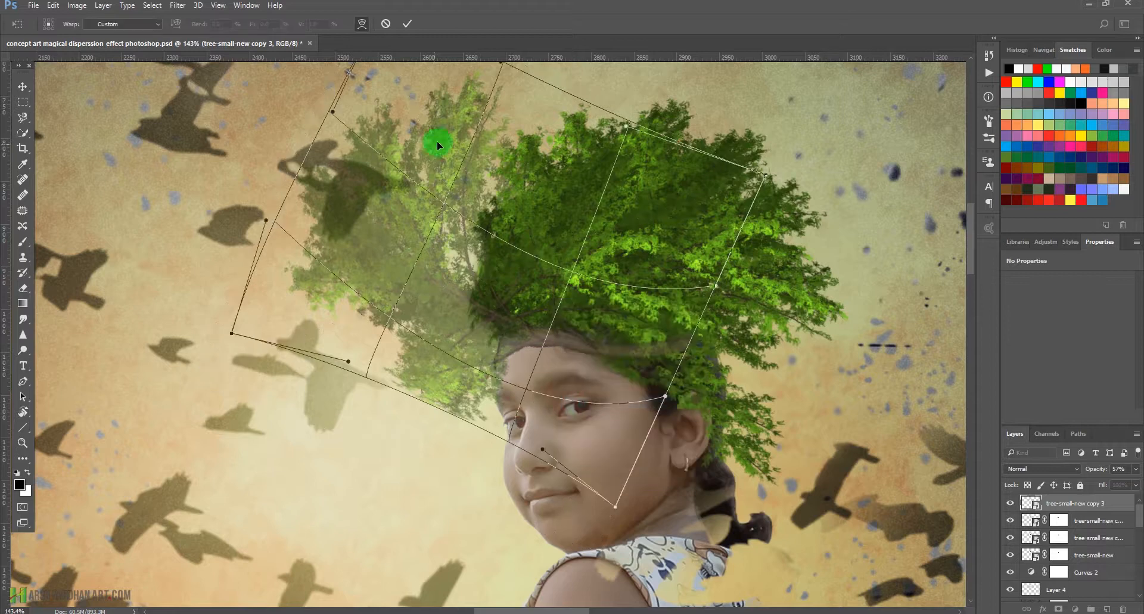
mouse_move(434, 141)
mouse_down()
mouse_move(462, 130)
mouse_move(447, 129)
mouse_up()
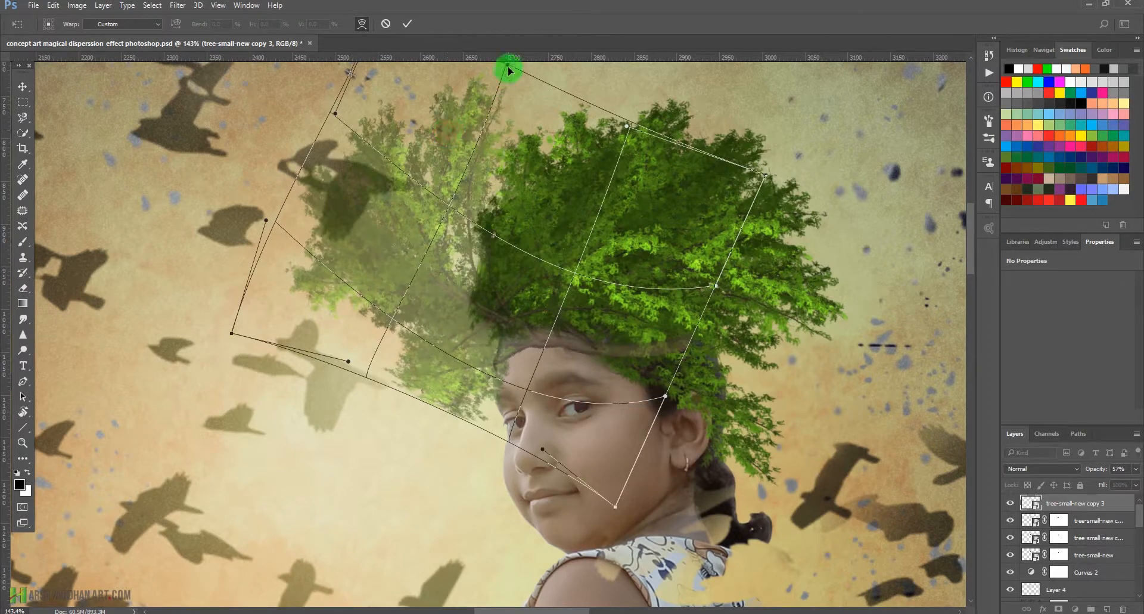
drag(507, 65, 535, 67)
drag(288, 242, 300, 184)
drag(283, 229, 294, 216)
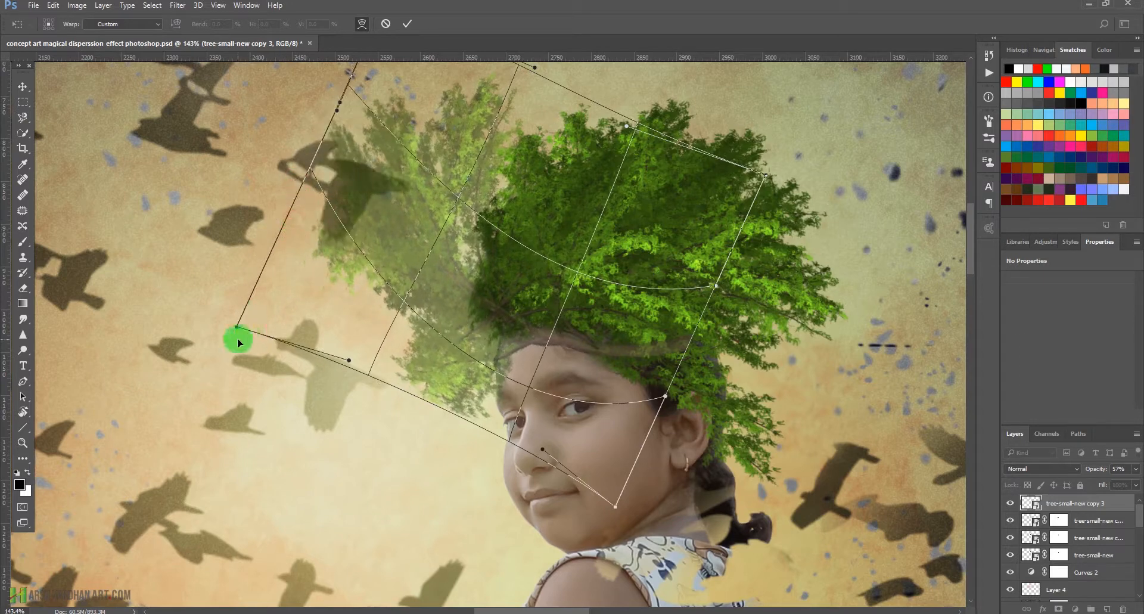
drag(247, 327, 271, 271)
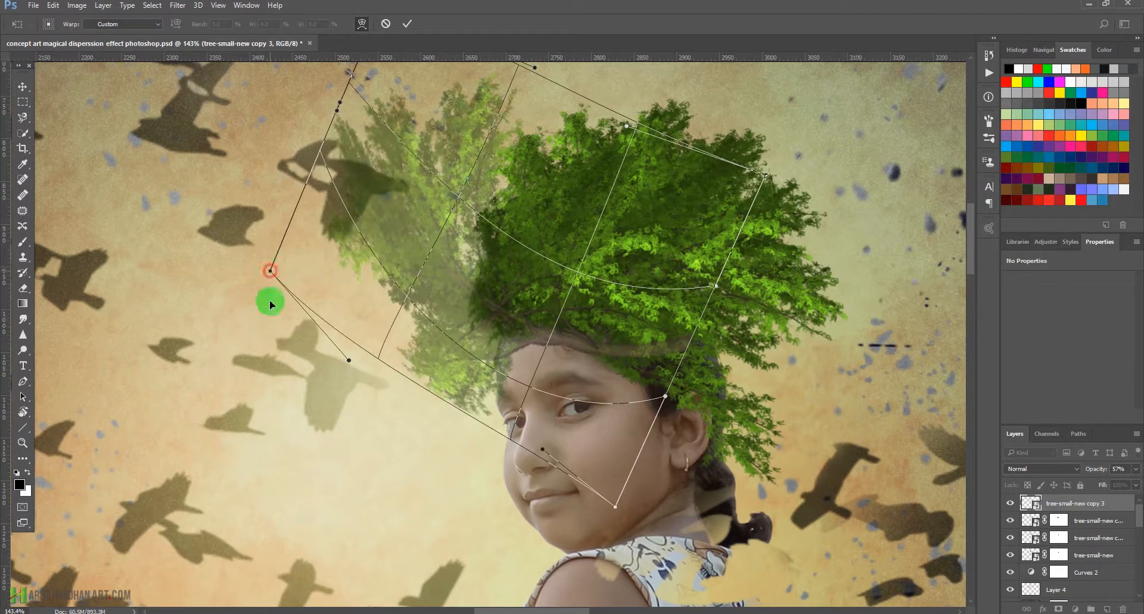
Step: Bend the inside and trunk end of the third tree copy's warp to follow the girl's hairline, and apply the warp
drag(463, 212, 472, 206)
drag(539, 303, 513, 308)
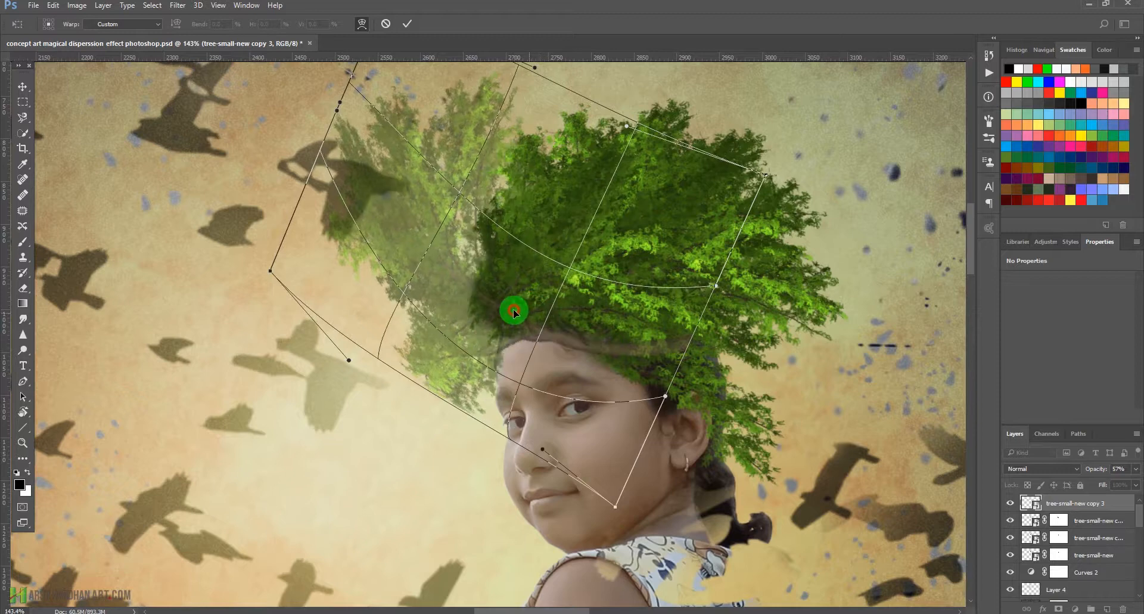
drag(513, 184, 541, 192)
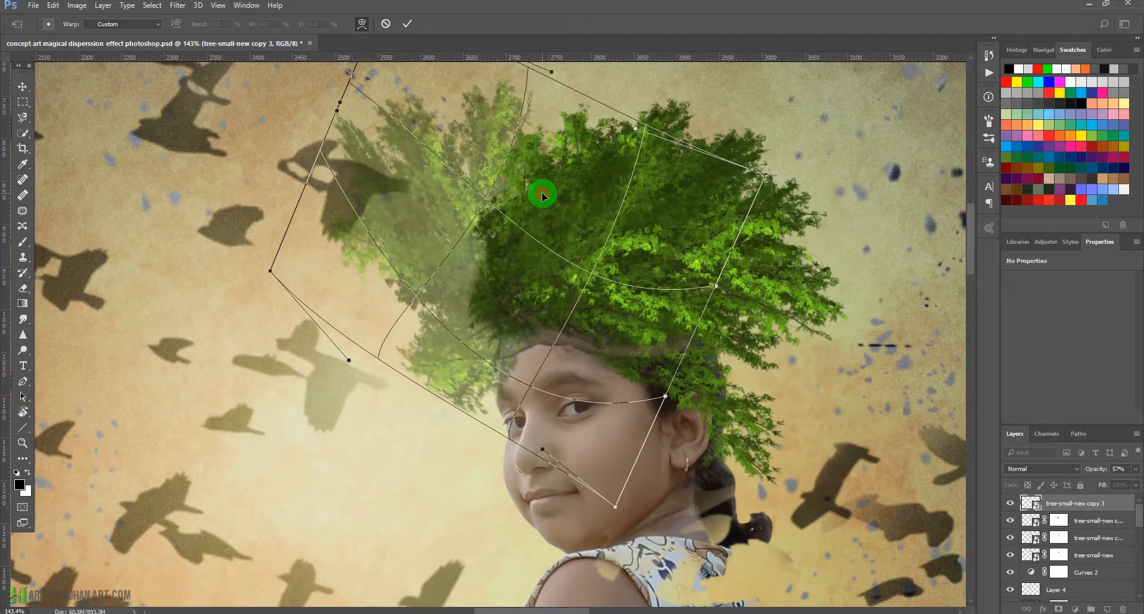
drag(663, 357, 655, 374)
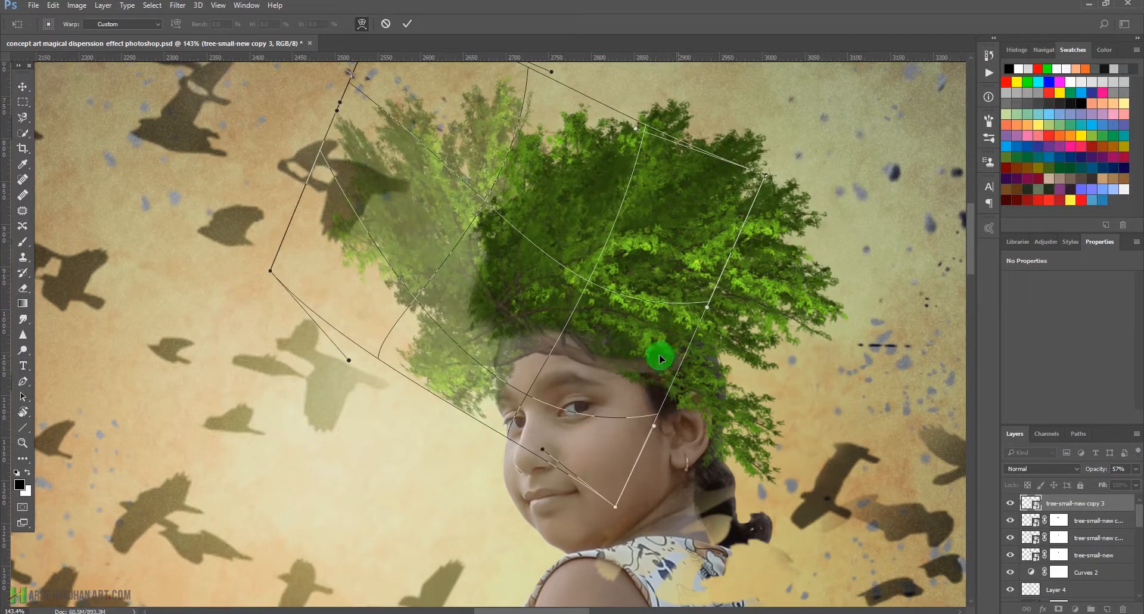
drag(566, 339, 569, 335)
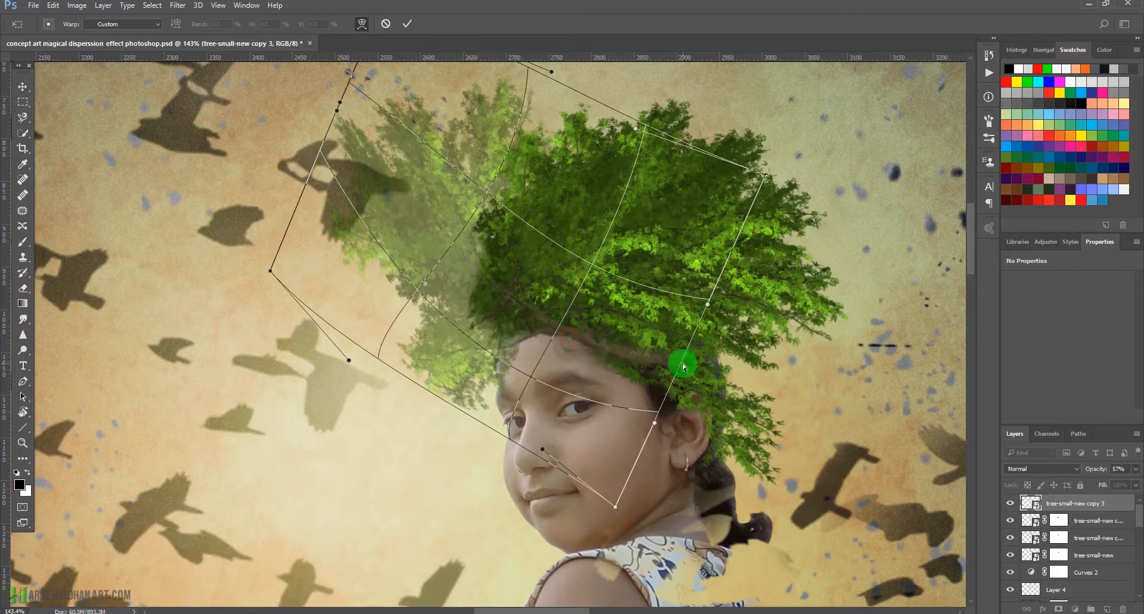
click(391, 25)
click(409, 24)
Step: Raise the third tree copy's opacity to 100% and add a white layer mask to it
click(1135, 469)
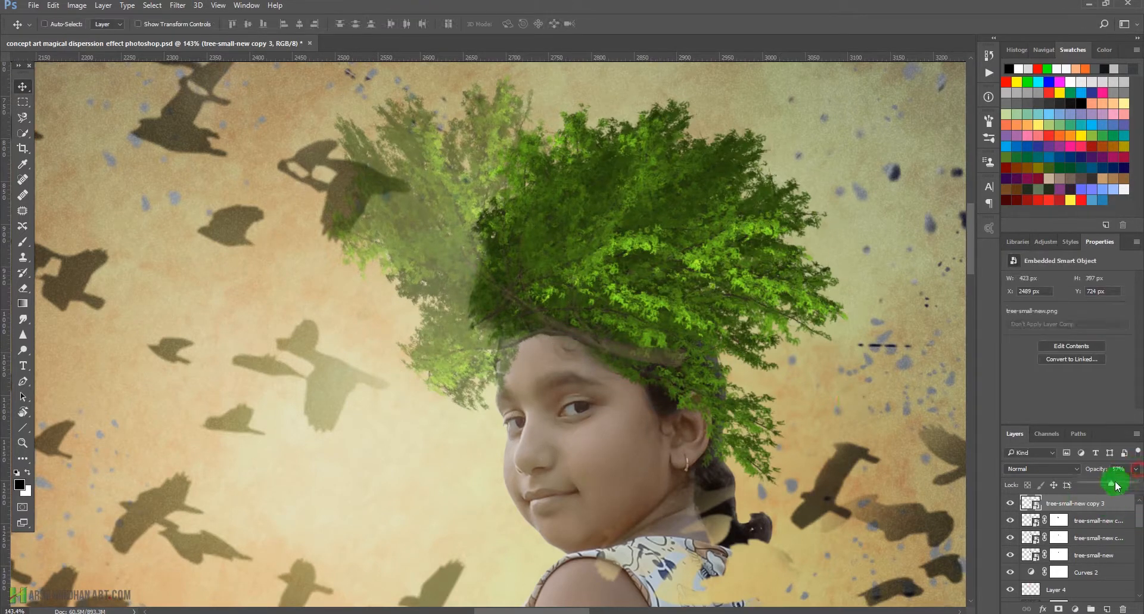
drag(1112, 481, 1138, 484)
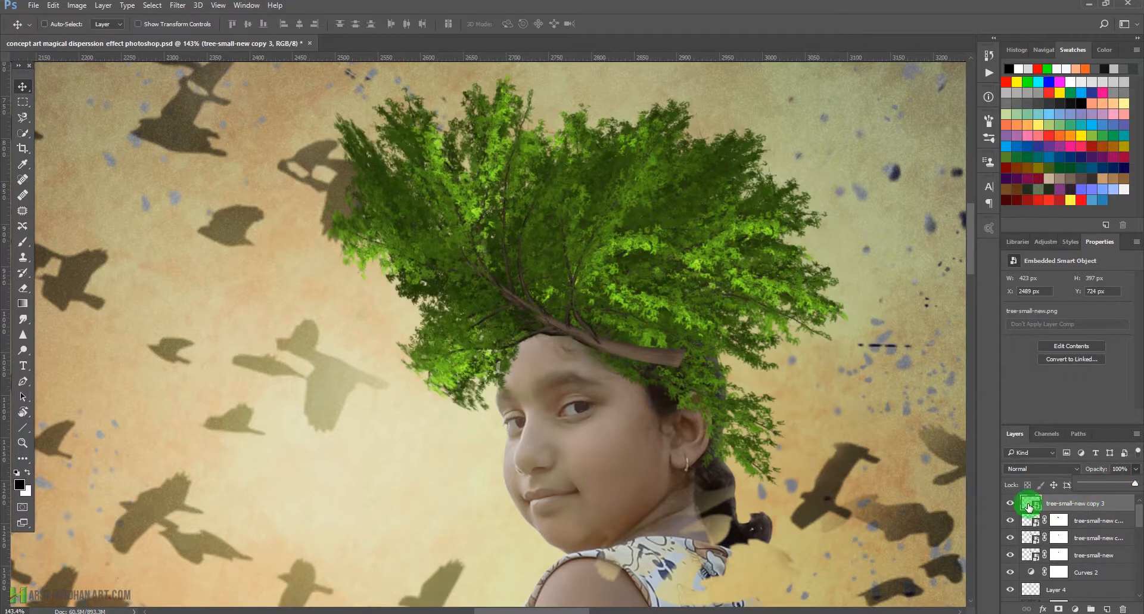
click(1057, 609)
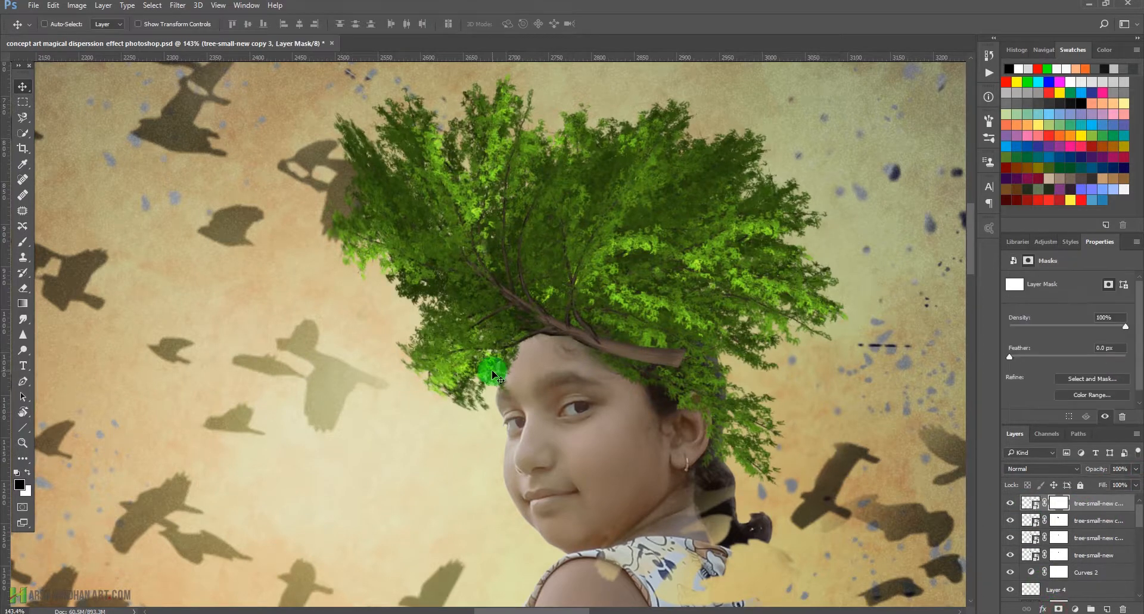
Step: Mask out the foliage hanging in front of the girl's forehead with a soft black brush, and touch up the hairline in white
key(b)
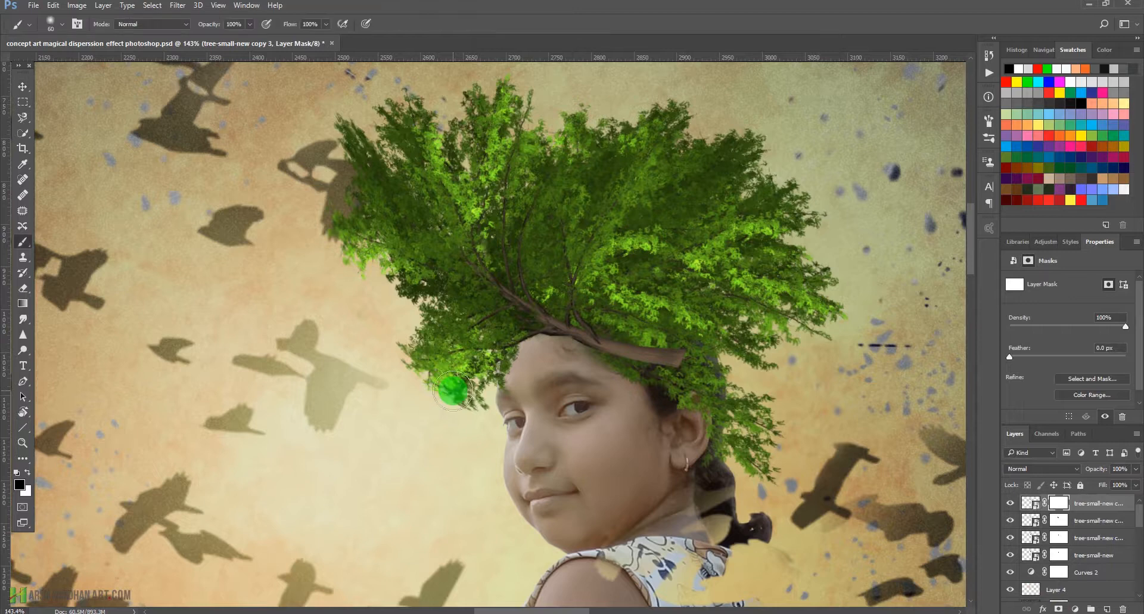
mouse_move(403, 353)
mouse_down()
mouse_move(430, 373)
mouse_move(418, 339)
mouse_move(441, 340)
mouse_move(427, 324)
mouse_move(461, 342)
mouse_move(447, 332)
mouse_move(470, 371)
mouse_move(454, 400)
mouse_move(429, 393)
mouse_move(476, 424)
mouse_move(476, 396)
mouse_move(496, 408)
mouse_move(520, 374)
mouse_move(512, 376)
mouse_move(535, 364)
mouse_move(467, 372)
mouse_move(462, 391)
mouse_move(502, 343)
mouse_move(538, 369)
mouse_up()
key(x)
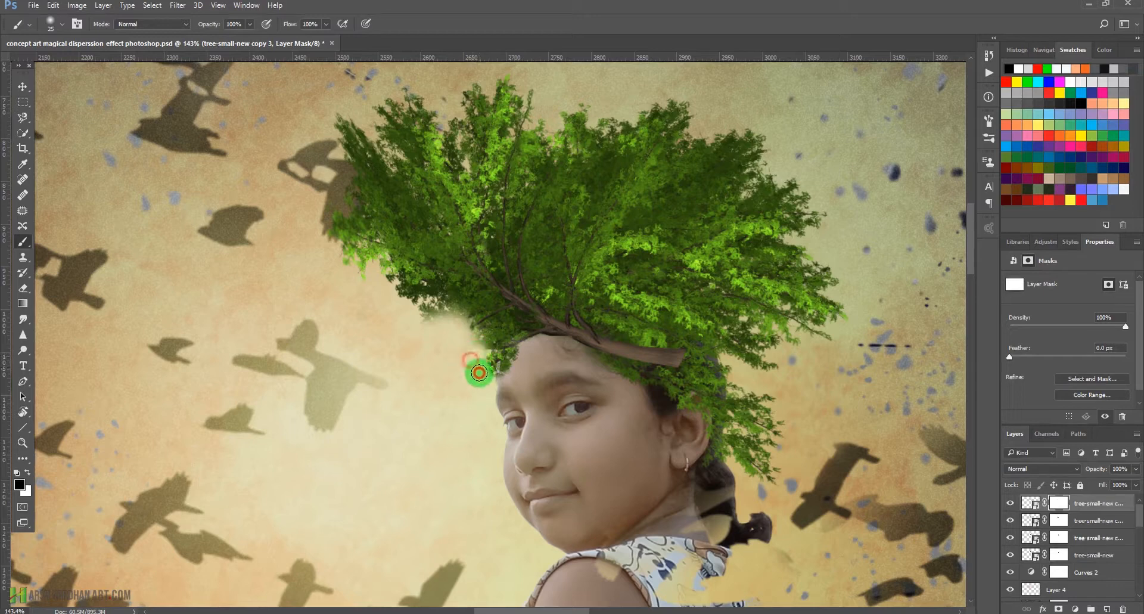
mouse_move(479, 373)
mouse_down()
mouse_move(526, 352)
mouse_move(496, 373)
mouse_move(413, 317)
mouse_move(436, 339)
mouse_move(435, 322)
mouse_move(472, 364)
mouse_move(414, 324)
mouse_move(457, 329)
mouse_move(466, 350)
mouse_move(413, 316)
mouse_up()
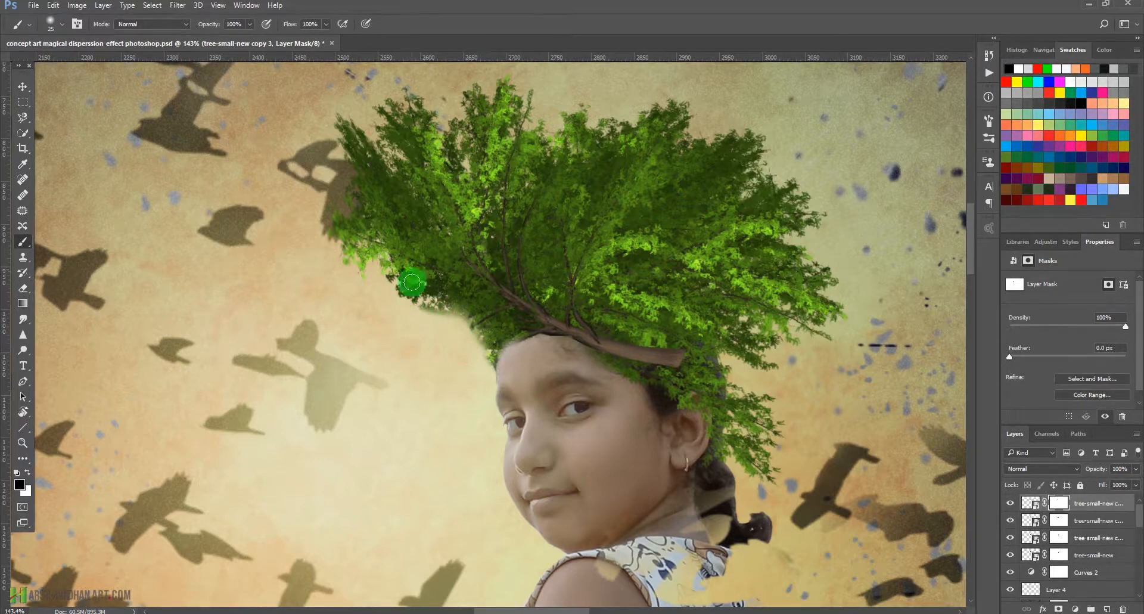
key(x)
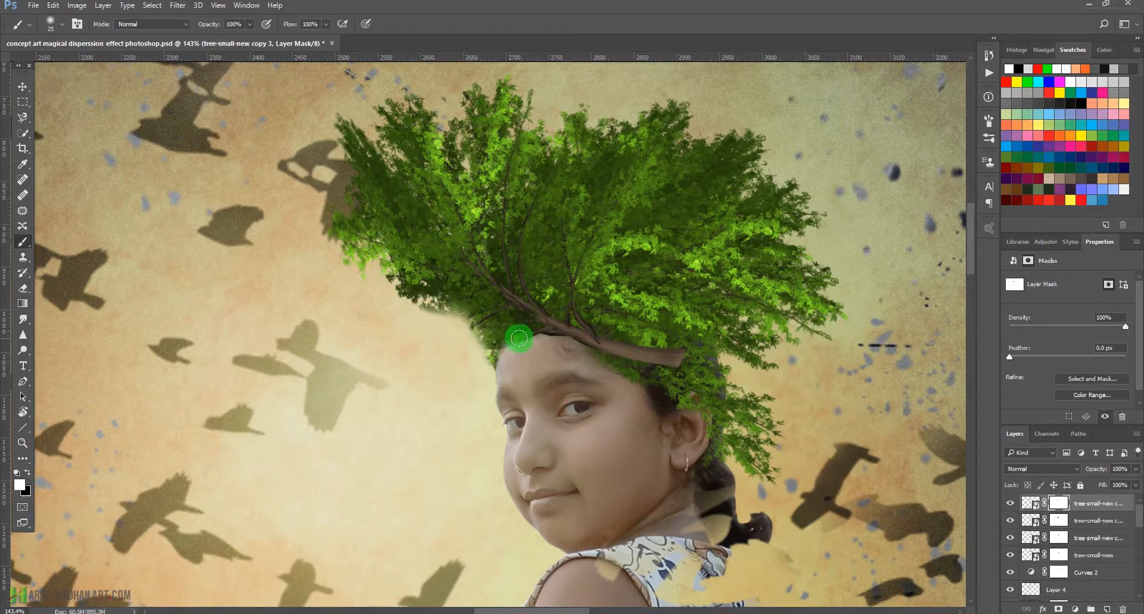
drag(530, 324, 528, 324)
key(x)
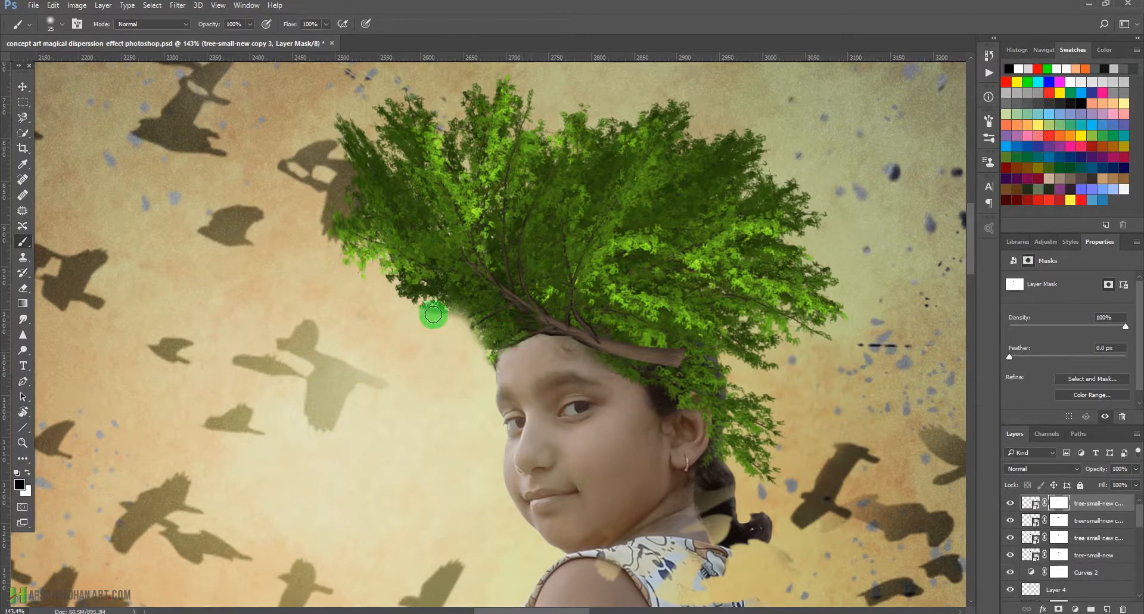
Step: Choose the 44 px textured brush tip and enable Shape Dynamics with 15% size jitter and 32% angle jitter
right_click(512, 262)
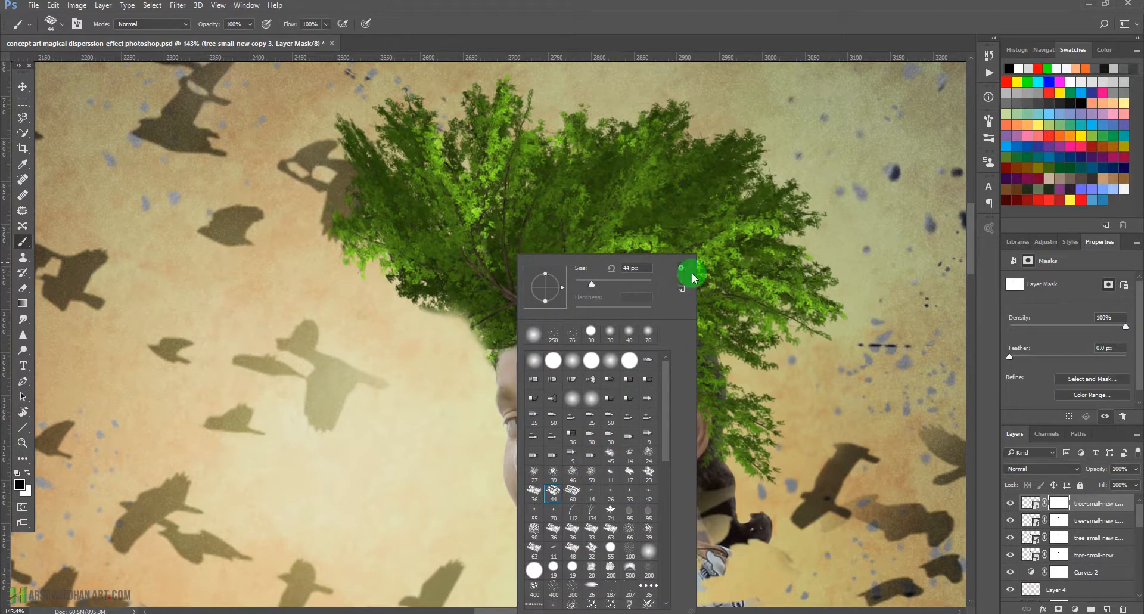
click(989, 120)
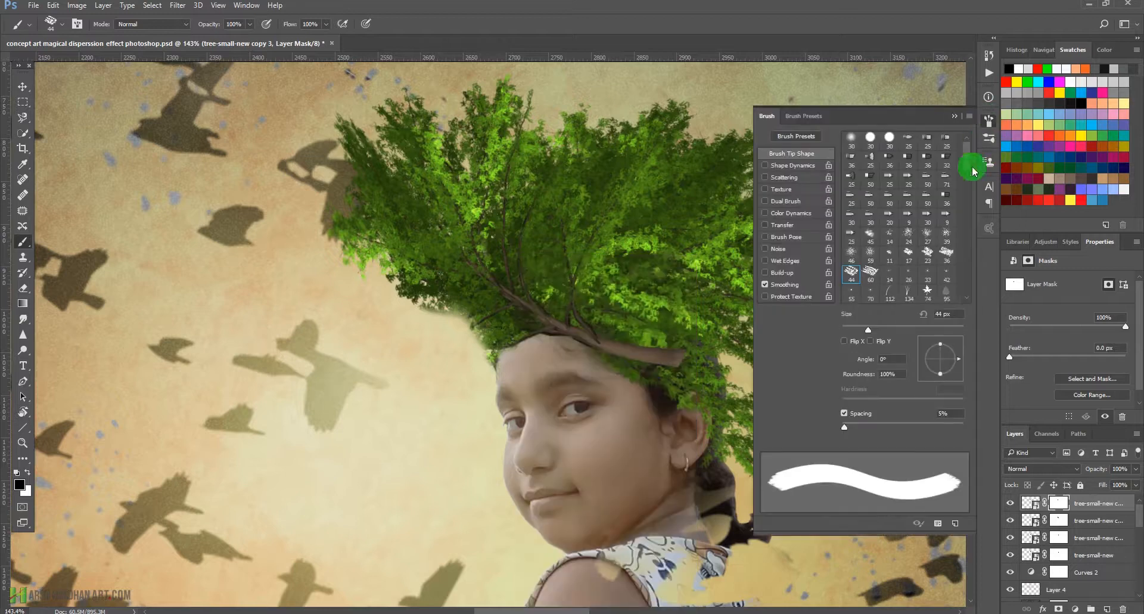
click(785, 168)
drag(842, 148, 860, 149)
drag(842, 240, 880, 240)
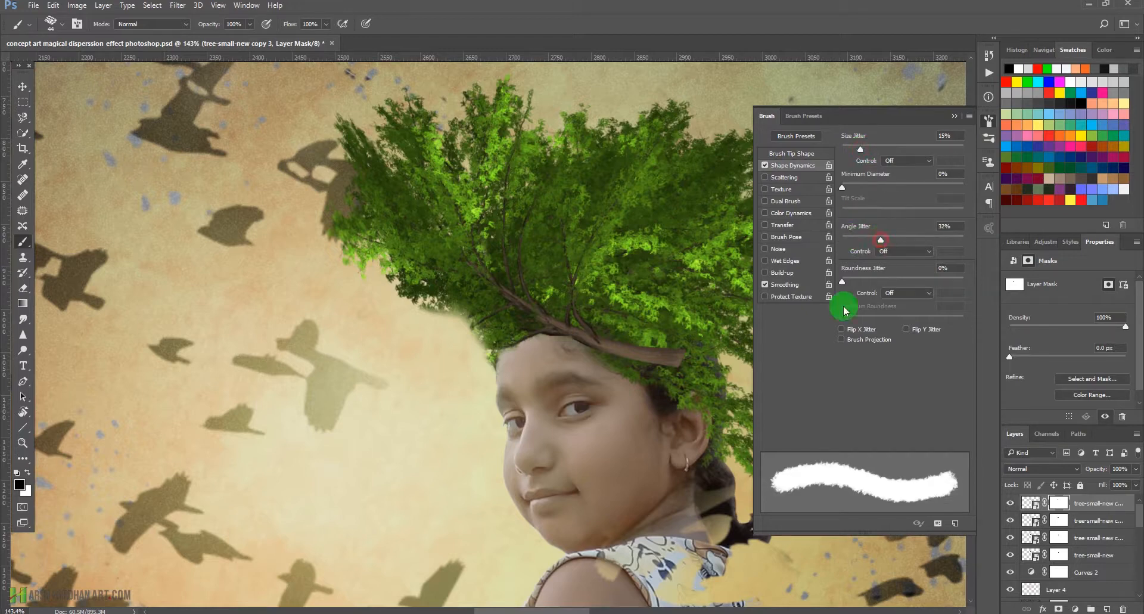
click(954, 115)
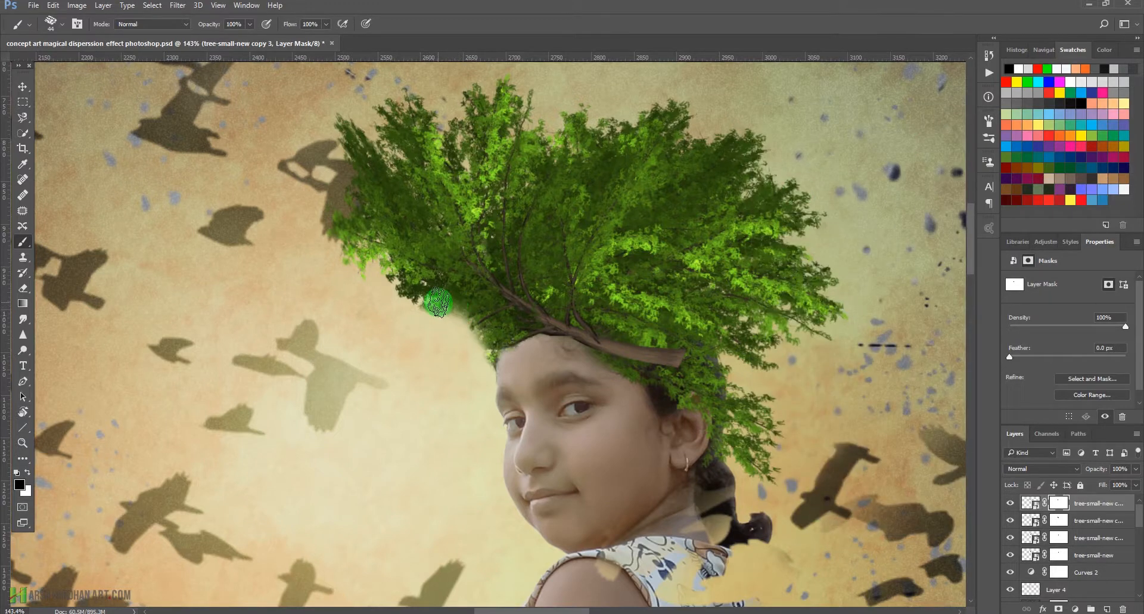
Step: Paint black on the top tree layer's mask to hide the stray foliage edge beside the upper forehead
click(417, 325)
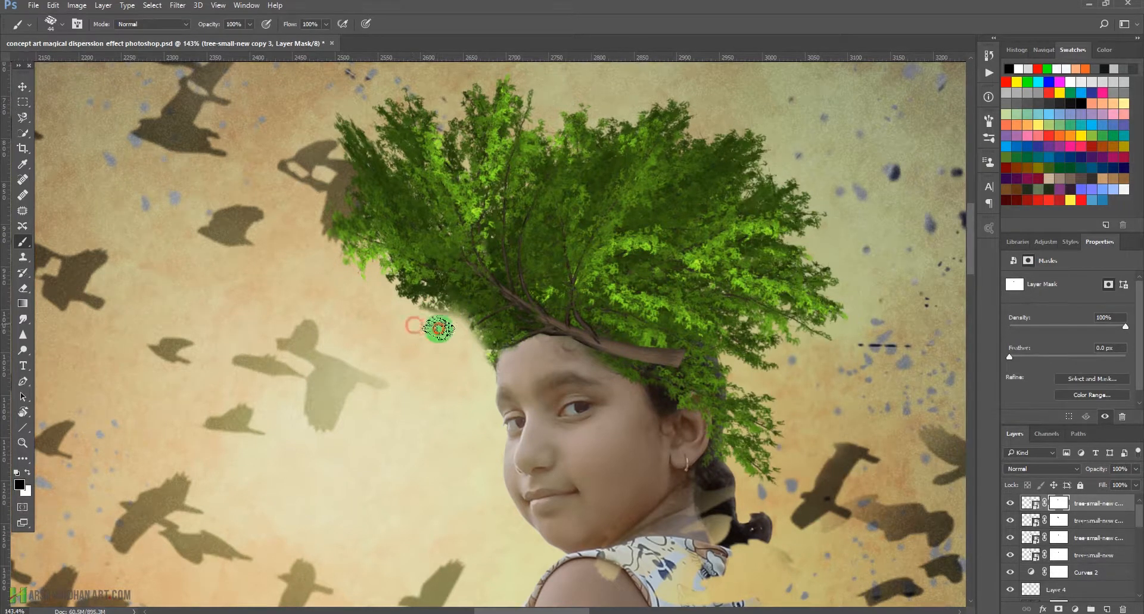
click(455, 338)
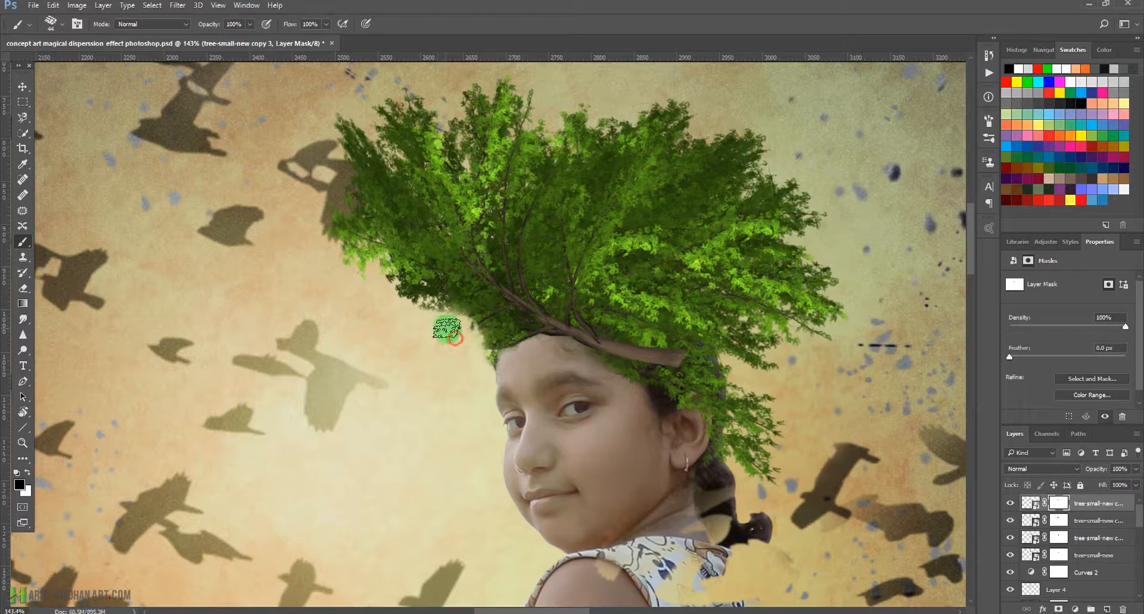
click(467, 369)
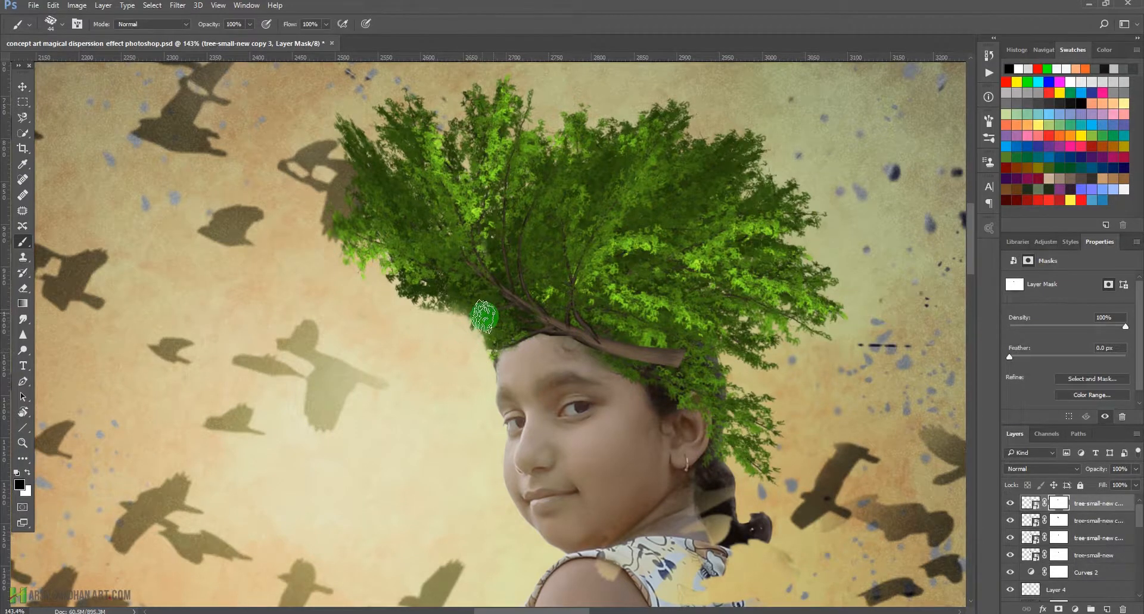
Step: Paint white on the tree mask to restore leaves along the foliage edge next to the forehead
key(x)
click(490, 320)
drag(481, 322, 442, 290)
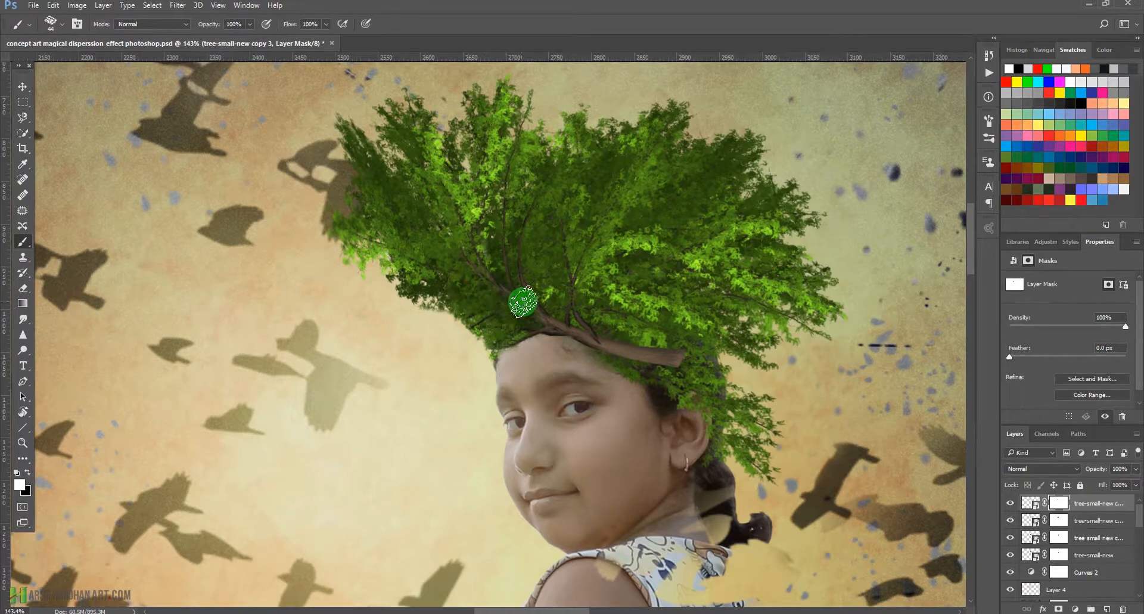
drag(708, 387, 625, 410)
drag(726, 401, 758, 414)
mouse_move(350, 273)
mouse_down()
mouse_move(432, 253)
mouse_move(435, 267)
mouse_move(450, 249)
mouse_move(441, 266)
mouse_move(460, 303)
mouse_move(464, 238)
mouse_move(452, 241)
mouse_move(461, 295)
mouse_move(466, 210)
mouse_move(457, 191)
mouse_move(463, 242)
mouse_move(448, 268)
mouse_up()
Step: Paint black on the tree mask to trim the outer foliage edge beside the flying birds
key(x)
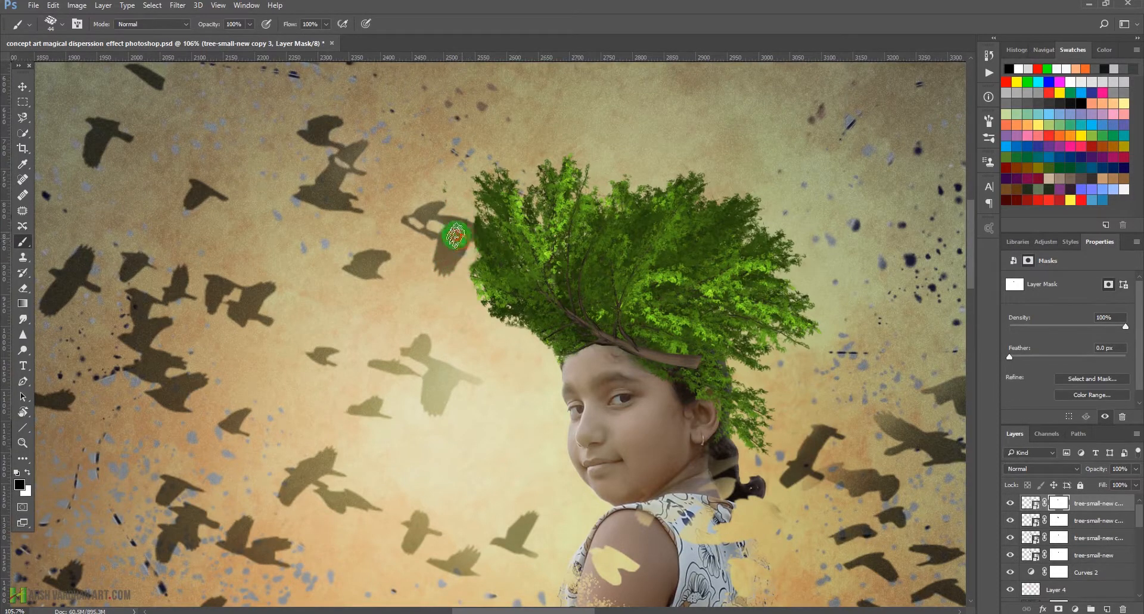
mouse_move(453, 230)
mouse_down()
mouse_move(476, 232)
mouse_move(451, 223)
mouse_move(475, 228)
mouse_move(470, 214)
mouse_move(476, 296)
mouse_up()
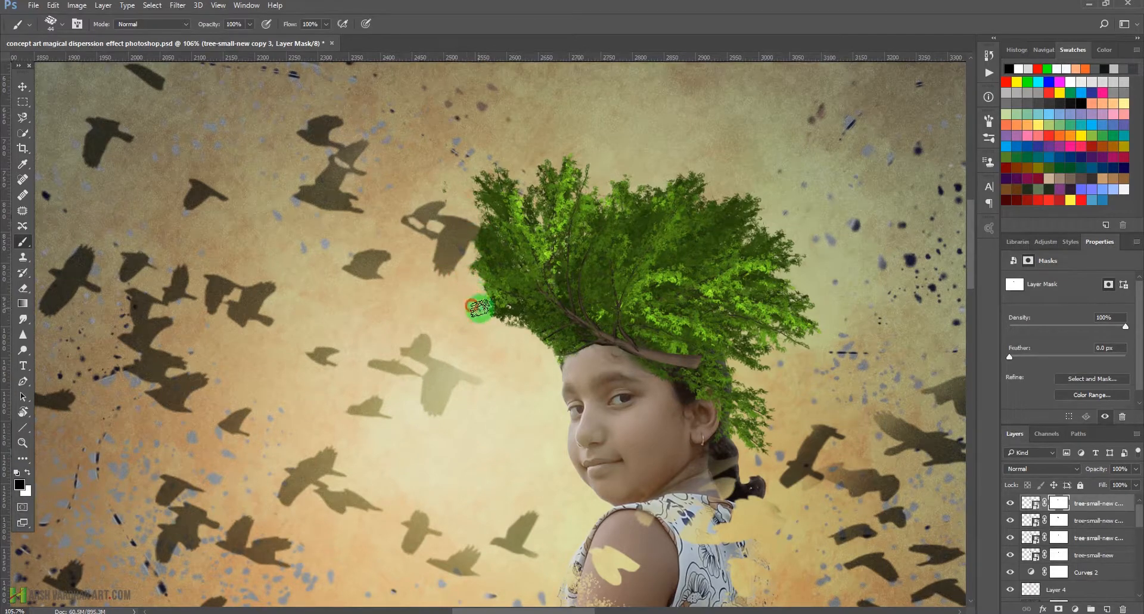
drag(497, 337, 480, 306)
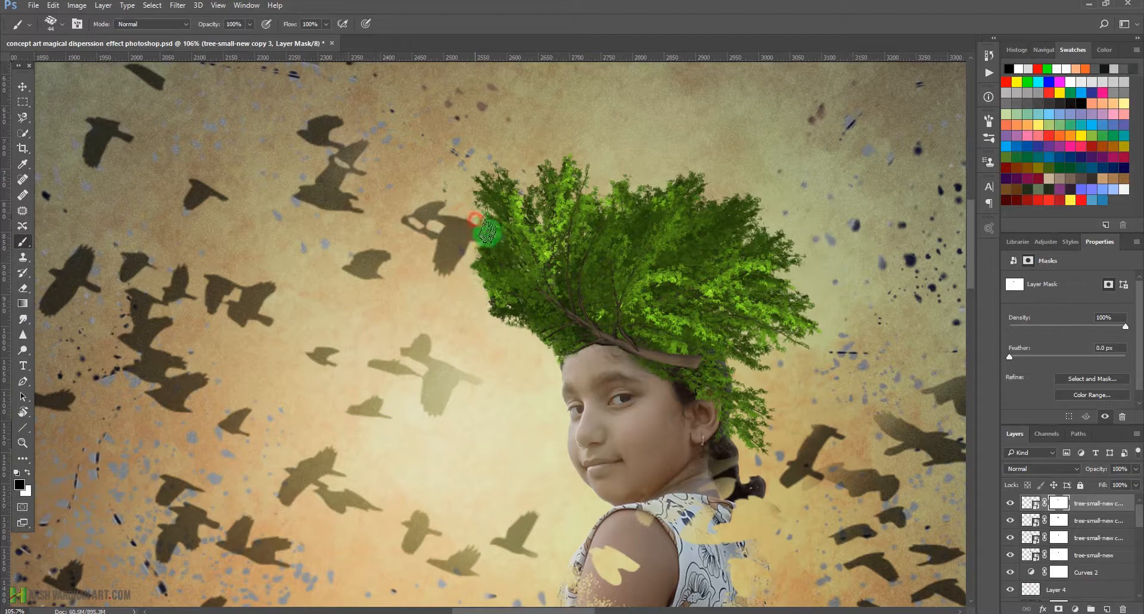
Step: Paint white on the tree mask to refine the foliage from the hairline along the trunk to the ear
mouse_move(703, 376)
mouse_down()
mouse_move(645, 390)
mouse_move(649, 439)
mouse_move(529, 564)
mouse_move(548, 240)
mouse_move(539, 270)
mouse_move(559, 314)
mouse_move(457, 214)
mouse_move(531, 281)
mouse_move(510, 299)
mouse_move(444, 299)
mouse_move(528, 349)
mouse_move(502, 285)
mouse_up()
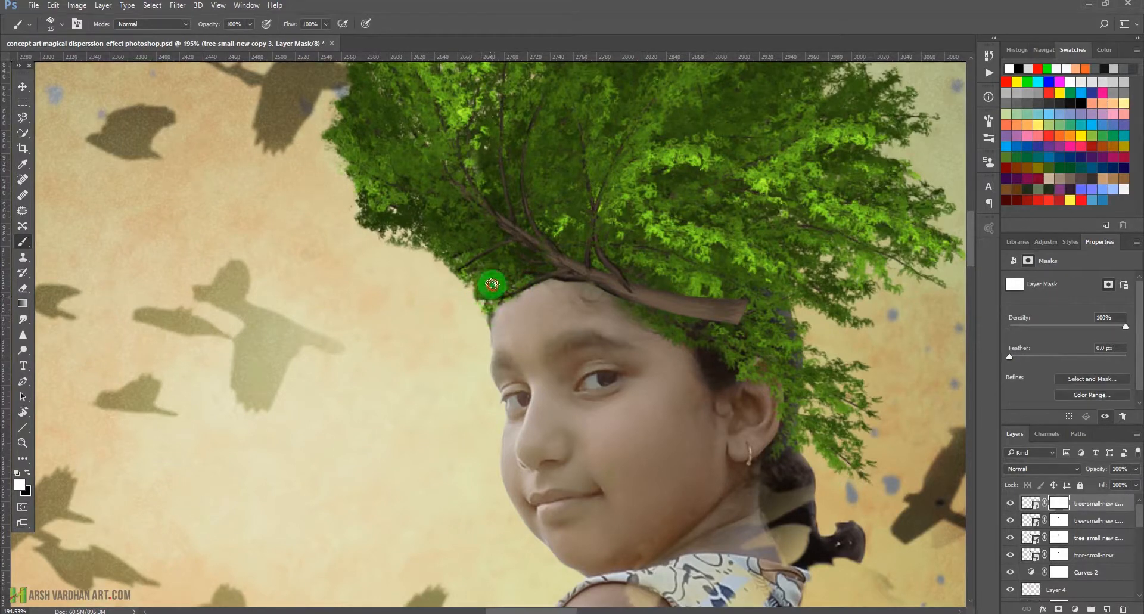
click(578, 269)
click(626, 286)
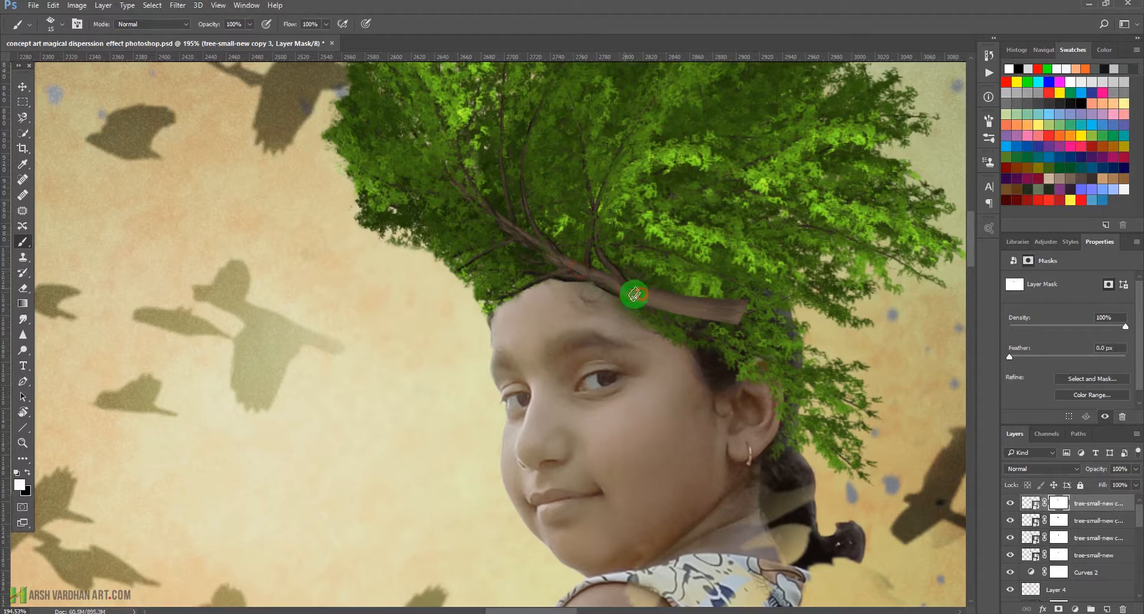
mouse_move(634, 294)
mouse_down()
mouse_move(721, 333)
mouse_move(761, 365)
mouse_up()
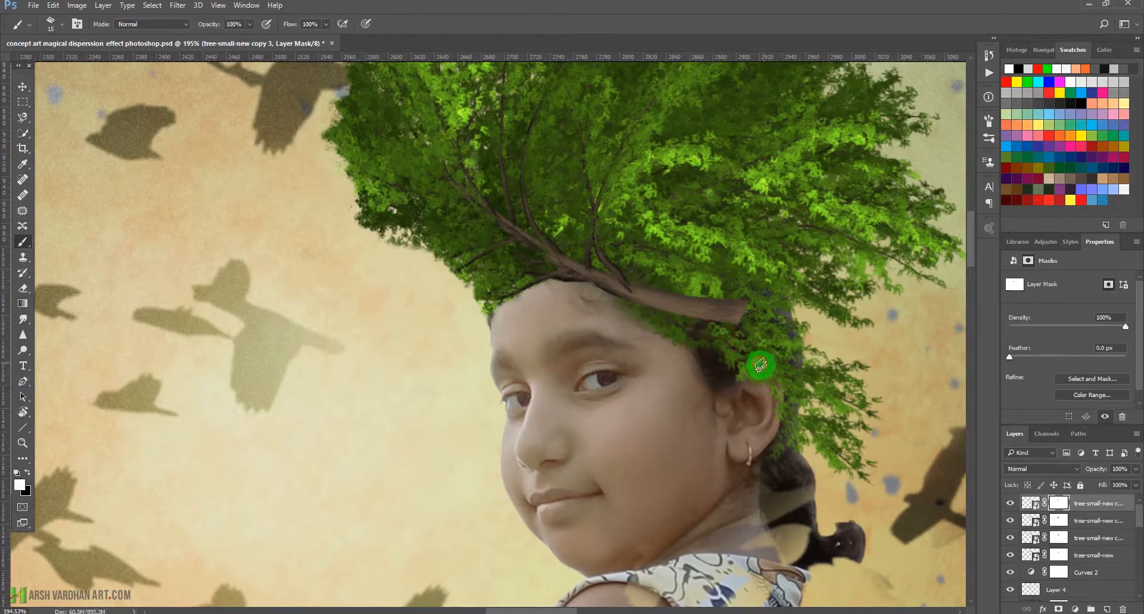
drag(682, 328, 595, 314)
drag(669, 351, 628, 357)
mouse_move(699, 361)
mouse_down()
mouse_move(666, 367)
mouse_move(712, 378)
mouse_move(682, 376)
mouse_move(669, 352)
mouse_move(704, 381)
mouse_up()
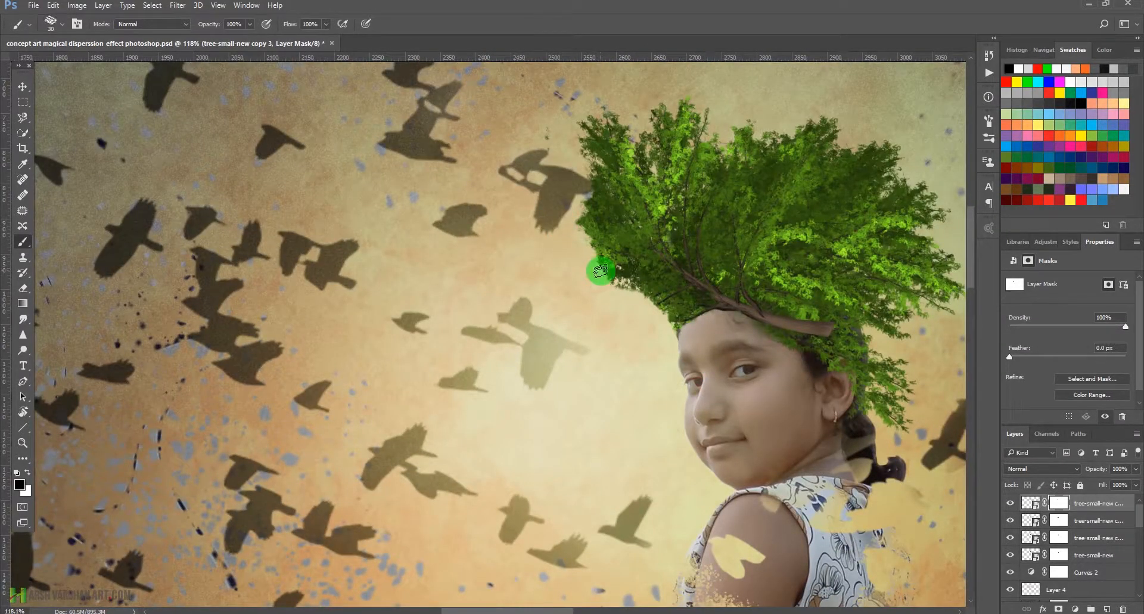
Step: Paint black on the tree mask to clean up the protruding leaves on the foliage edge facing the birds
mouse_move(611, 294)
mouse_down()
mouse_move(580, 272)
mouse_move(586, 237)
mouse_up()
click(578, 230)
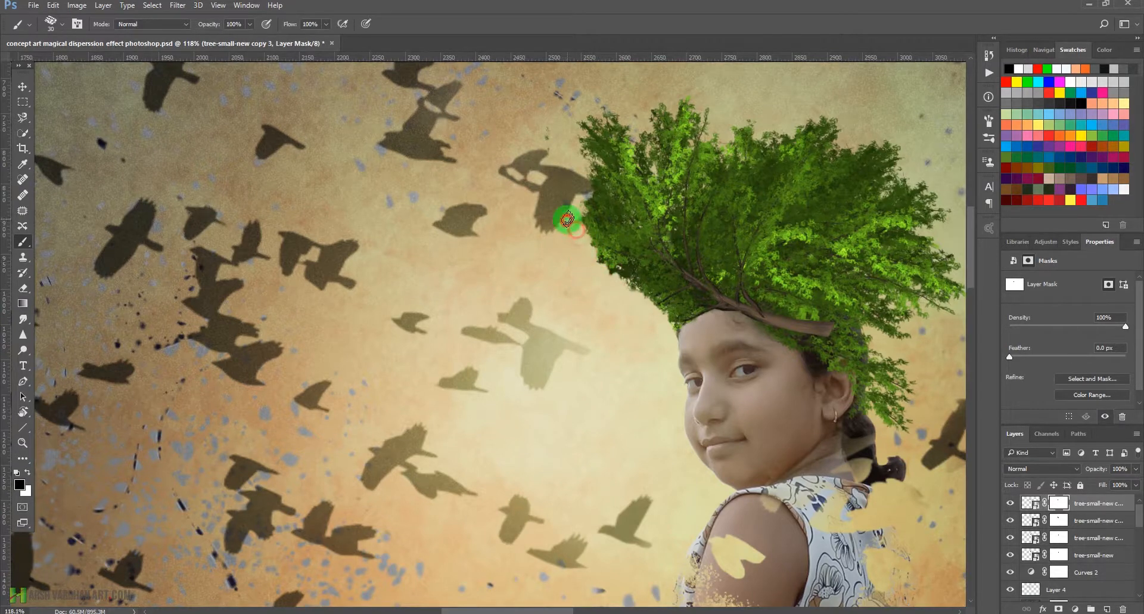
mouse_move(793, 299)
mouse_down()
mouse_move(710, 357)
mouse_move(702, 332)
mouse_move(536, 314)
mouse_move(623, 353)
mouse_move(288, 243)
mouse_move(309, 224)
mouse_move(365, 275)
mouse_up()
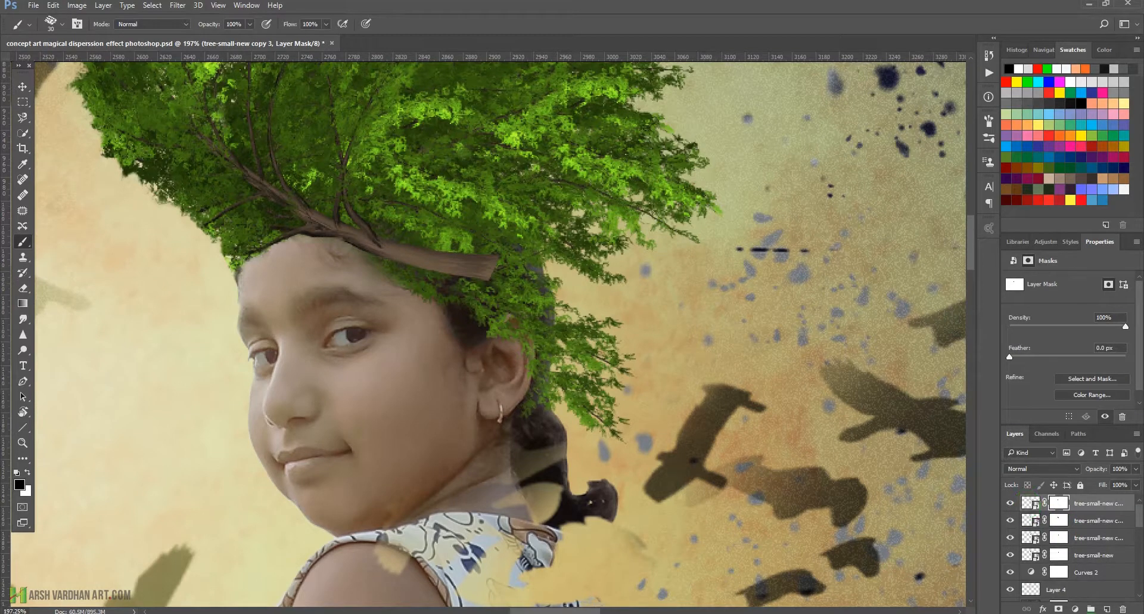
Step: Add a new empty layer above the tree layers and activate the Pen tool
click(1106, 608)
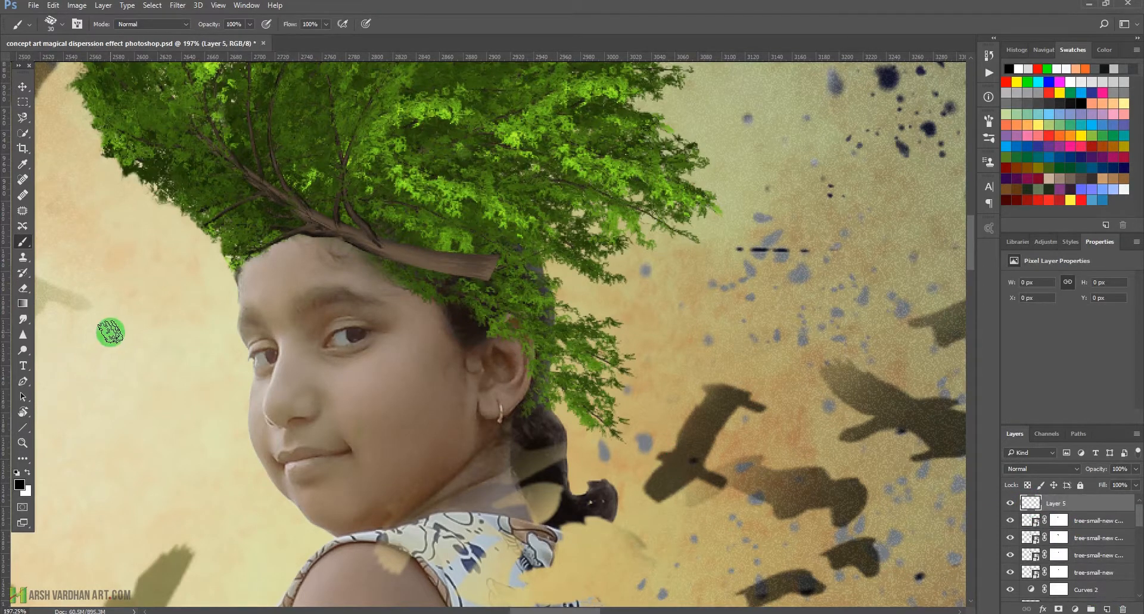
key(p)
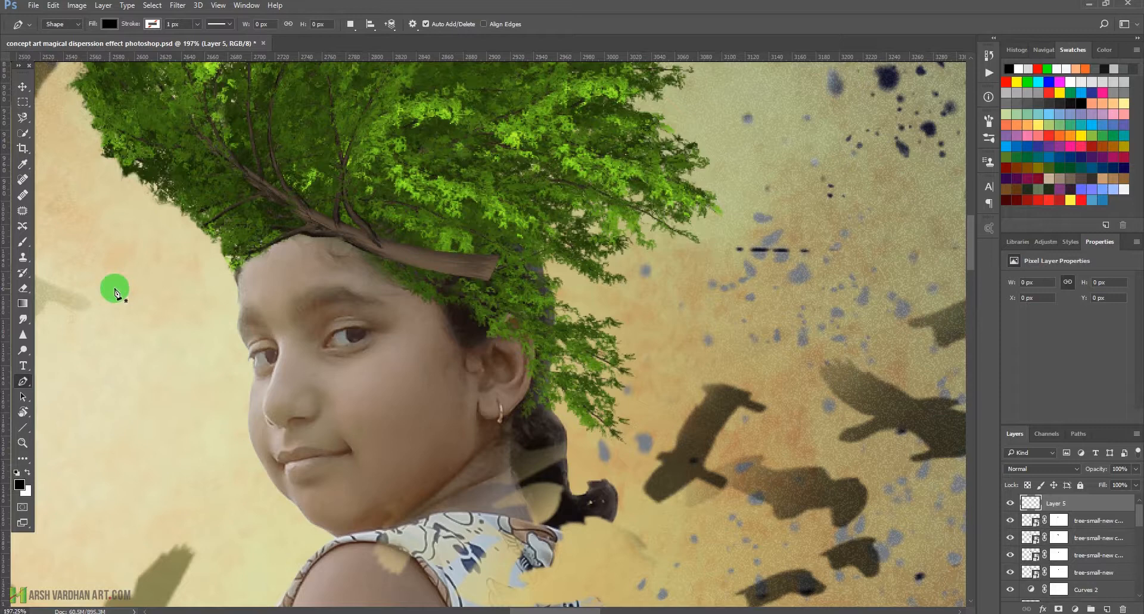
click(236, 271)
drag(307, 240, 360, 260)
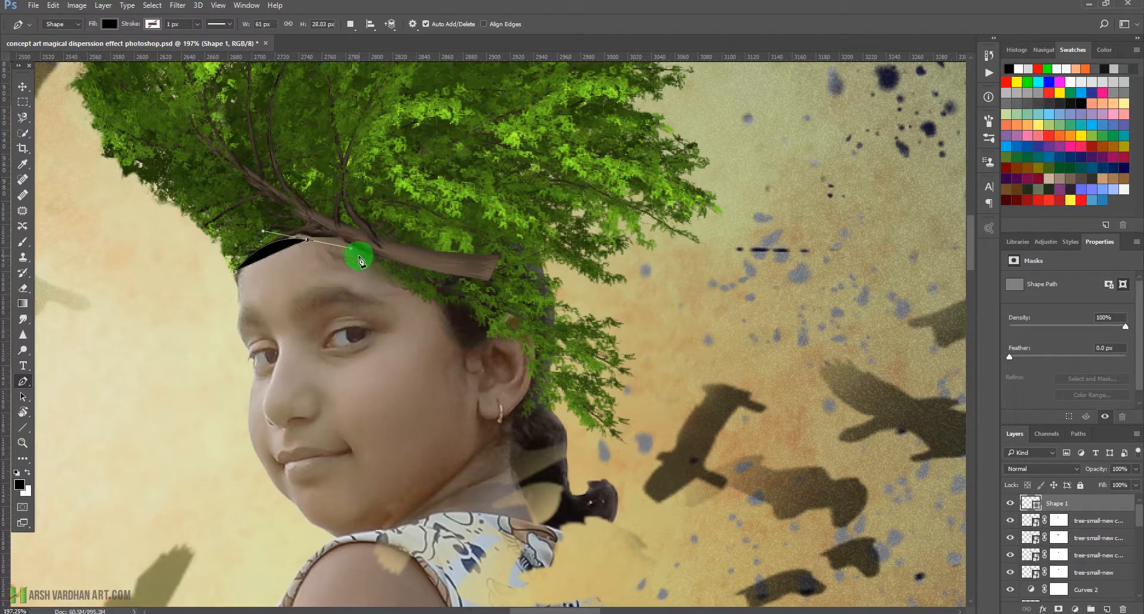
key(ctrl+alt+z)
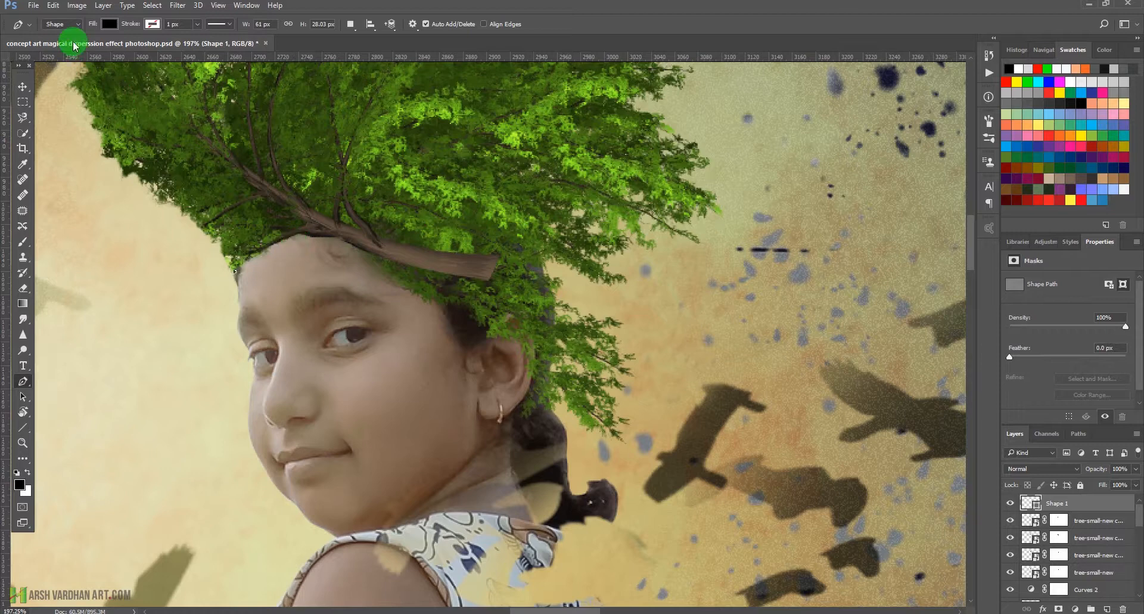
key(ctrl+alt+z)
Step: Set the Pen tool to Path mode and trace a path on Layer 5 along the hairline from forehead to ear
click(76, 25)
click(57, 38)
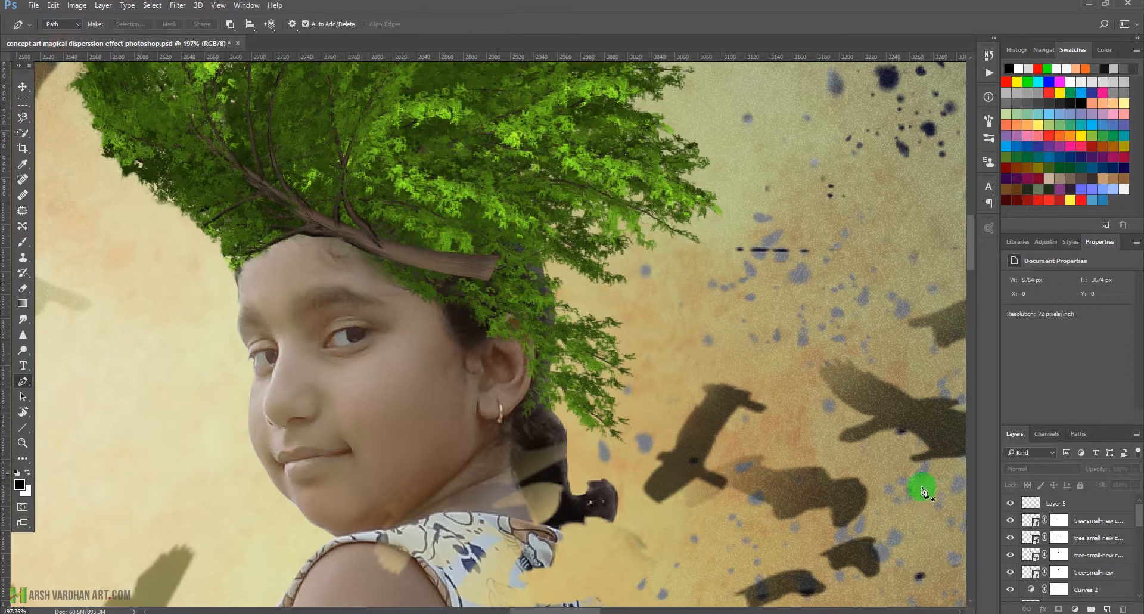
click(1037, 504)
click(1071, 505)
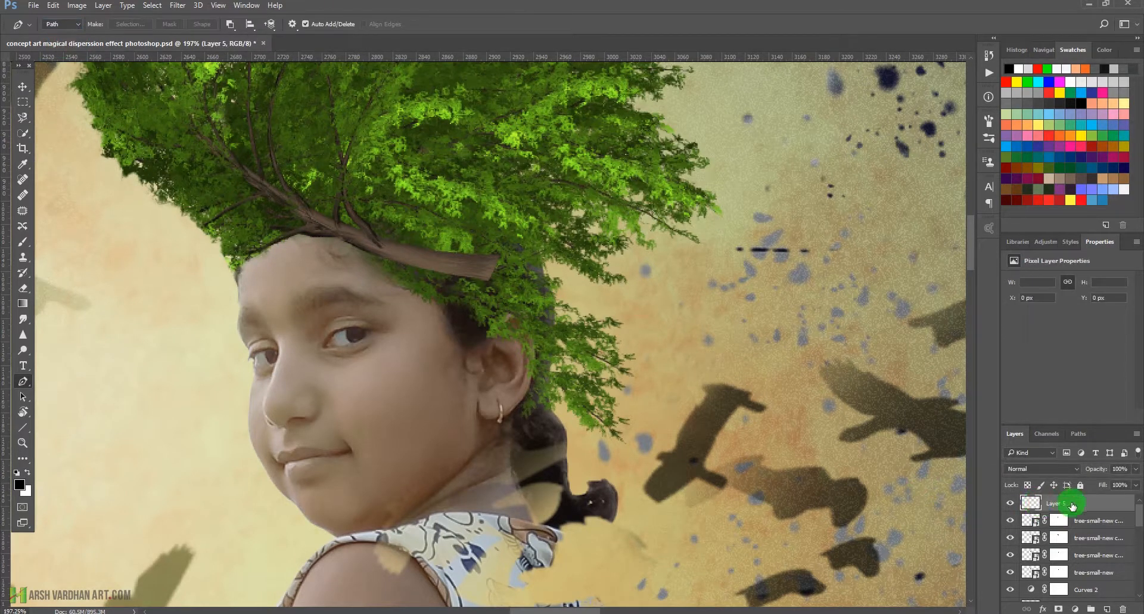
click(224, 258)
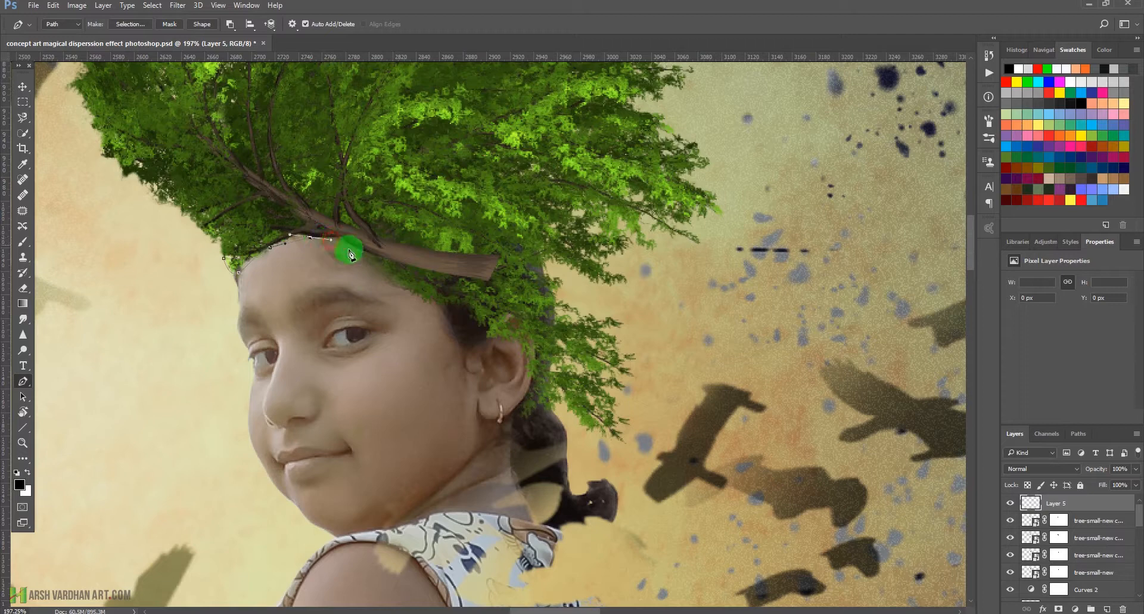
drag(368, 276, 494, 333)
Step: Start the Tree render filter on the path with leaves amount 0, branches height 145 and branches thickness 93
click(182, 9)
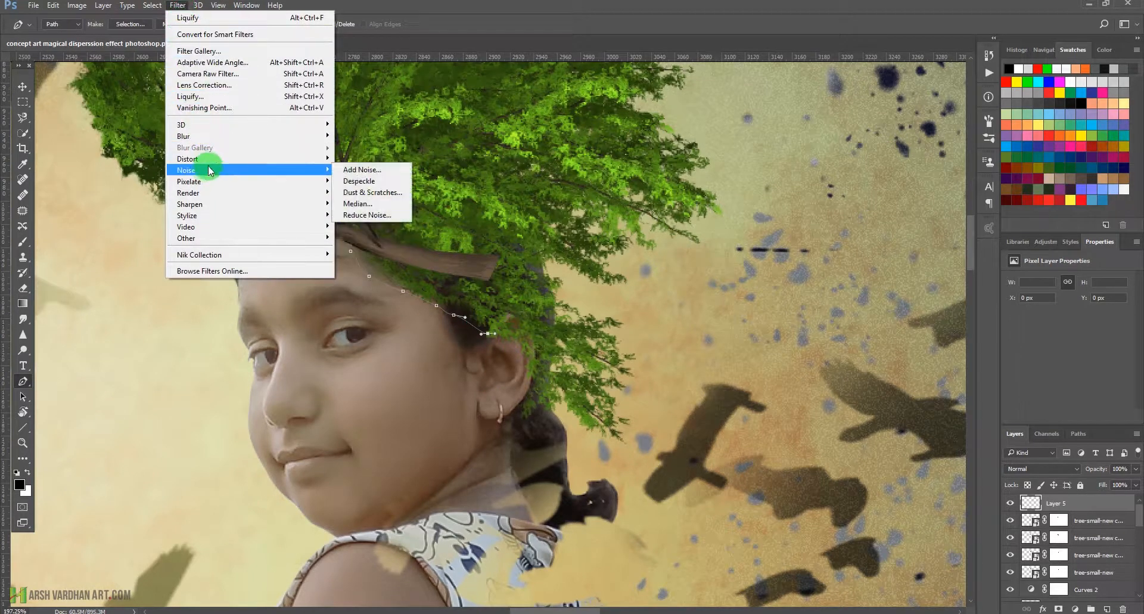
mouse_move(212, 192)
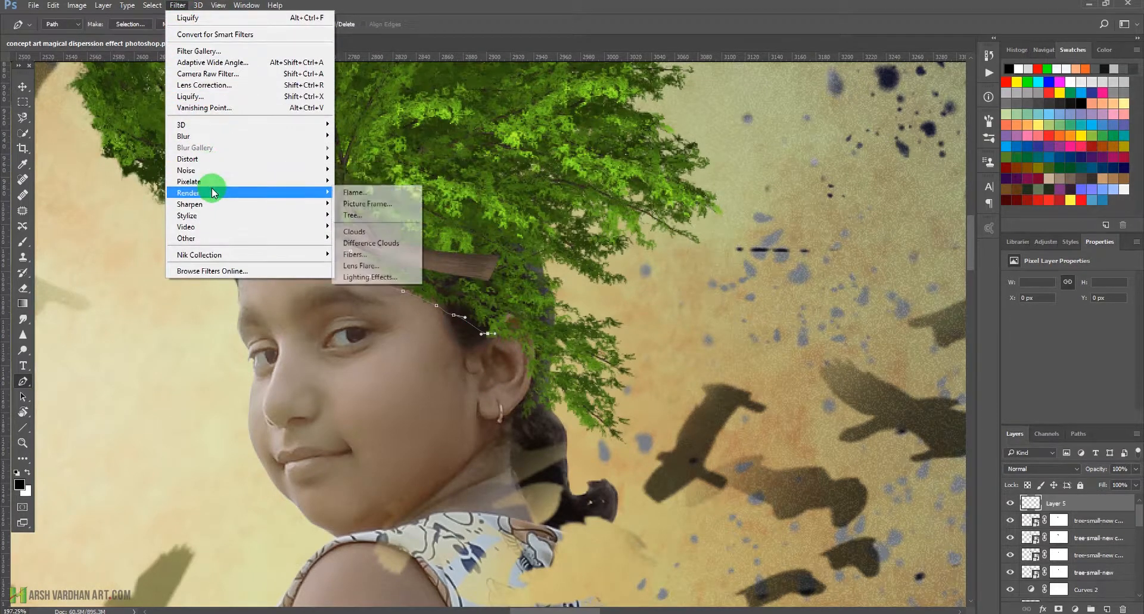
click(352, 216)
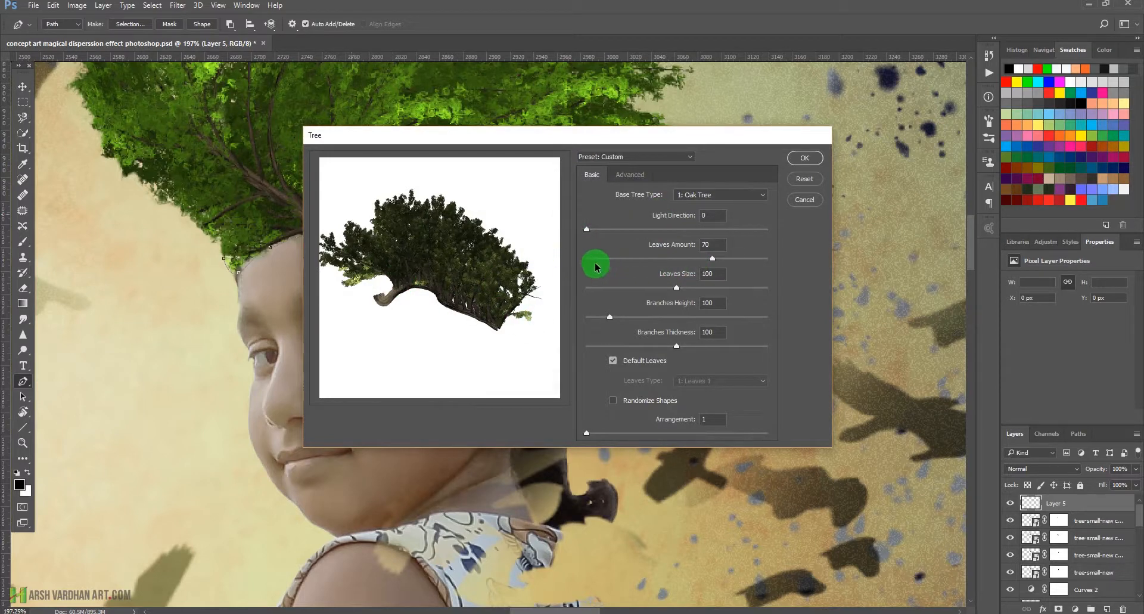
drag(590, 261, 543, 258)
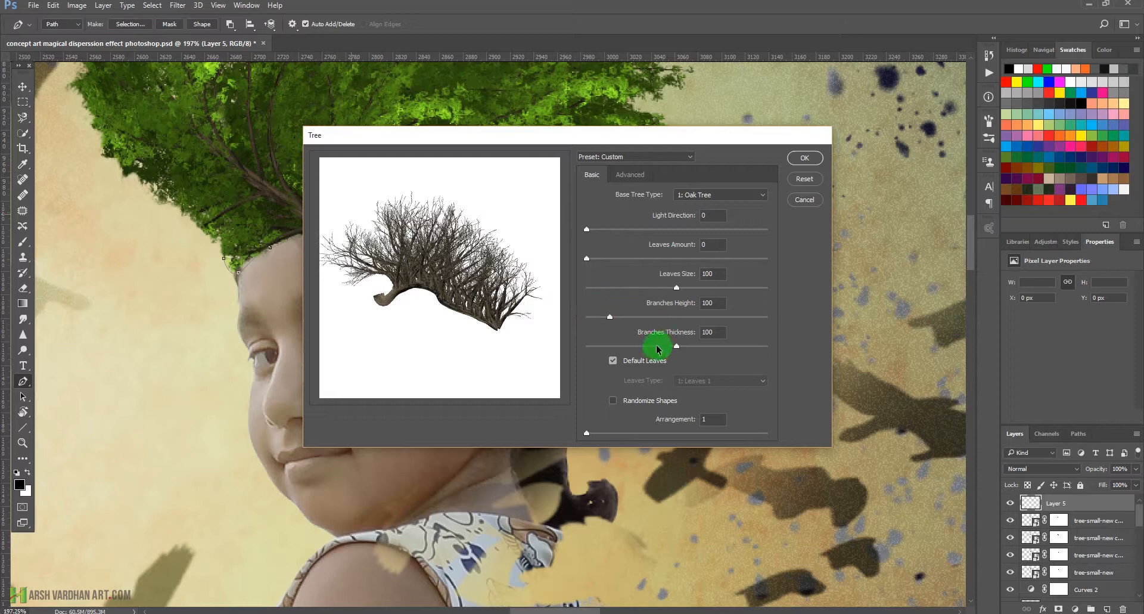
drag(604, 323, 688, 349)
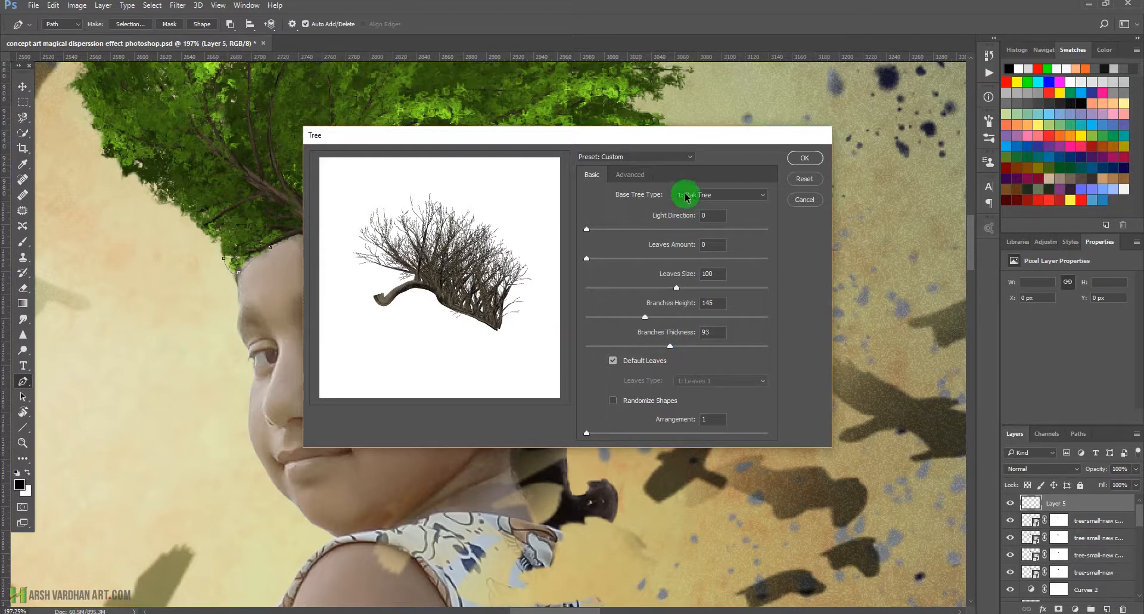
Step: Preview bare branches of the base tree types from Redwood through Shrub along the hairline path
click(717, 196)
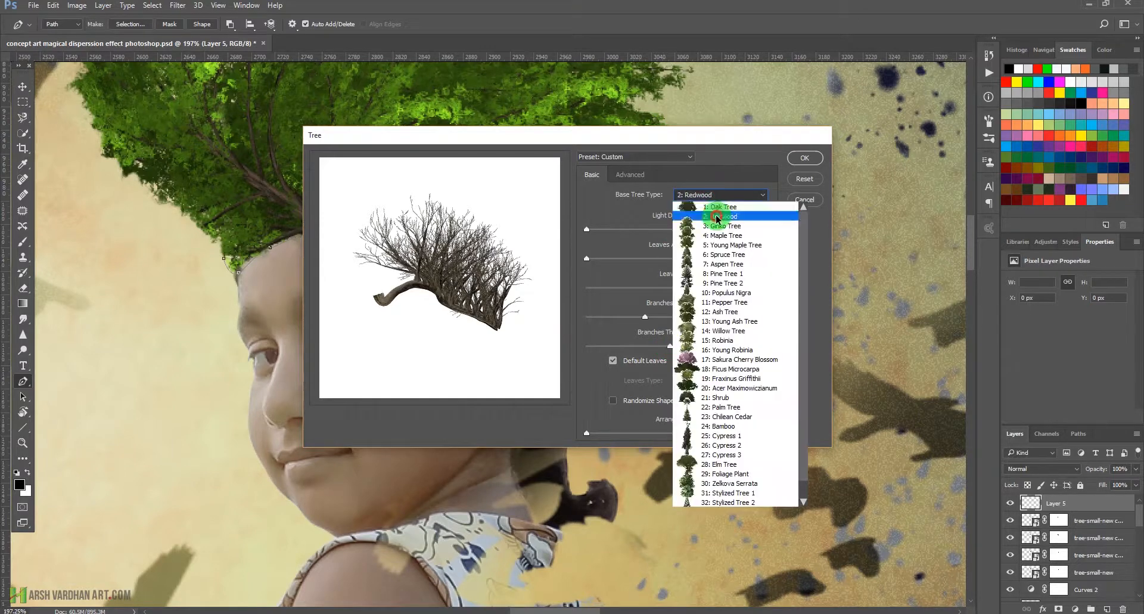
click(717, 217)
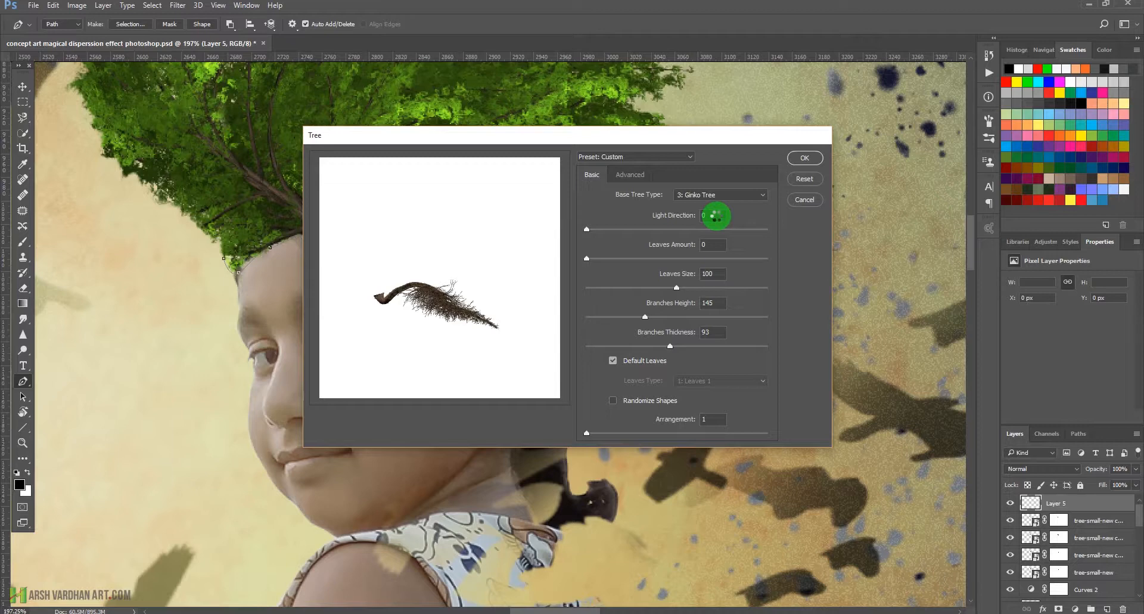
key(Down)
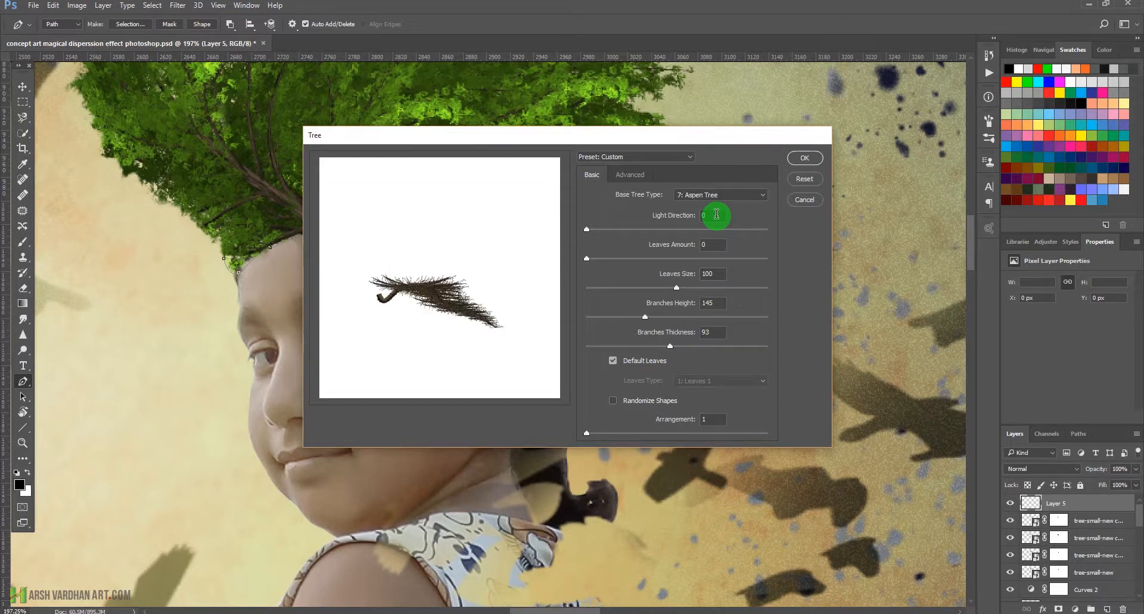
key(Down)
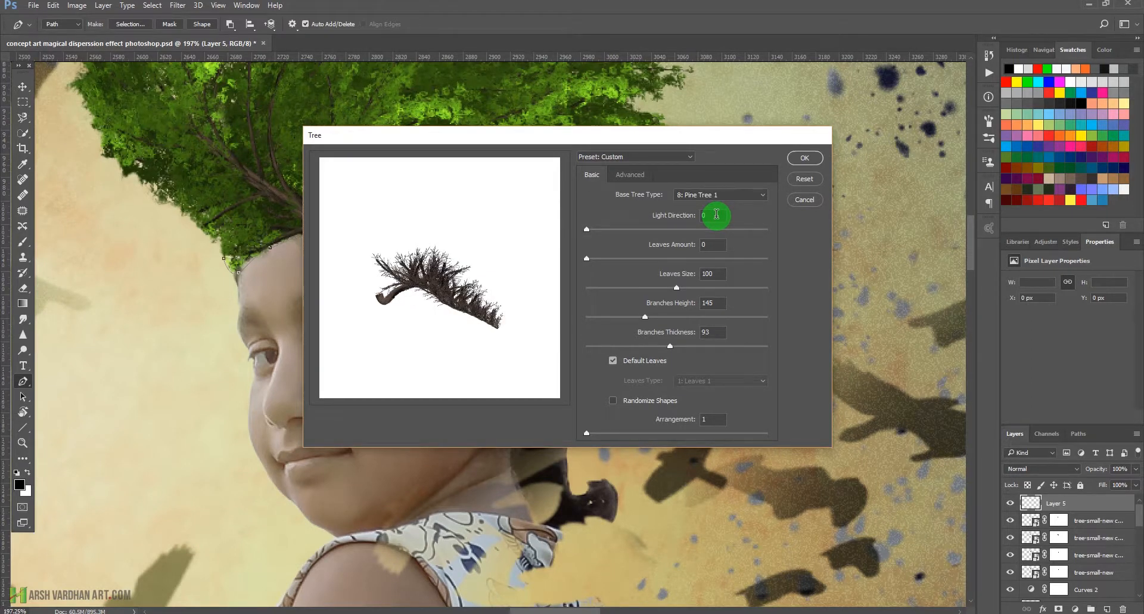
key(Down)
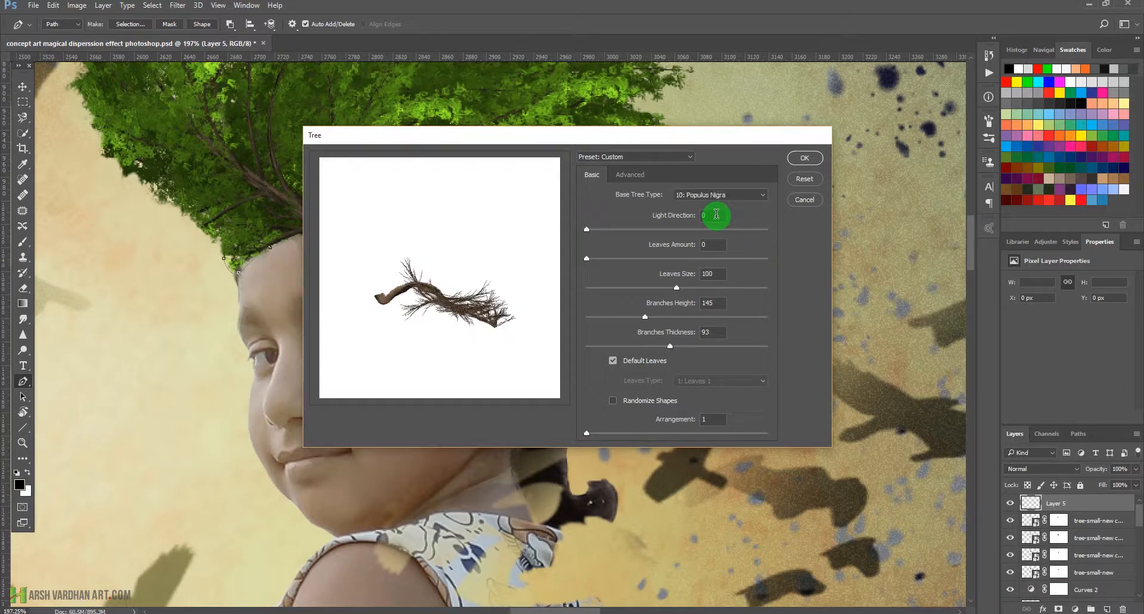
key(Up)
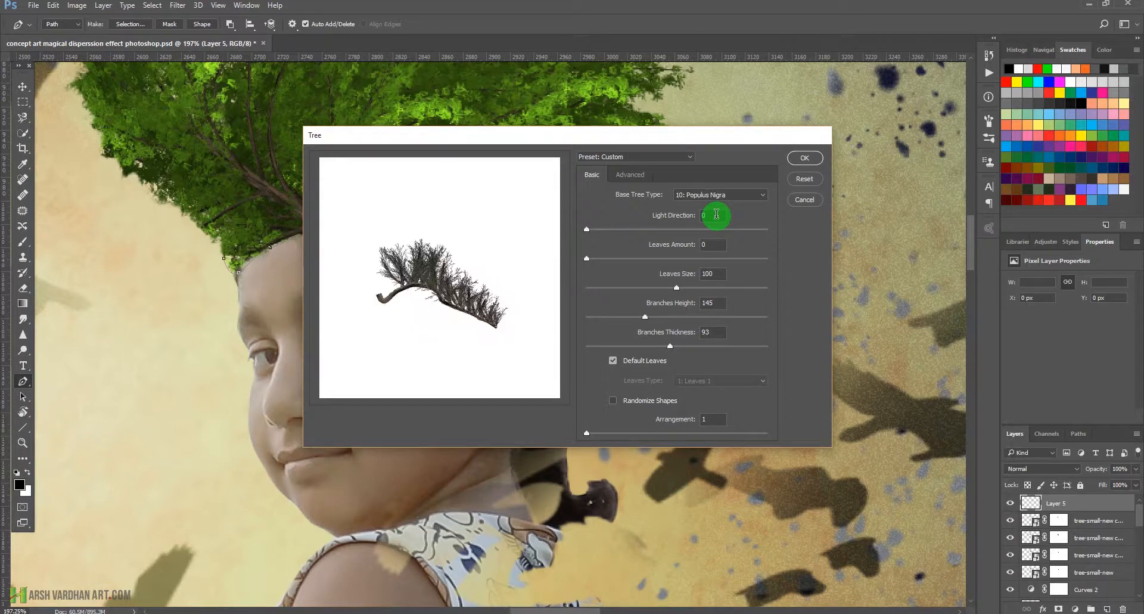
key(Down)
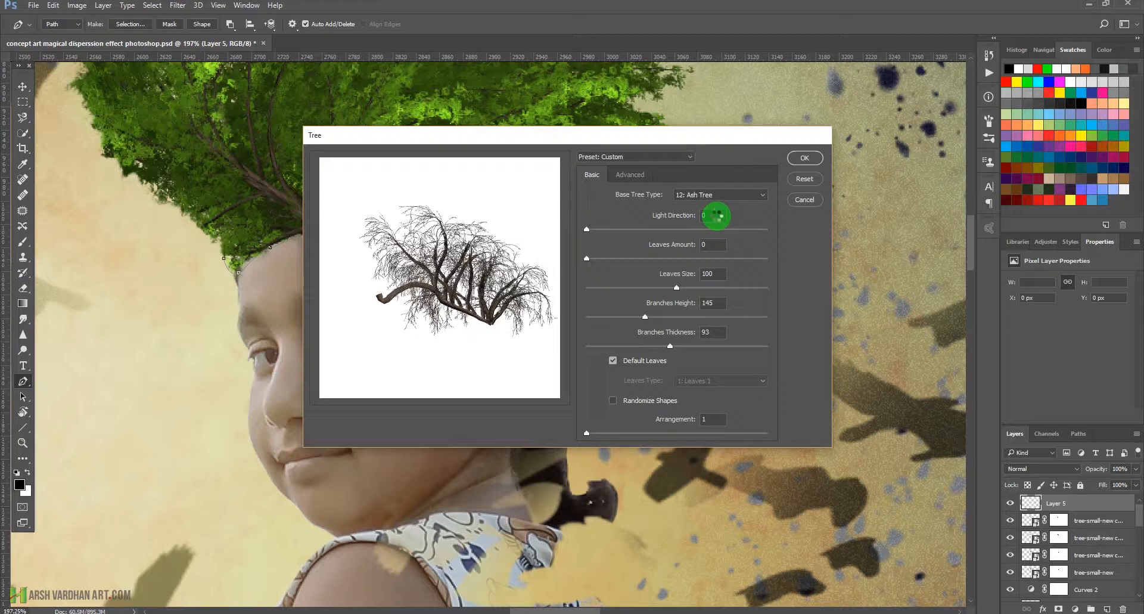
key(Down)
key(Down)
key(Down)
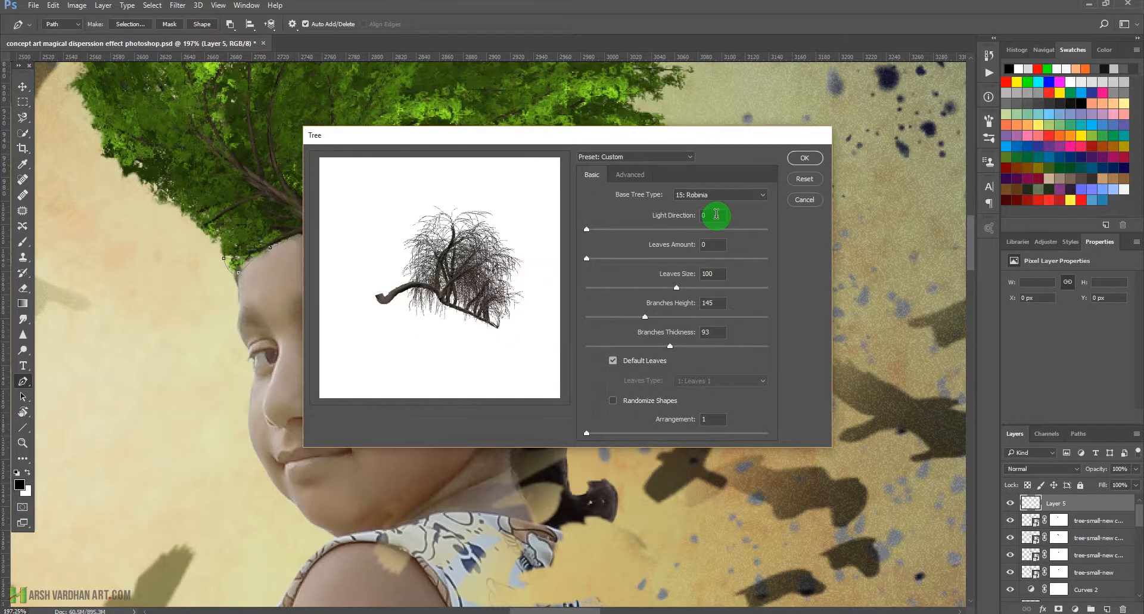
key(Down)
key(Down)
key(Down)
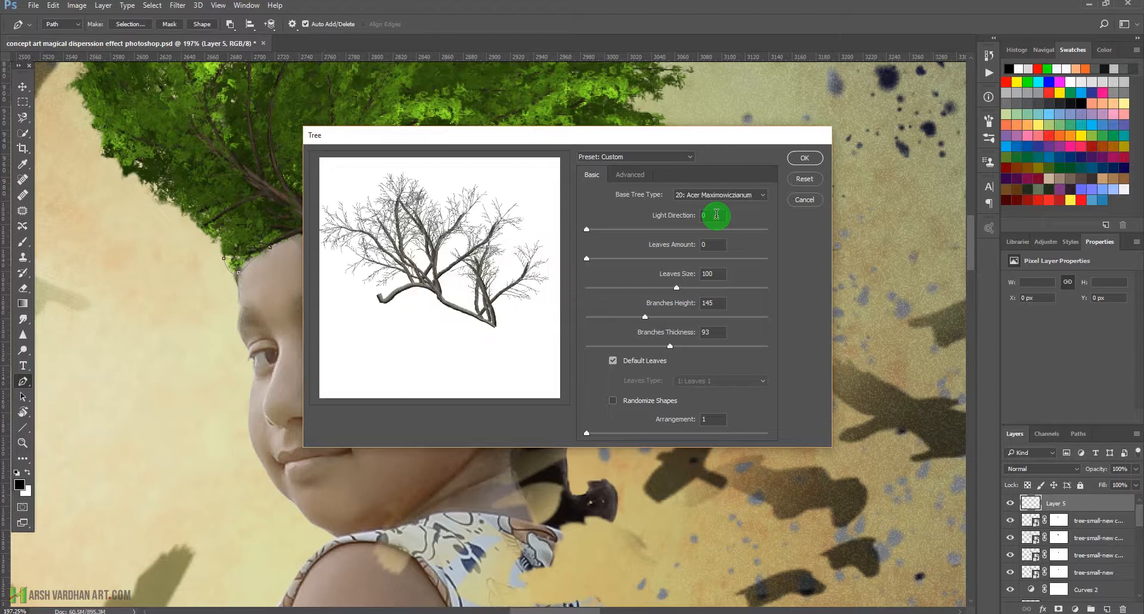
key(Down)
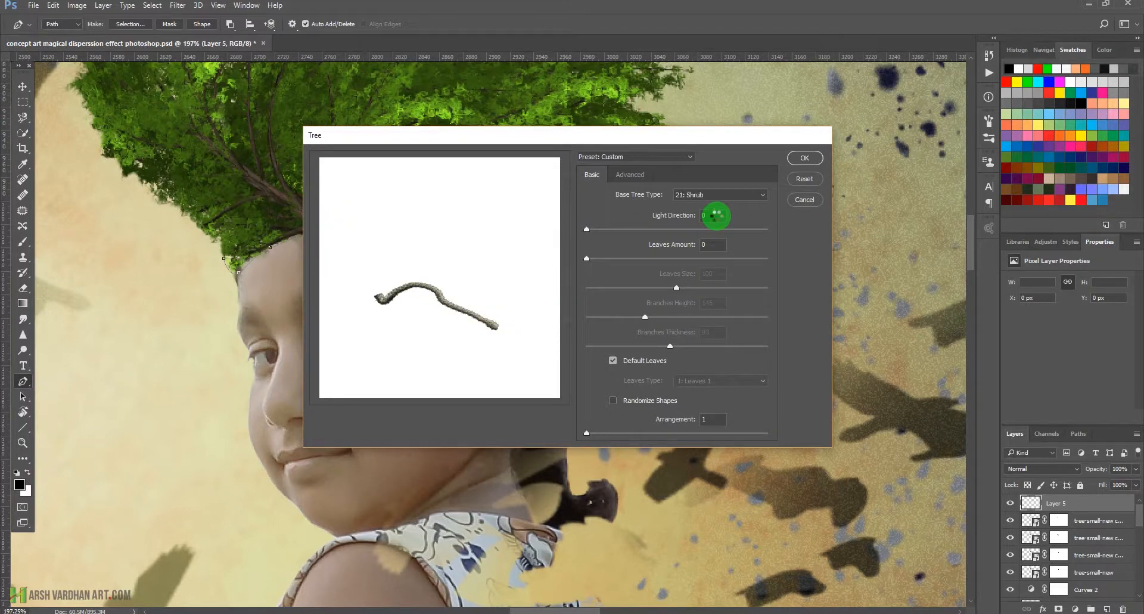
Step: Set the base tree type to 10: Populus Nigra and render the branches along the hairline on Layer 5
key(Up)
key(Up)
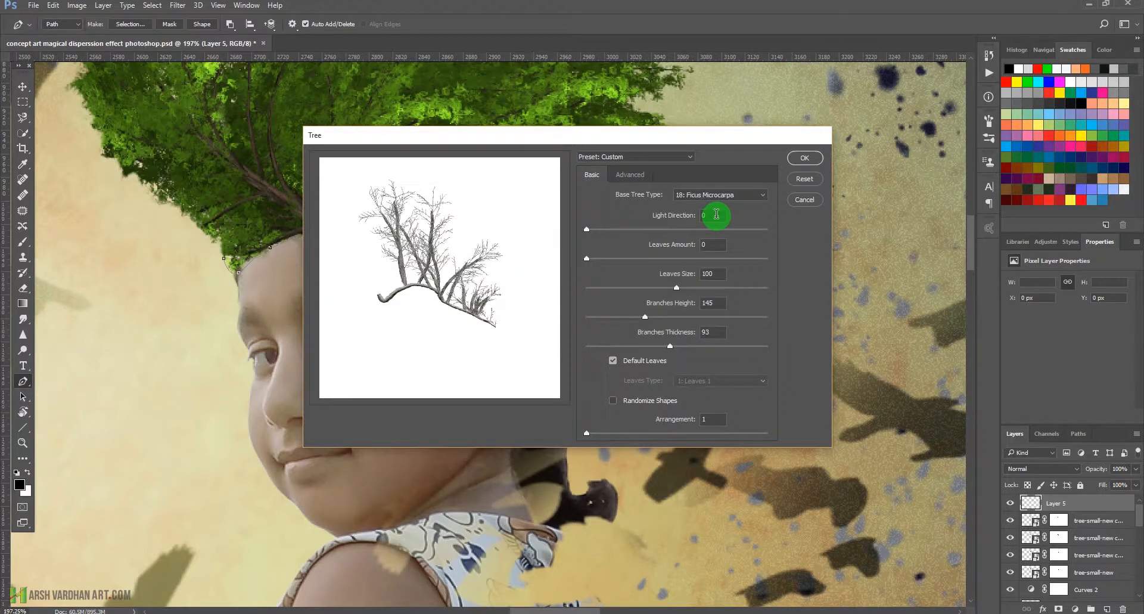
key(Up)
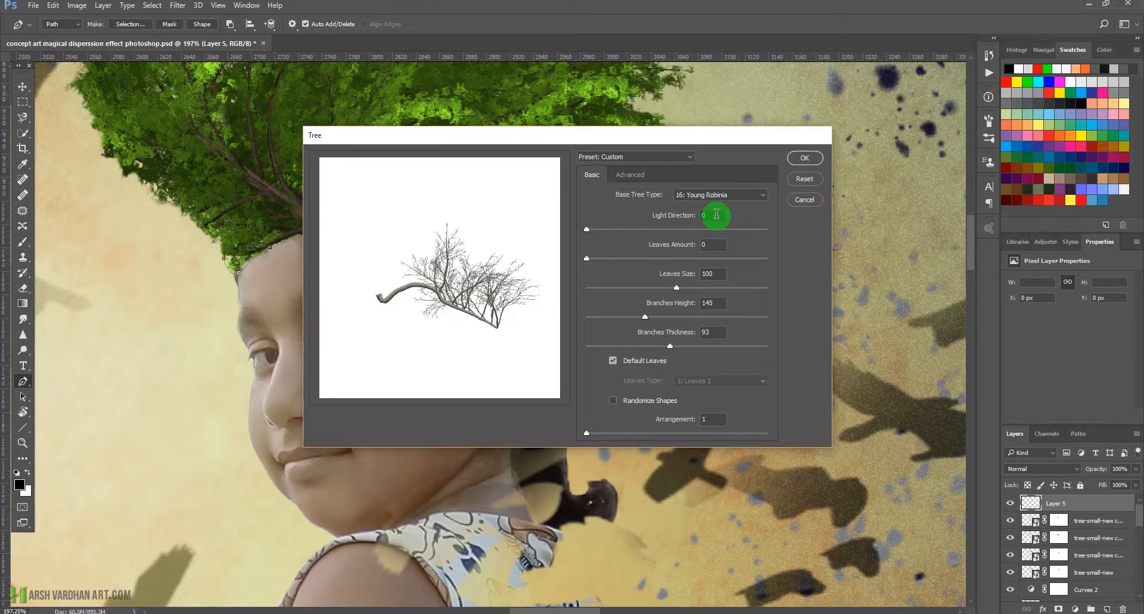
key(Up)
key(Up)
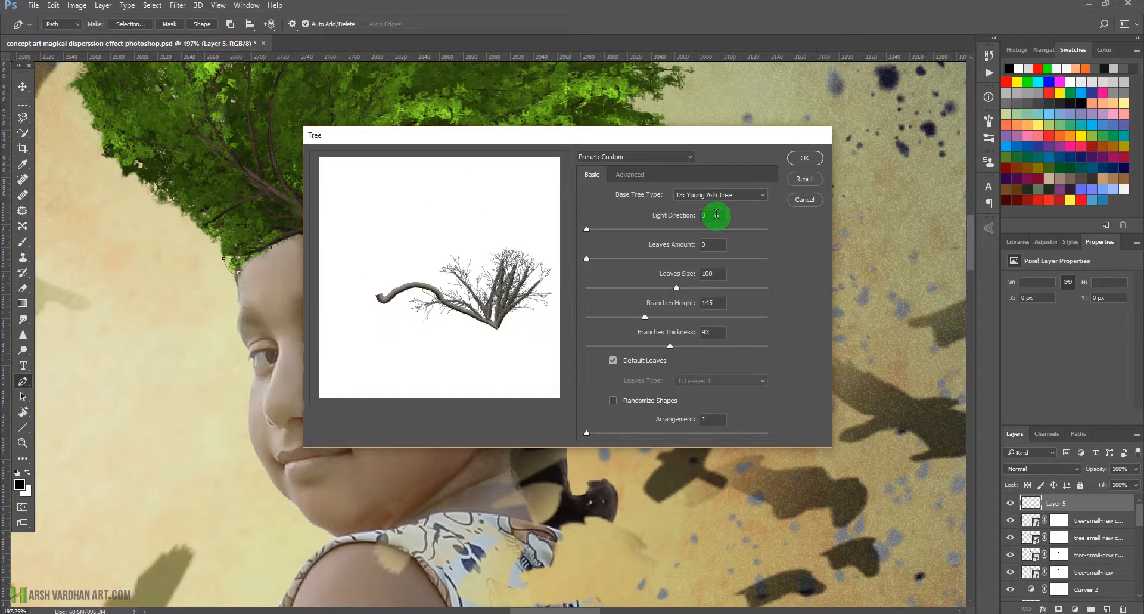
key(Up)
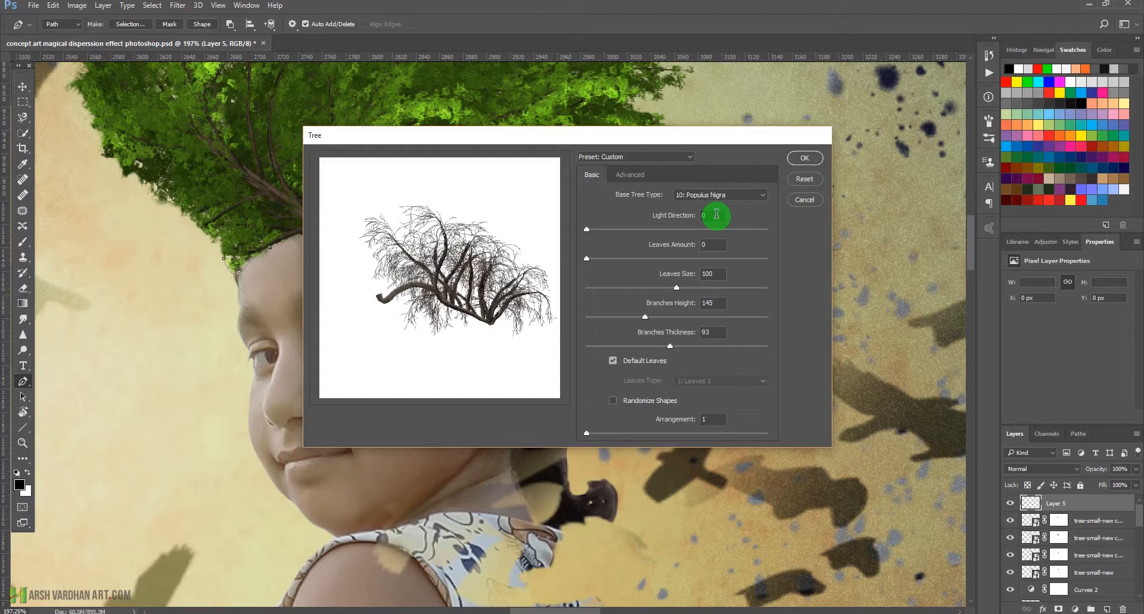
key(Up)
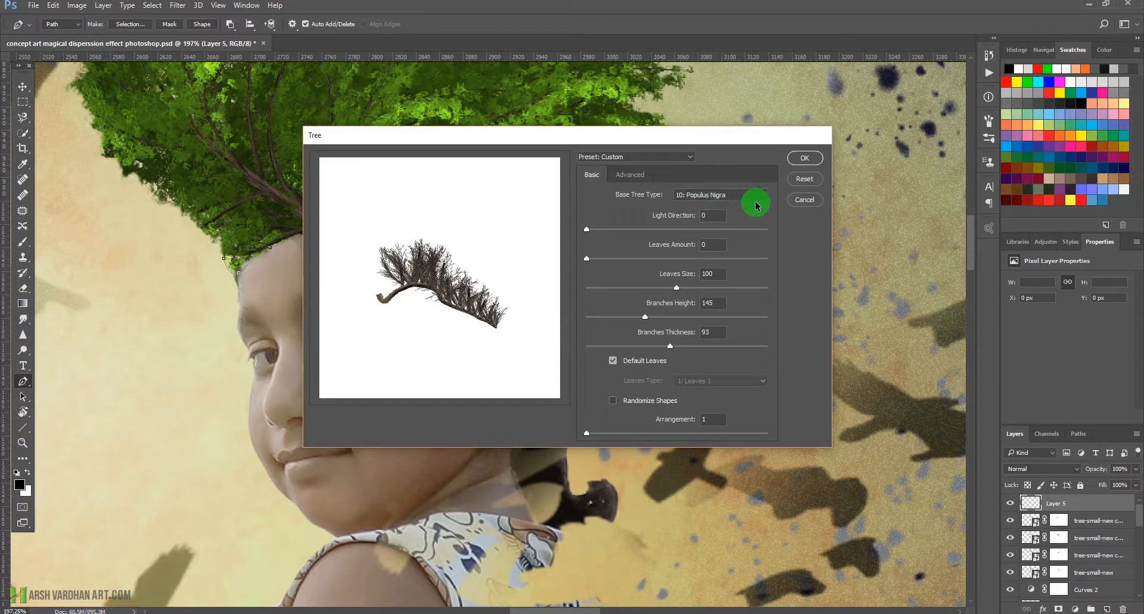
click(810, 157)
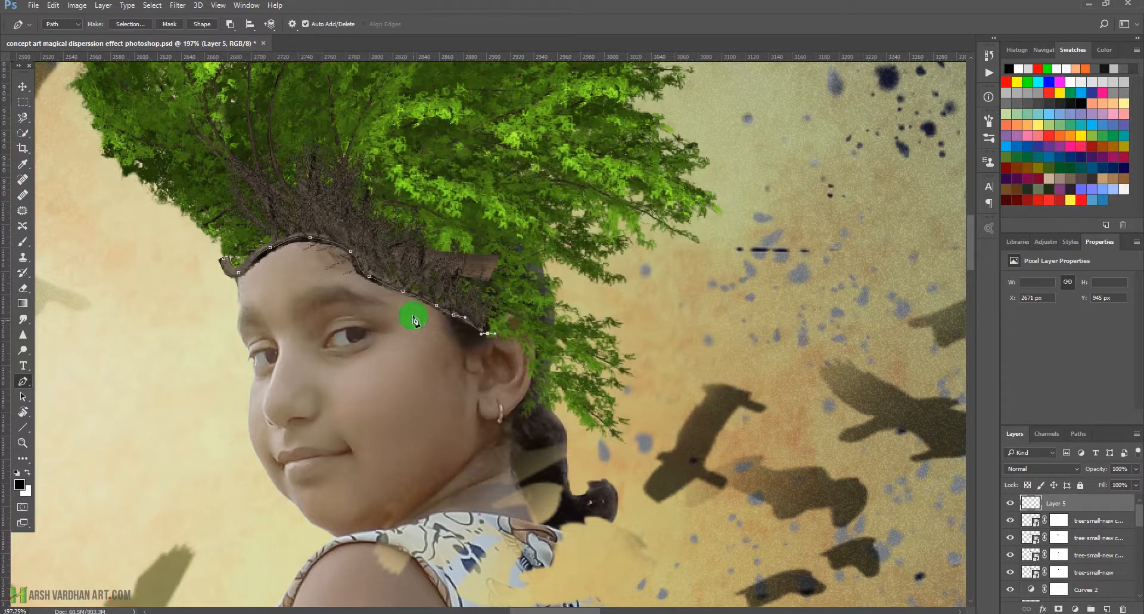
Step: Deselect the hairline work path and return to the layer list
drag(419, 262, 339, 307)
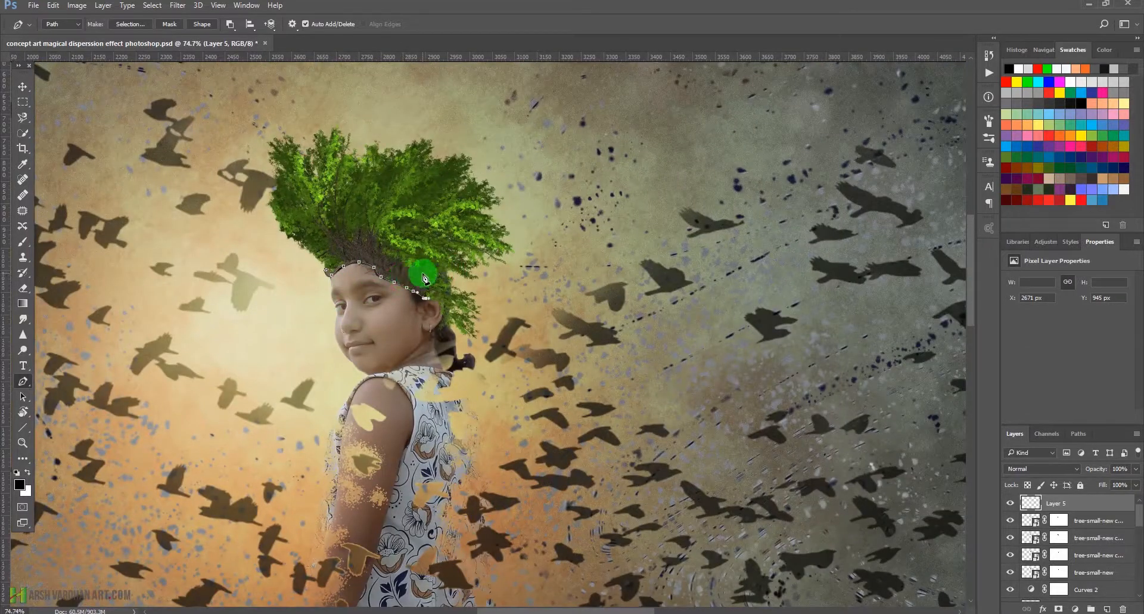
click(1078, 433)
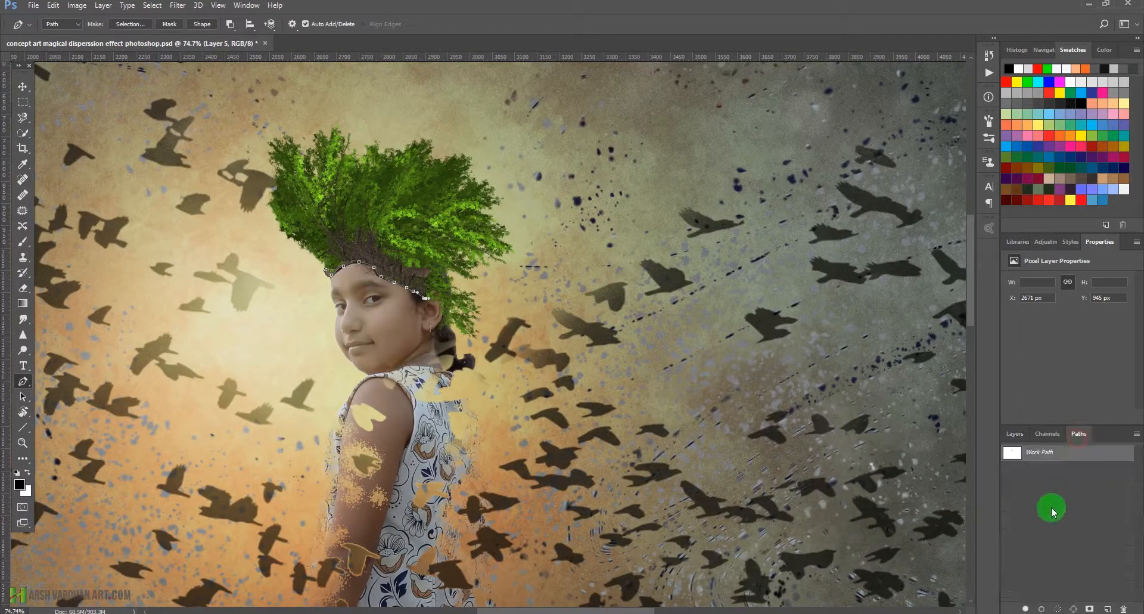
click(1052, 503)
click(1010, 439)
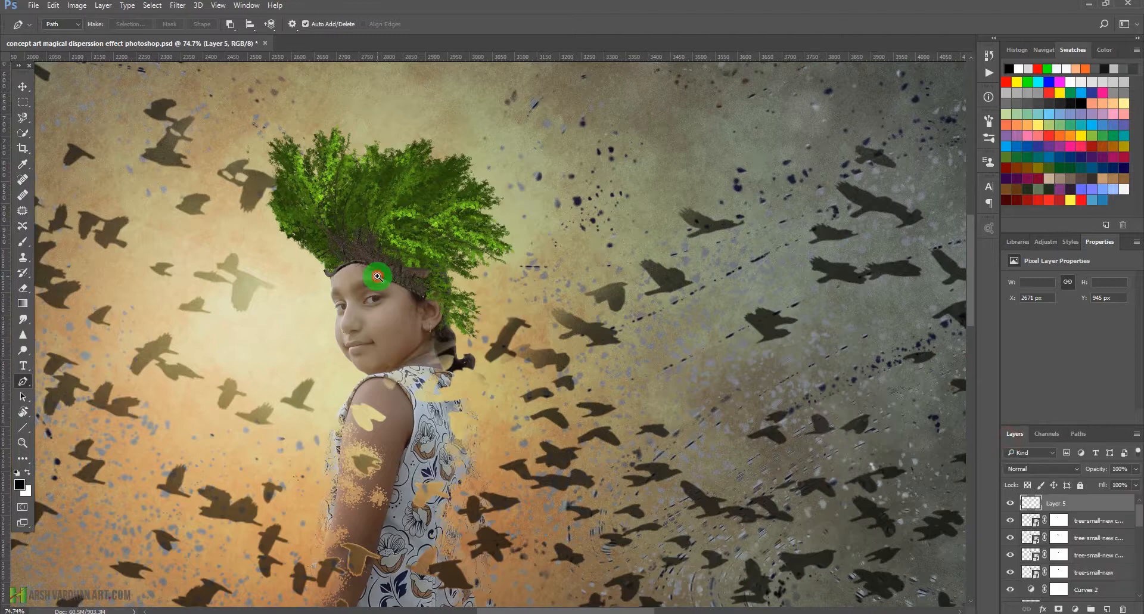
Step: Move the rendered branches on Layer 5 to X 2678 px, Y 938 px to fit the girl's hairline
drag(375, 273, 429, 314)
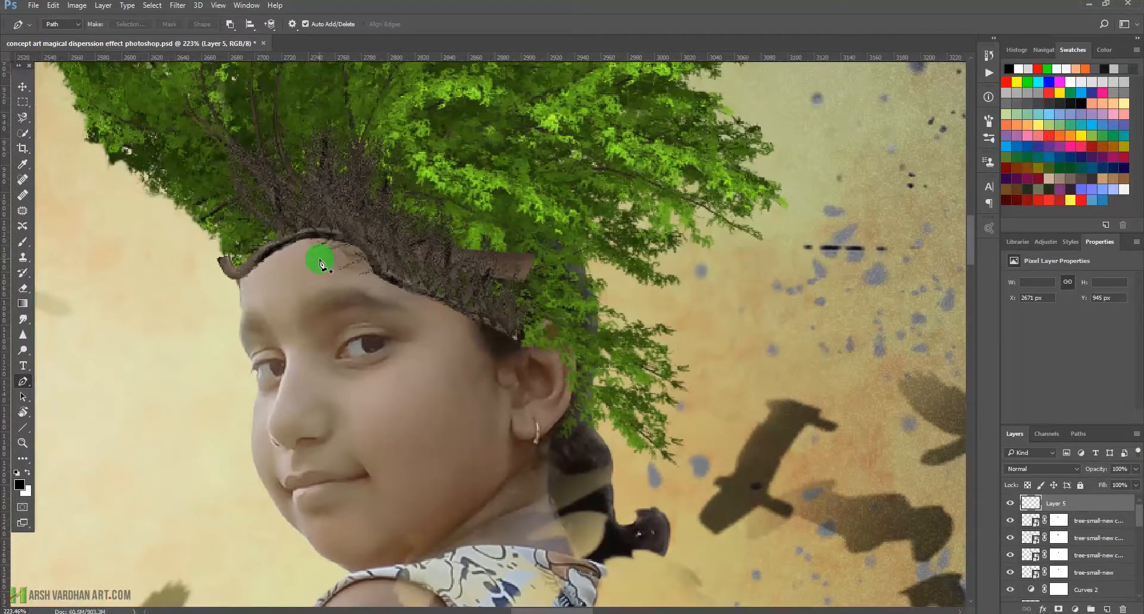
key(v)
drag(374, 244, 350, 358)
drag(421, 374, 431, 264)
mouse_move(501, 299)
mouse_down()
mouse_move(485, 288)
mouse_move(487, 307)
mouse_move(457, 311)
mouse_move(514, 310)
mouse_up()
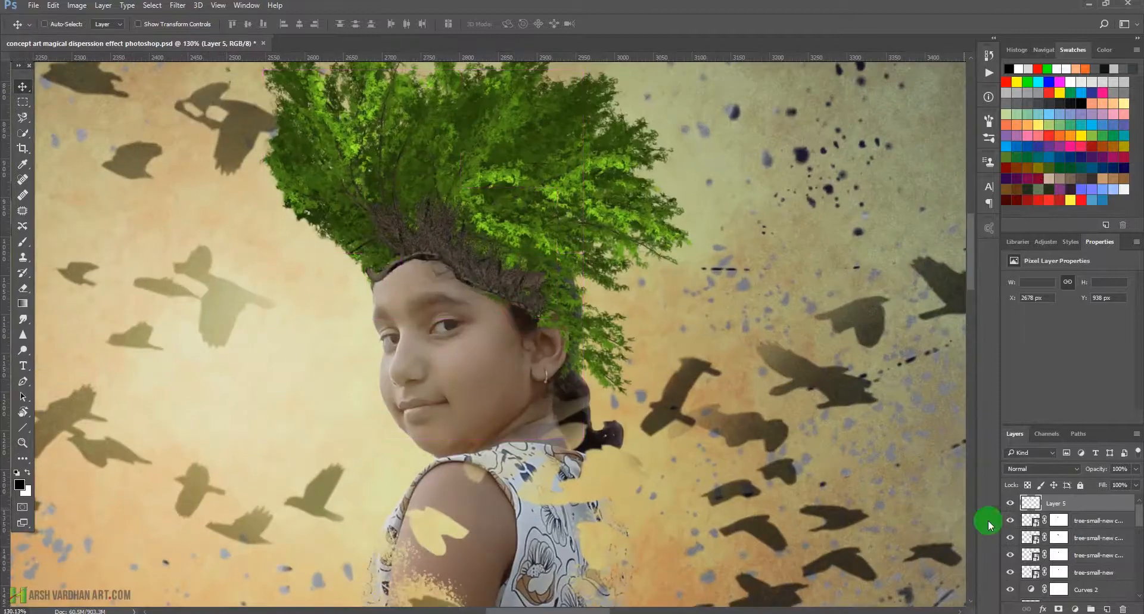
Step: Hide Layer 5 and add a new empty layer above it with the hairline work path selected
click(1010, 503)
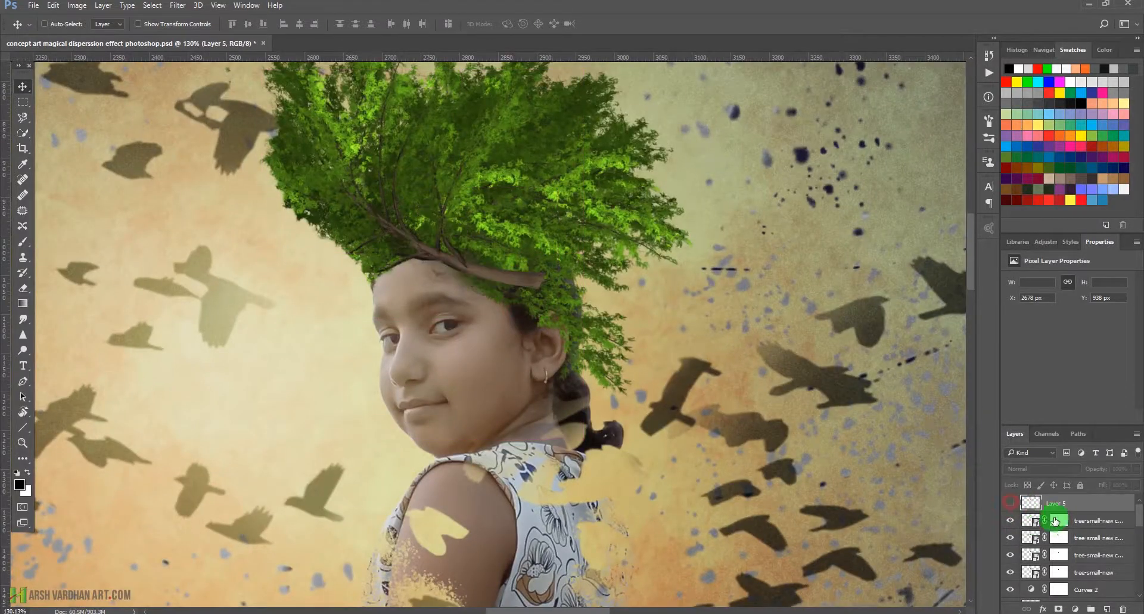
click(1107, 608)
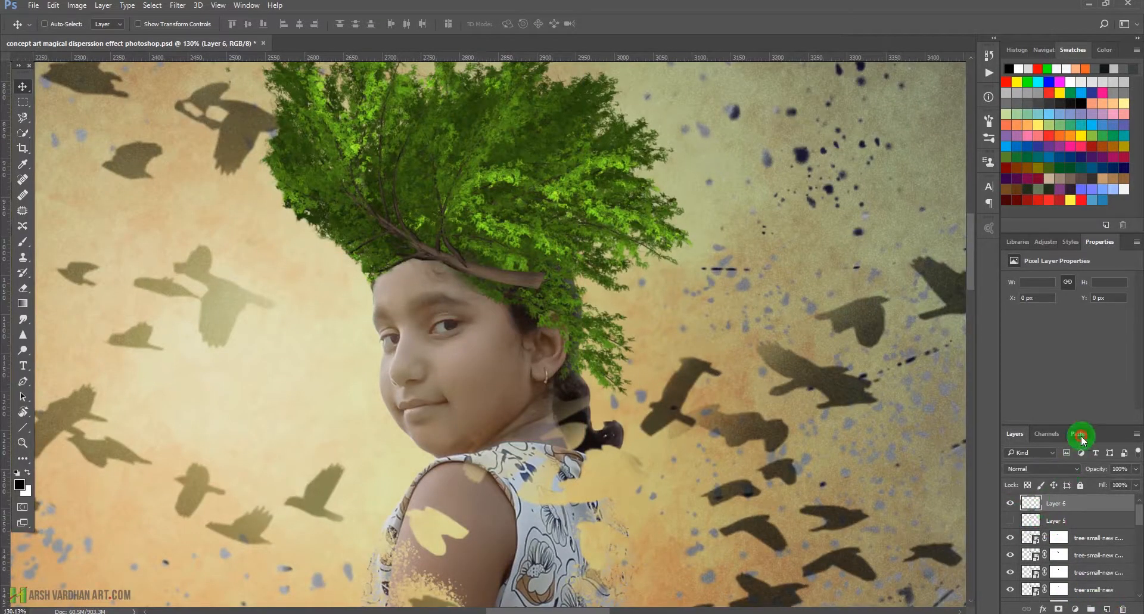
click(1079, 435)
click(1014, 456)
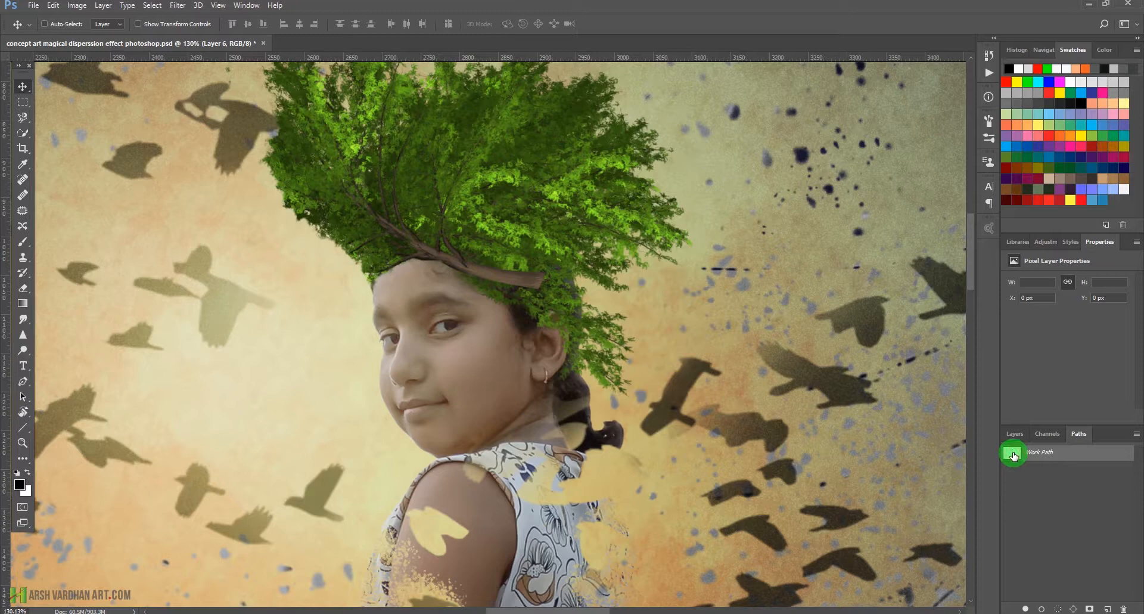
Step: Try loading the hairline work path as a selection, and save the document
click(1058, 608)
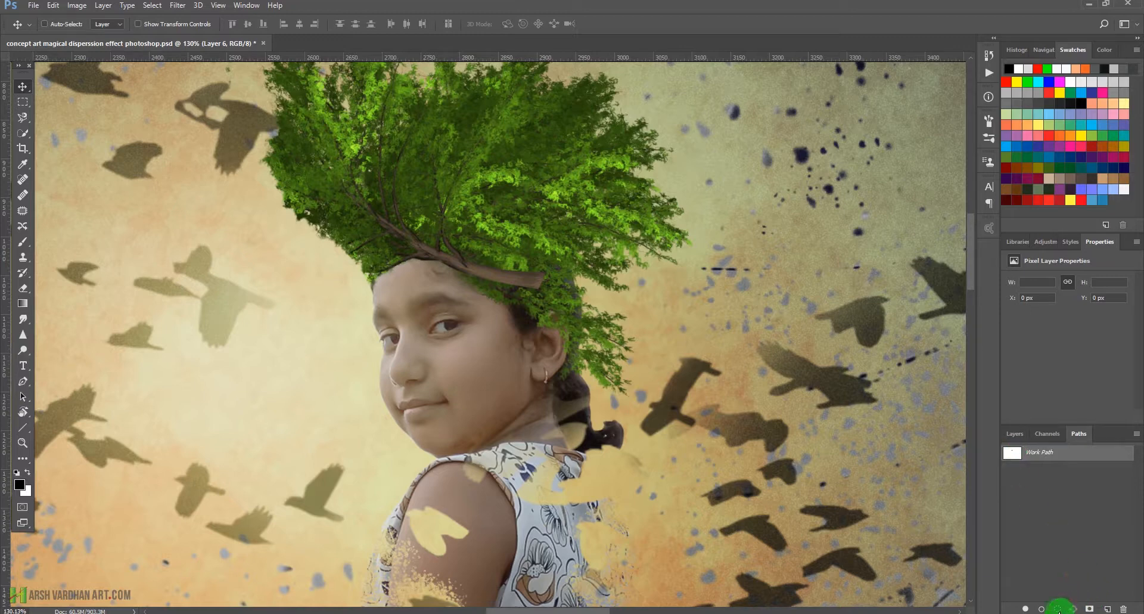
key(ctrl+s)
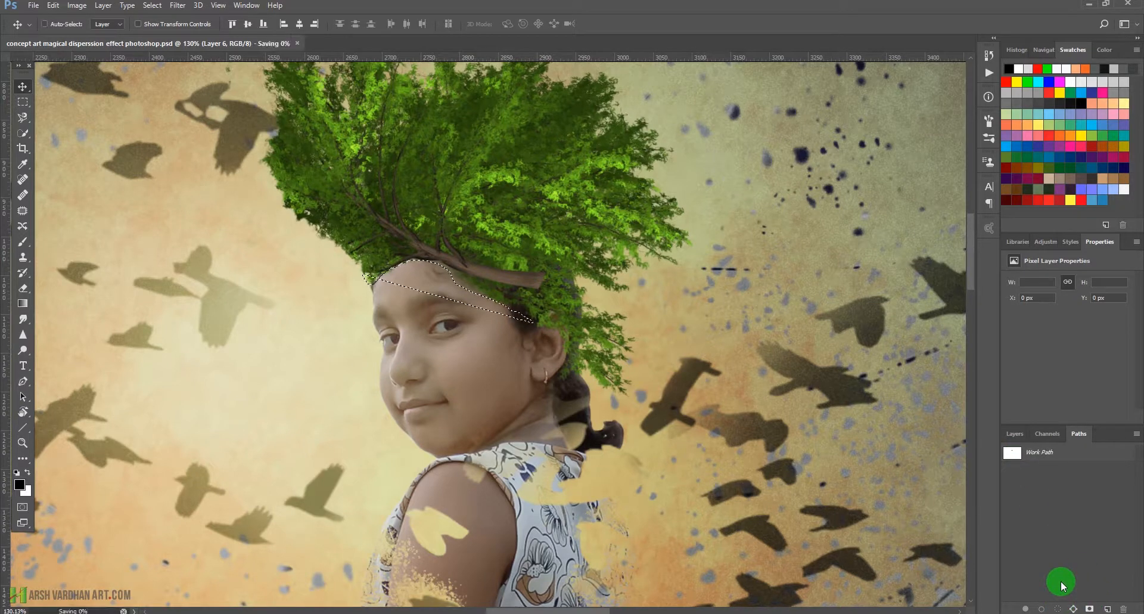
click(1022, 466)
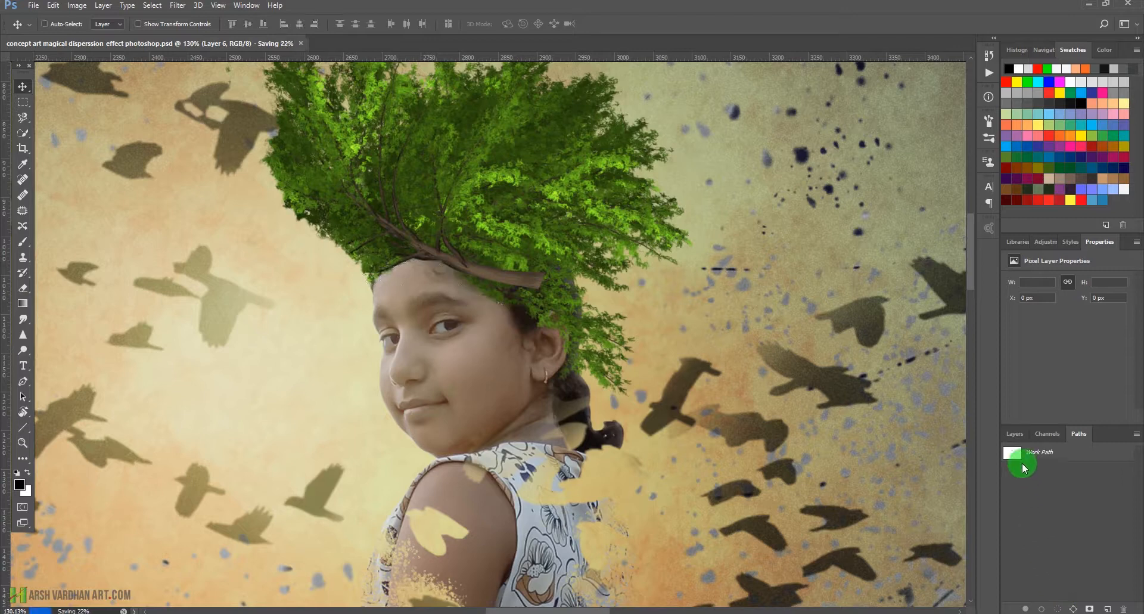
Step: Render a Populus Nigra tree along the hairline path on Layer 6 with branches height 102 and branches thickness 148
click(178, 5)
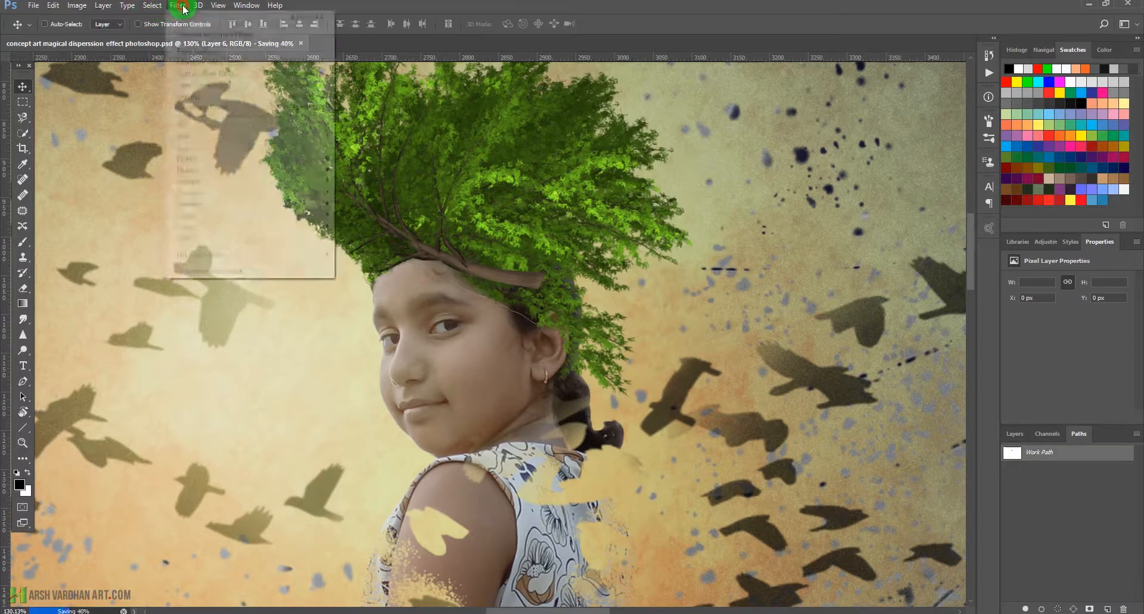
mouse_move(209, 170)
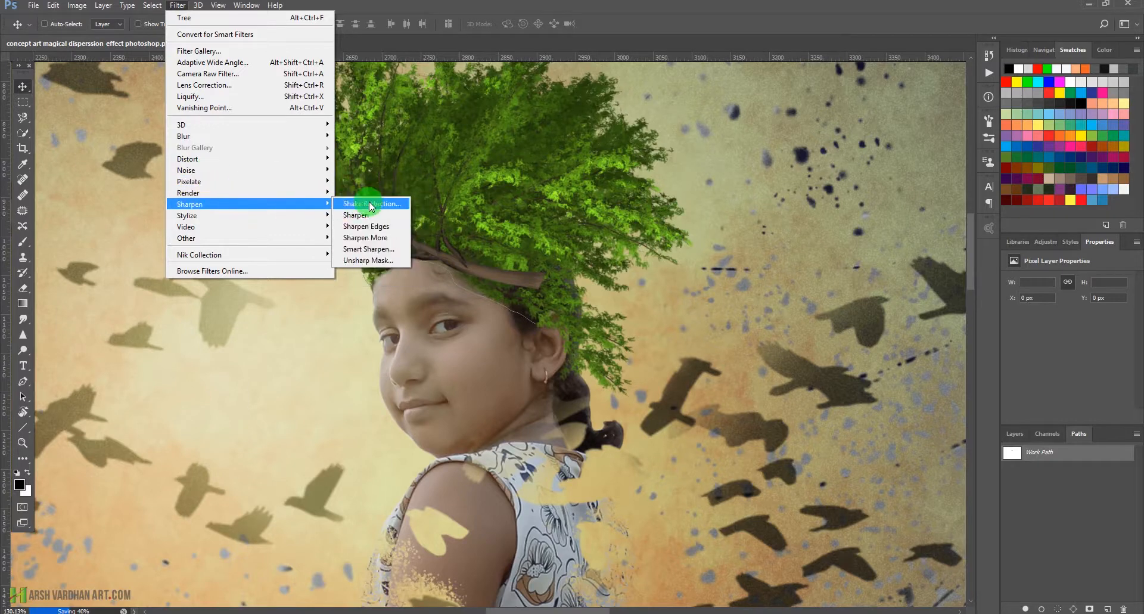
mouse_move(315, 195)
click(378, 216)
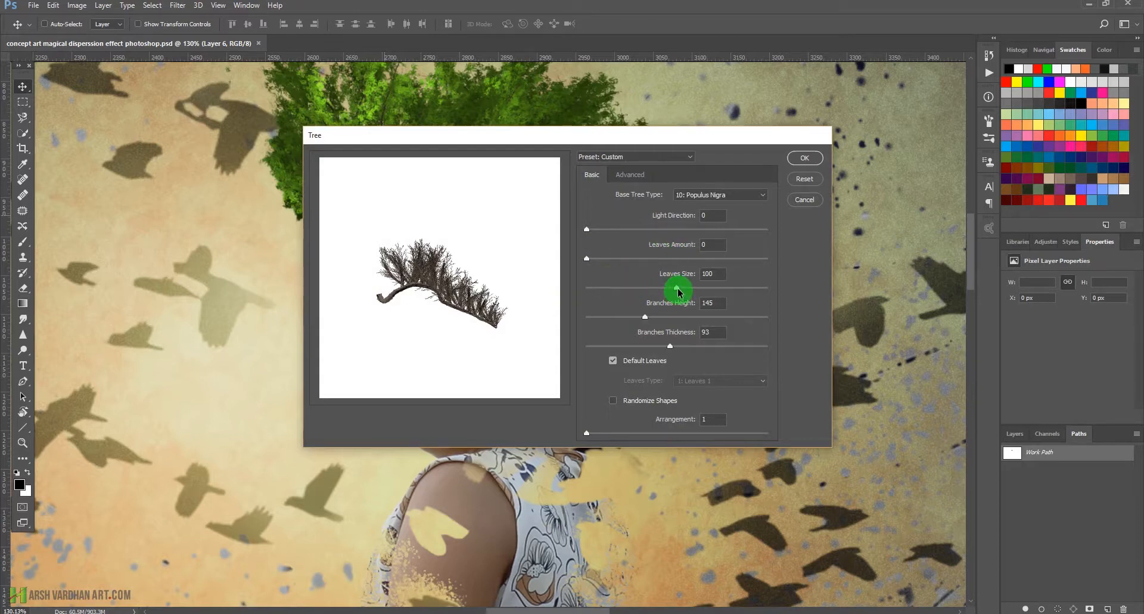
drag(648, 320, 612, 316)
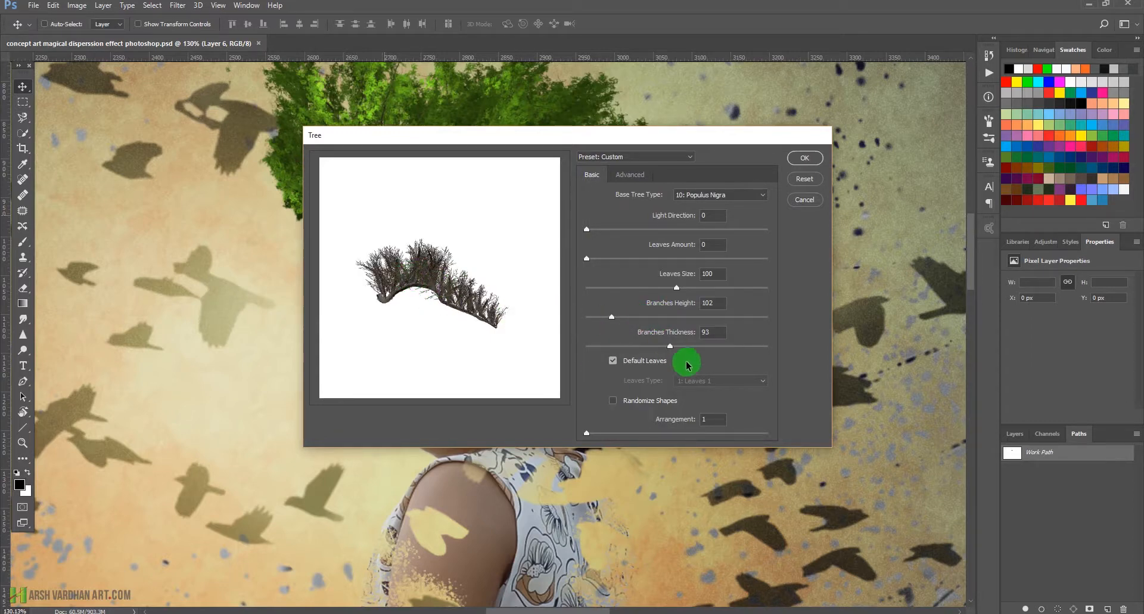
drag(679, 349, 708, 346)
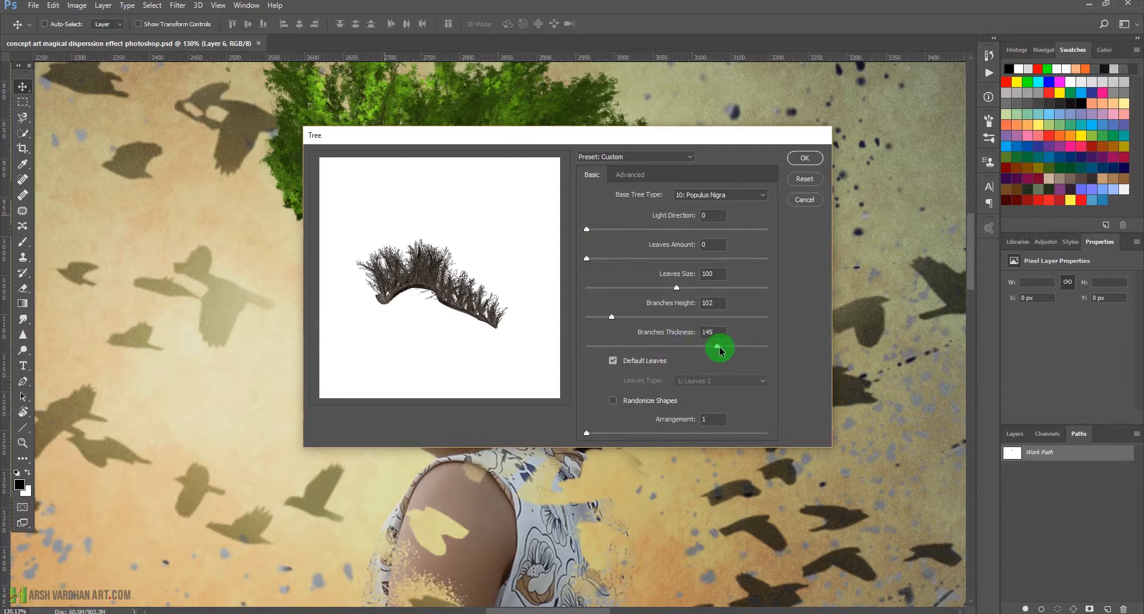
drag(727, 350, 721, 351)
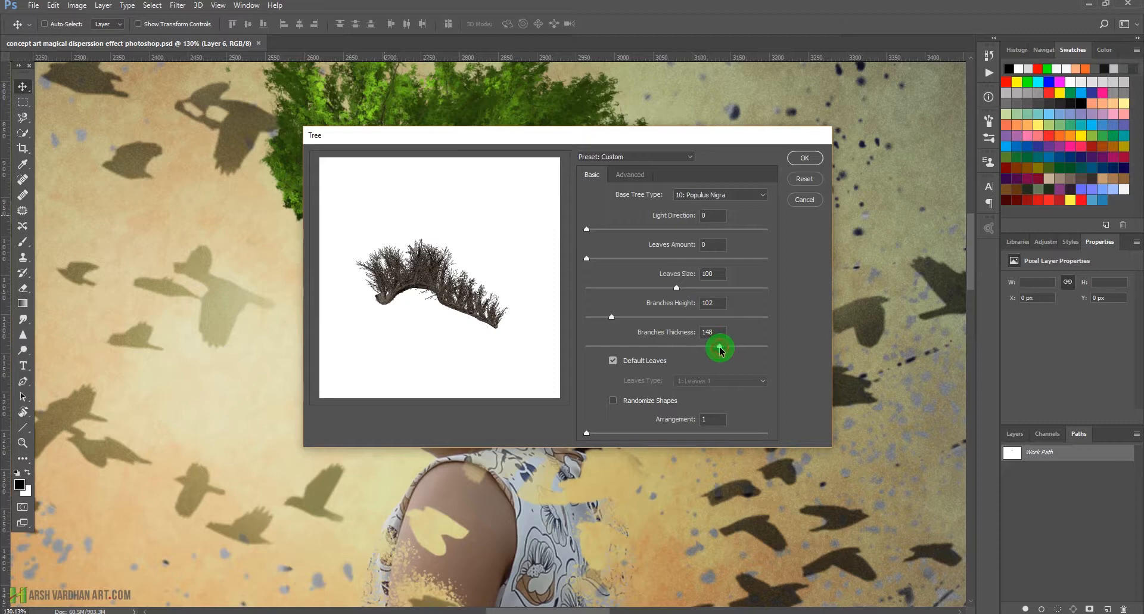
click(805, 159)
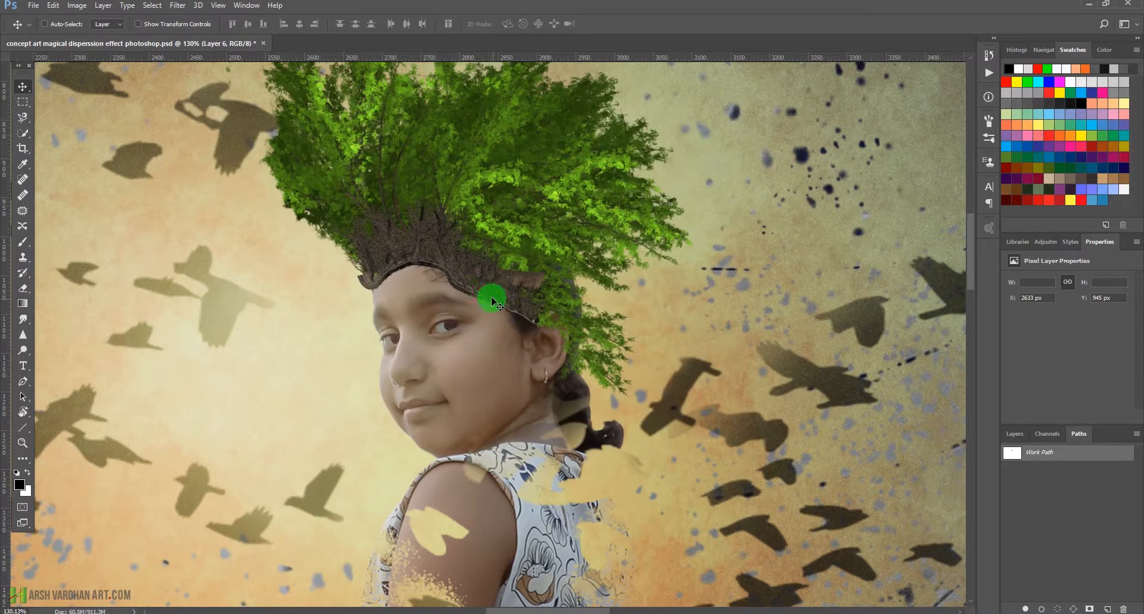
click(1046, 538)
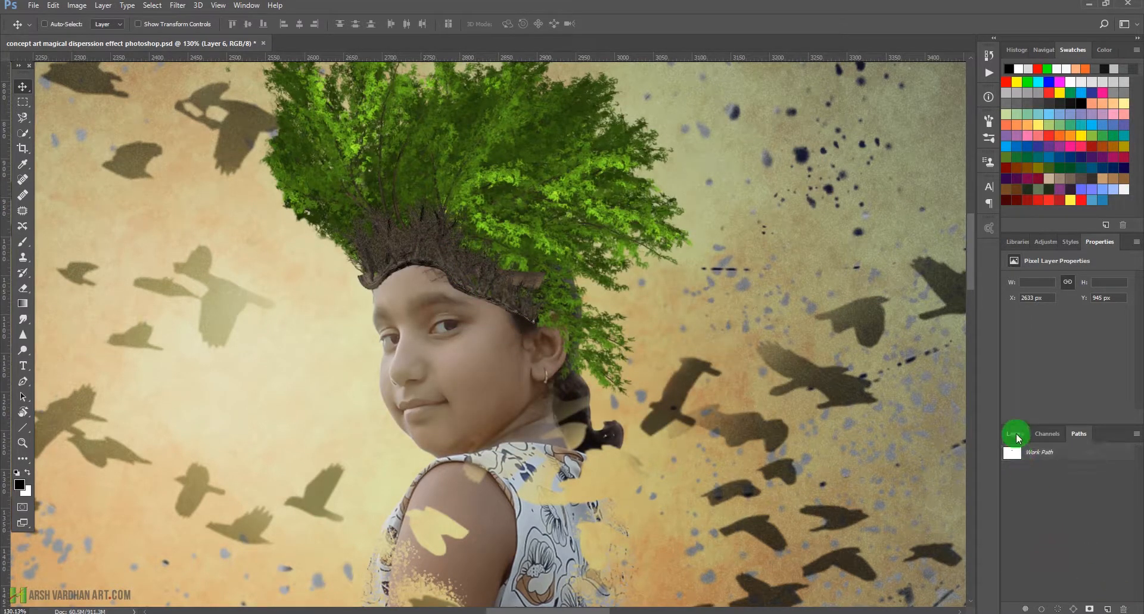
Step: Move the Layer 6 branches up to Y 938 px and rename the layer border throne
click(1015, 434)
drag(497, 298, 493, 289)
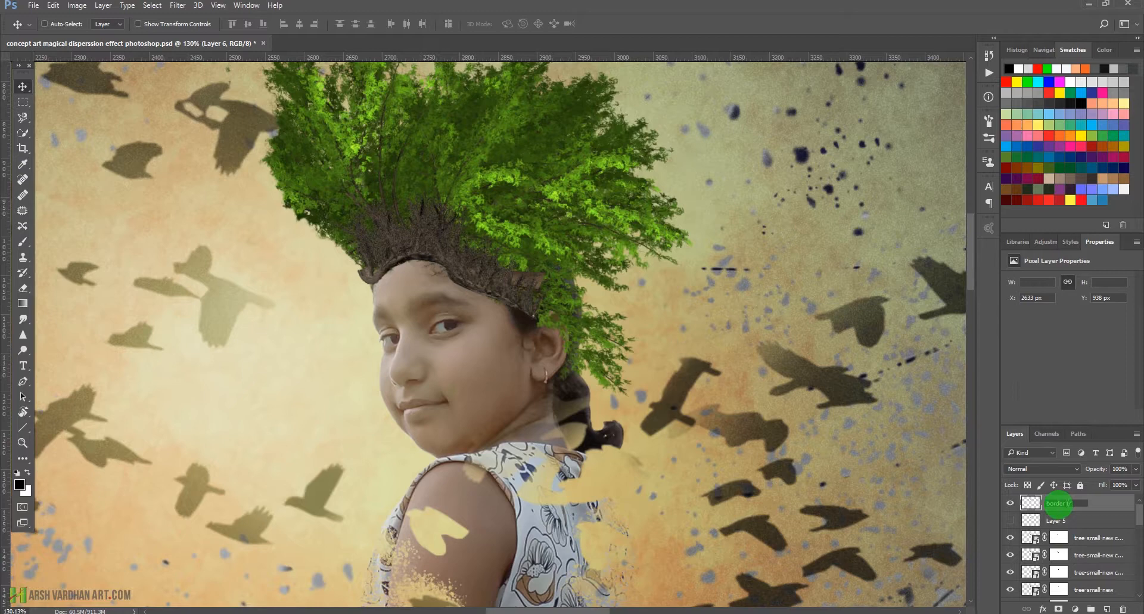
key(Return)
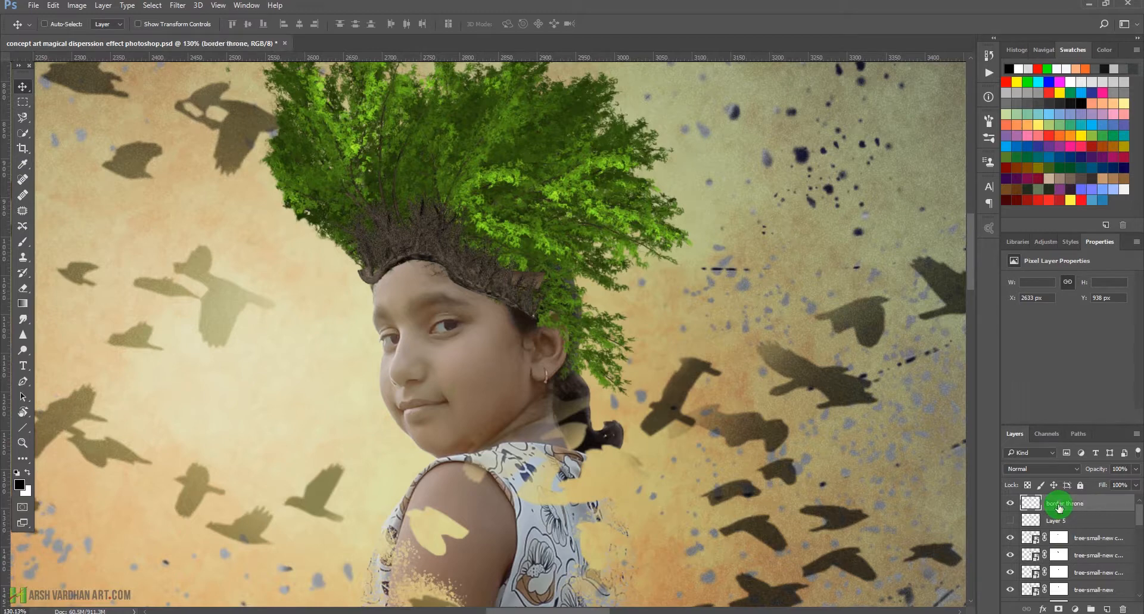
Step: Delete the hidden Layer 5 and reselect the border throne layer
click(1039, 519)
key(Delete)
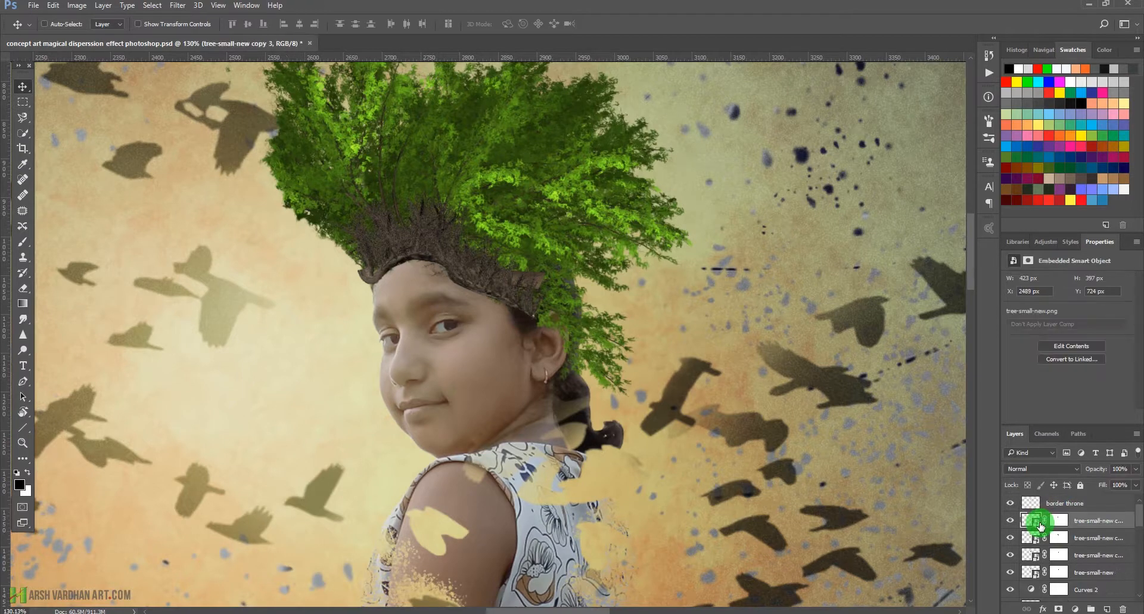
click(1040, 505)
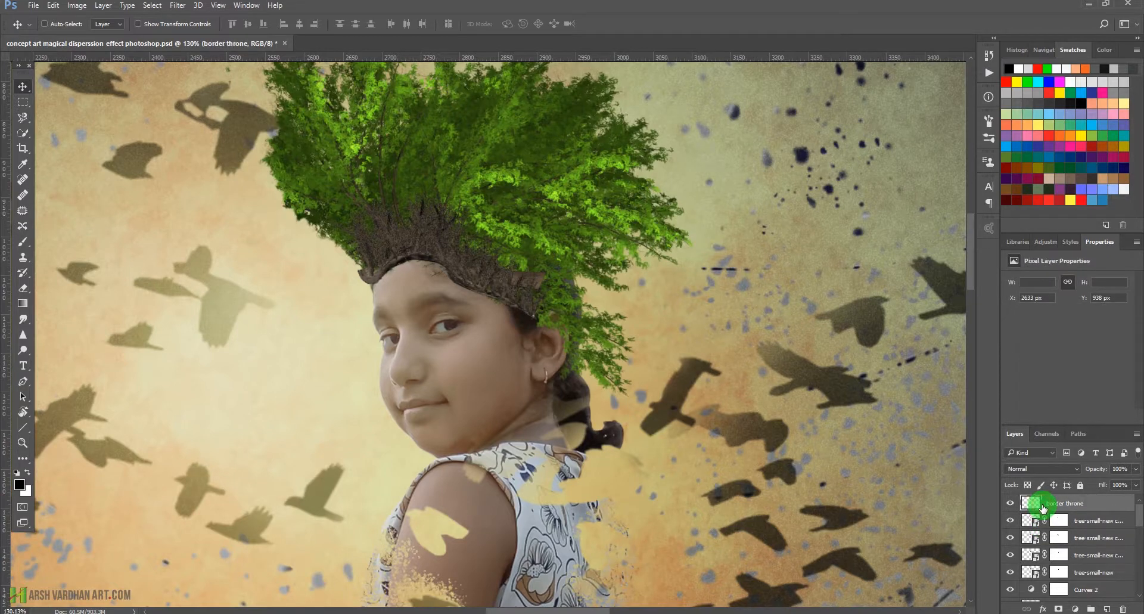
Step: Give the border throne layer a Multiply drop shadow with opacity 86%, angle 150°, distance 5 px and size 7 px
double_click(1122, 507)
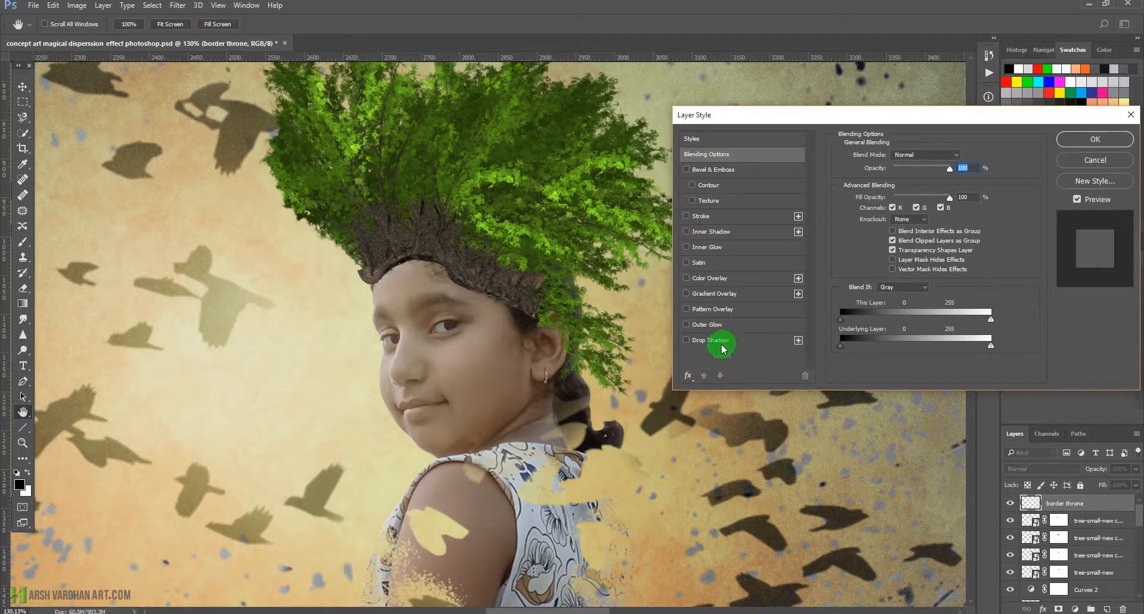
click(710, 340)
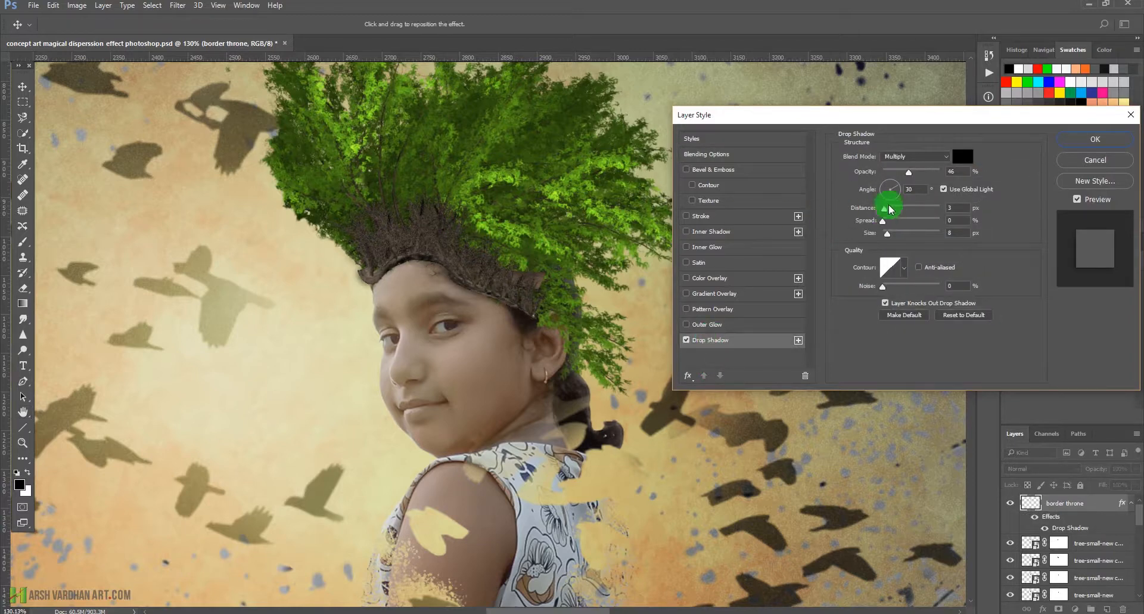
drag(908, 177, 882, 186)
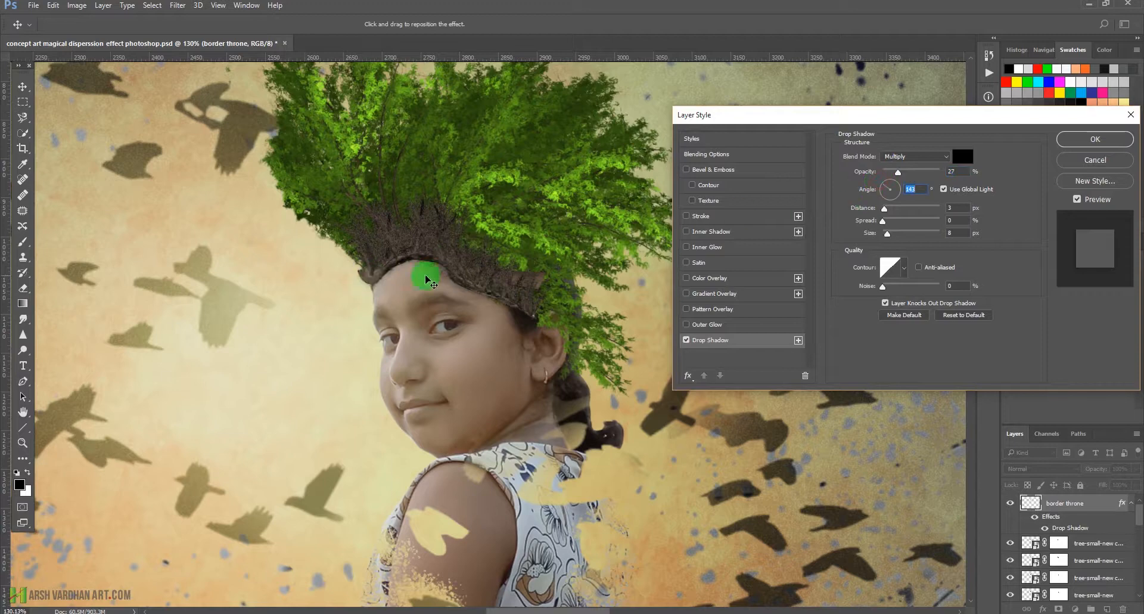
drag(885, 210, 885, 209)
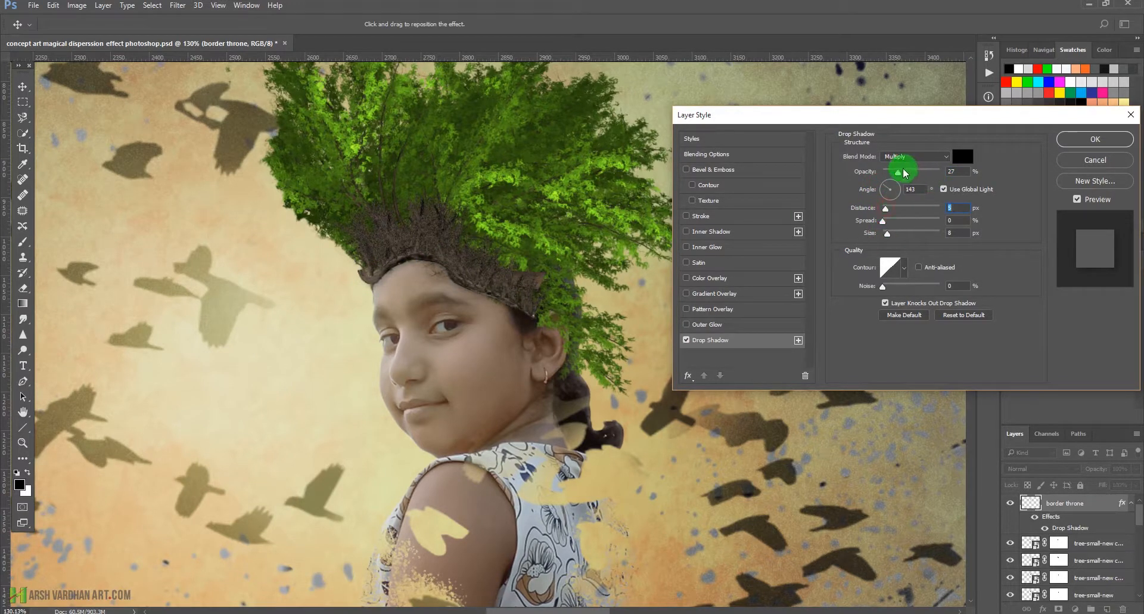
drag(899, 171, 933, 181)
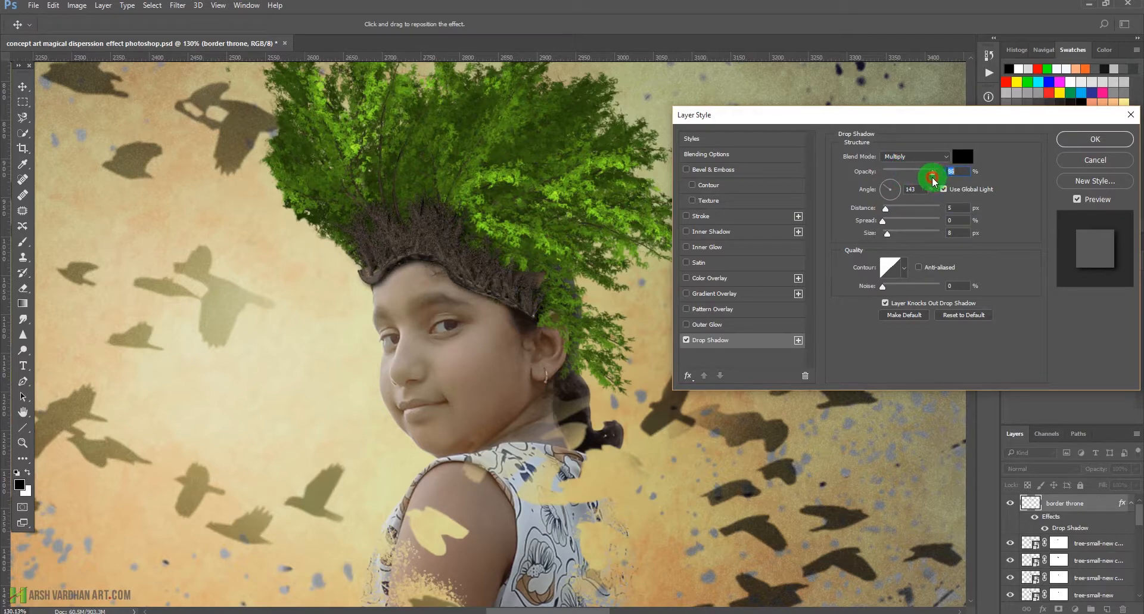
drag(927, 233, 886, 210)
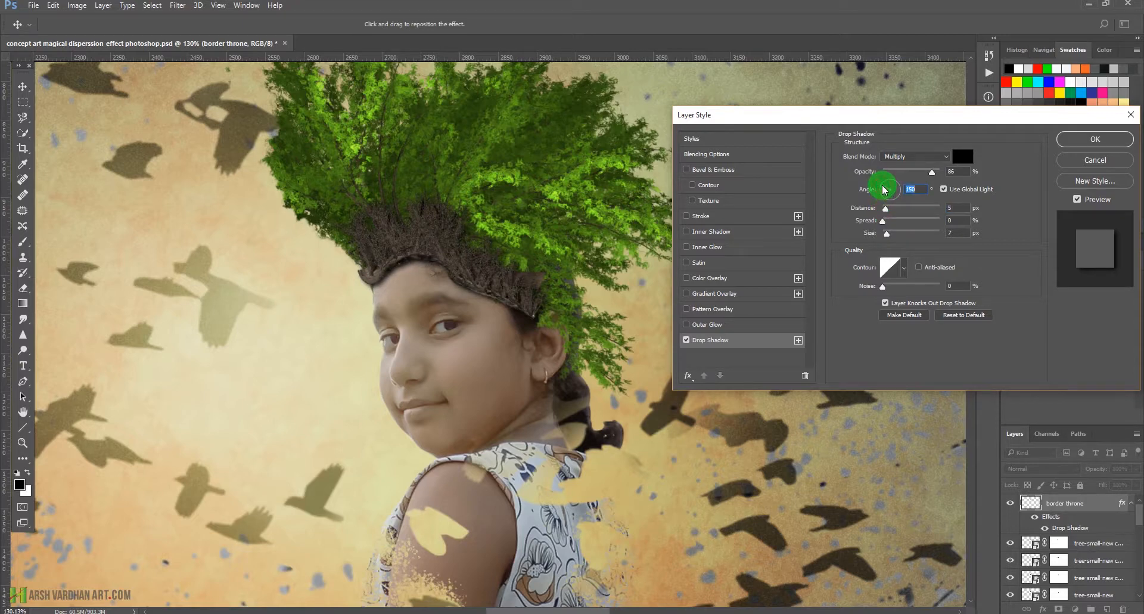
click(1093, 140)
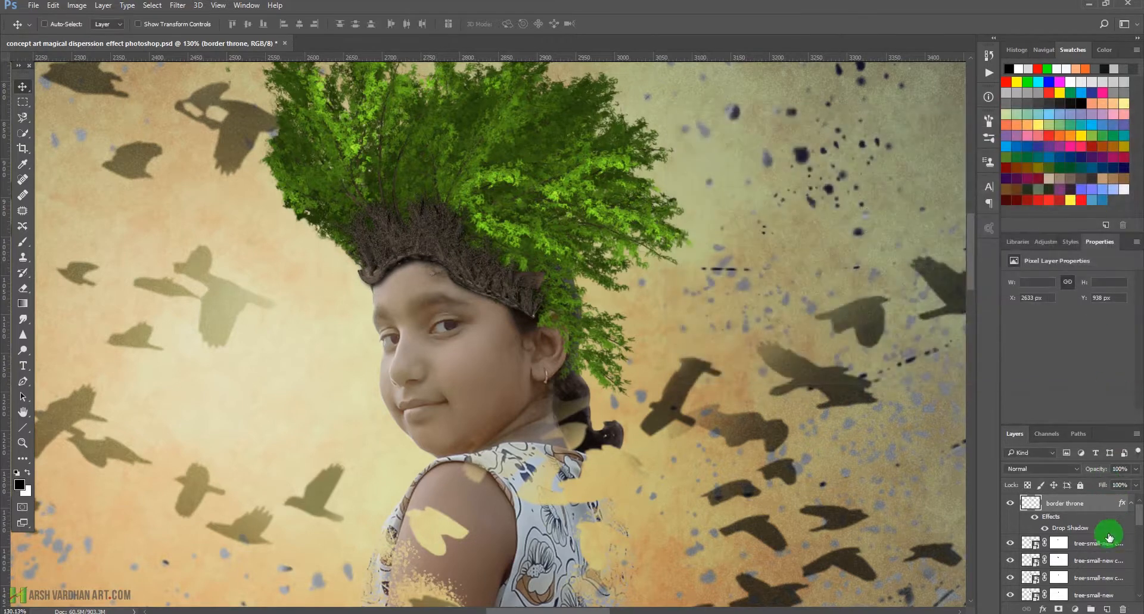
click(1130, 502)
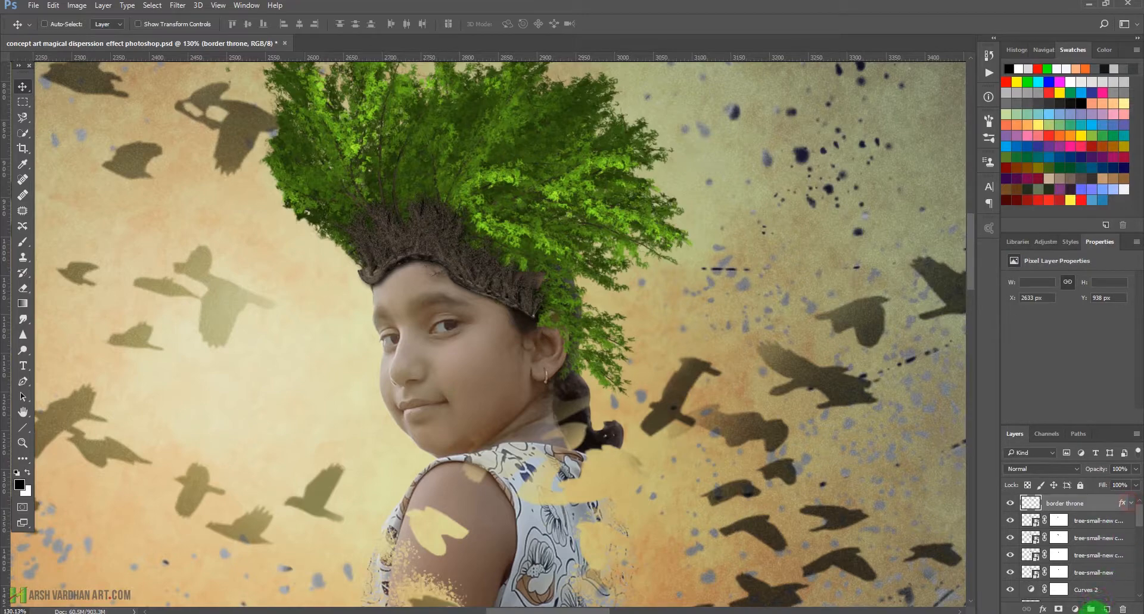
Step: Add a layer mask to border throne and paint away the stray branch edges at the forehead end and above the ear
click(1058, 608)
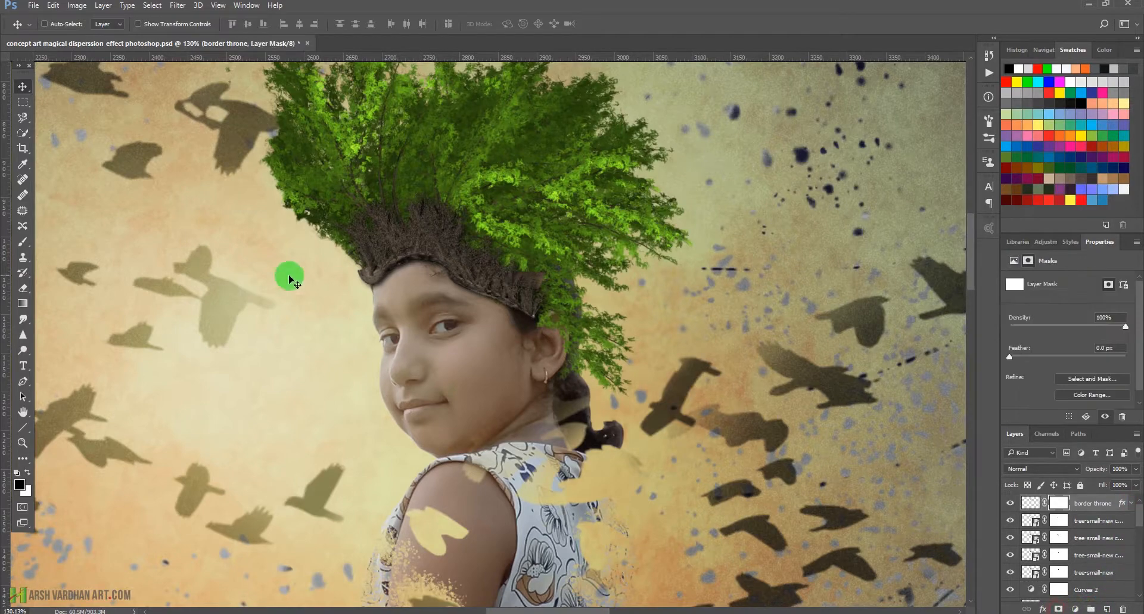
drag(366, 276, 389, 307)
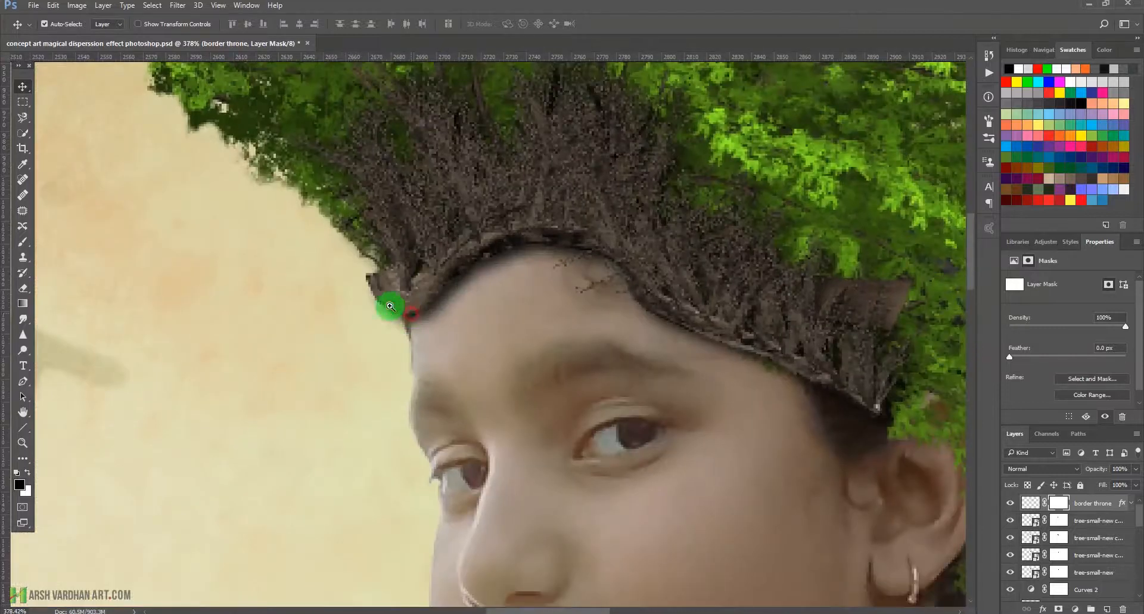
key(b)
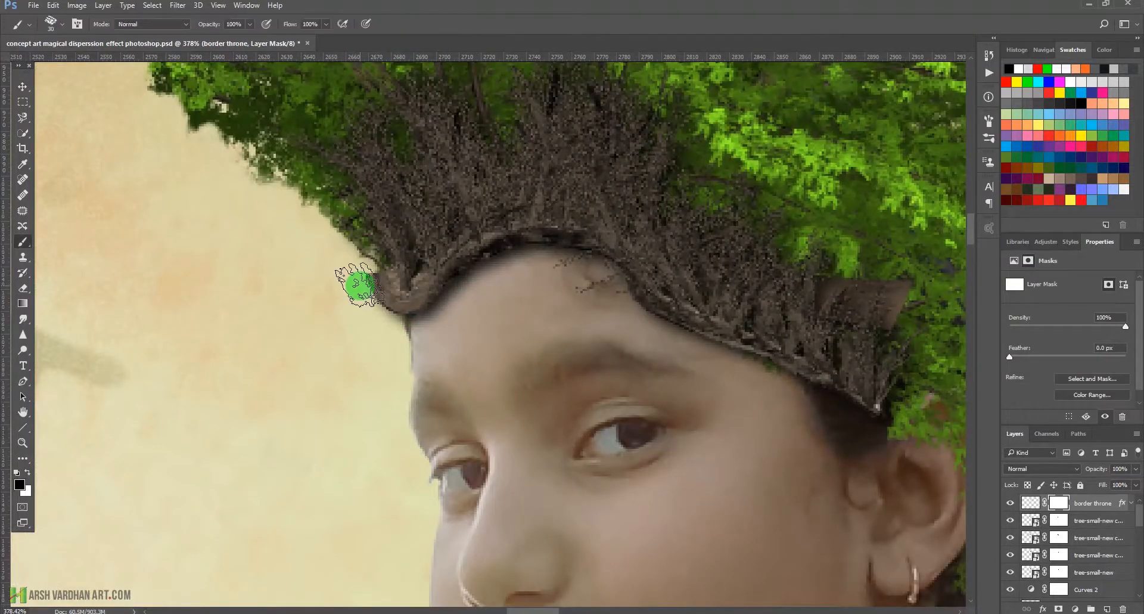
click(349, 285)
click(356, 296)
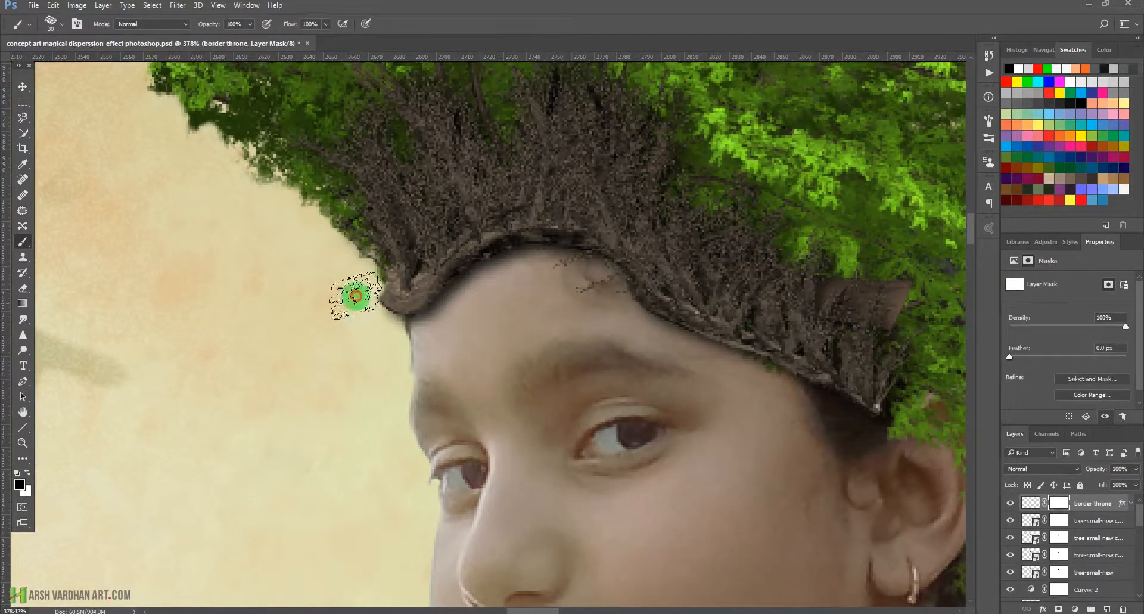
drag(753, 389, 395, 345)
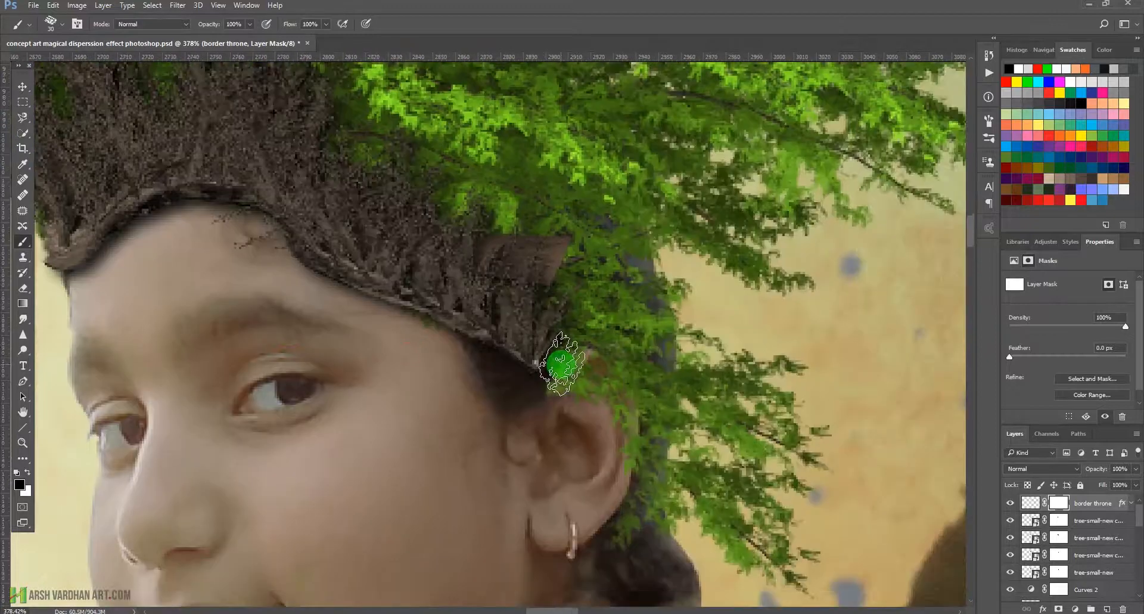
mouse_move(561, 363)
mouse_down()
mouse_move(554, 337)
mouse_move(577, 332)
mouse_move(563, 253)
mouse_up()
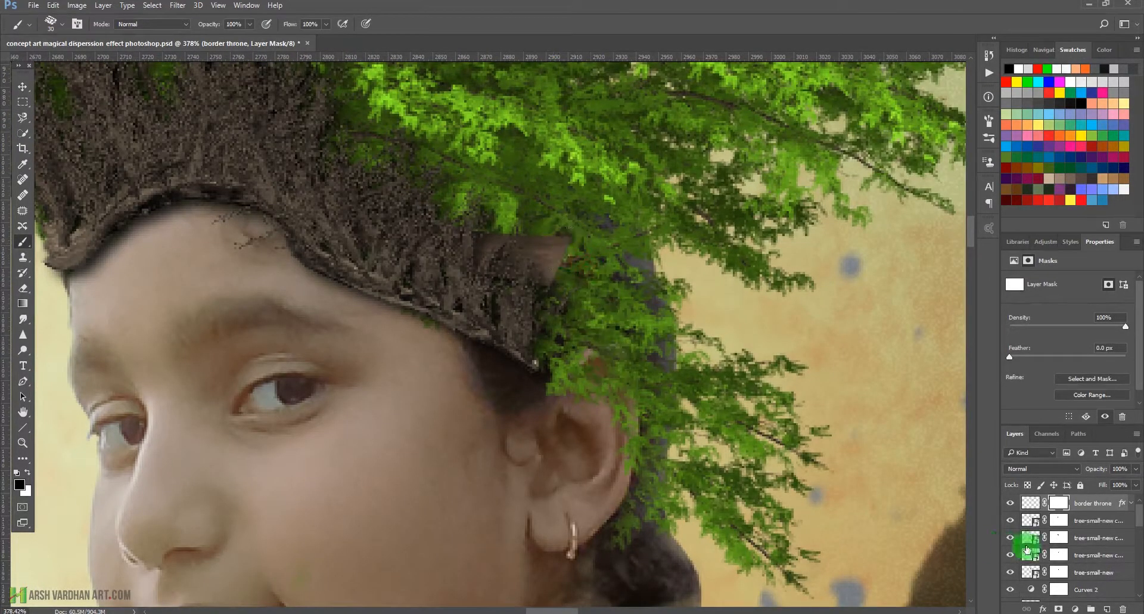
key(ctrl+0)
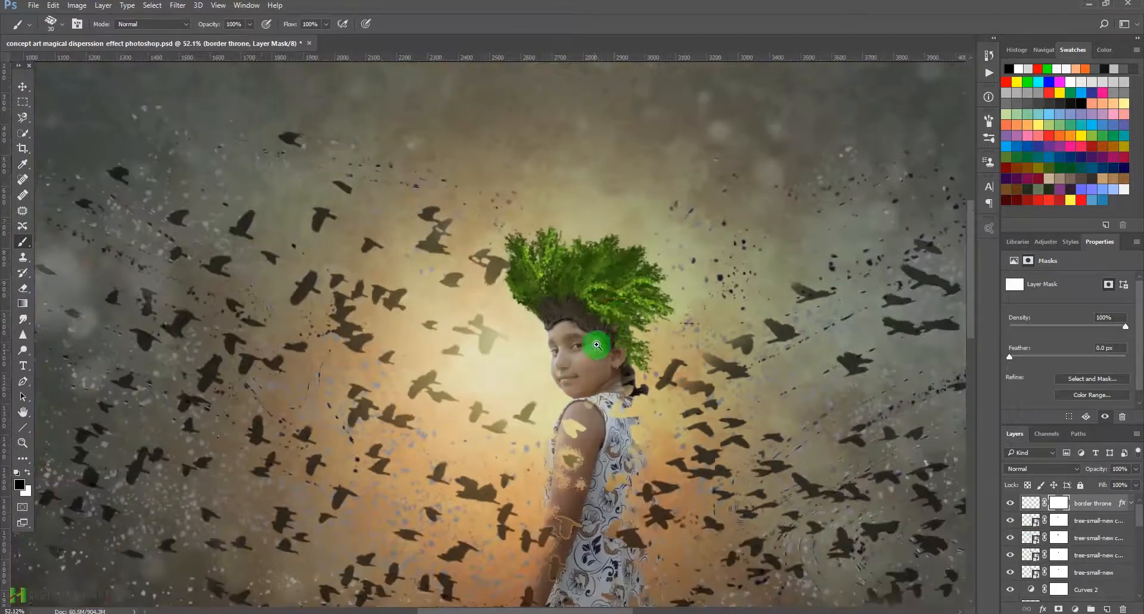
Step: Paint out the brown trunk patch above the ear on the tree-small-new copy 3 mask, and save the document
drag(614, 315, 691, 353)
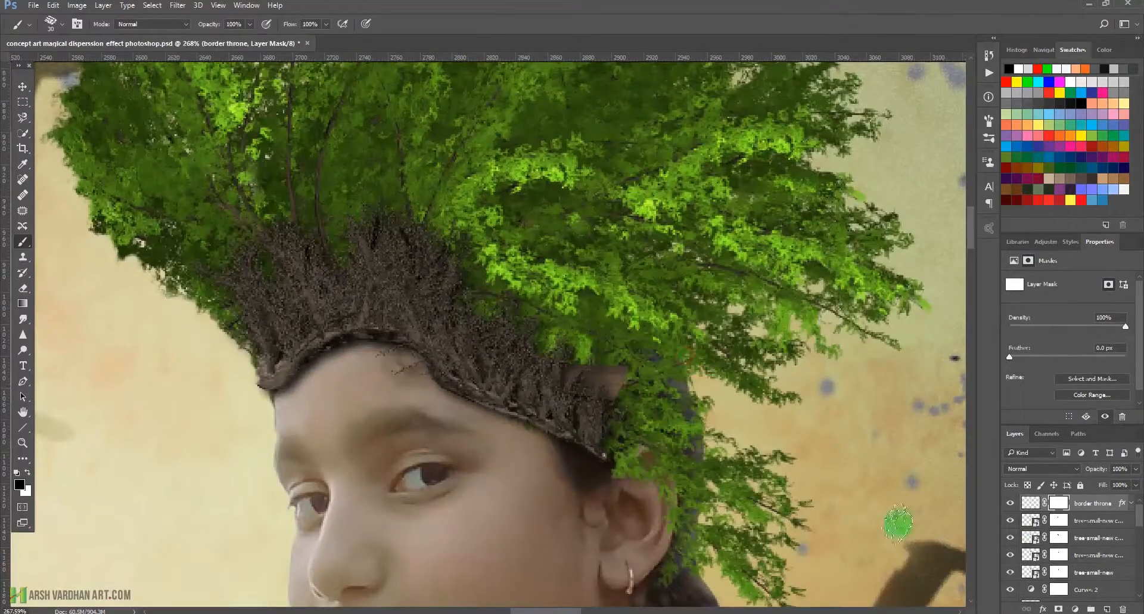
scroll(565, 403, up, 1)
click(1049, 525)
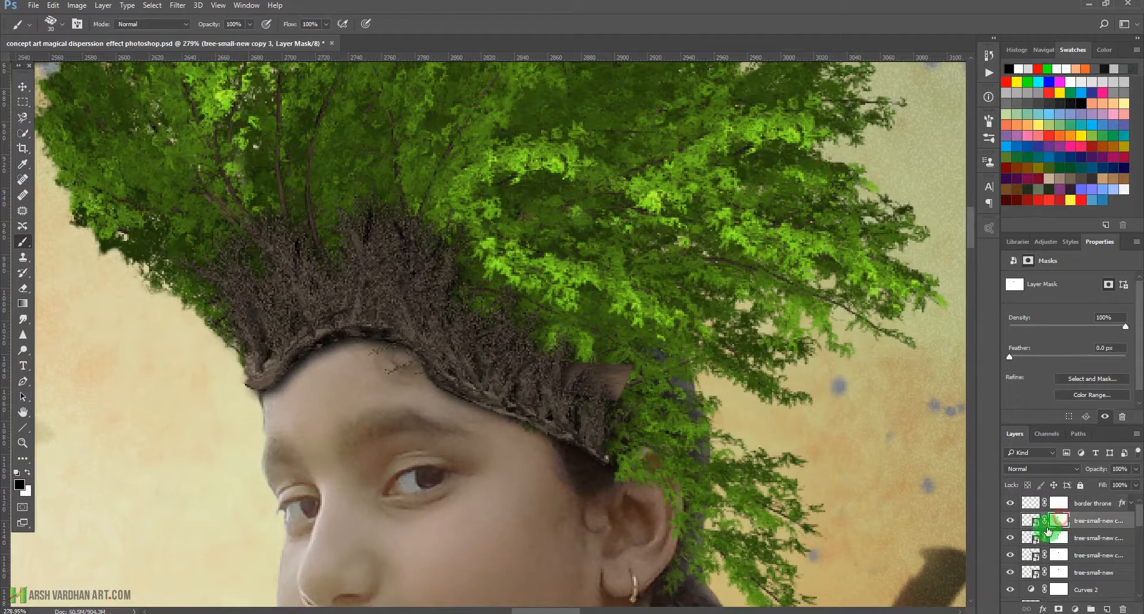
click(1010, 522)
click(1010, 521)
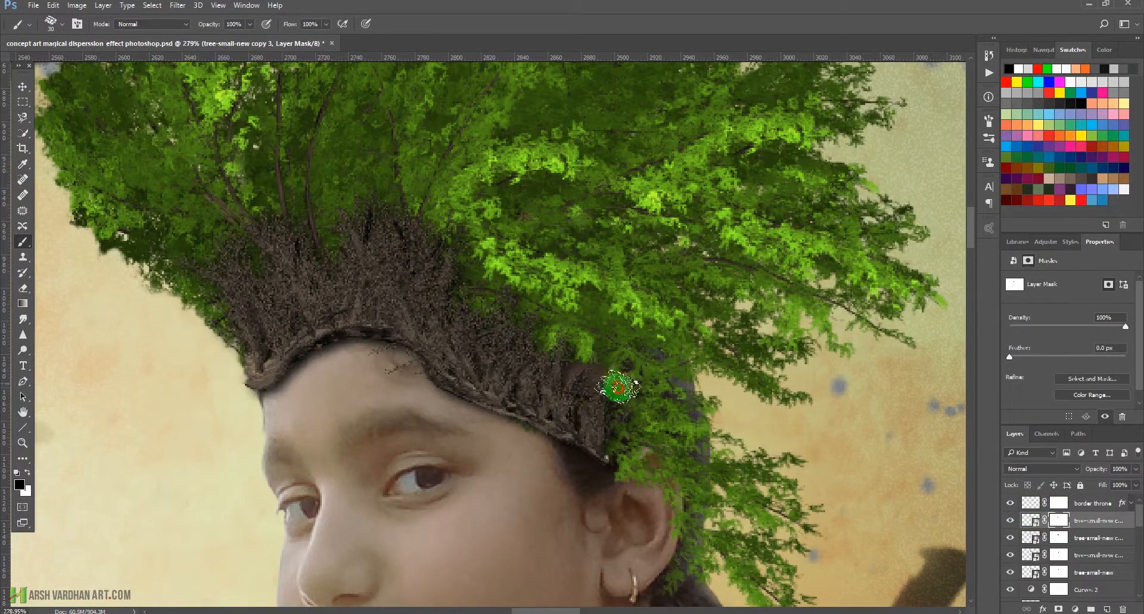
mouse_move(617, 387)
mouse_down()
mouse_move(571, 363)
mouse_move(602, 376)
mouse_up()
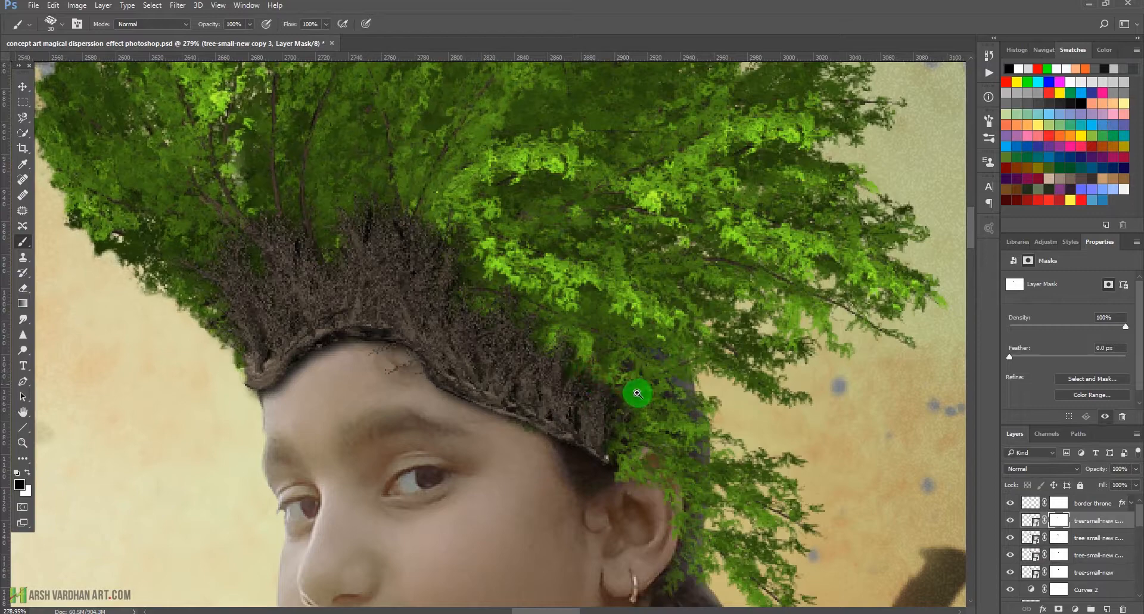
key(ctrl+0)
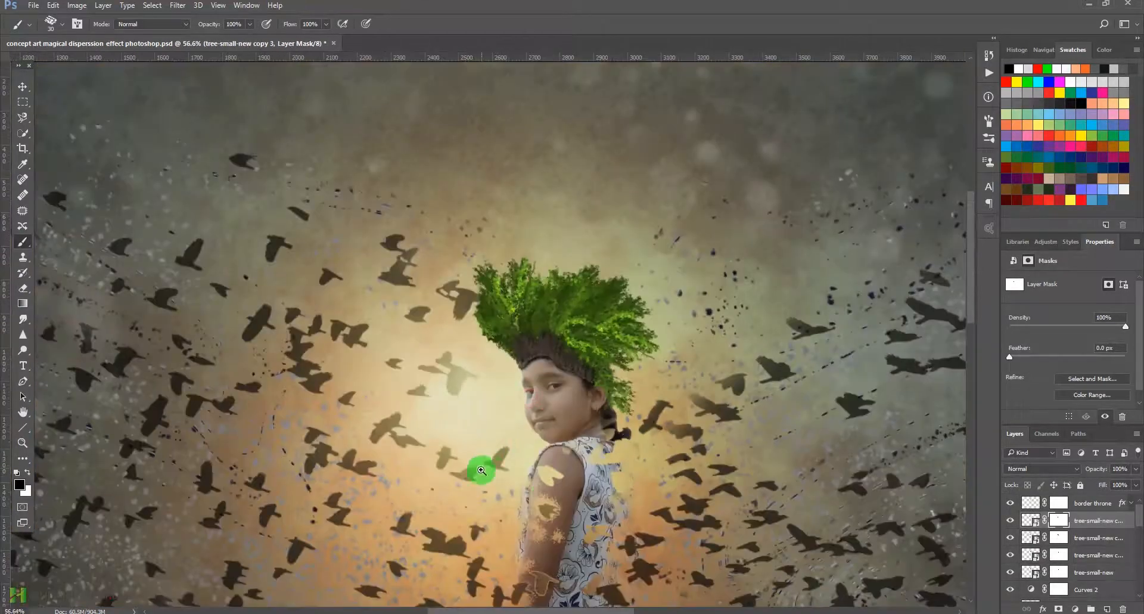
drag(620, 423, 523, 424)
drag(470, 266, 550, 301)
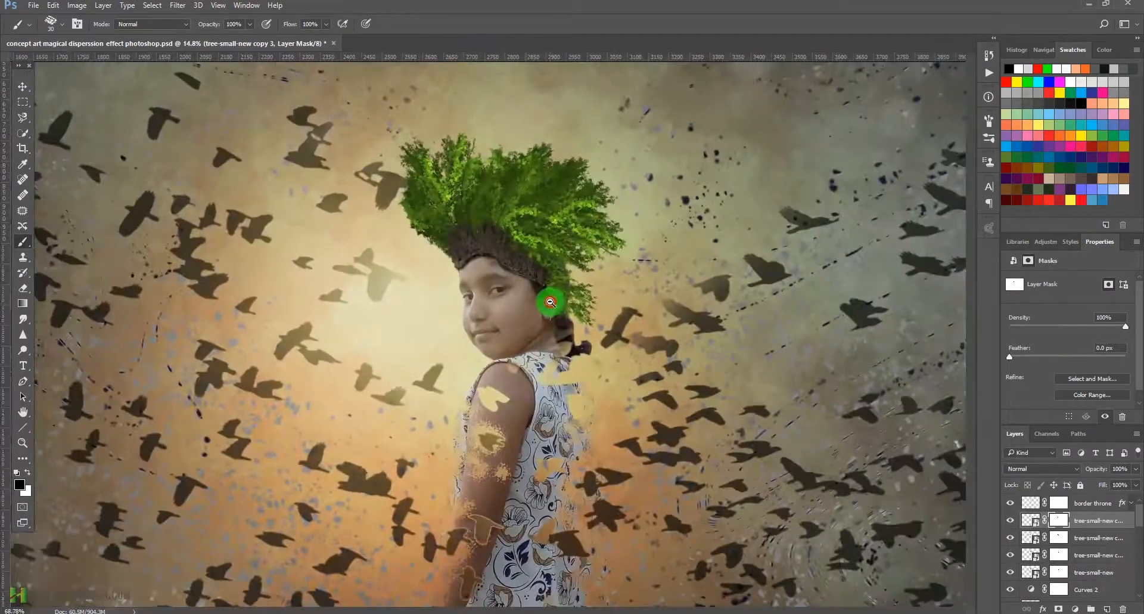
key(ctrl+s)
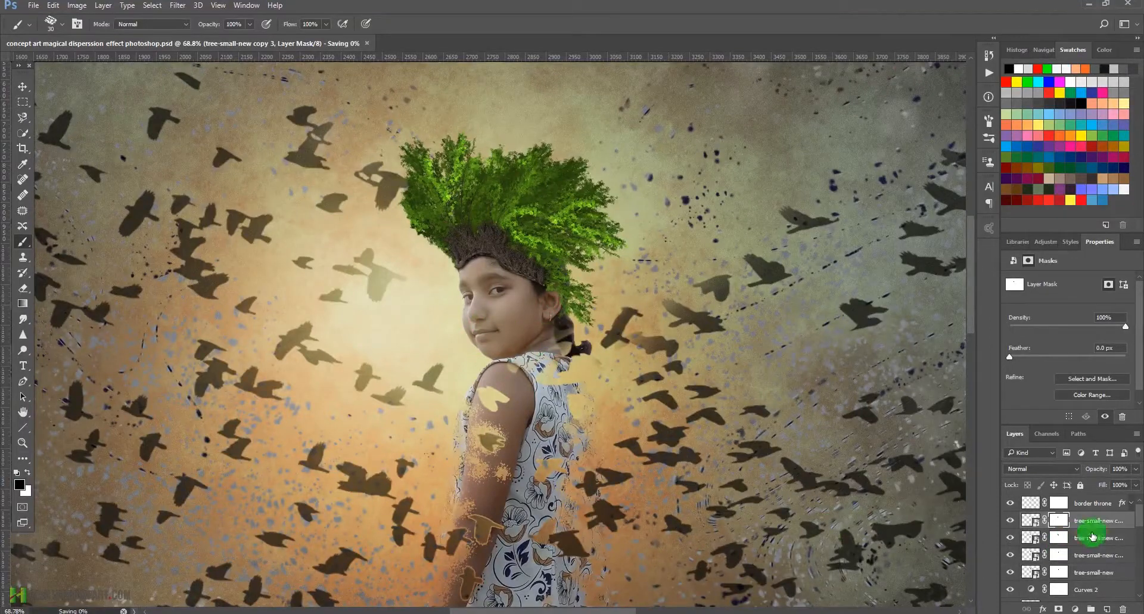
Step: Group the border throne and tree-small-new layers, name the group throne, and save the document
click(1031, 505)
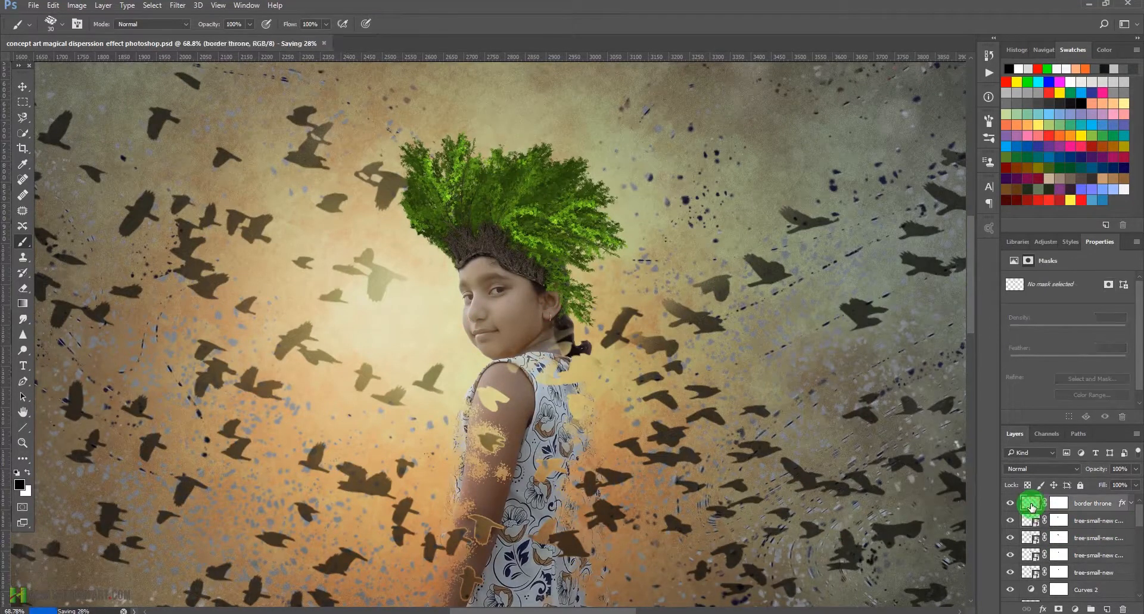
drag(1031, 506, 1029, 555)
key(ctrl+g)
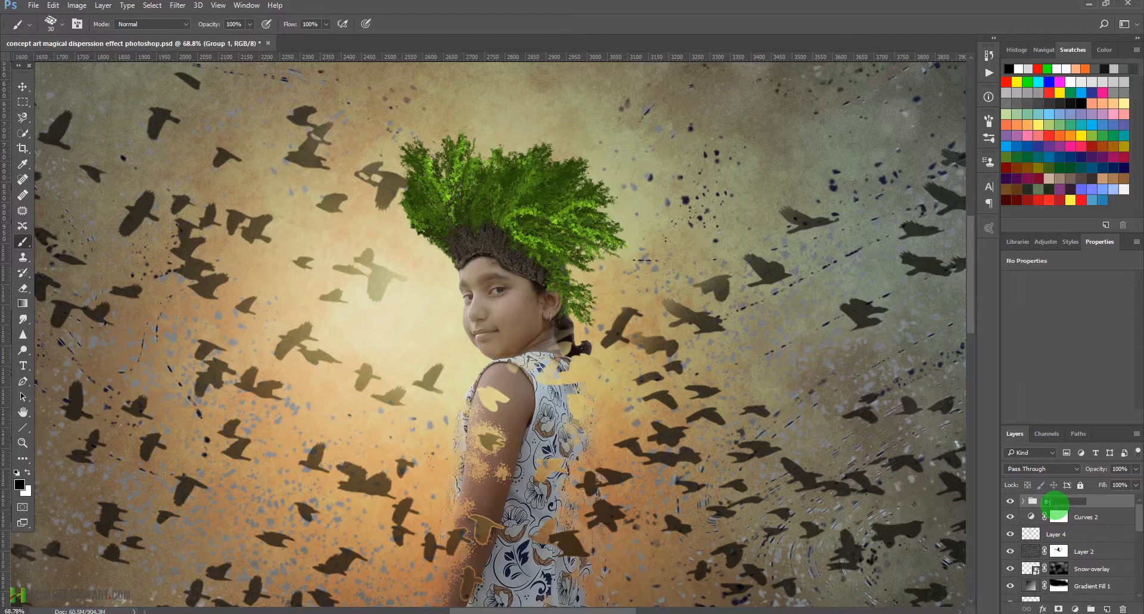
click(1051, 501)
text(throne)
key(Return)
key(ctrl+s)
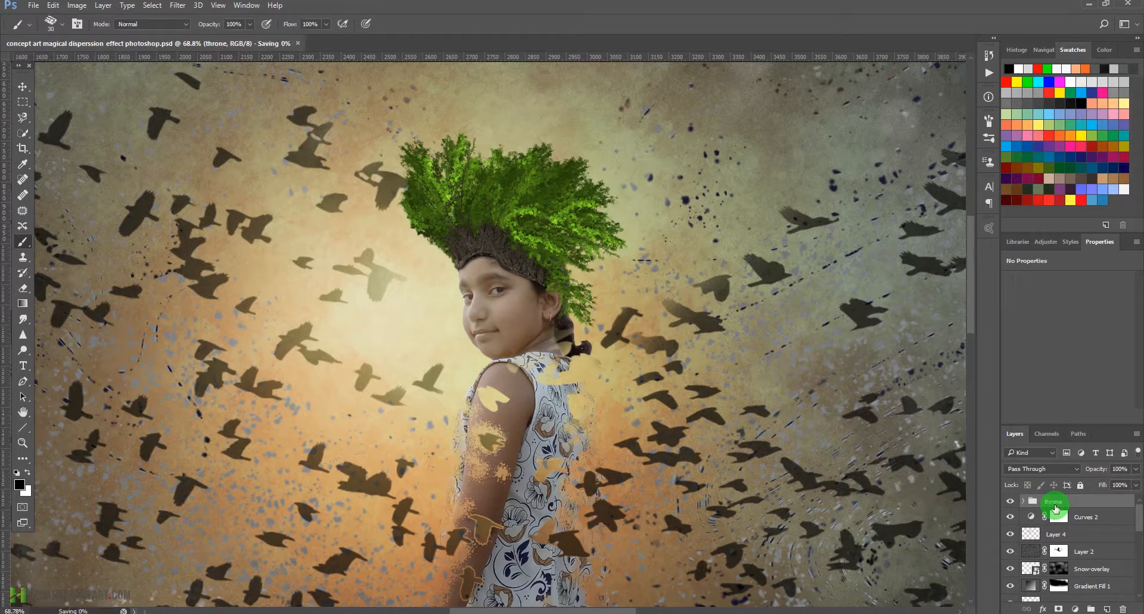
Step: Purge all undo, clipboard and history data from memory
click(55, 5)
mouse_move(120, 341)
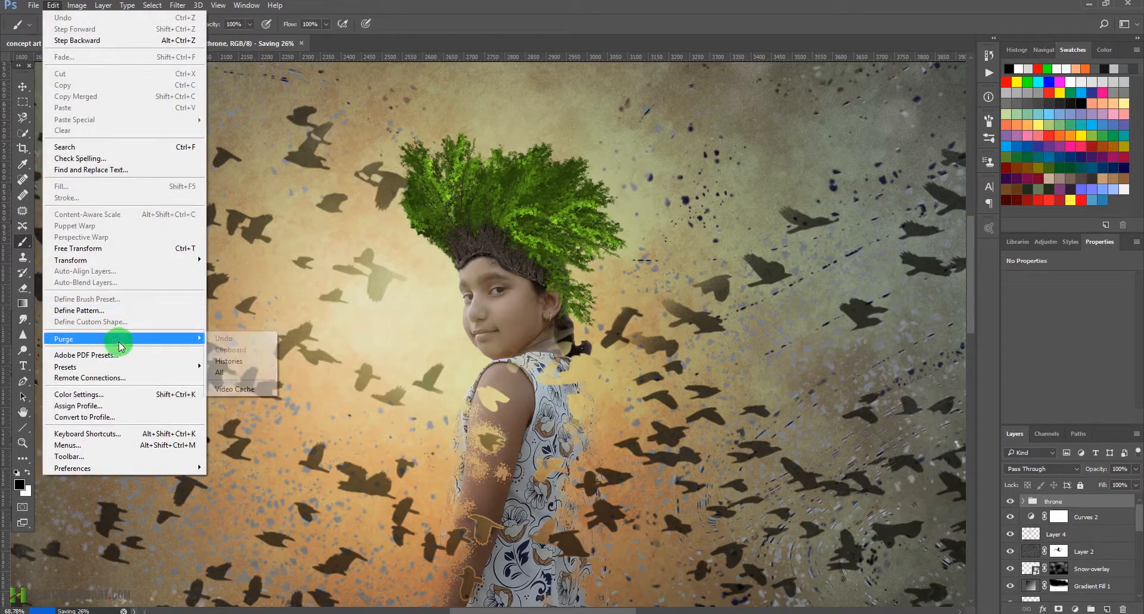
click(217, 373)
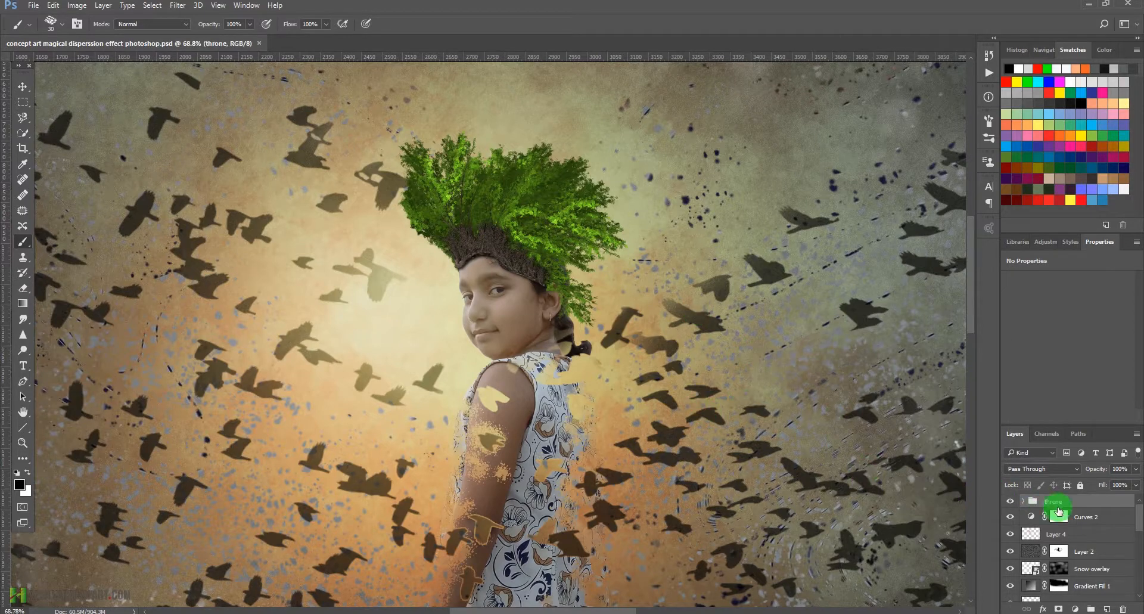
Step: Add a Hue/Saturation adjustment with lightness -25 above the throne group and clip it to that group
click(1048, 246)
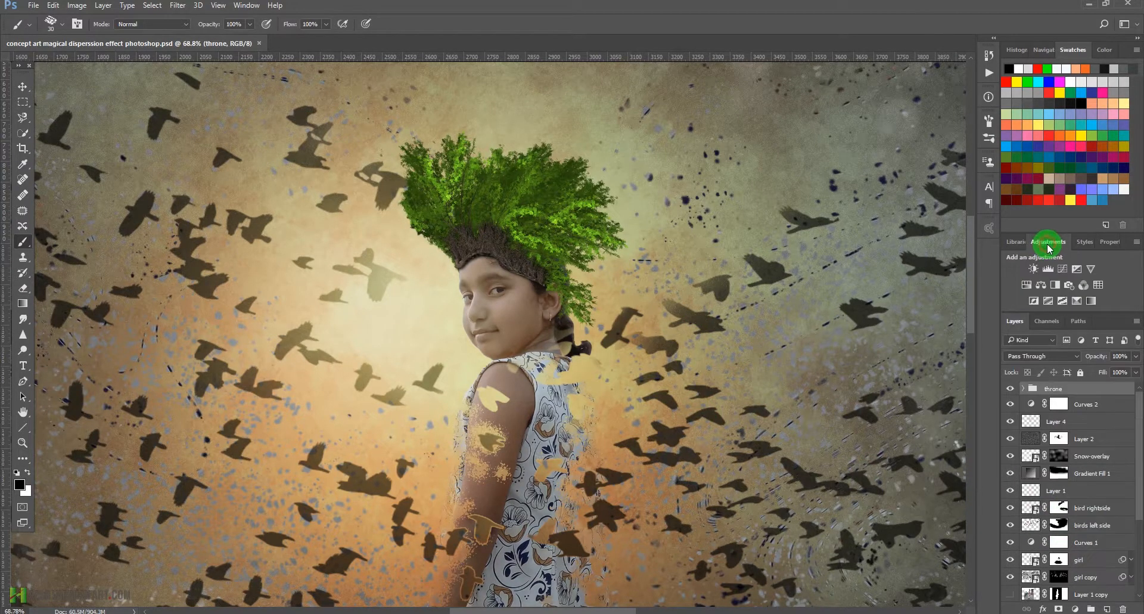
click(1032, 284)
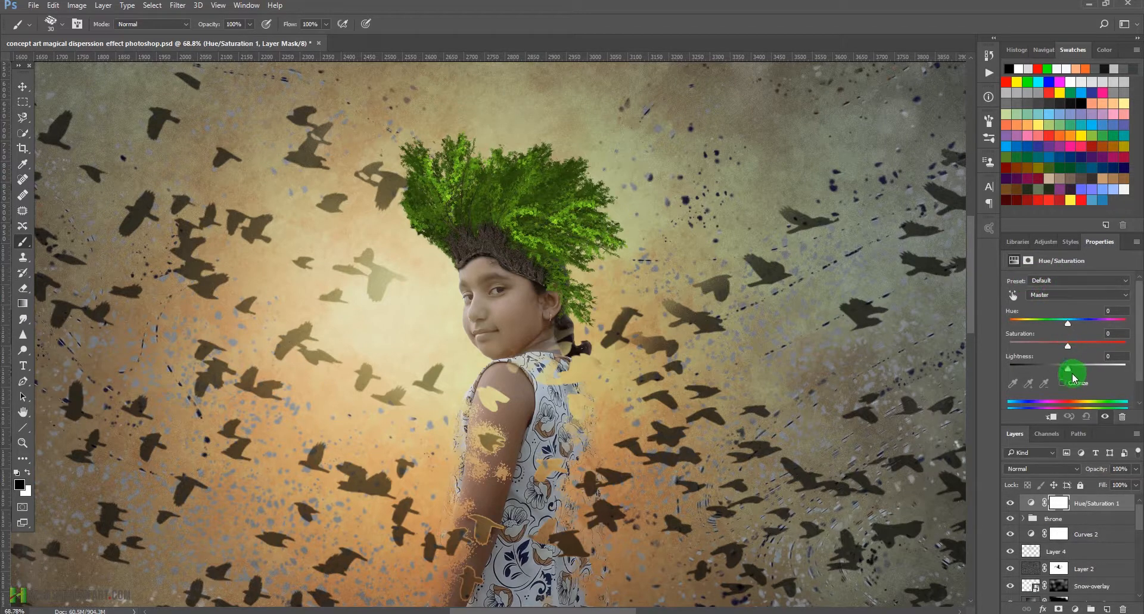
drag(1067, 369, 1053, 367)
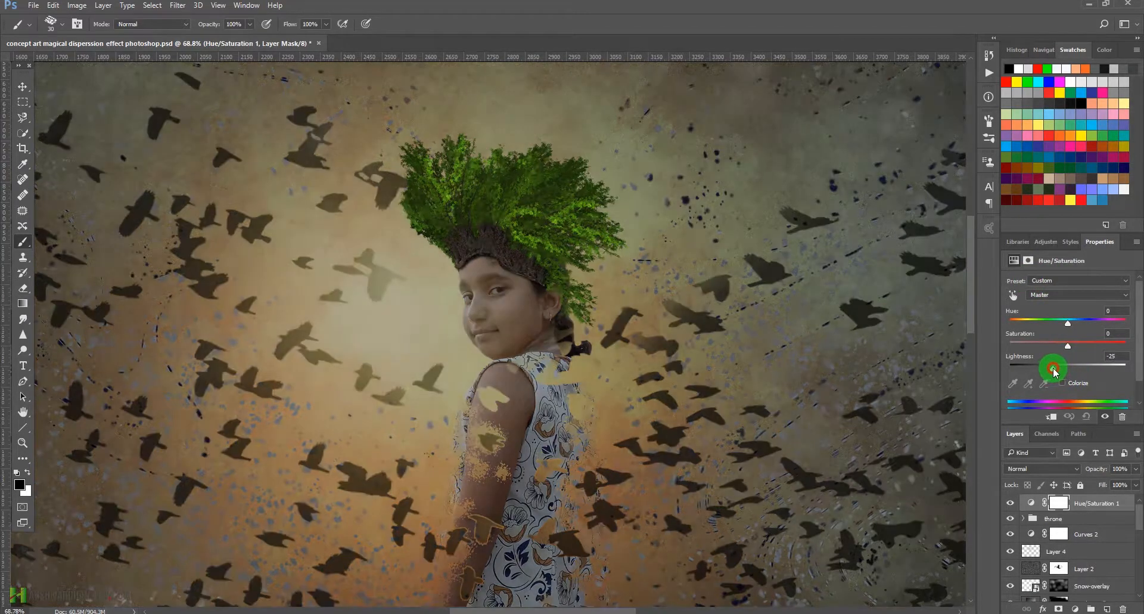
click(1052, 417)
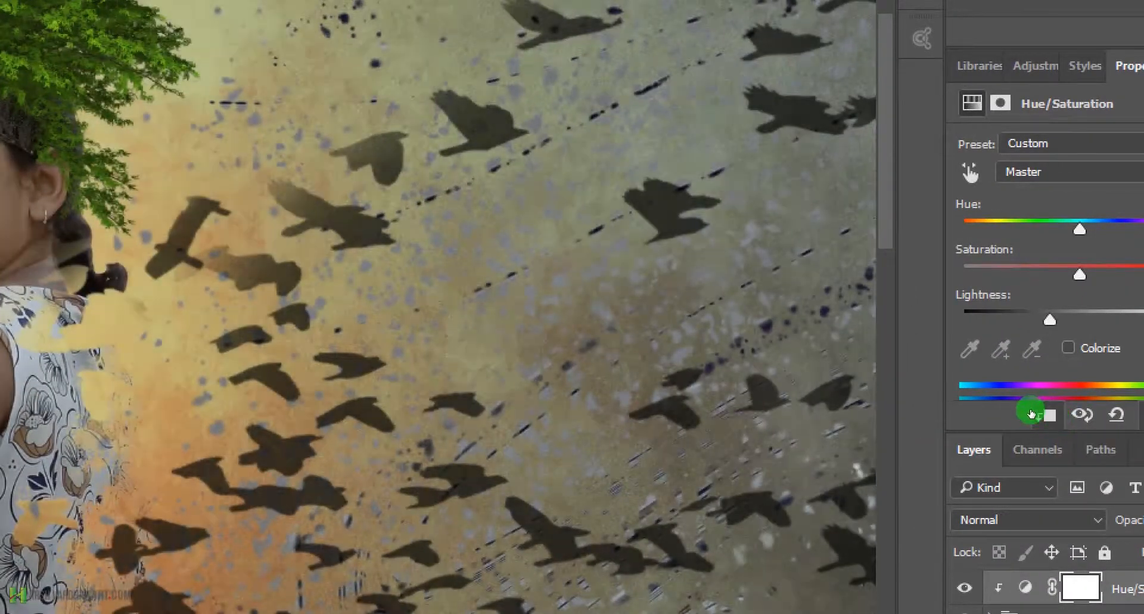
Step: Set the Hue/Saturation adjustment clipped to the throne group to hue -49, saturation -39 and lightness -44, and save the document
click(1044, 419)
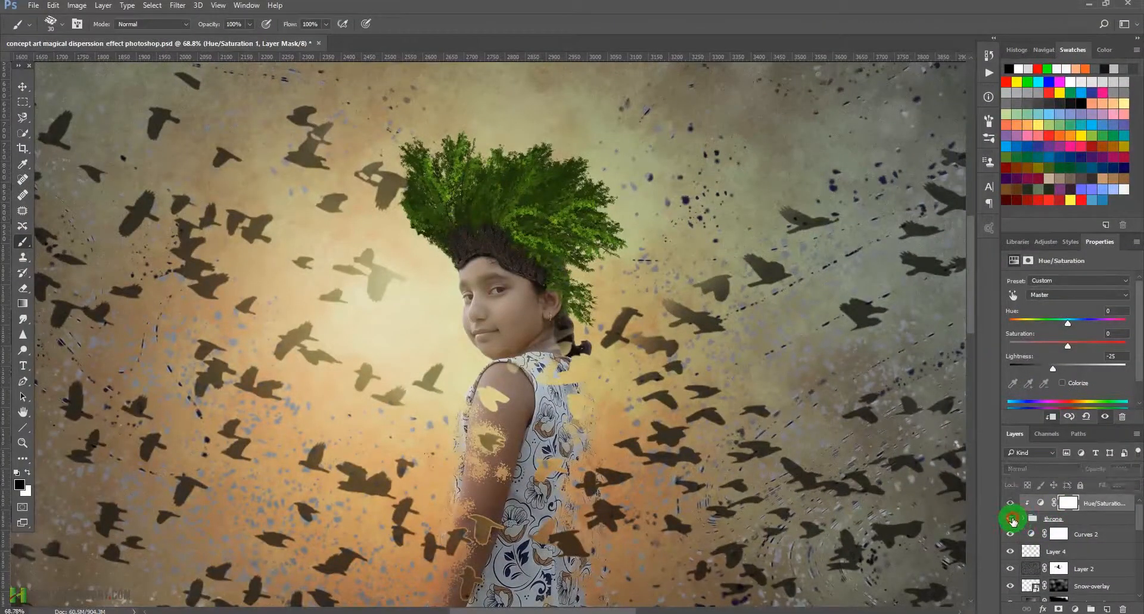
click(1010, 519)
click(1011, 519)
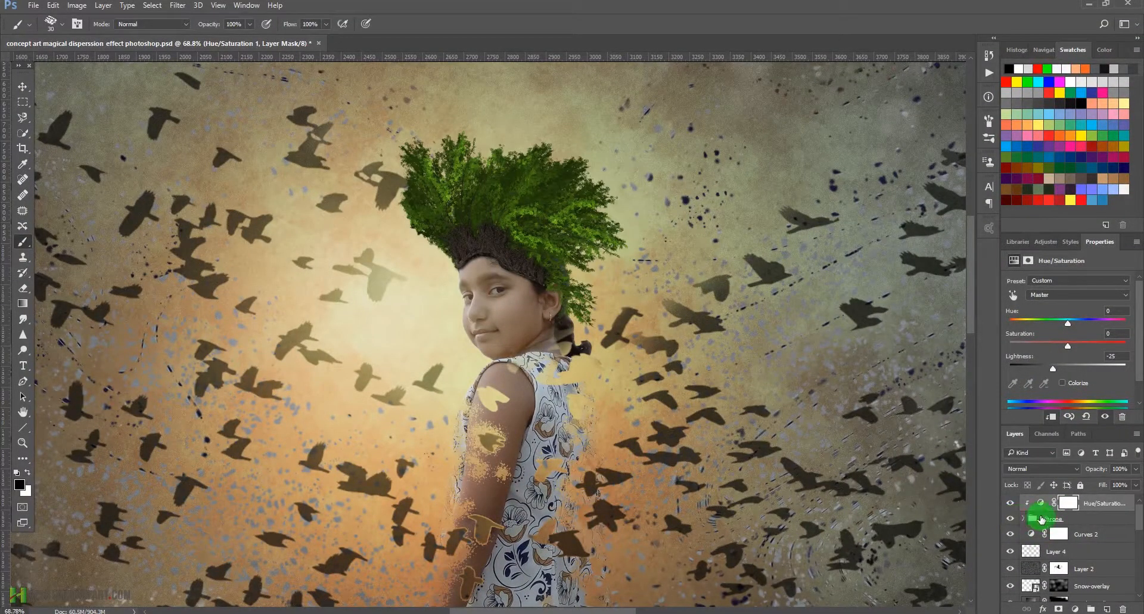
click(1056, 516)
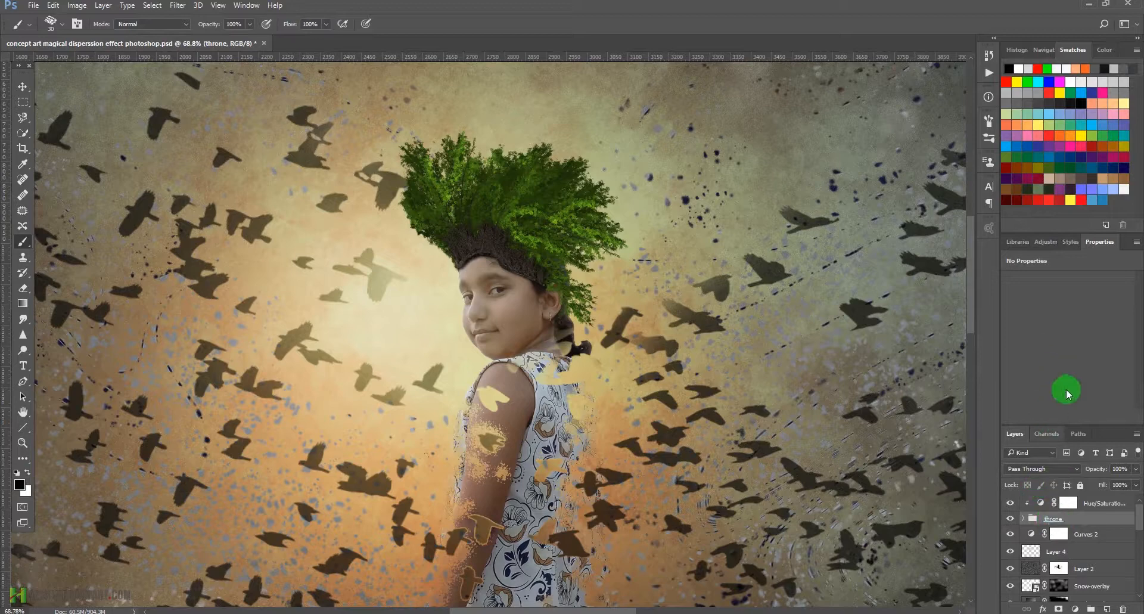
click(1039, 502)
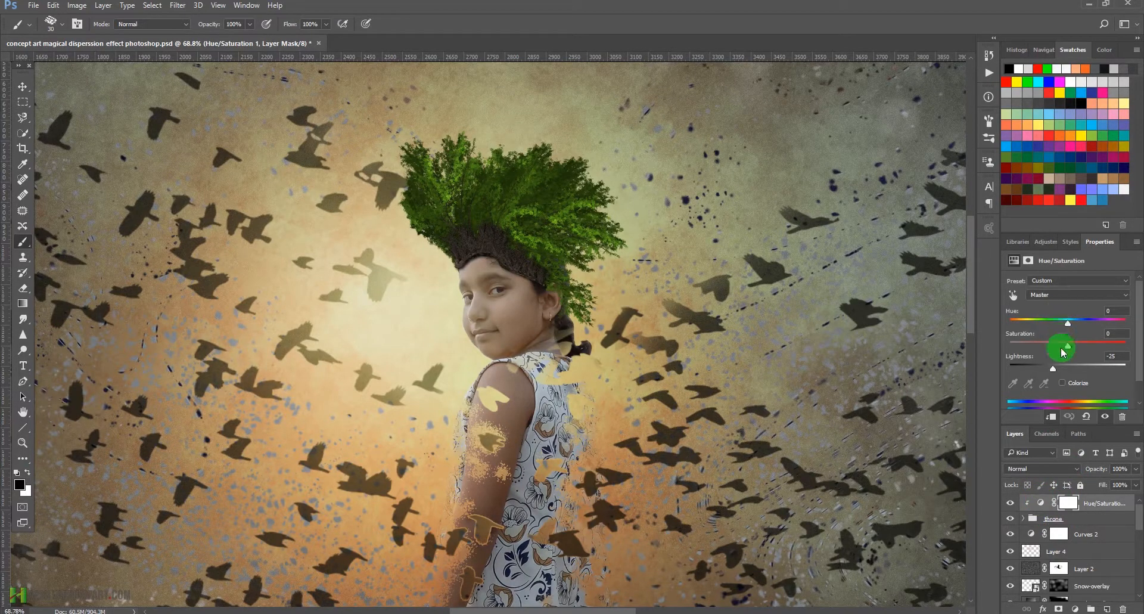
drag(1050, 365, 1042, 321)
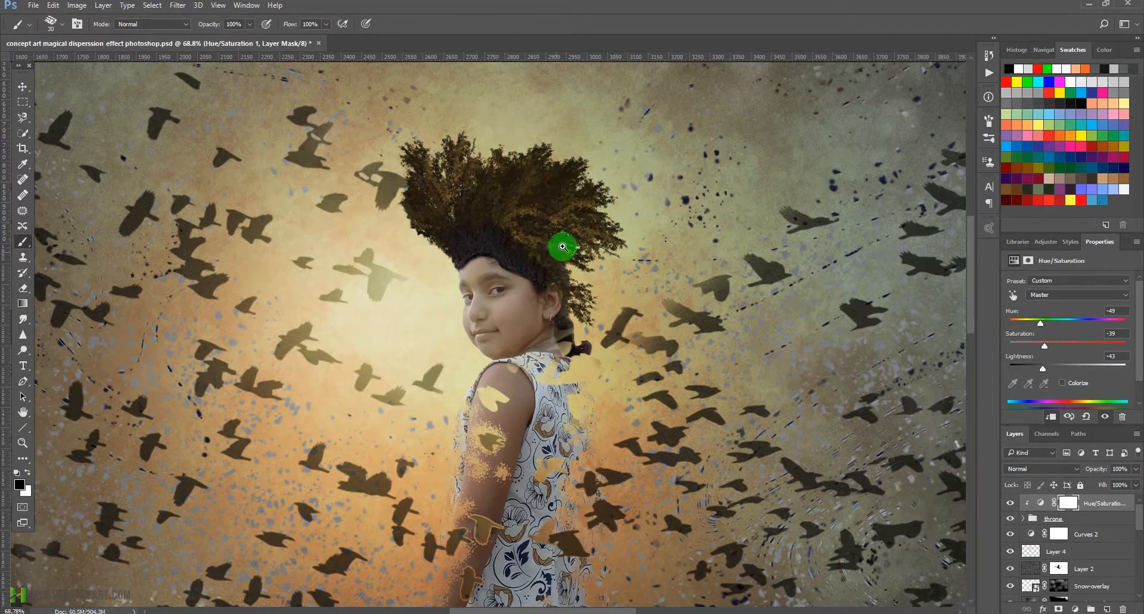
drag(562, 246, 510, 298)
drag(467, 249, 503, 264)
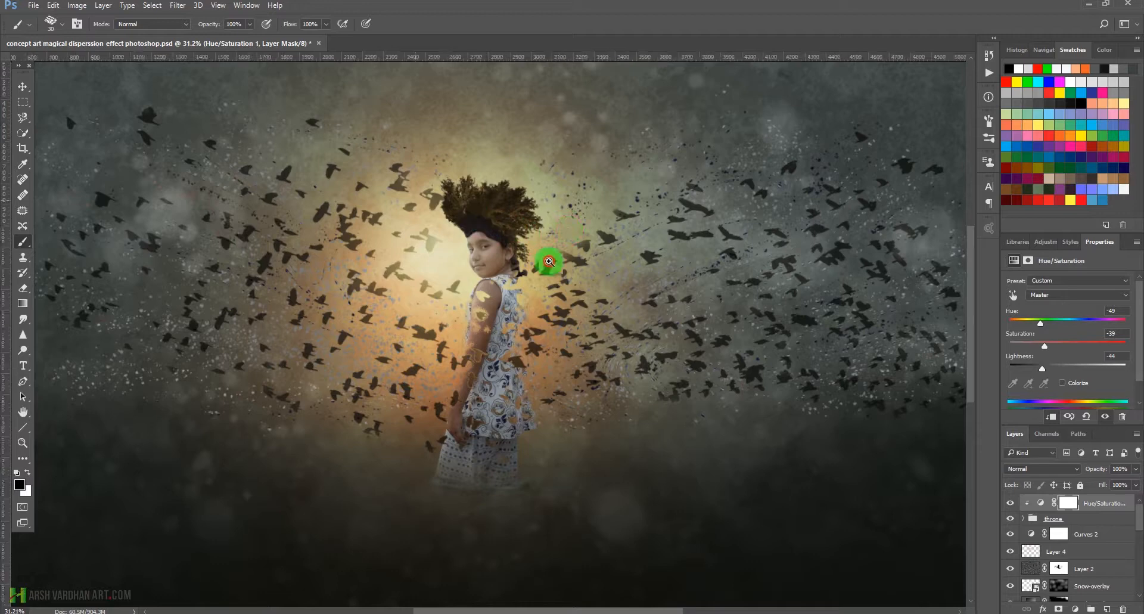
mouse_move(548, 264)
mouse_down()
mouse_move(597, 301)
mouse_move(582, 313)
mouse_move(620, 391)
mouse_move(564, 414)
mouse_move(462, 276)
mouse_move(504, 296)
mouse_up()
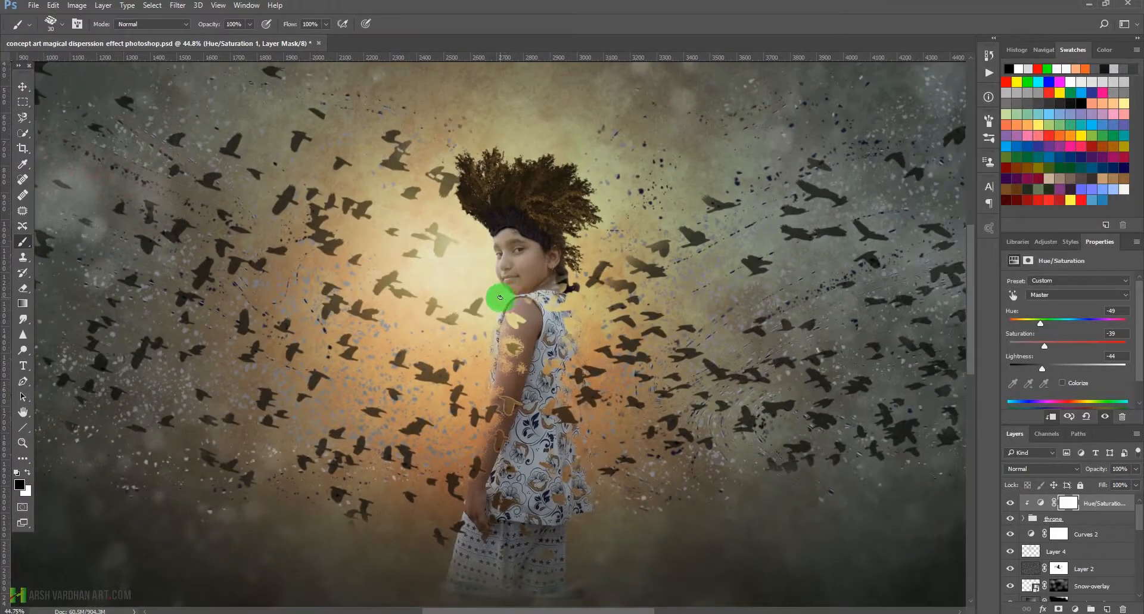
key(ctrl+s)
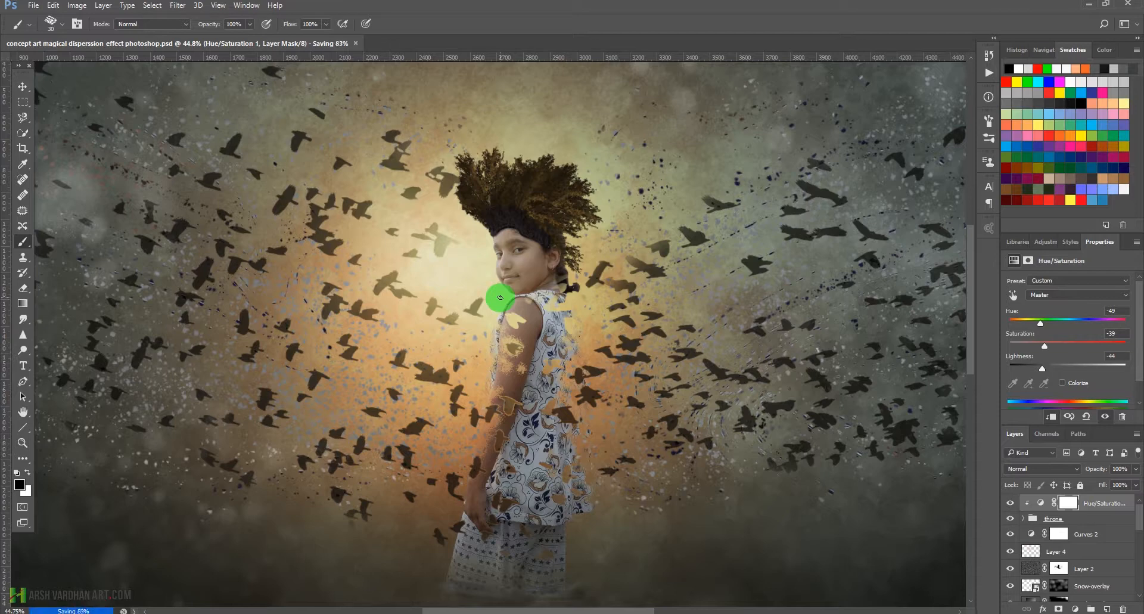
Step: Choose the 199 px eyelash brush tip and reduce its size to 80 px
key(ctrl+0)
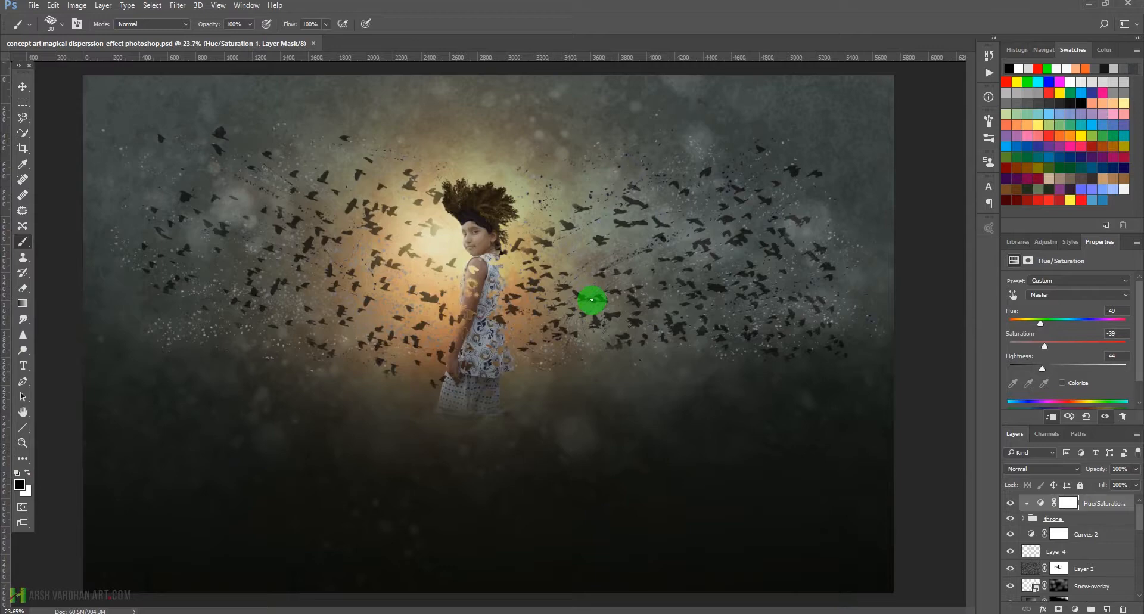
scroll(502, 246, up, 5)
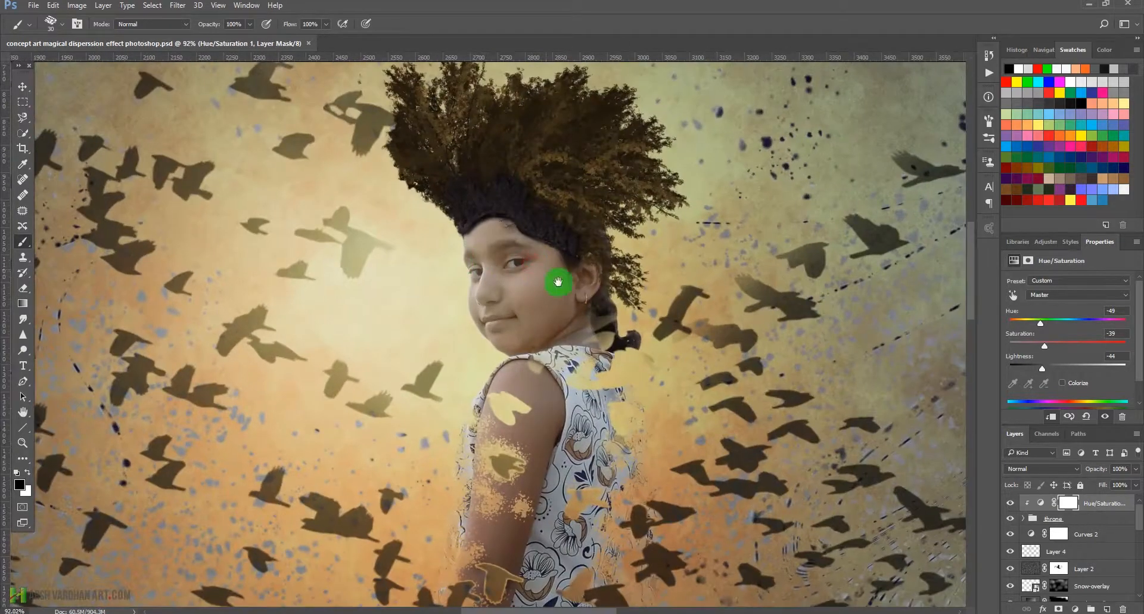
scroll(509, 285, up, 2)
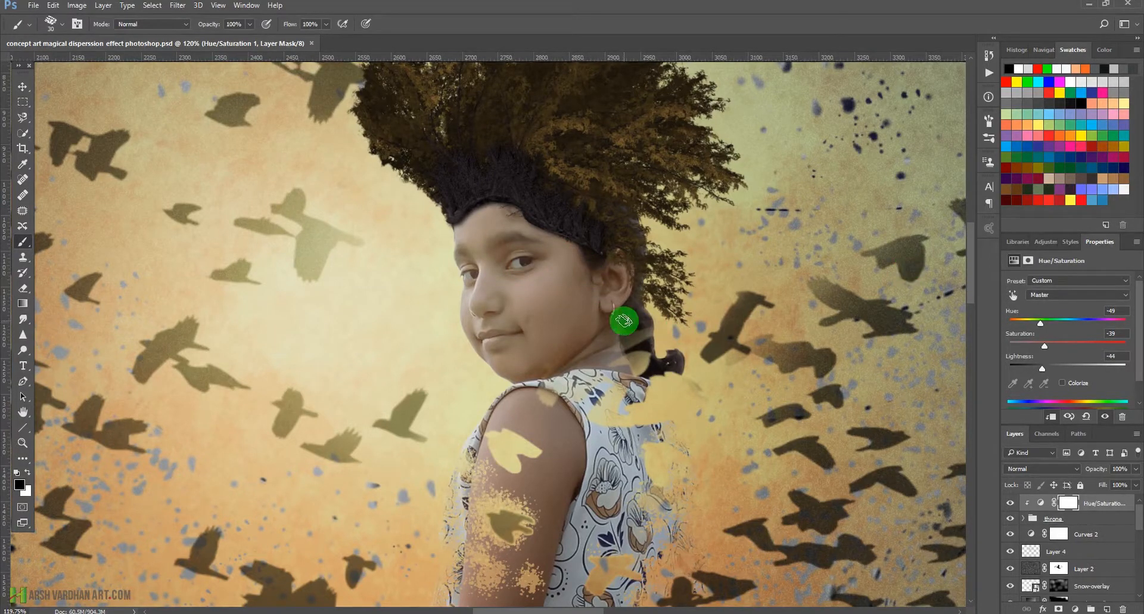
right_click(717, 251)
drag(872, 411, 863, 592)
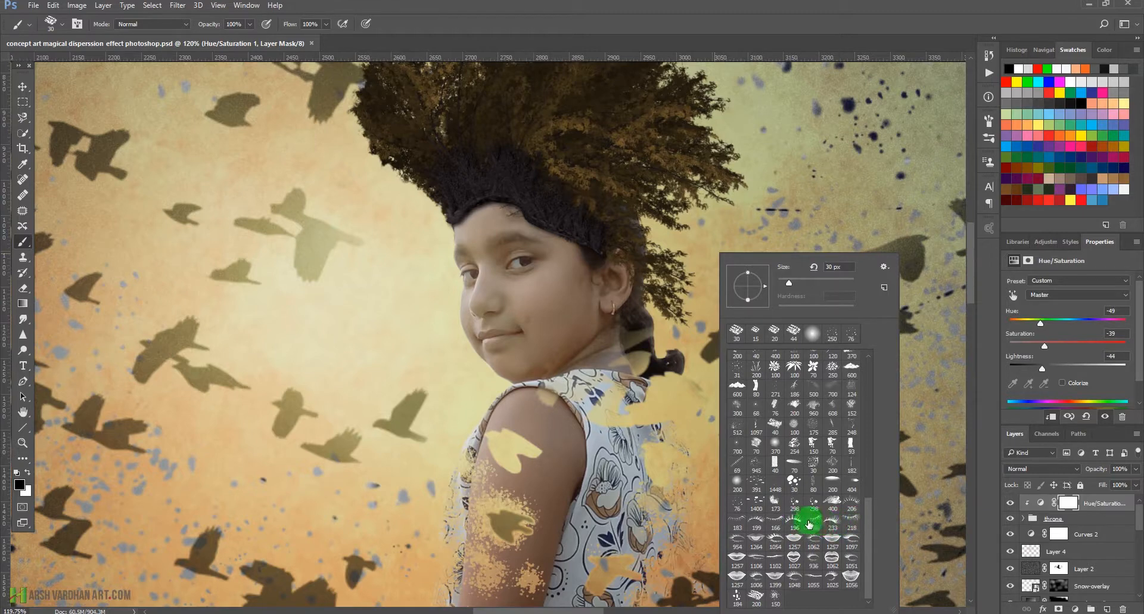
click(756, 523)
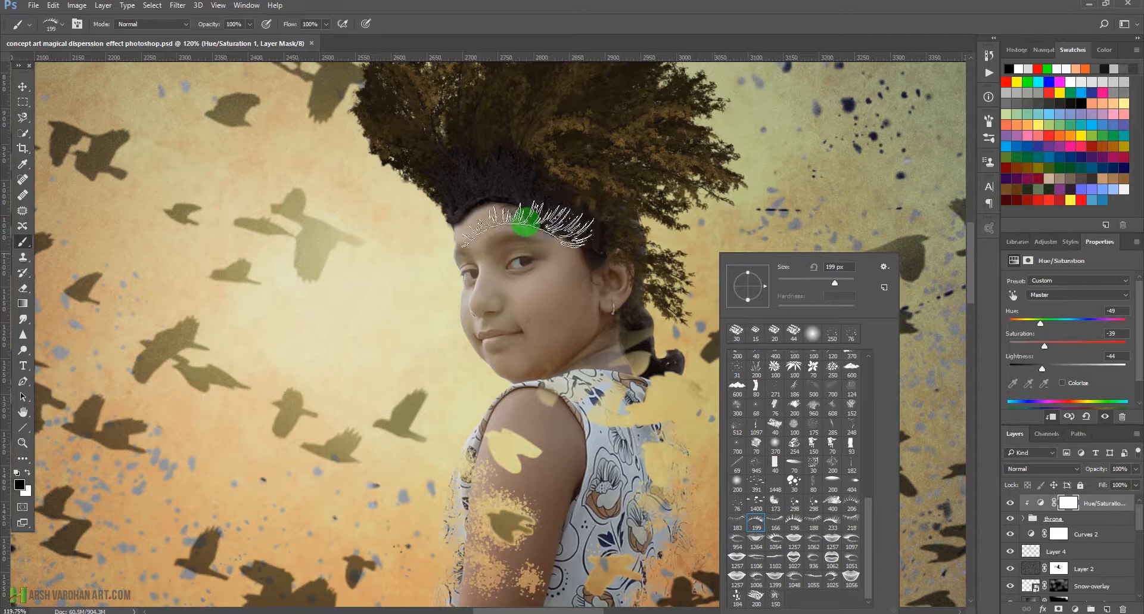
click(723, 4)
key(bracketleft)
key(bracketleft)
key(bracketleft)
key(bracketleft)
key(bracketleft)
key(bracketleft)
key(bracketleft)
key(bracketleft)
key(bracketleft)
key(bracketleft)
key(bracketleft)
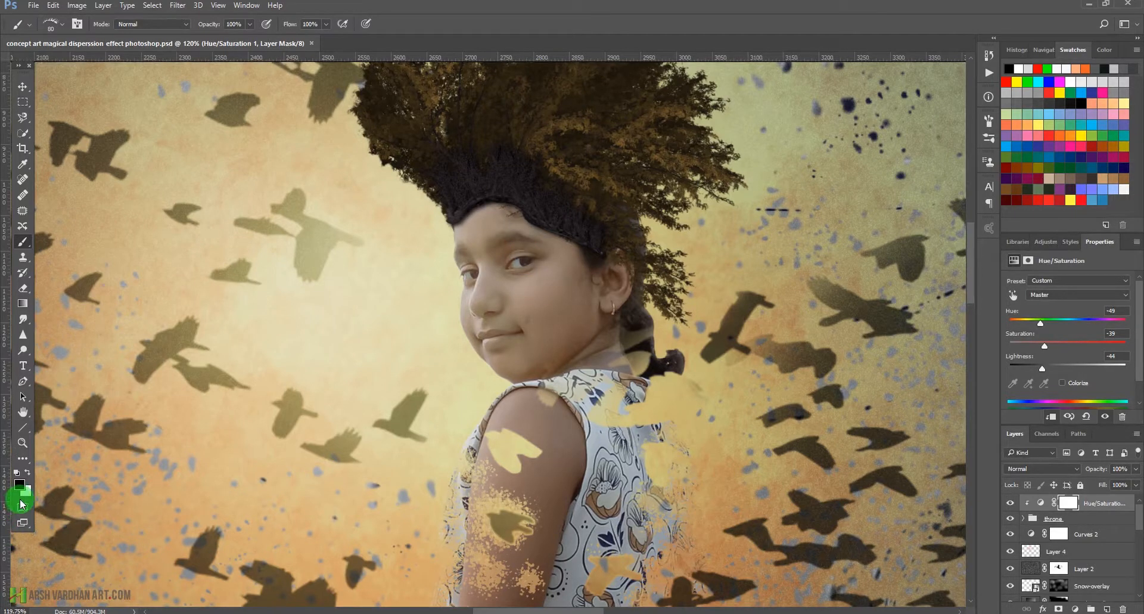
Step: Add a new layer above the Hue/Saturation adjustment and stamp one black eyelash on the cheek below the eye nearer the ear
click(539, 290)
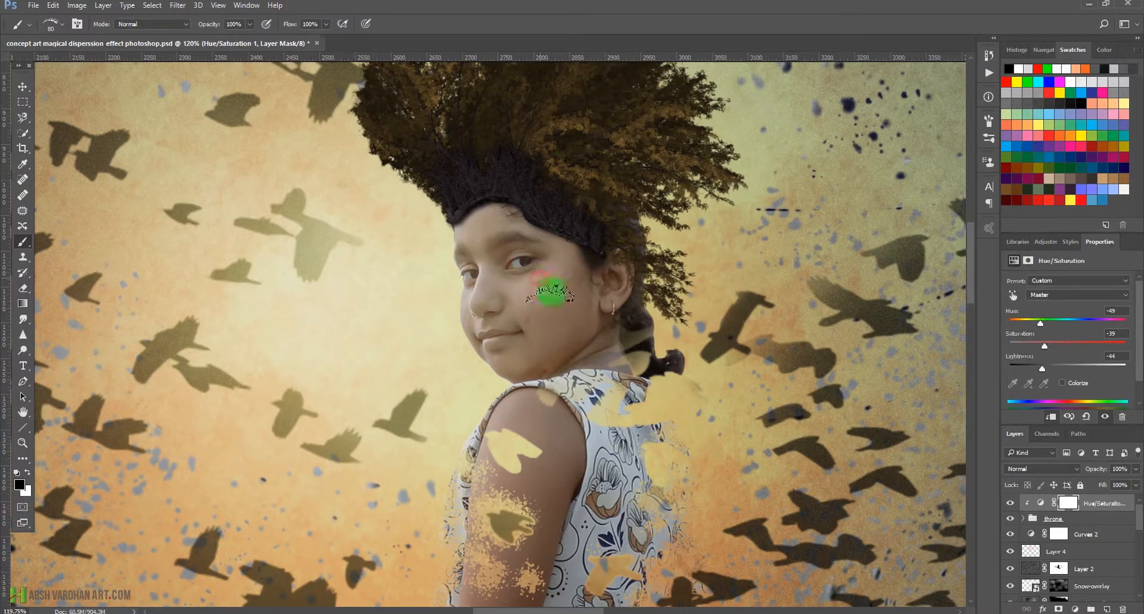
click(1106, 608)
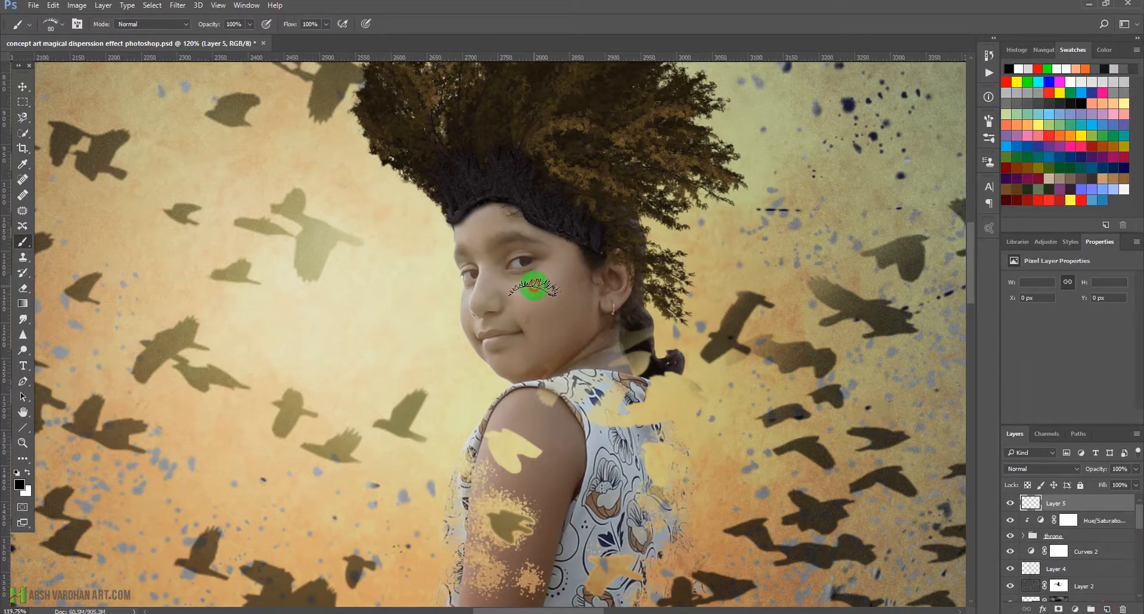
click(543, 302)
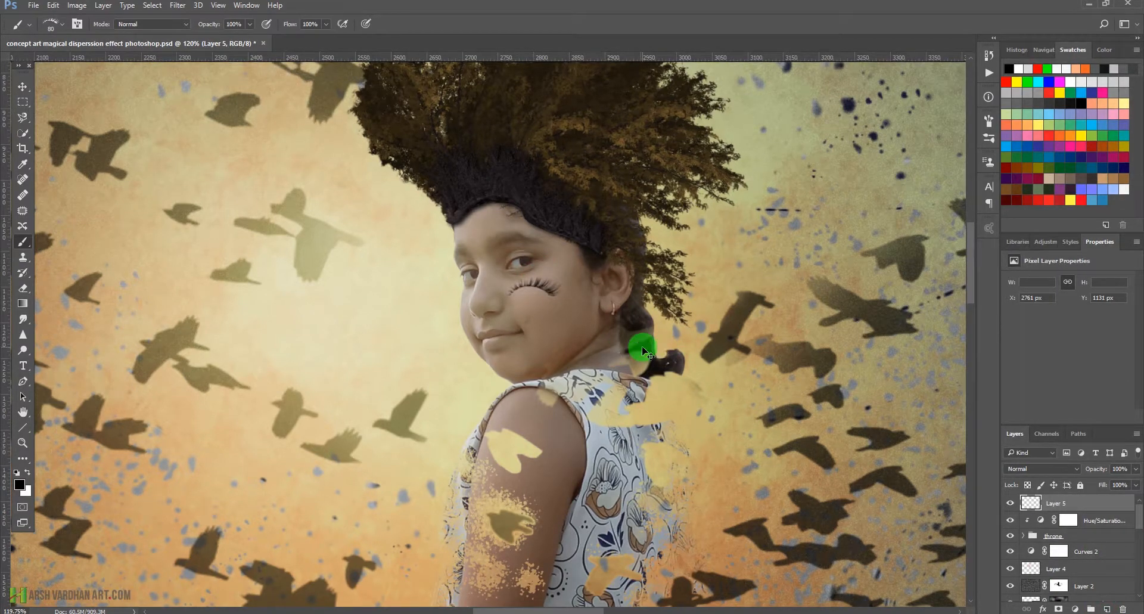
Step: Scale the eyelash to about 90%, rotate it about -12.5° over the eye nearer the ear, and warp it to follow the upper lid
key(ctrl+t)
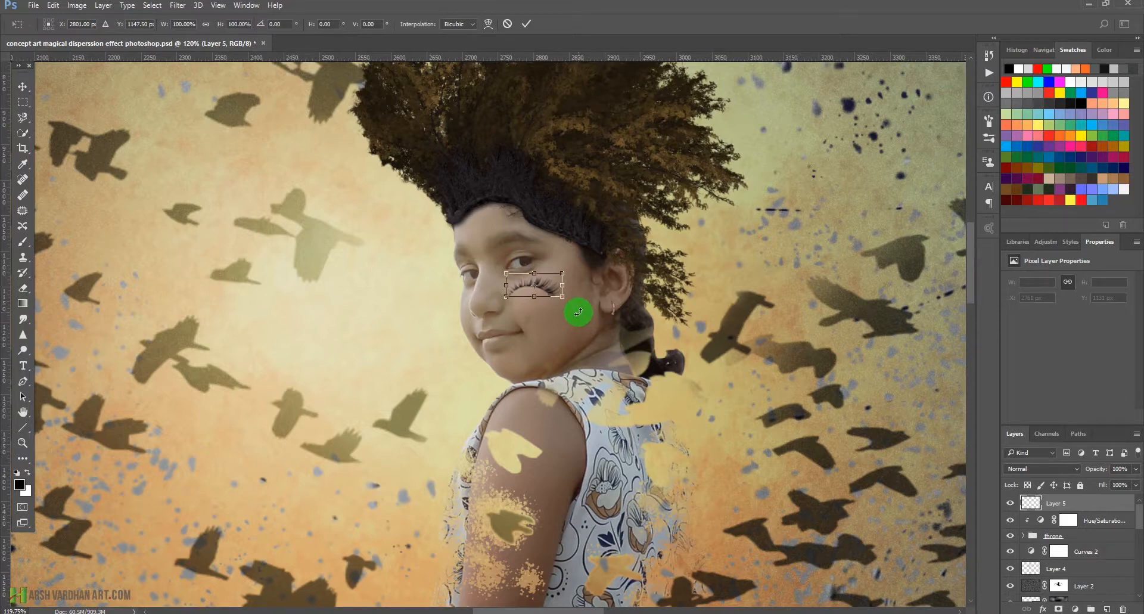
drag(559, 295, 538, 242)
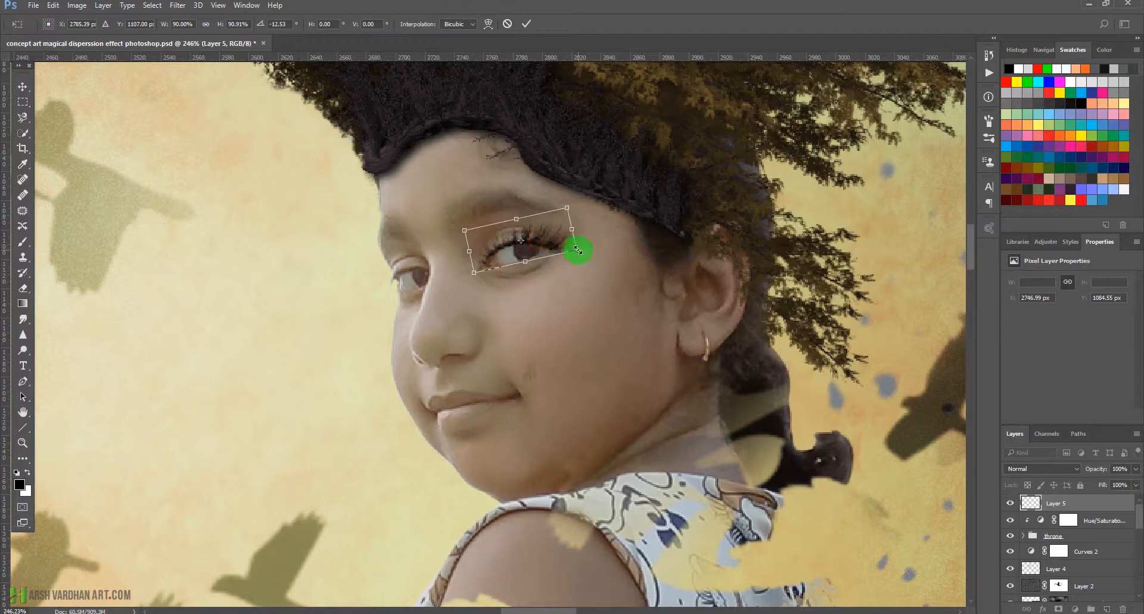
right_click(554, 246)
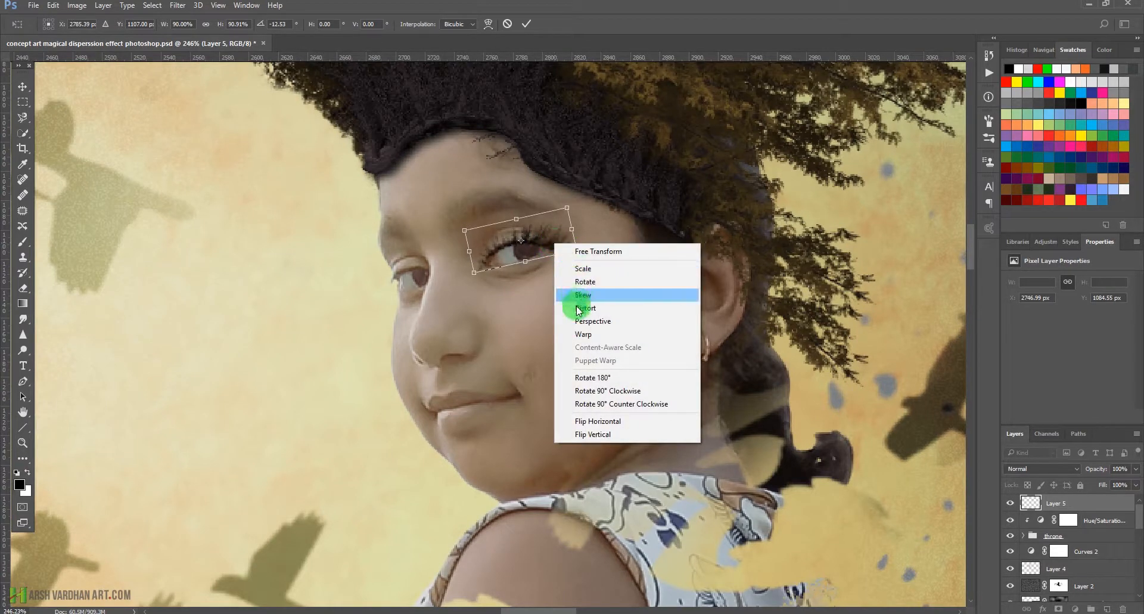
click(576, 332)
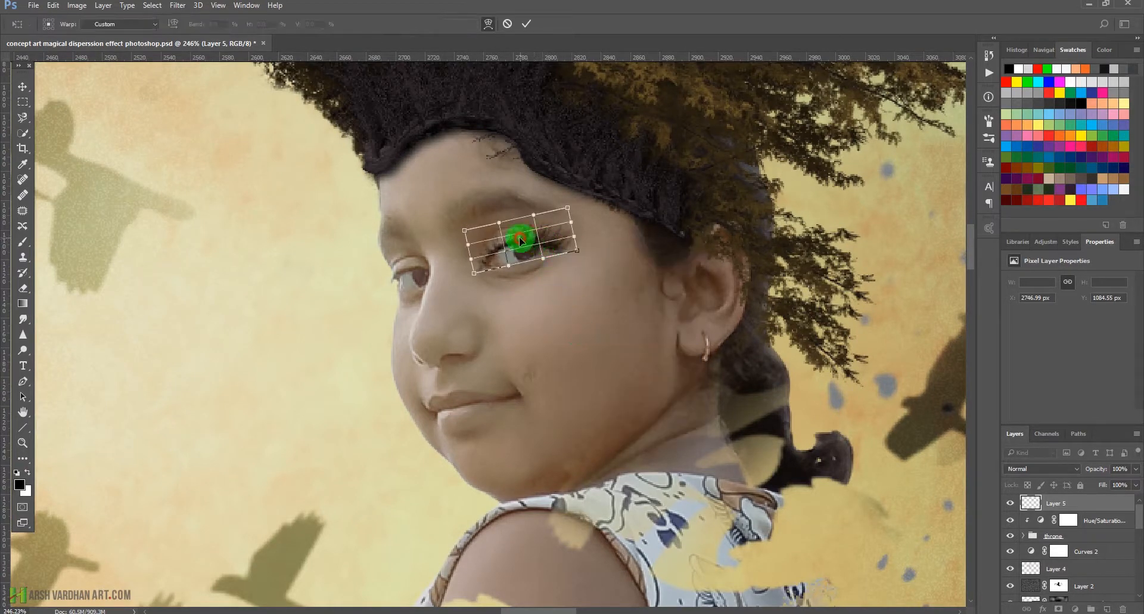
drag(519, 237, 540, 248)
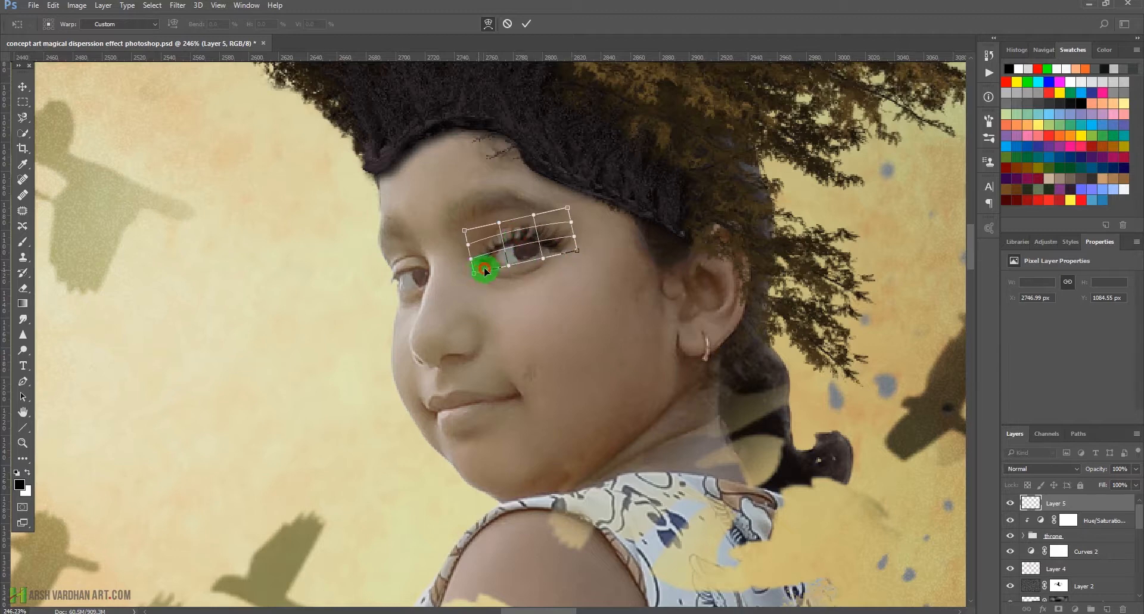
drag(485, 271, 483, 270)
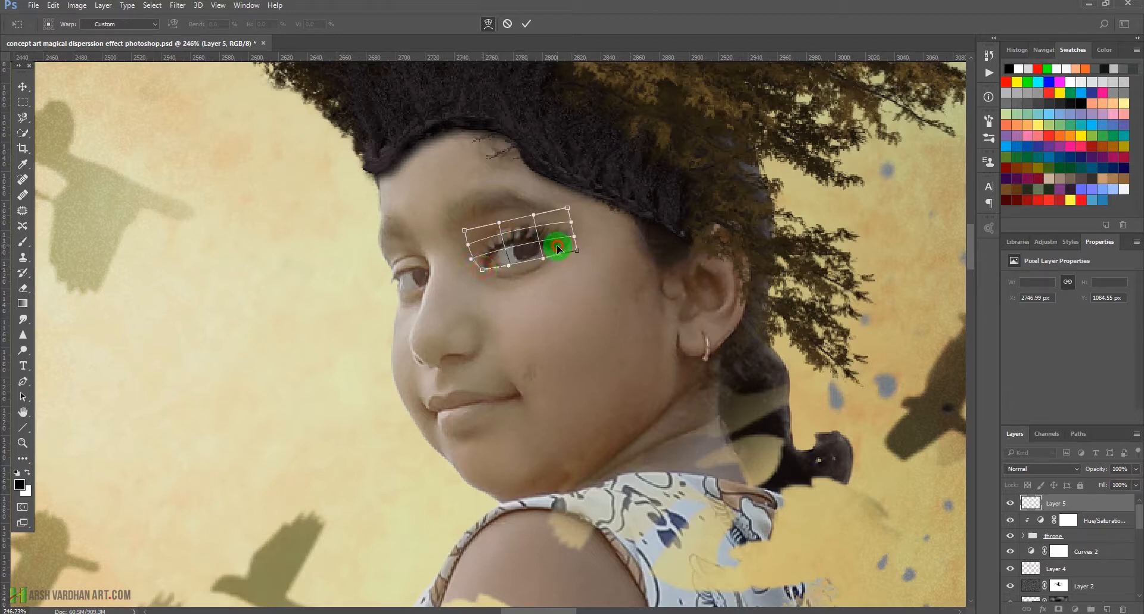
drag(556, 244, 554, 244)
key(b)
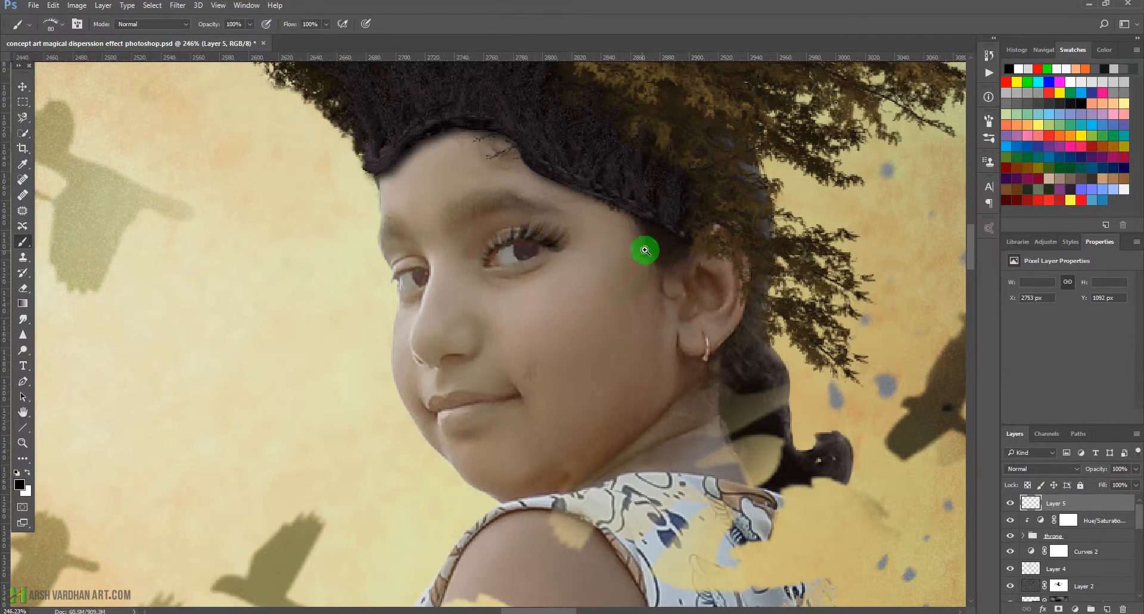
Step: Duplicate the eyelash layer and move the copy over the girl's other eye
key(ctrl+0)
drag(666, 271, 697, 281)
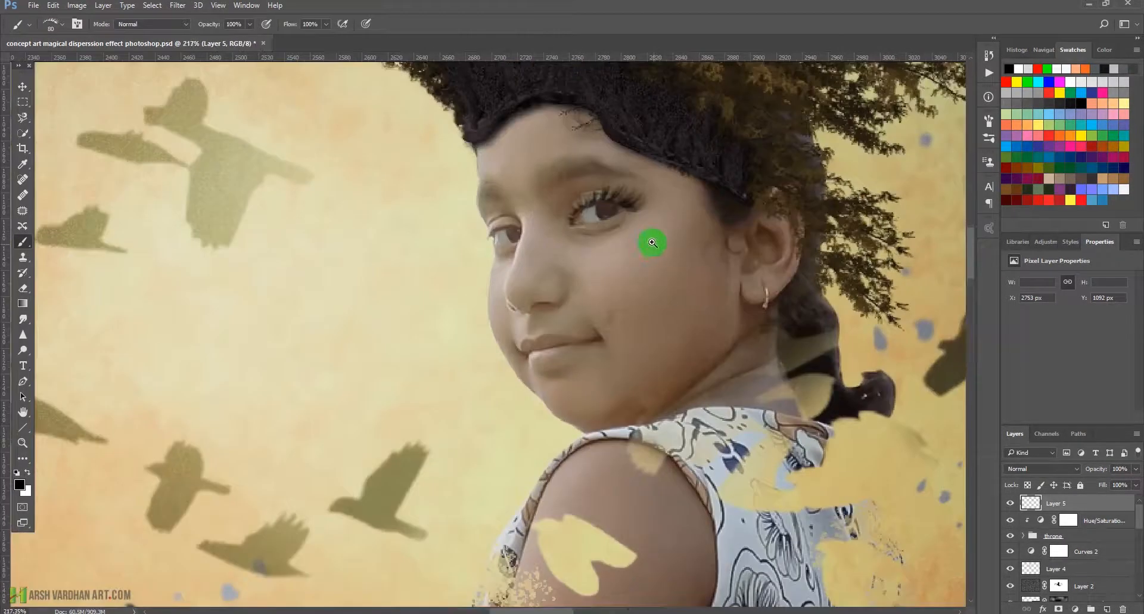
drag(622, 234, 638, 238)
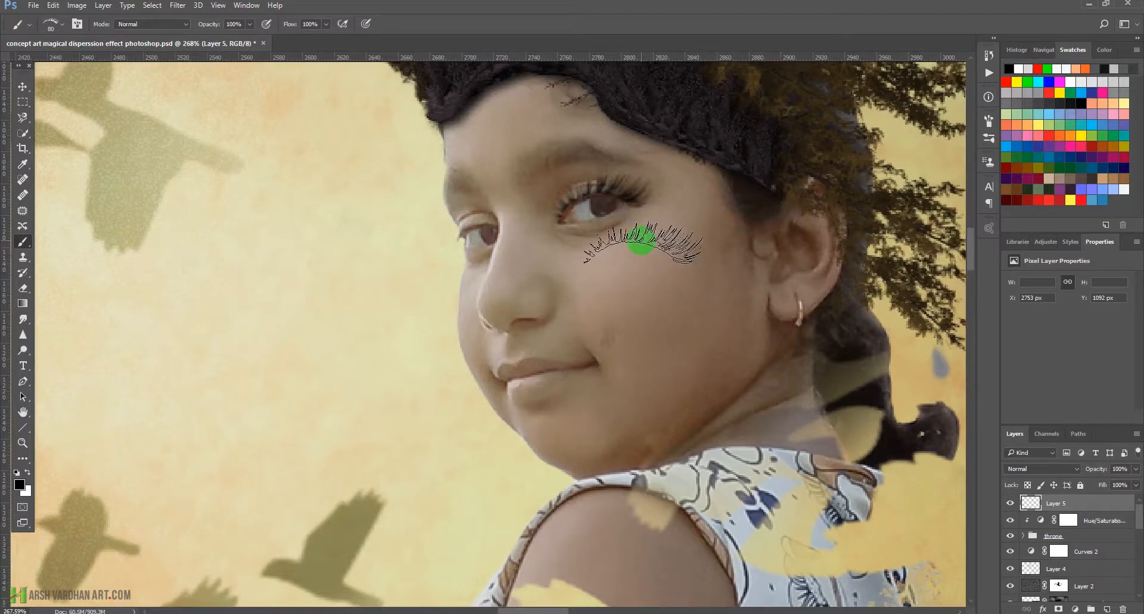
mouse_move(594, 187)
mouse_down()
mouse_move(628, 202)
mouse_move(598, 212)
mouse_move(605, 205)
mouse_up()
mouse_move(623, 246)
mouse_down()
mouse_move(633, 238)
mouse_move(600, 230)
mouse_move(657, 243)
mouse_move(622, 248)
mouse_move(654, 253)
mouse_move(682, 278)
mouse_move(679, 315)
mouse_up()
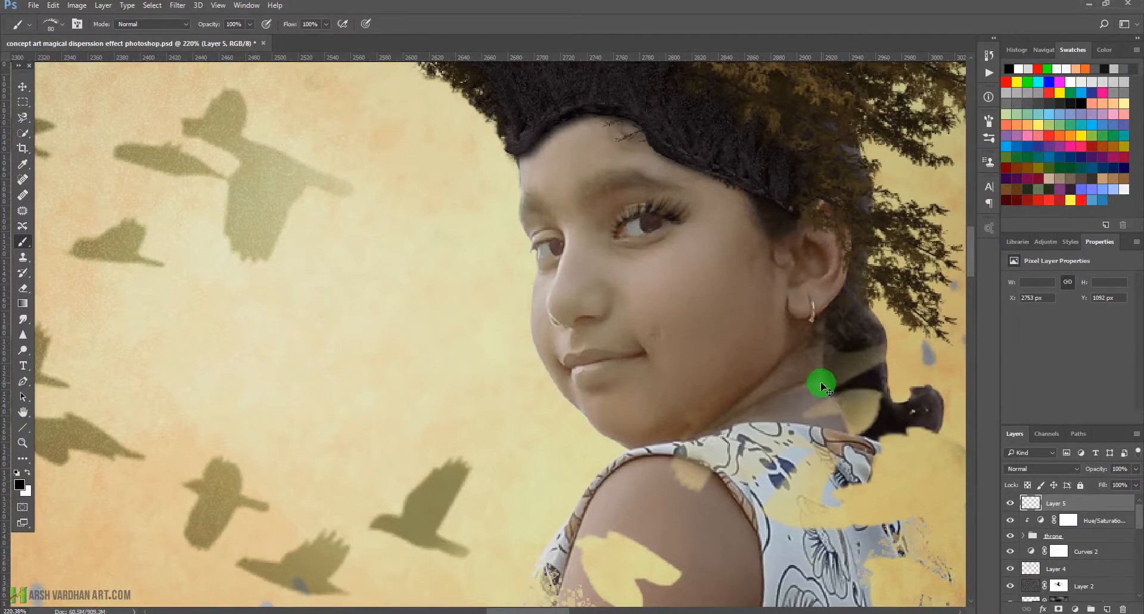
key(ctrl+j)
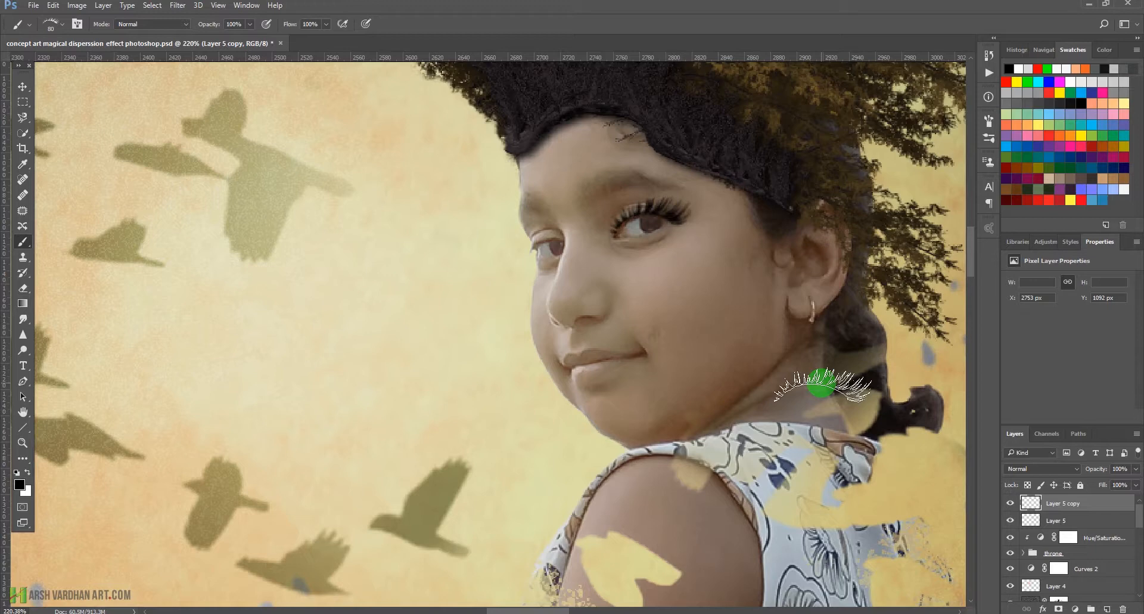
key(v)
drag(644, 214, 559, 248)
Step: Flip the eyelash copy horizontally, scale it to about 75%, tilt it, and fit it along the far eye's upper lid
key(ctrl+t)
right_click(559, 247)
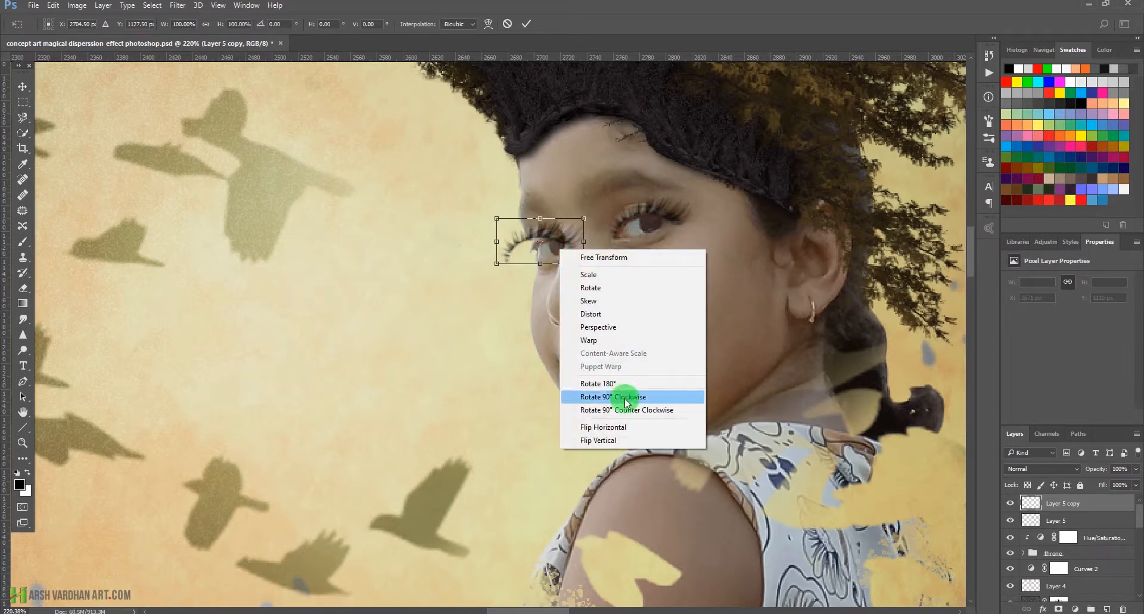
click(631, 426)
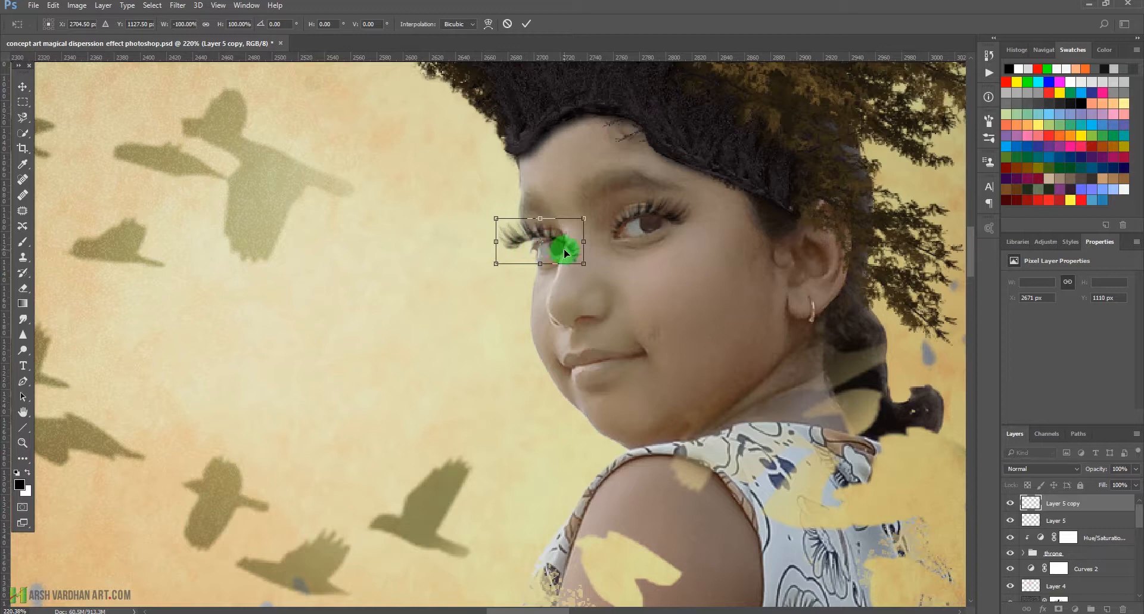
mouse_move(571, 252)
mouse_down()
mouse_move(607, 279)
mouse_move(576, 245)
mouse_up()
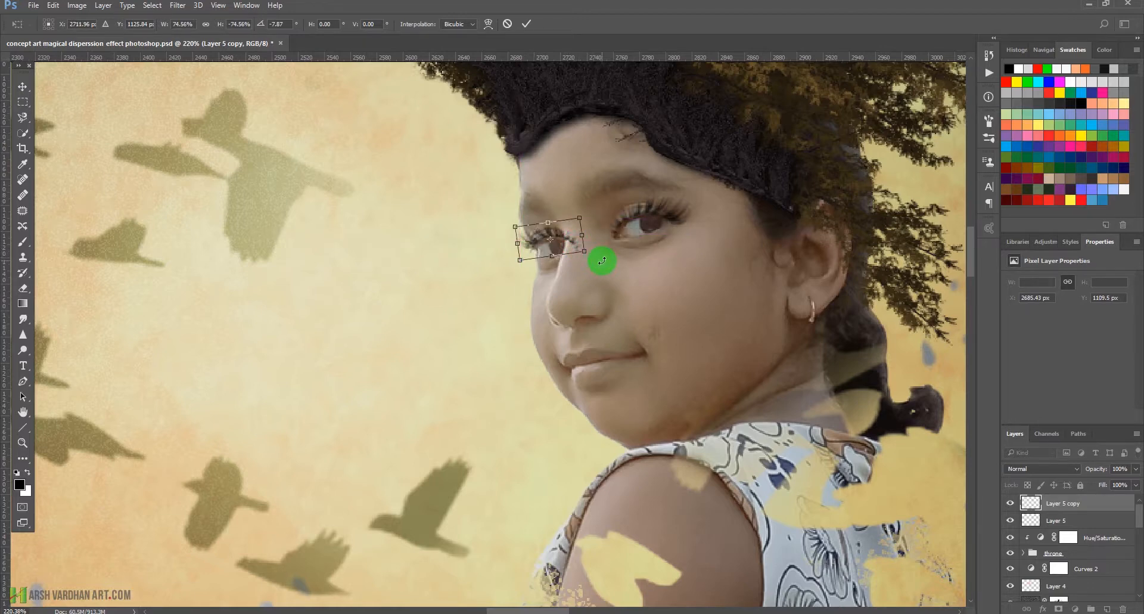
key(Return)
drag(543, 239, 562, 222)
Step: Add a layer mask to the far eye's eyelash layer and choose a soft round brush with 0% hardness
scroll(542, 237, up, 5)
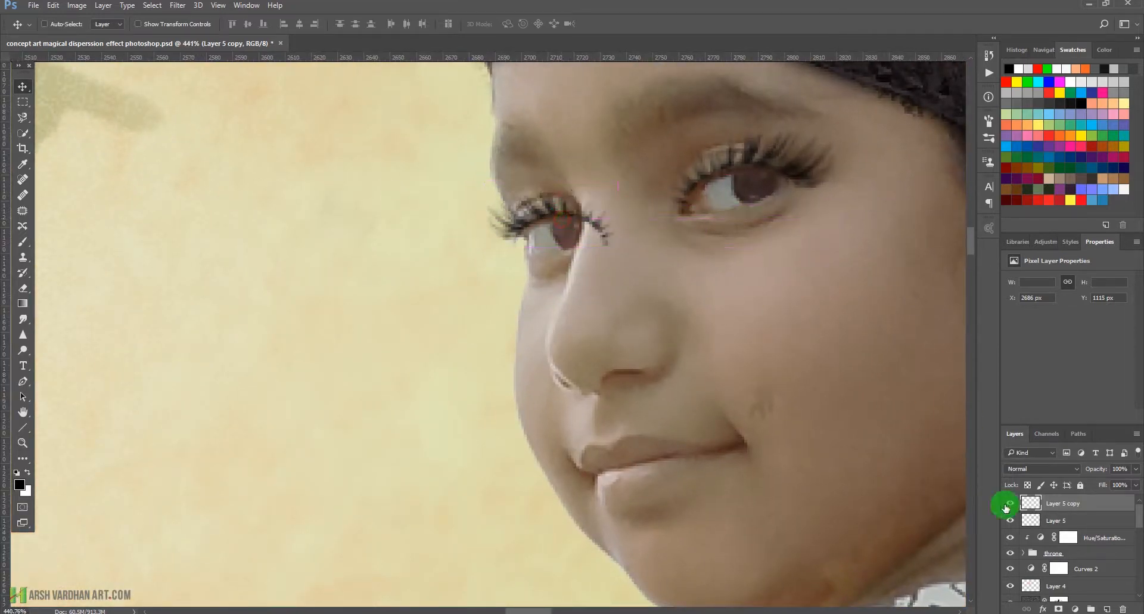
click(1059, 608)
key(b)
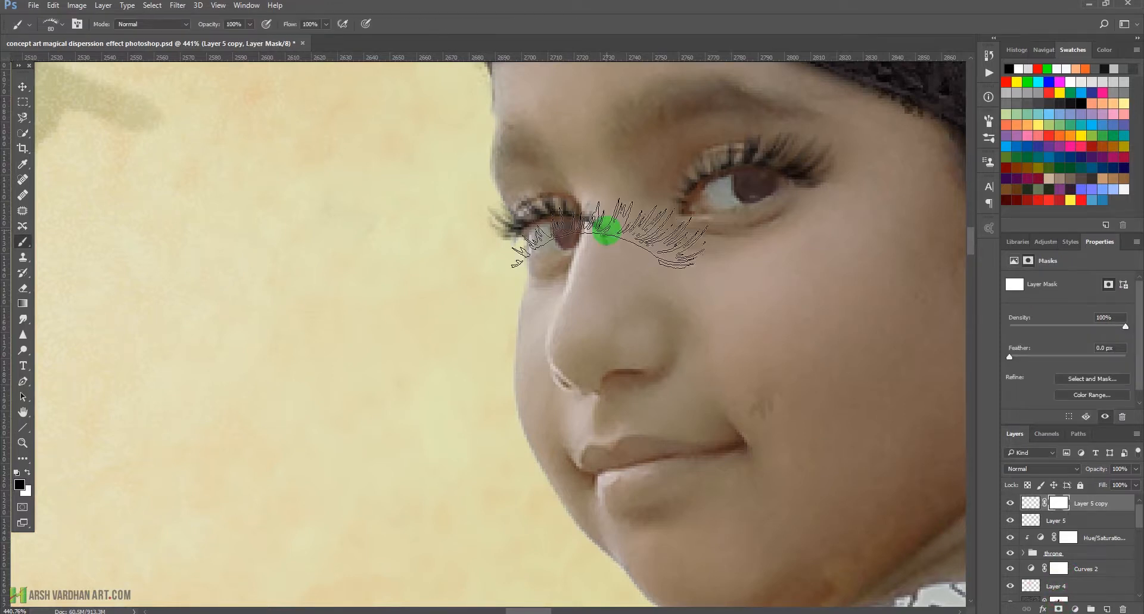
right_click(608, 231)
click(725, 310)
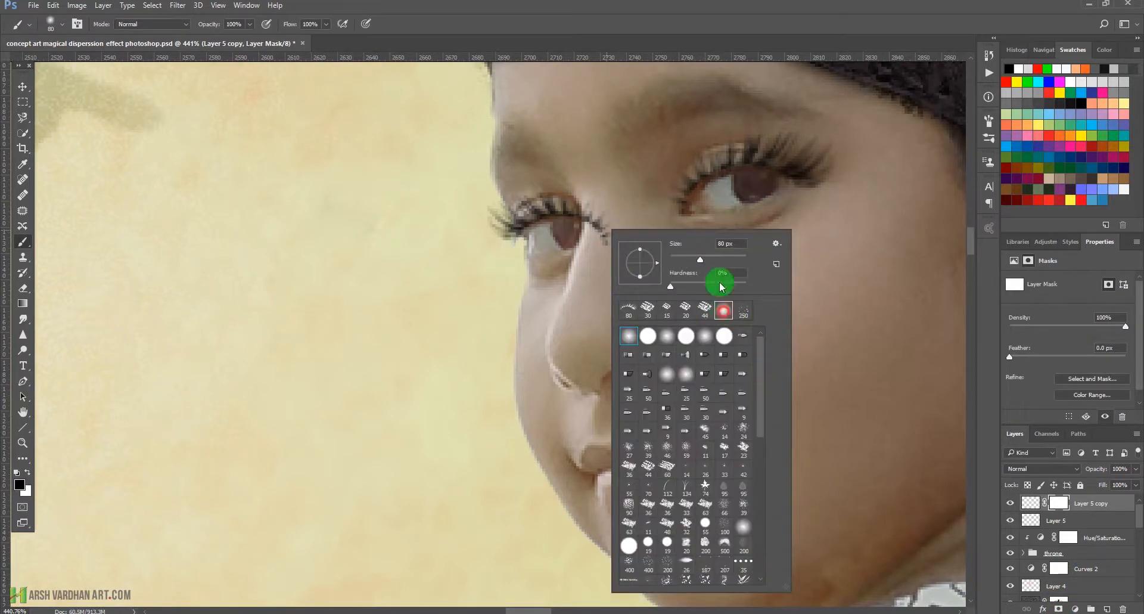
click(660, 47)
Step: Mask out the lash ends overlapping the bridge of the nose using a small black brush of about 7 px
key(bracketleft)
key(bracketleft)
key(bracketleft)
key(bracketleft)
key(bracketleft)
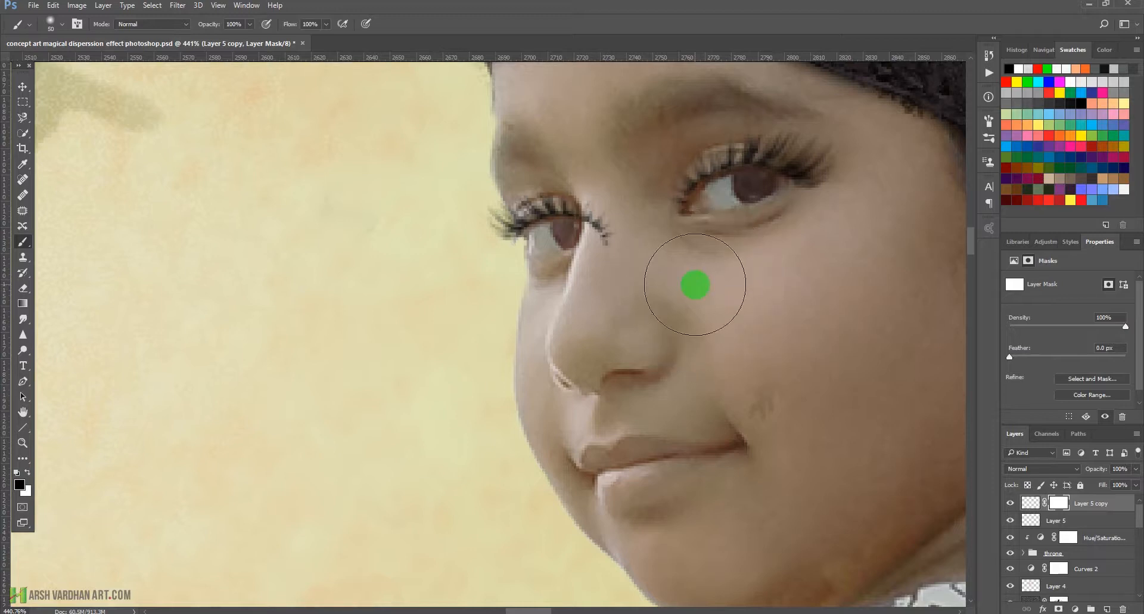
key(bracketleft)
key(bracketleft)
key(bracketleft)
key(bracketleft)
key(bracketleft)
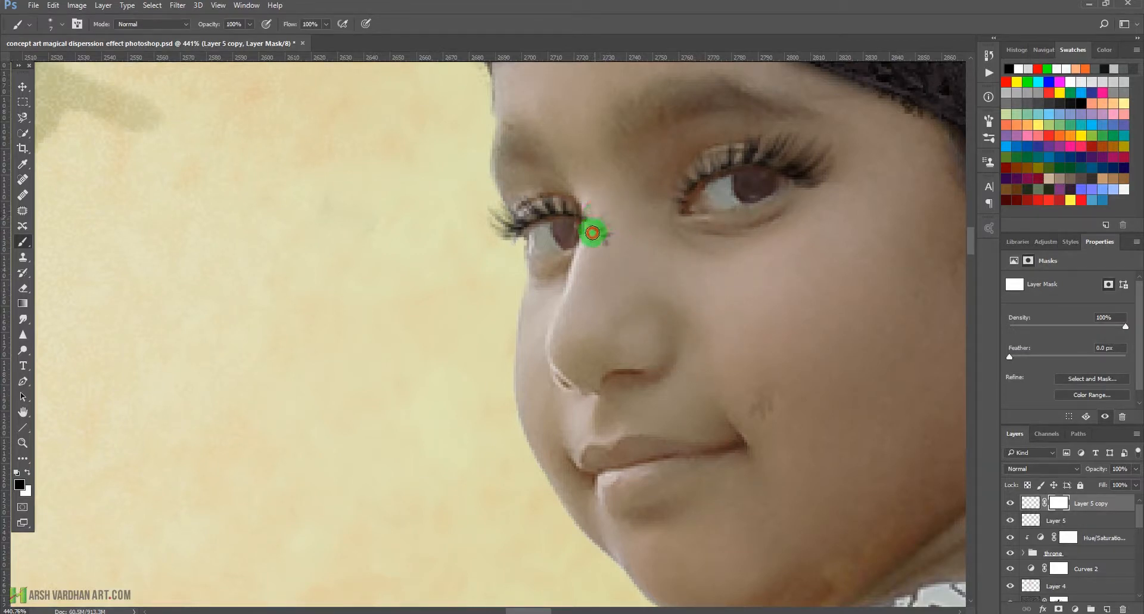
drag(591, 229, 590, 211)
drag(588, 261, 608, 215)
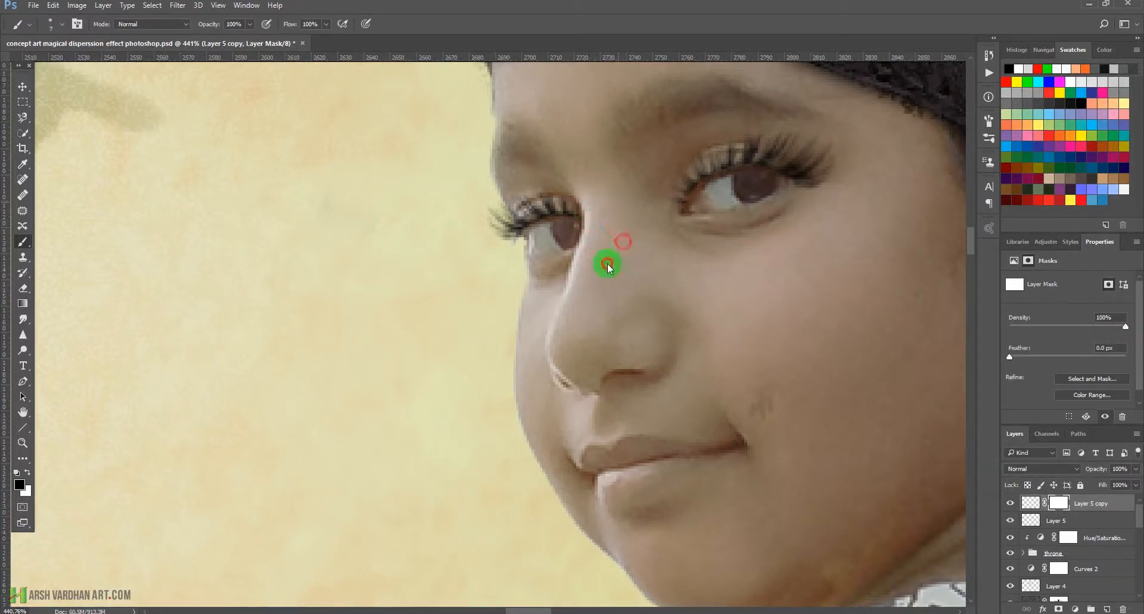
drag(607, 264, 672, 323)
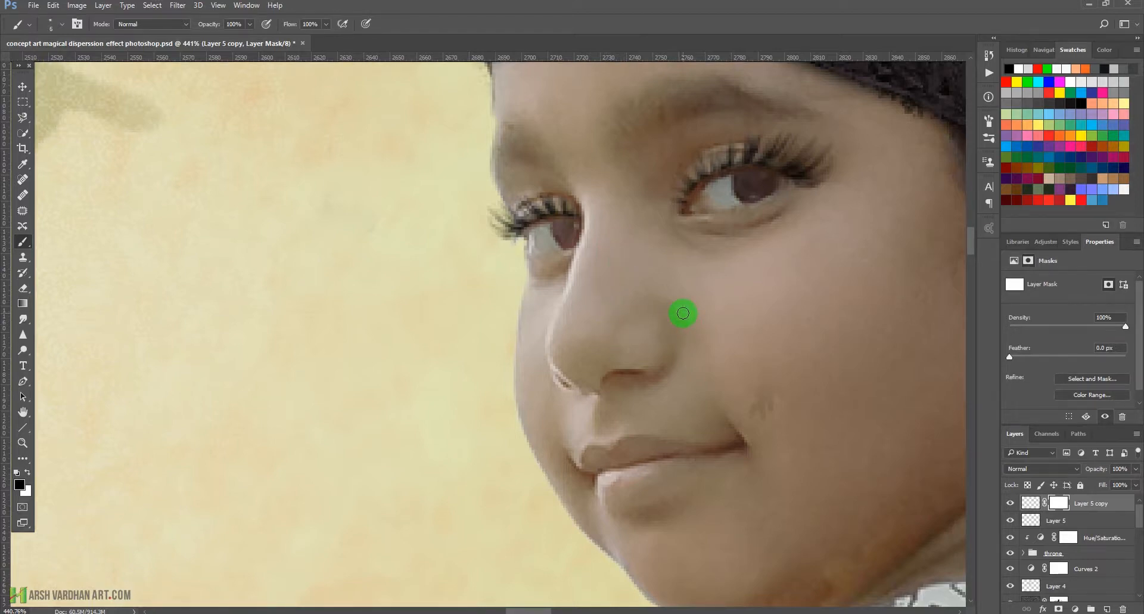
Step: Try to paint out the dark smudge on the cheek beside the mouth with a slightly larger brush
key(bracketright)
key(bracketright)
key(bracketright)
mouse_move(764, 422)
mouse_down()
mouse_move(753, 407)
mouse_move(771, 417)
mouse_up()
mouse_move(701, 395)
mouse_down()
mouse_move(654, 404)
mouse_move(748, 434)
mouse_move(729, 389)
mouse_up()
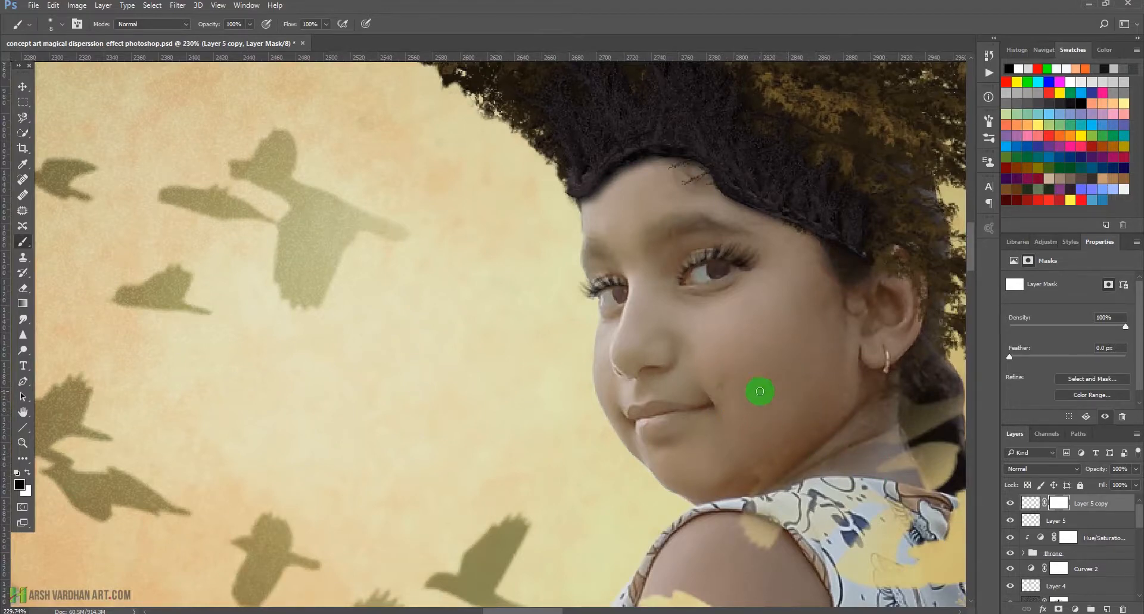
Step: Add a layer mask to the throne group and paint out the cheek smudge with a black brush of about 15 px
click(1053, 552)
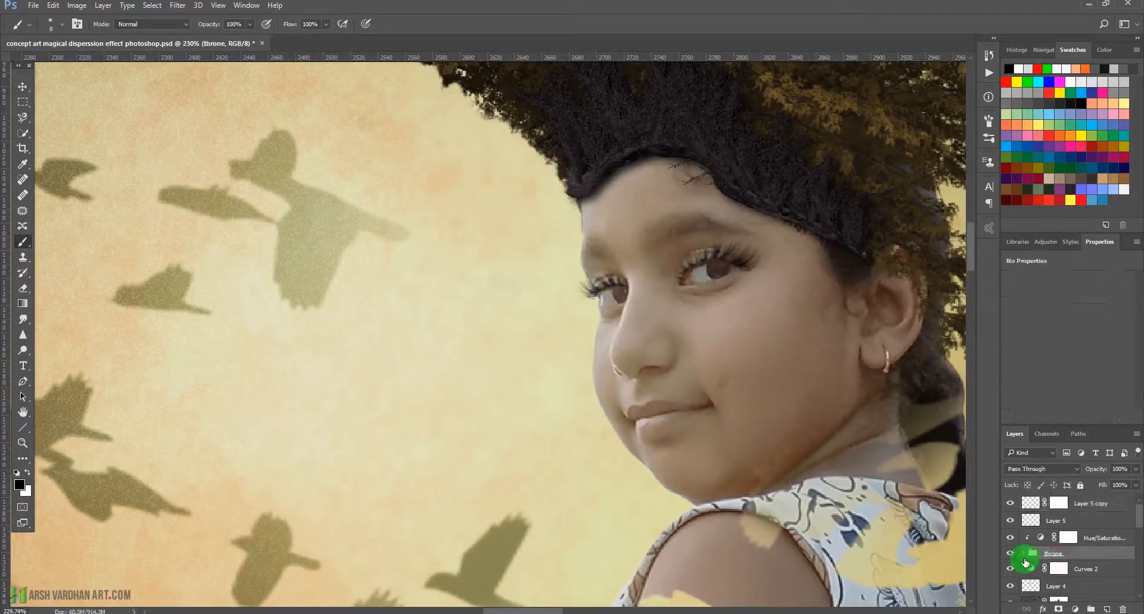
click(1022, 555)
click(1023, 555)
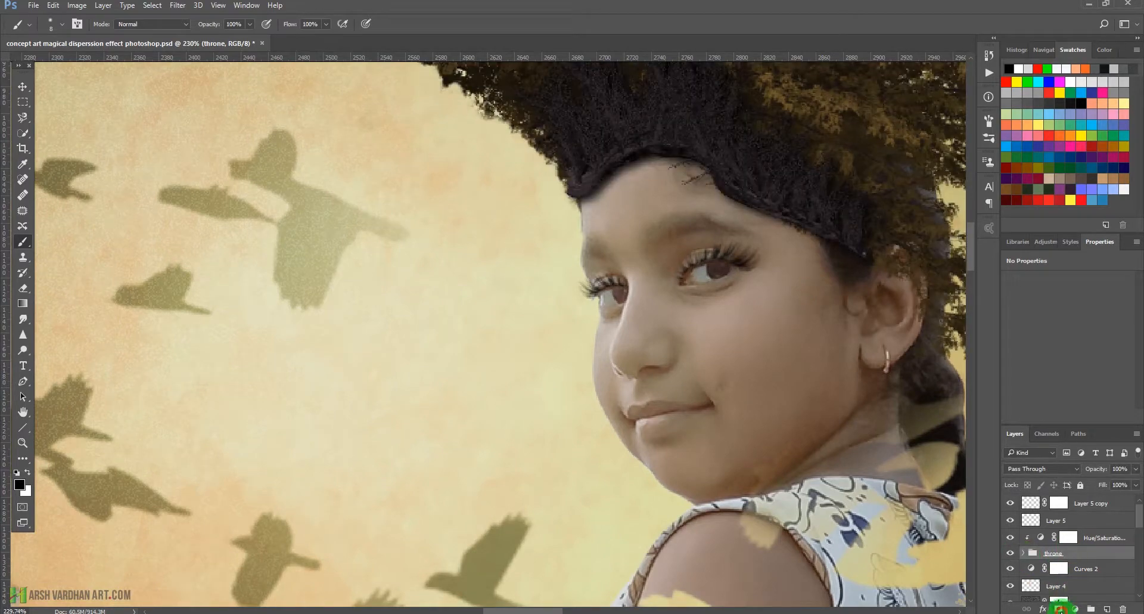
click(1058, 608)
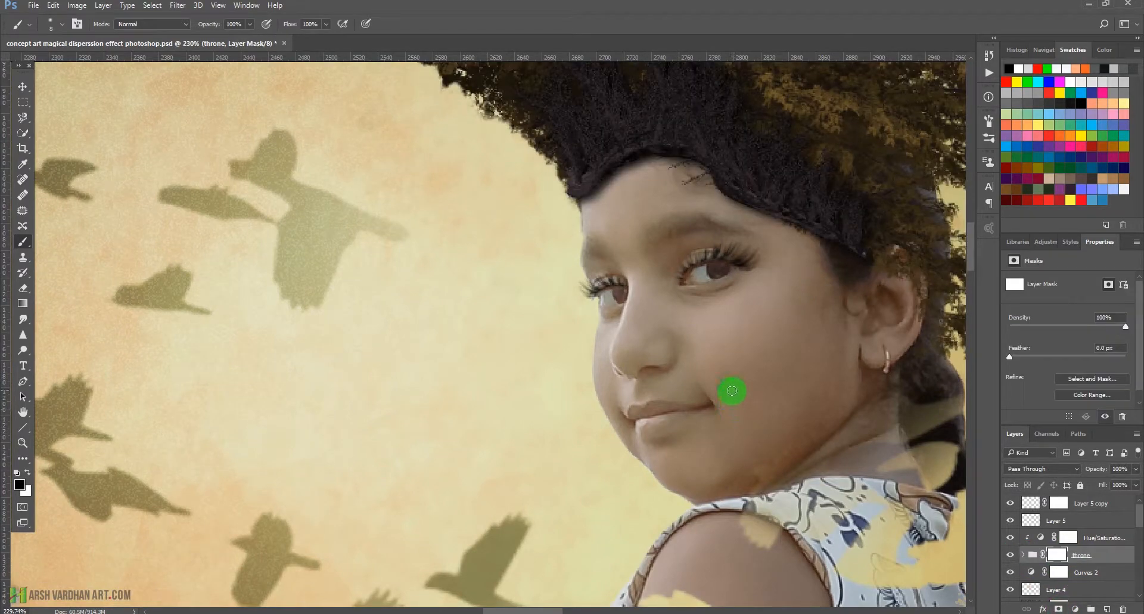
key(])
key(])
key(])
key(])
key(])
click(729, 399)
click(727, 383)
click(760, 401)
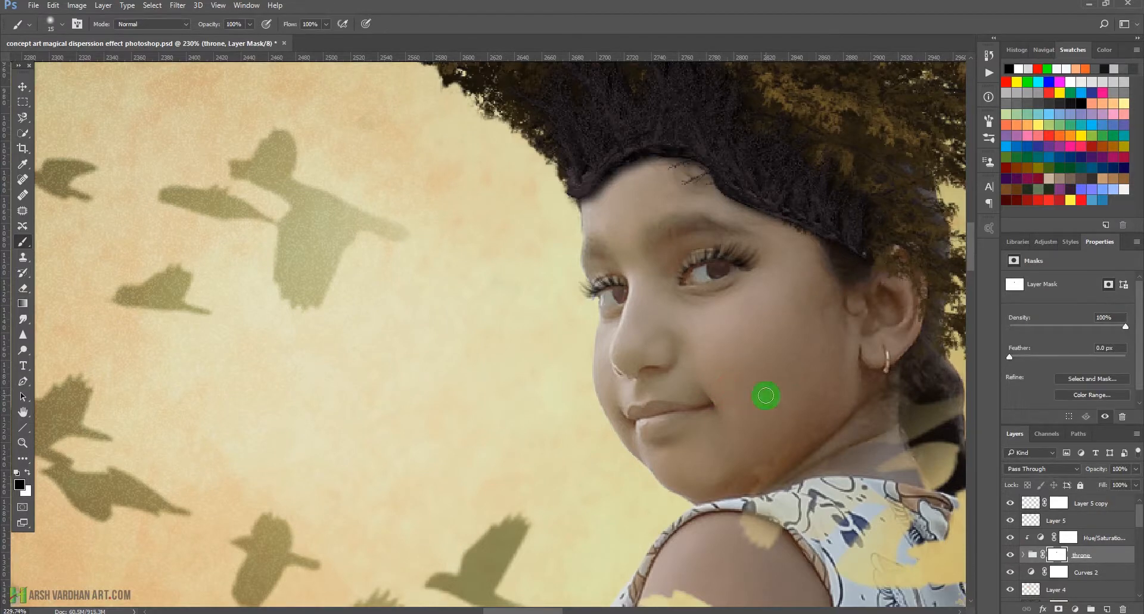
key([)
Step: Rename Layer 5 and its masked copy as "eye lashes"
drag(854, 309, 695, 353)
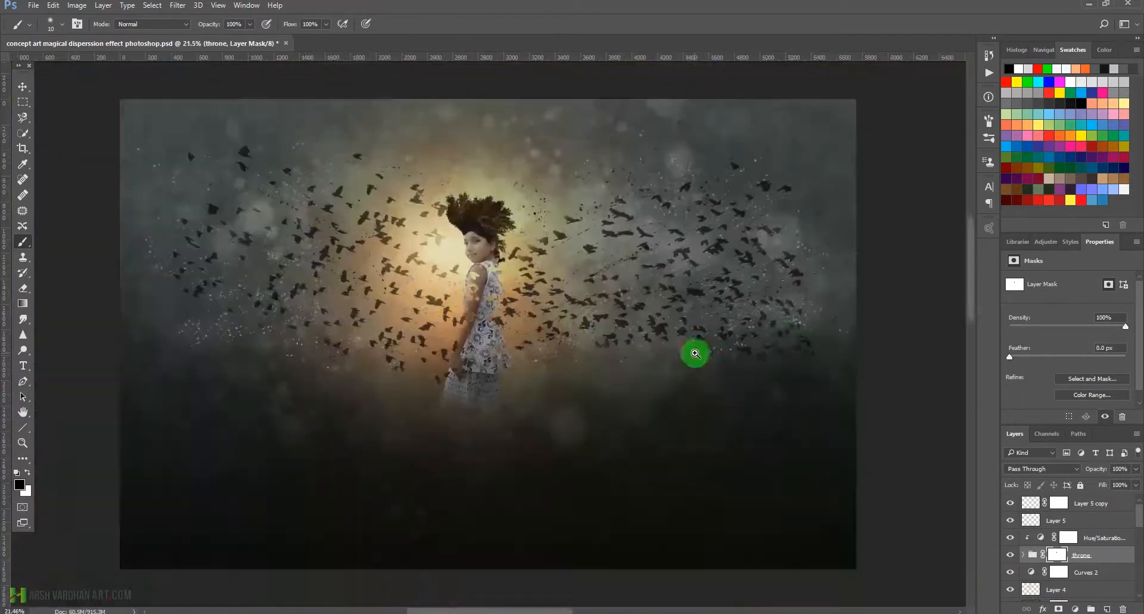
drag(505, 258, 598, 281)
drag(298, 189, 437, 279)
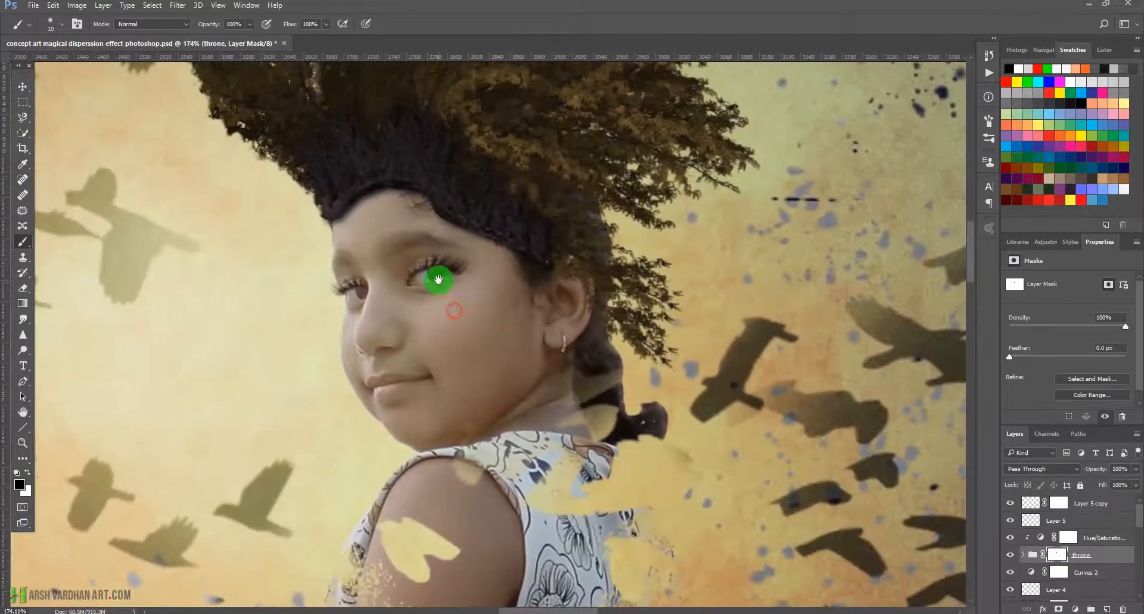
click(1043, 520)
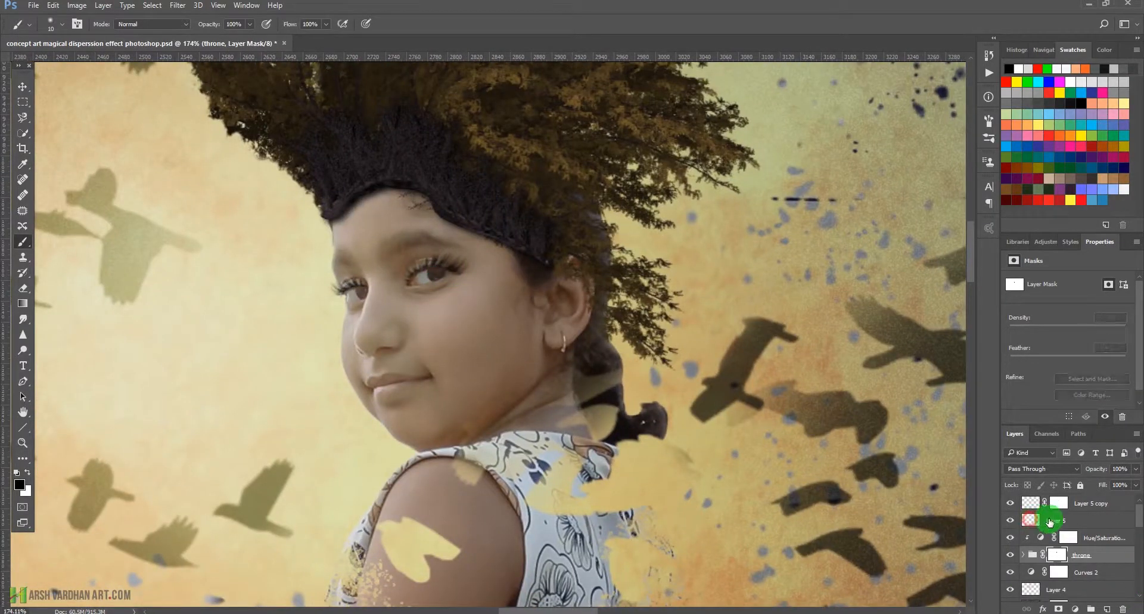
text(e)
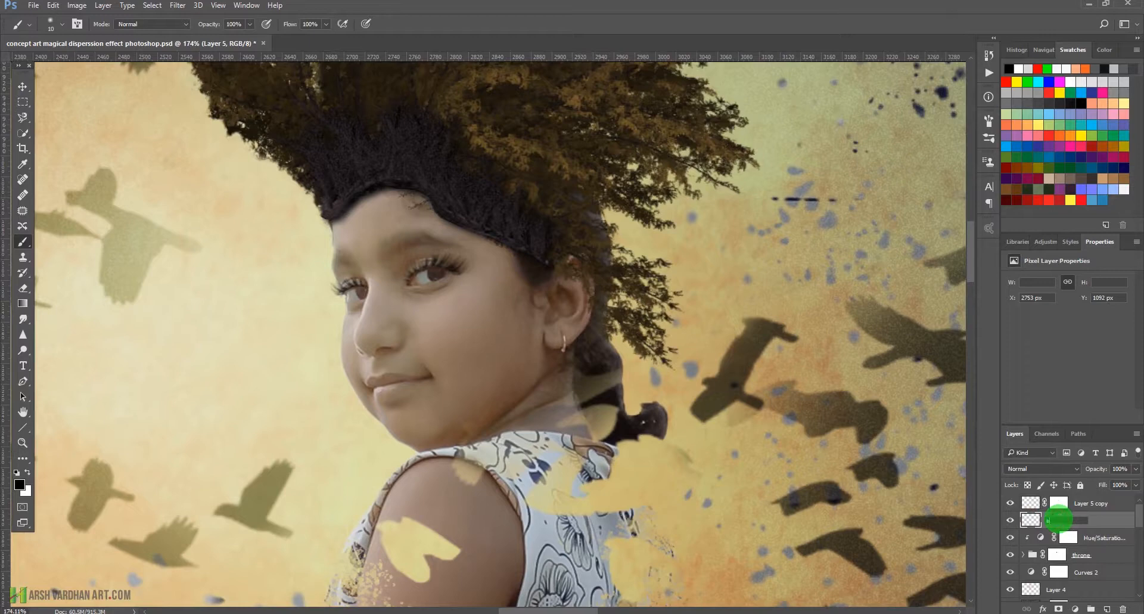
text(ye lashes)
key(Return)
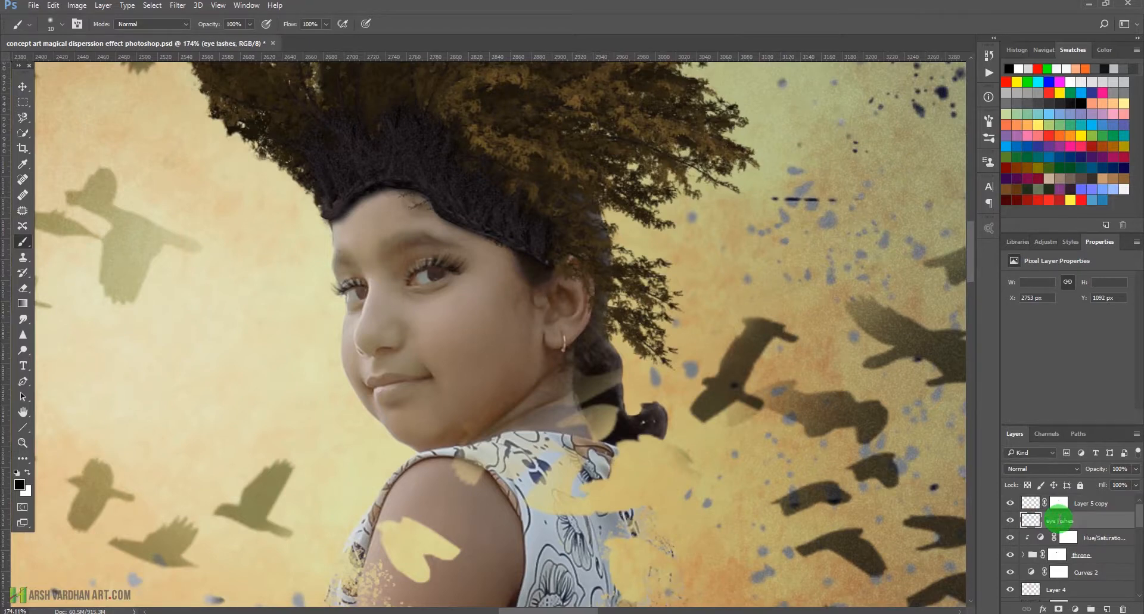
double_click(1097, 503)
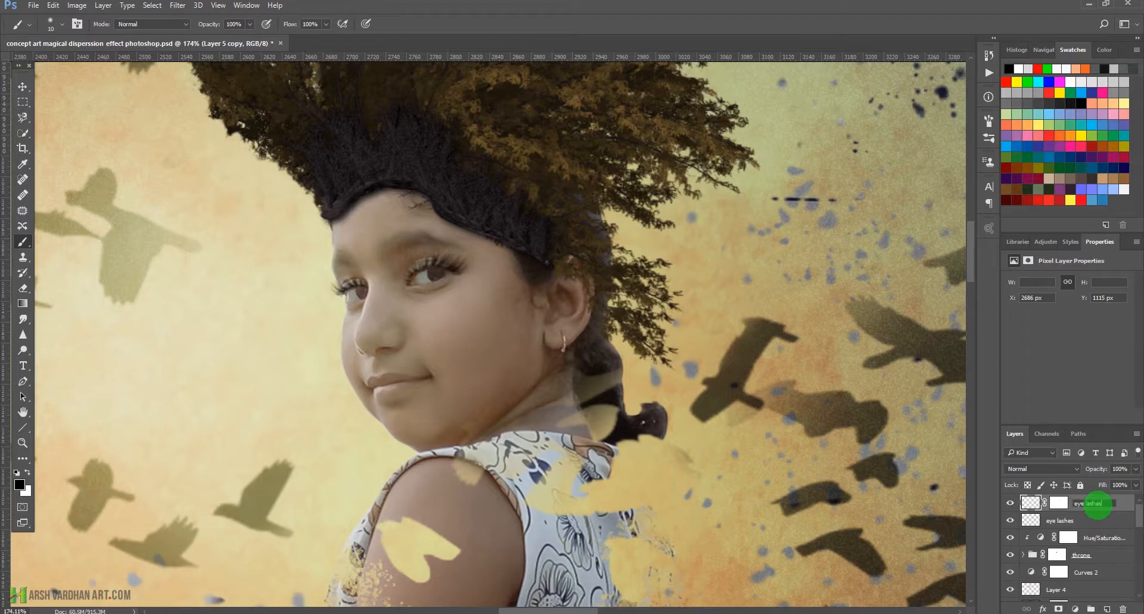
click(1032, 504)
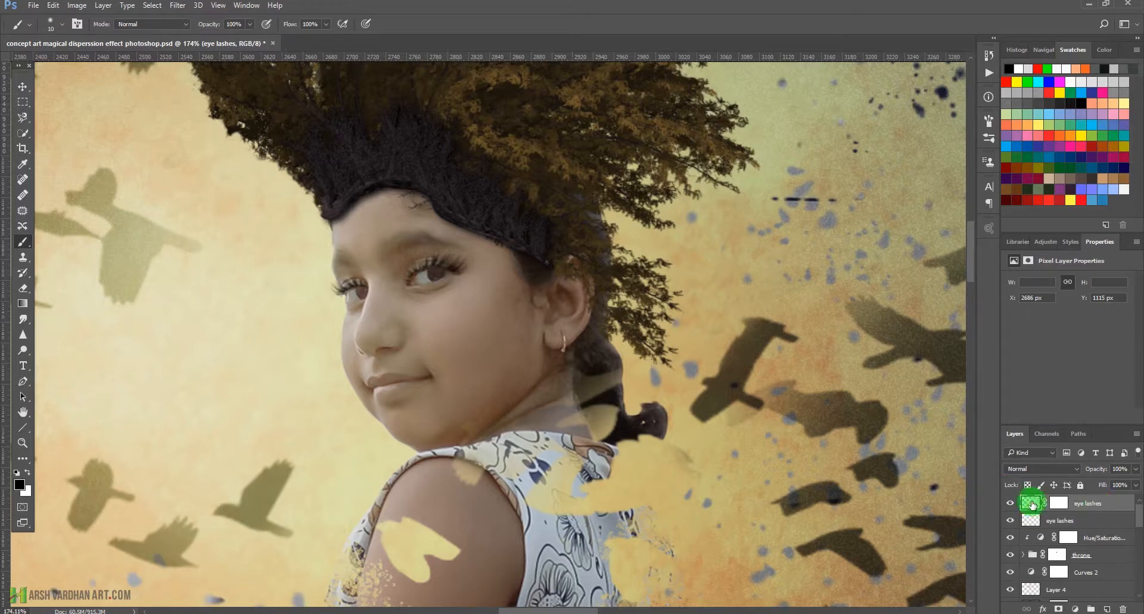
Step: Reduce the opacity of both eye lashes layers together to 68%
shift+click(1031, 516)
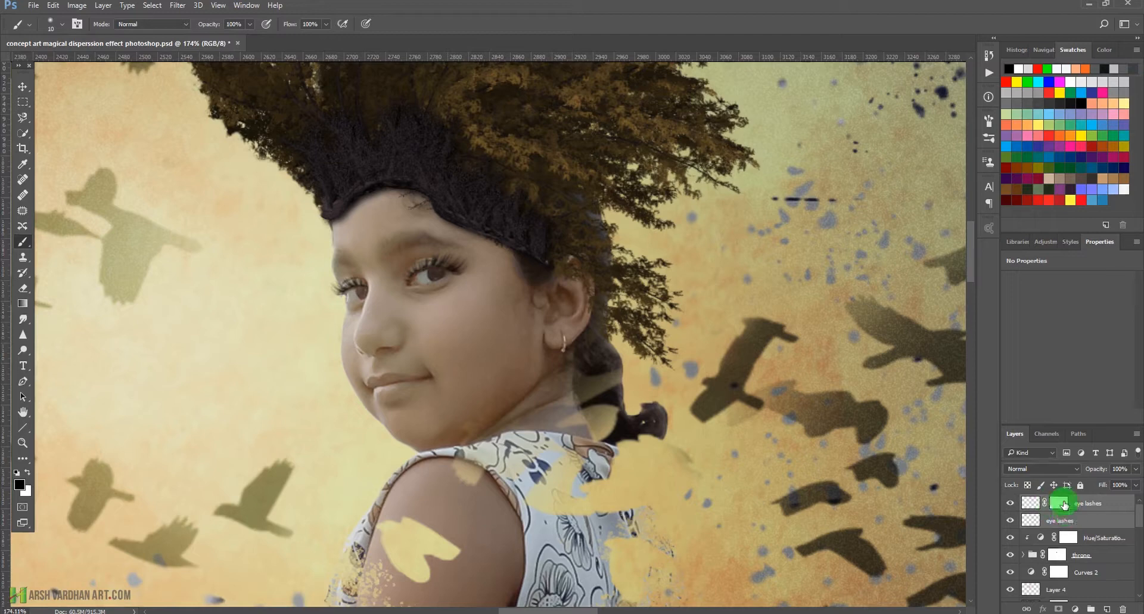
click(1132, 472)
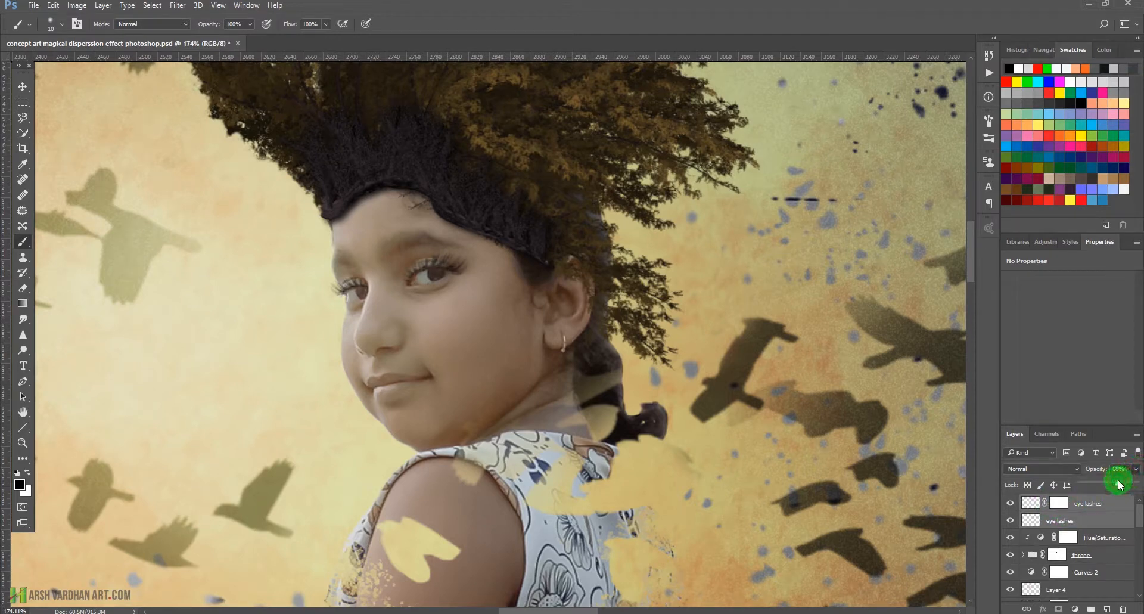
click(1092, 505)
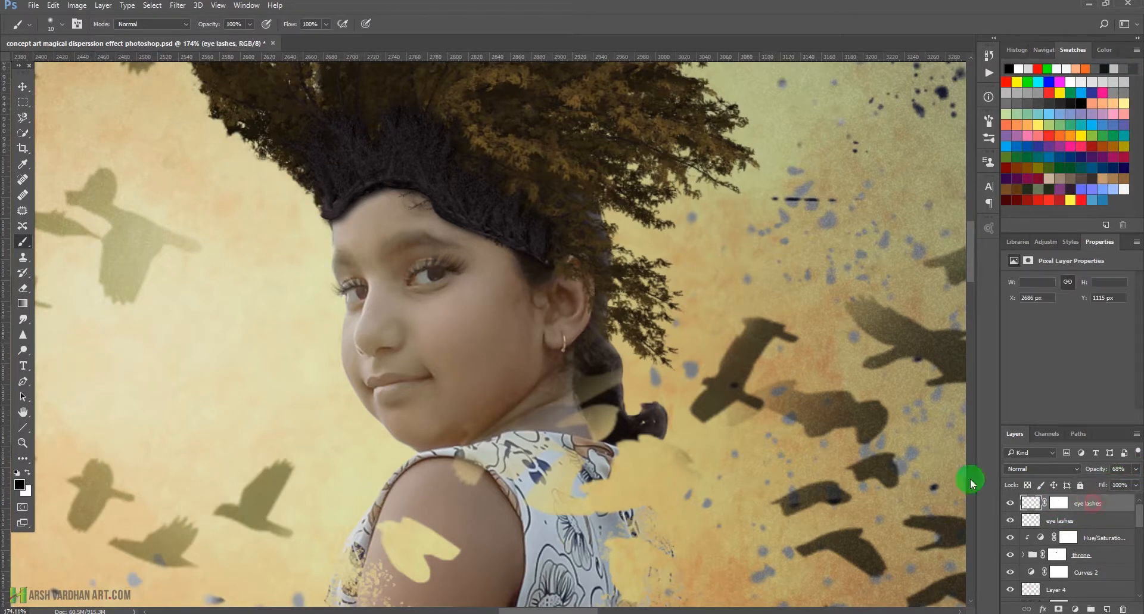
drag(479, 264, 404, 304)
mouse_move(478, 299)
mouse_down()
mouse_move(426, 309)
mouse_move(523, 312)
mouse_move(535, 325)
mouse_move(493, 309)
mouse_move(485, 286)
mouse_move(438, 296)
mouse_up()
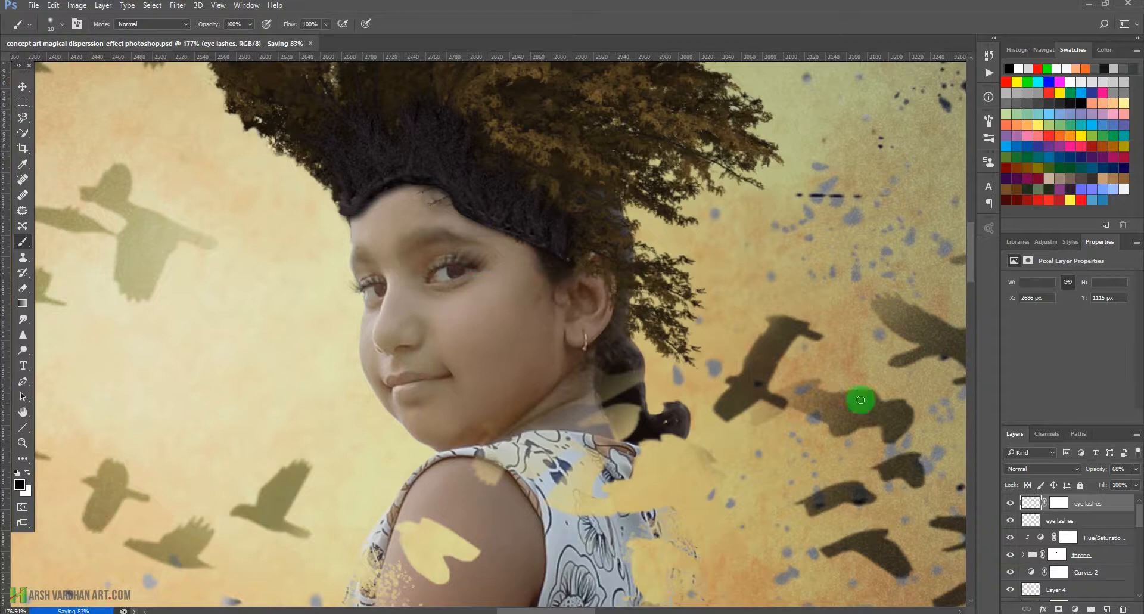
Step: Add a new layer above the eyelashes, name it "eye light", and set its blend mode to Linear Dodge (Add)
click(1108, 609)
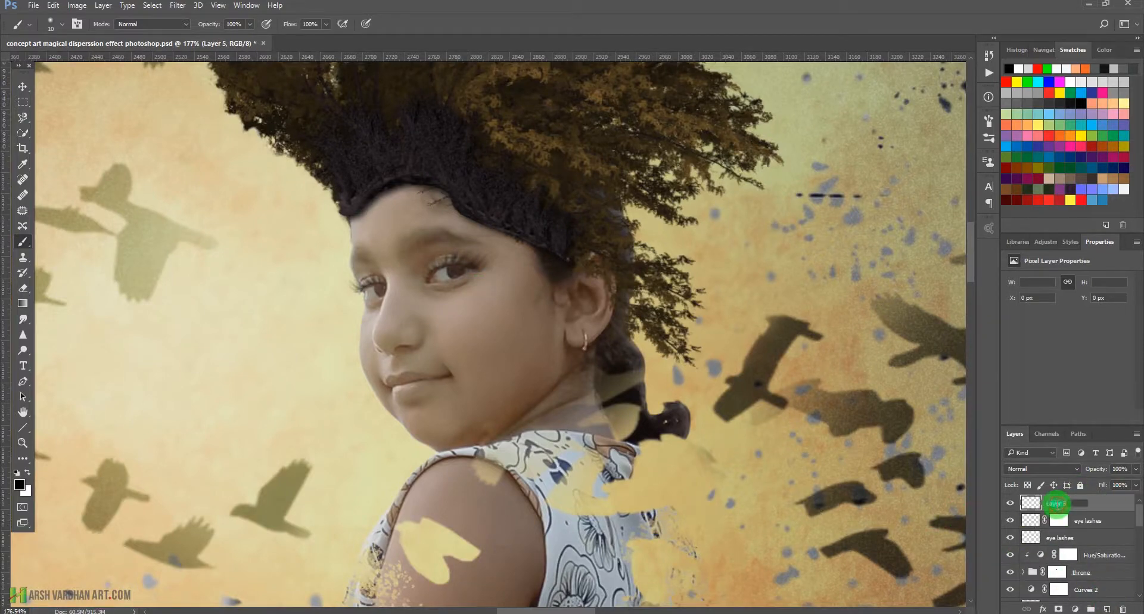
click(1057, 504)
text(eye light)
key(Return)
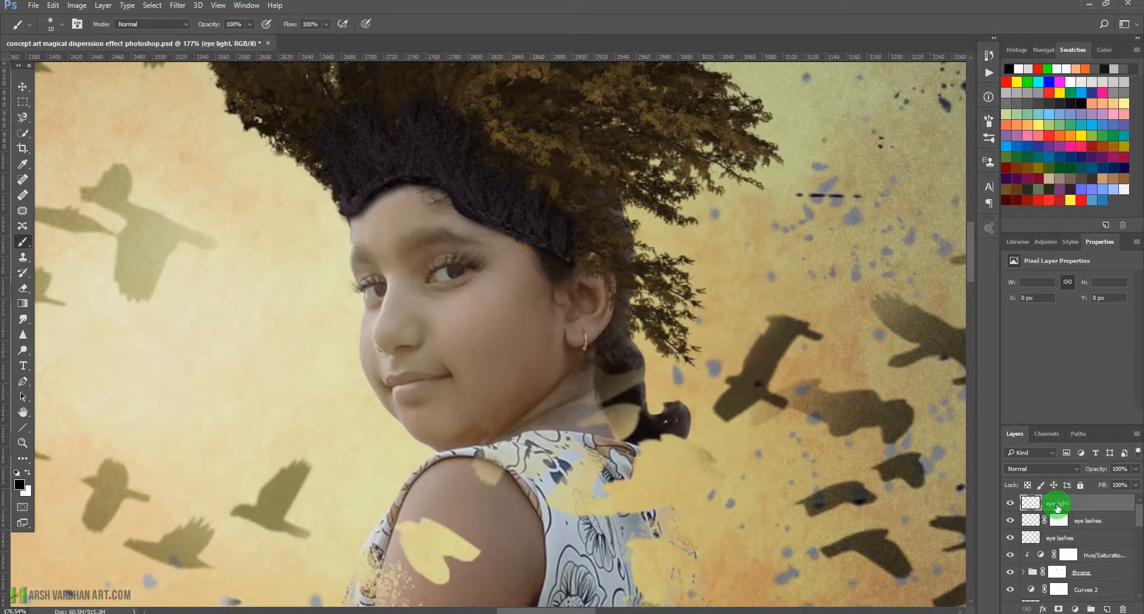
click(1047, 469)
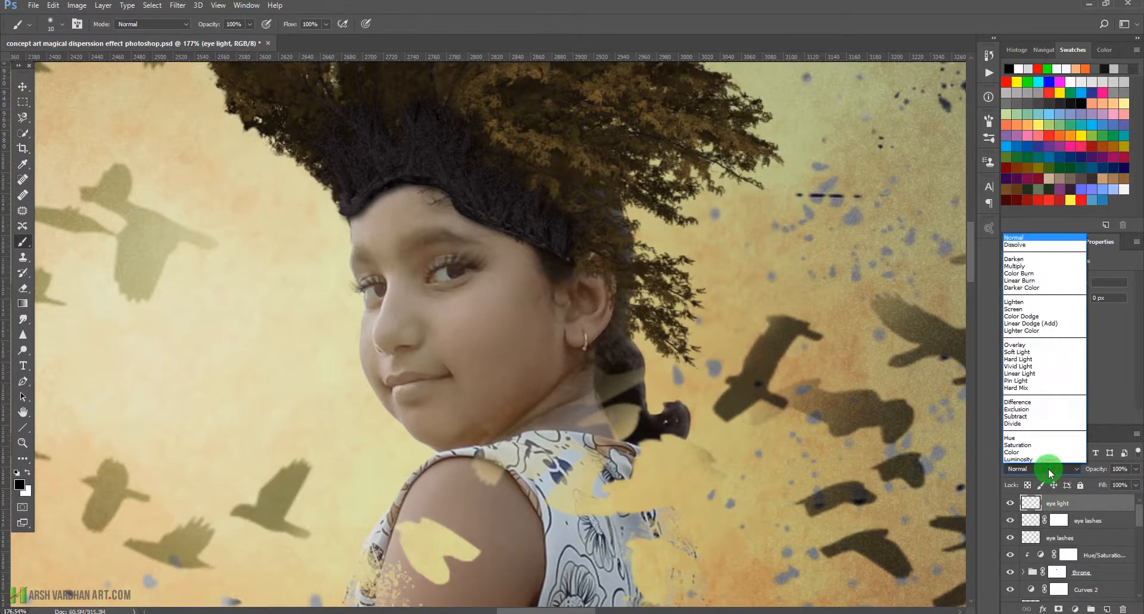
click(1042, 323)
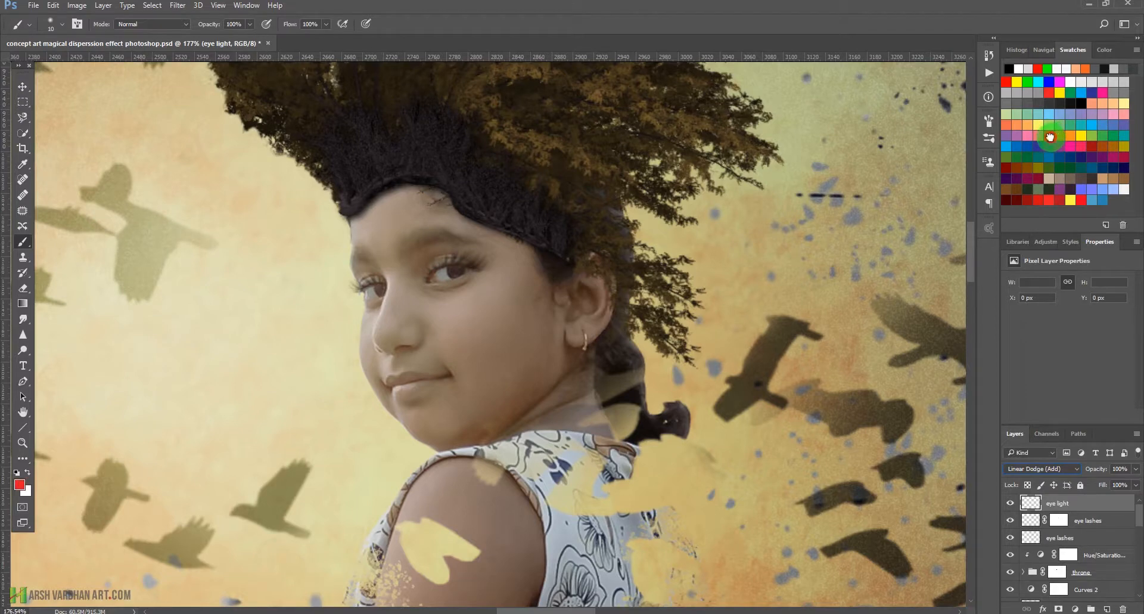
Step: Dab a red glow over the iris of each eye with a soft brush of about 15 px
scroll(478, 290, up, 5)
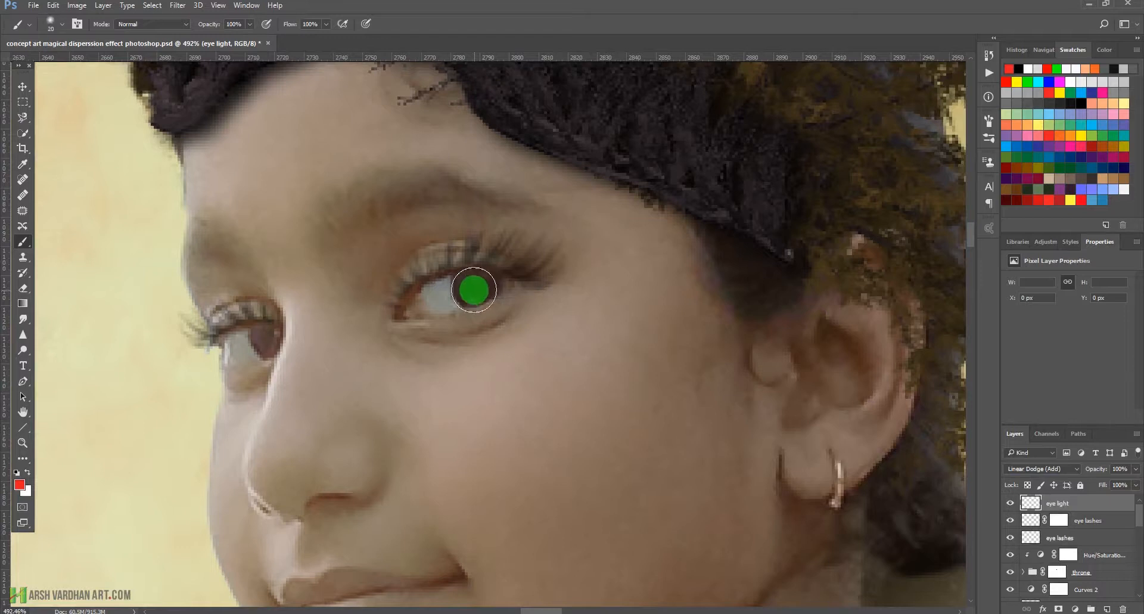
key(bracketleft)
click(474, 287)
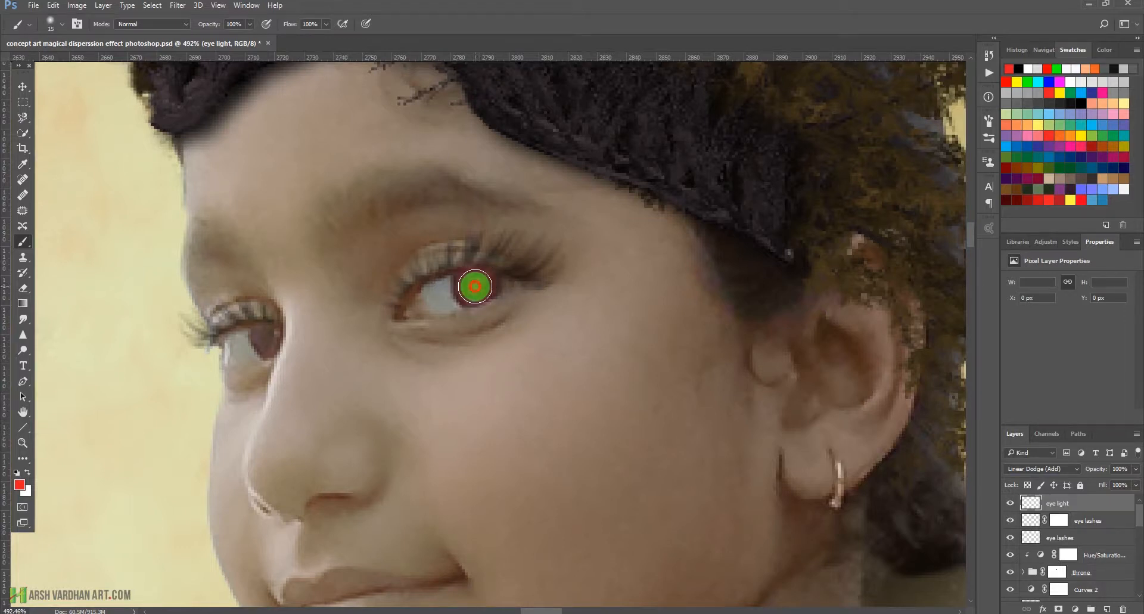
key(bracketleft)
key(bracketleft)
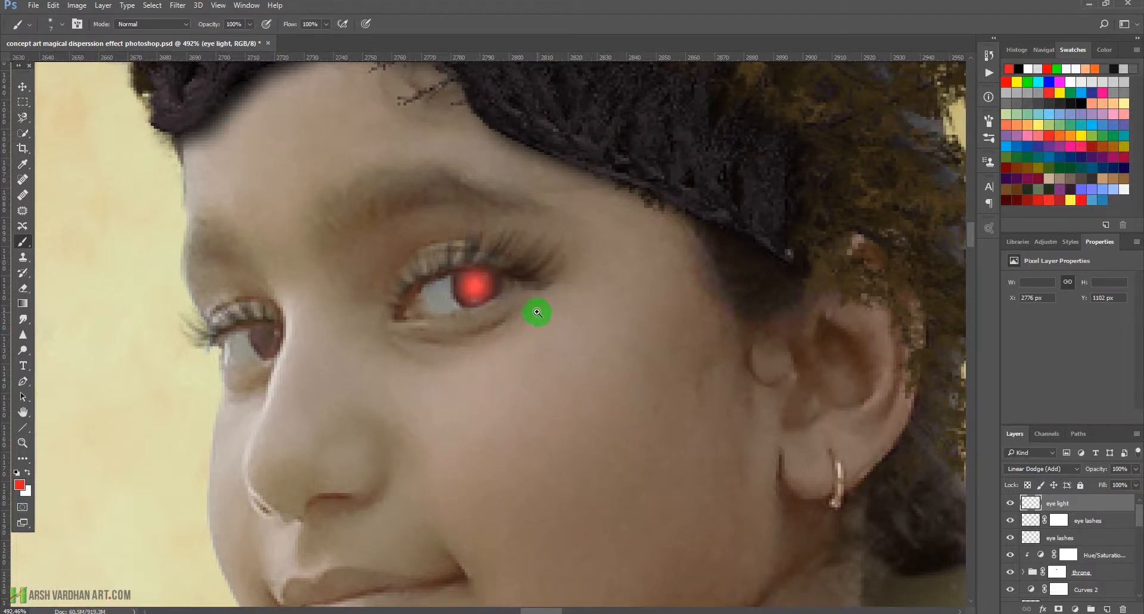
drag(537, 312, 480, 376)
mouse_move(544, 348)
mouse_down()
mouse_move(498, 358)
mouse_move(618, 375)
mouse_up()
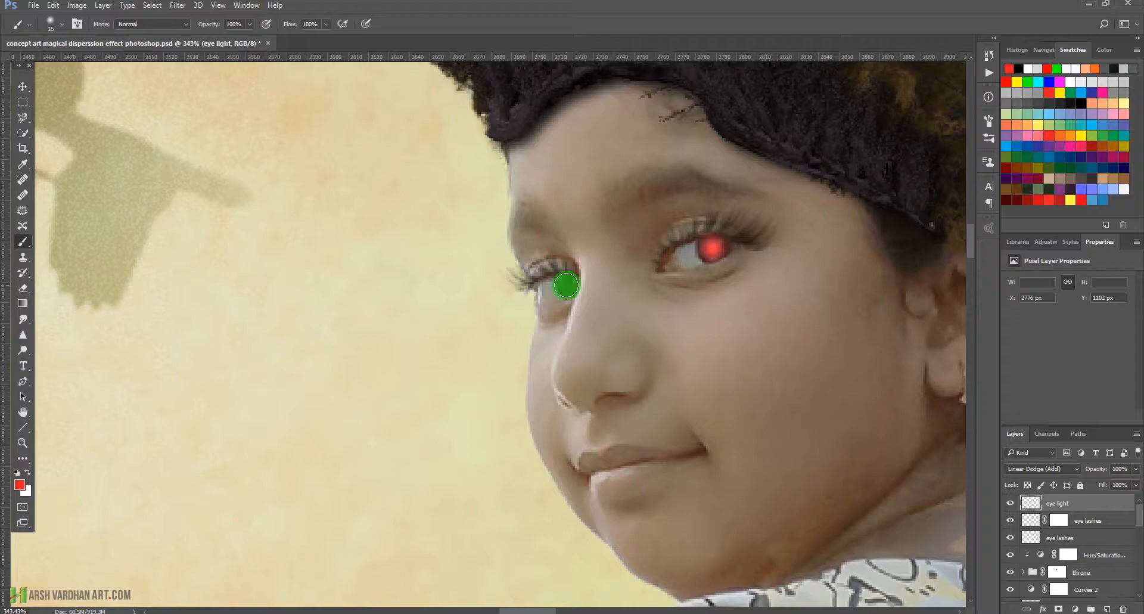
click(566, 285)
key(ctrl+1)
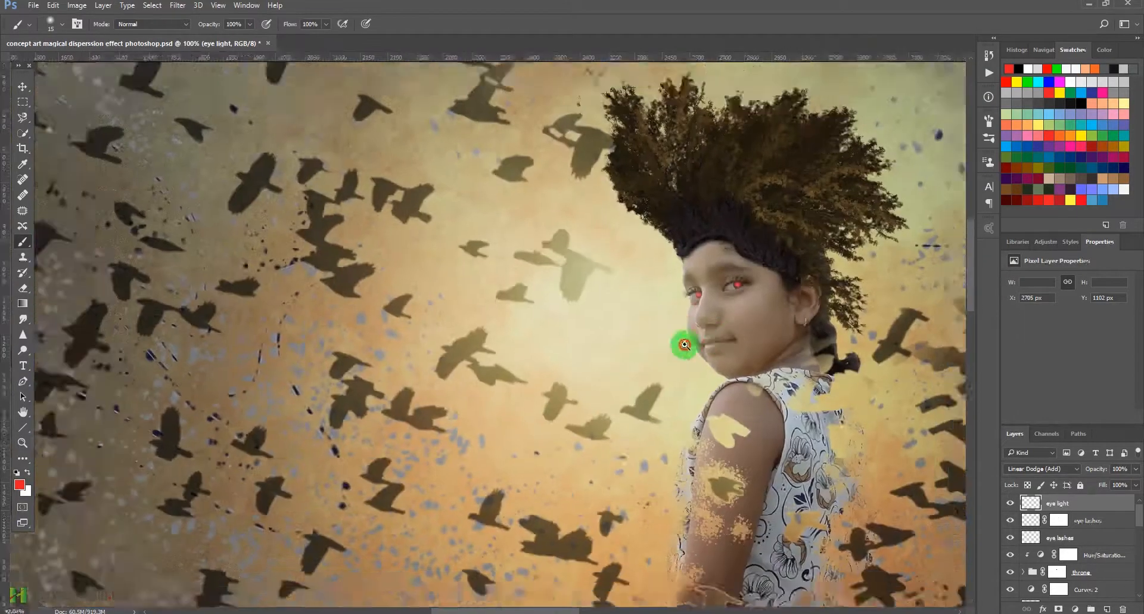
Step: Change the eye light layer's blend mode to Overlay and check the glow in the wider composition
drag(684, 344, 608, 331)
click(1060, 470)
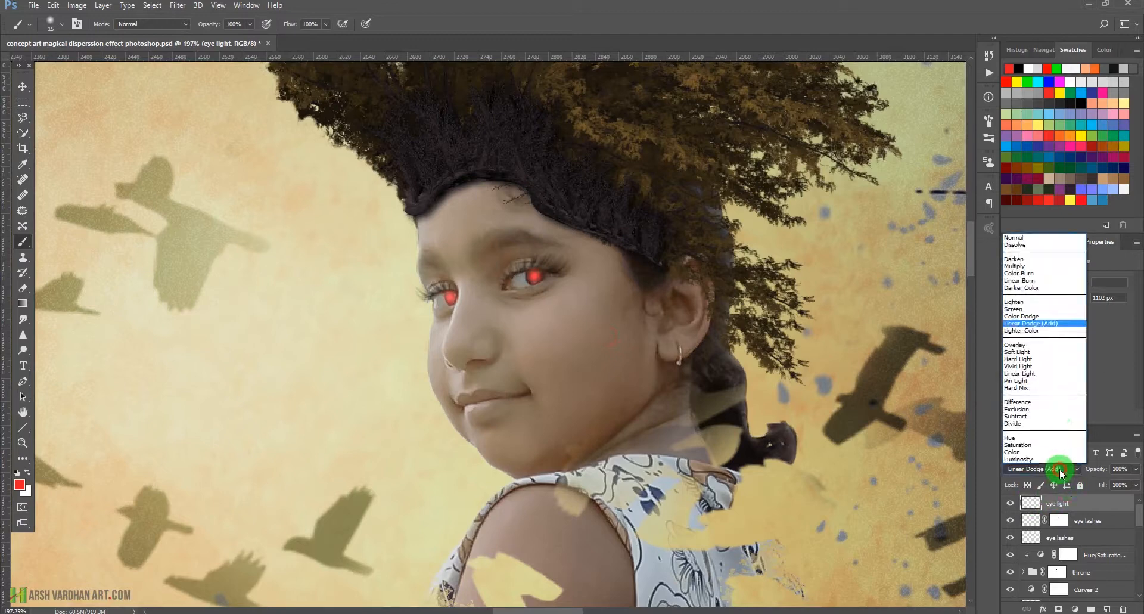
click(1053, 346)
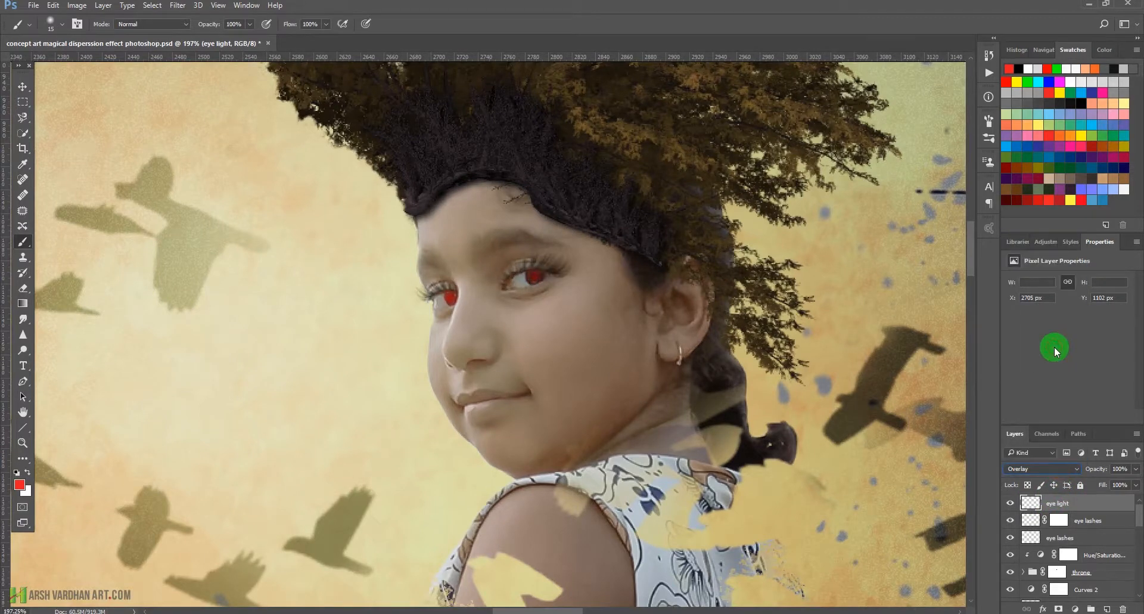
drag(606, 299, 537, 317)
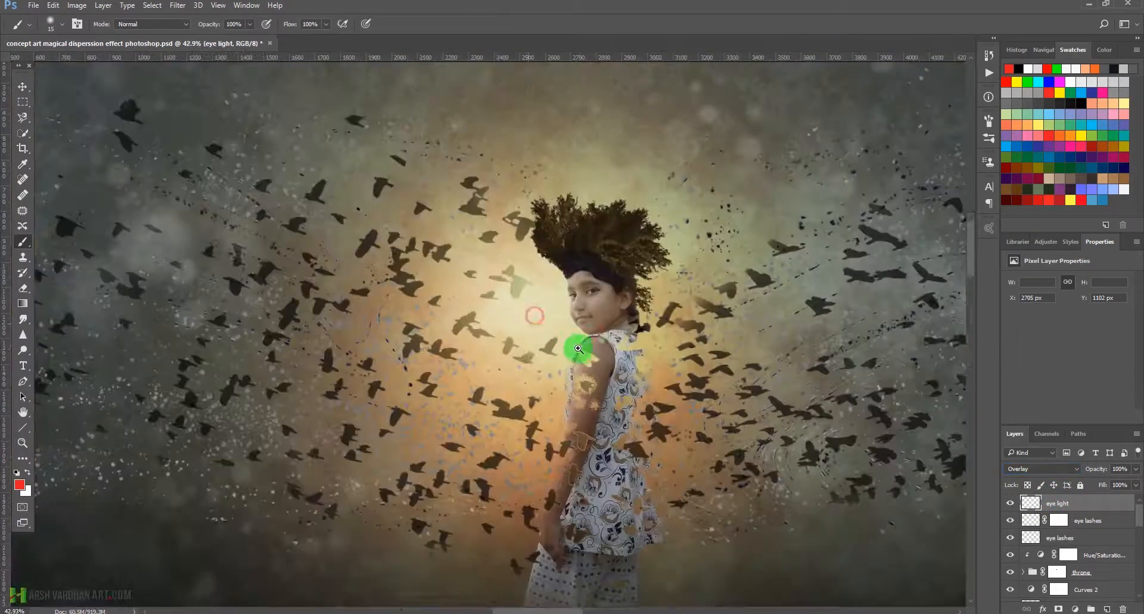
Step: Try neighbouring blend modes on the eye light layer, settle on Hard Light, and check the eyes from near and far
drag(606, 327, 669, 345)
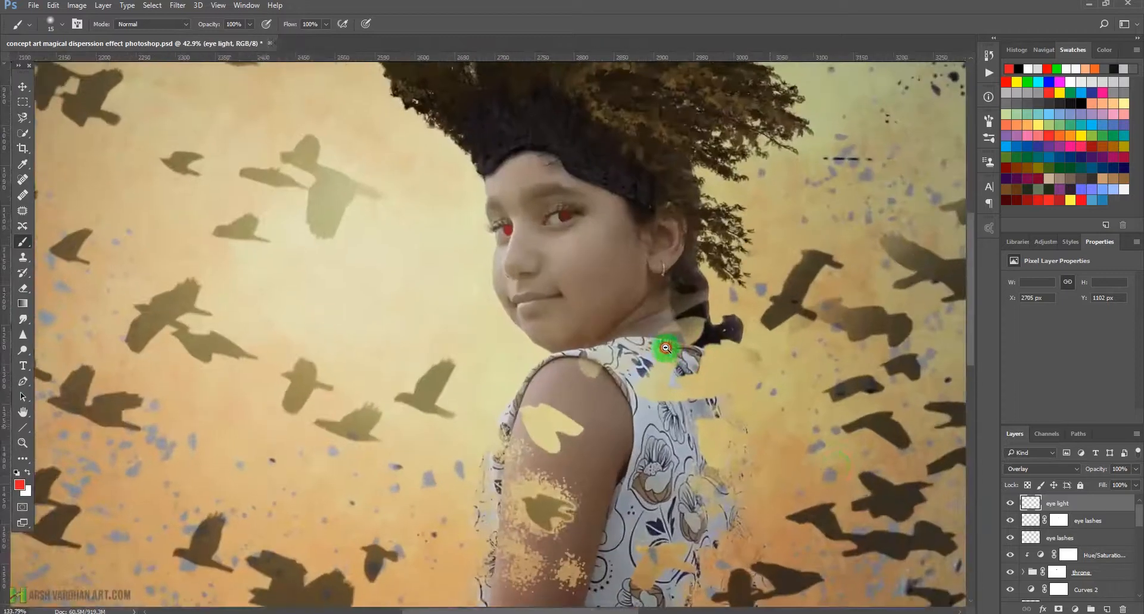
click(1052, 470)
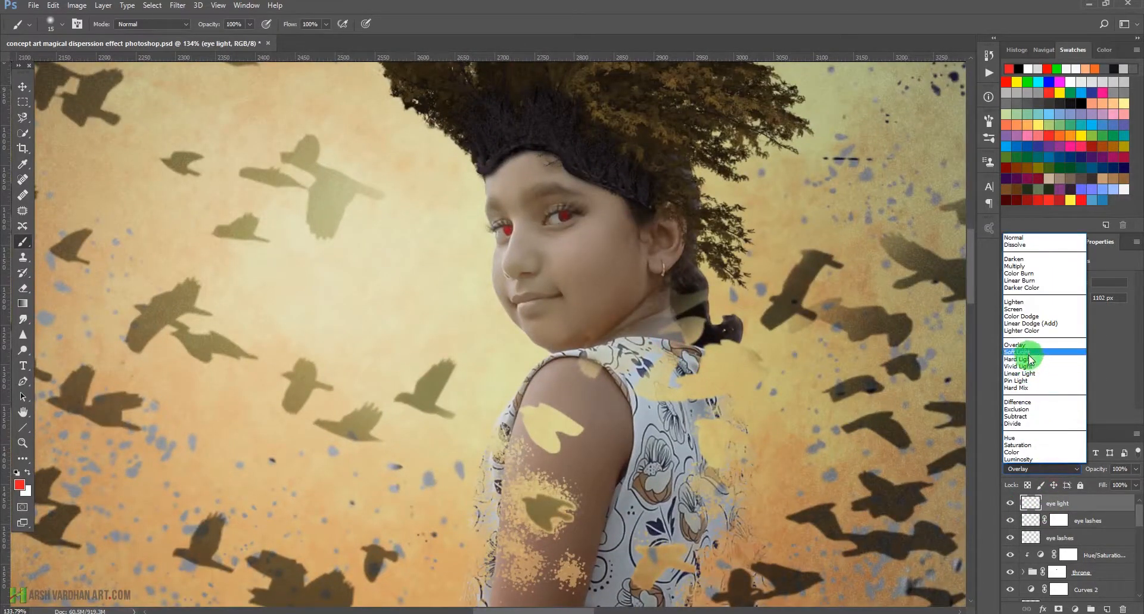
click(1029, 357)
key(Down)
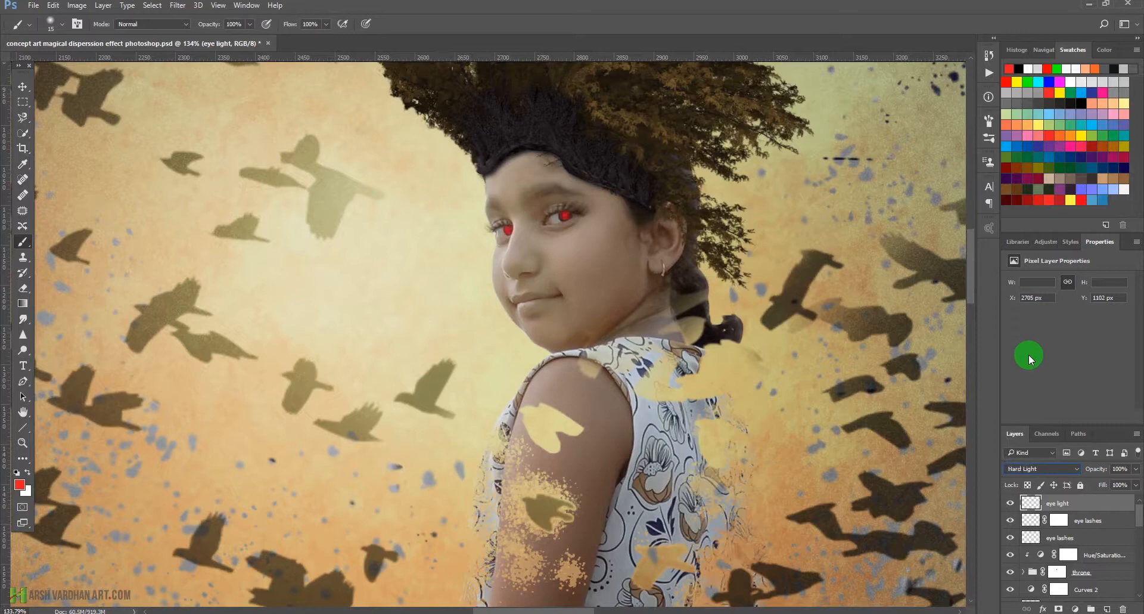
key(Down)
key(Up)
key(Up)
key(Down)
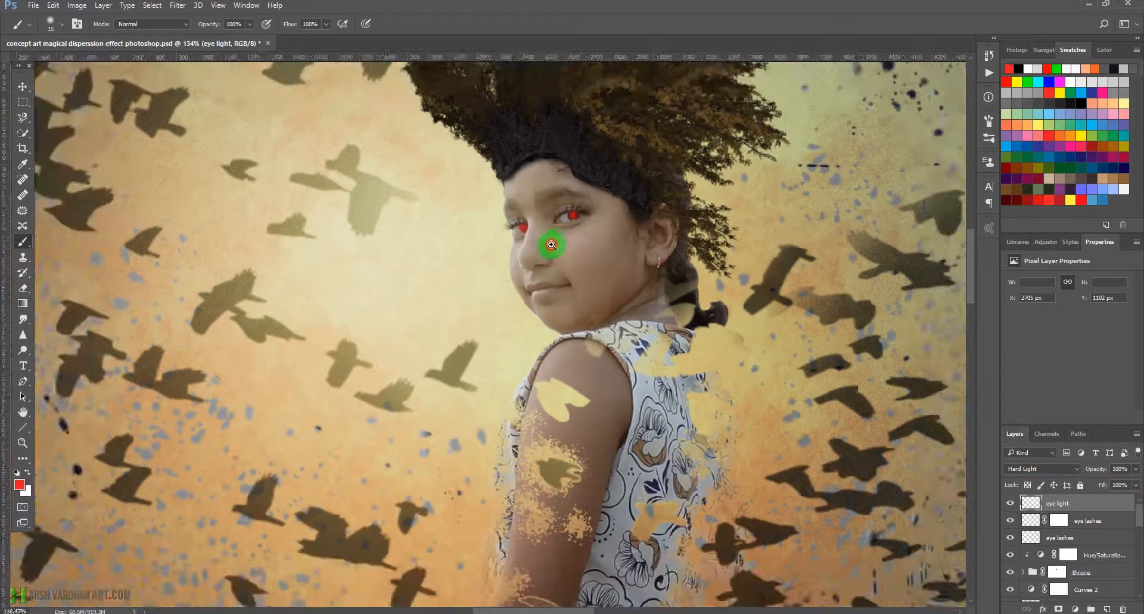
scroll(548, 242, down, 8)
scroll(653, 273, up, 9)
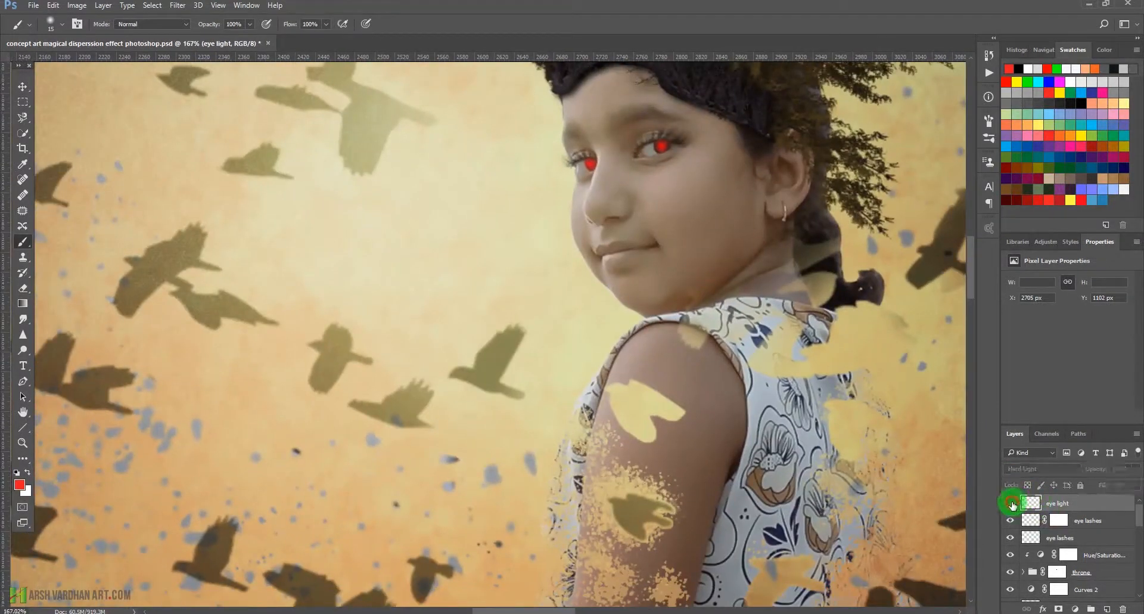
Step: Lower the eye light layer's opacity to 61% and compare the eyes with the layer hidden and shown
click(1135, 468)
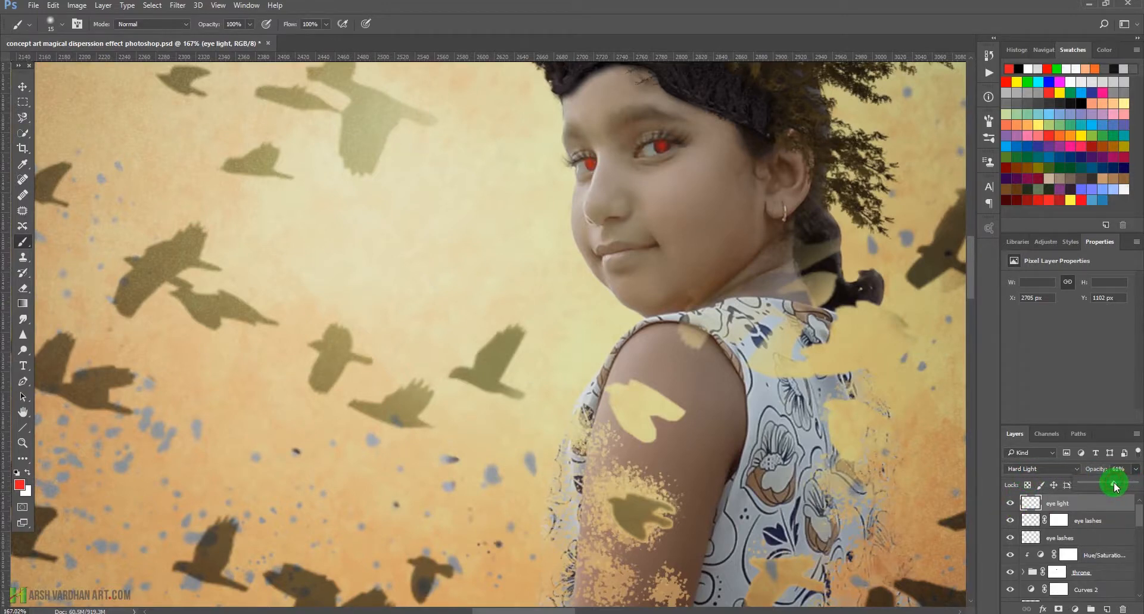
click(631, 192)
drag(631, 192, 662, 229)
drag(708, 281, 658, 306)
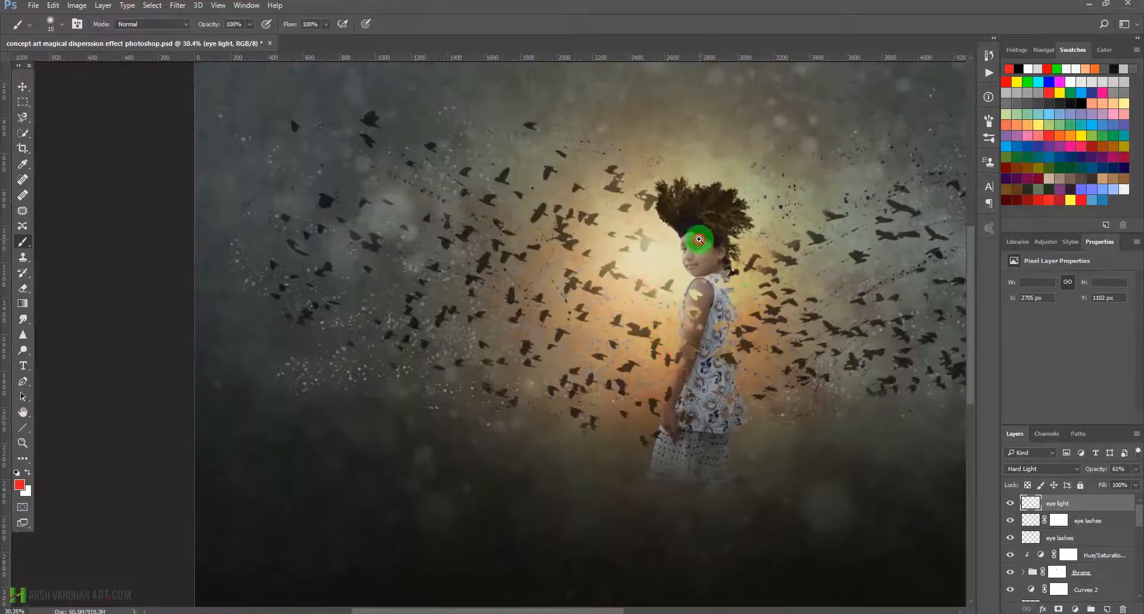
drag(698, 239, 766, 263)
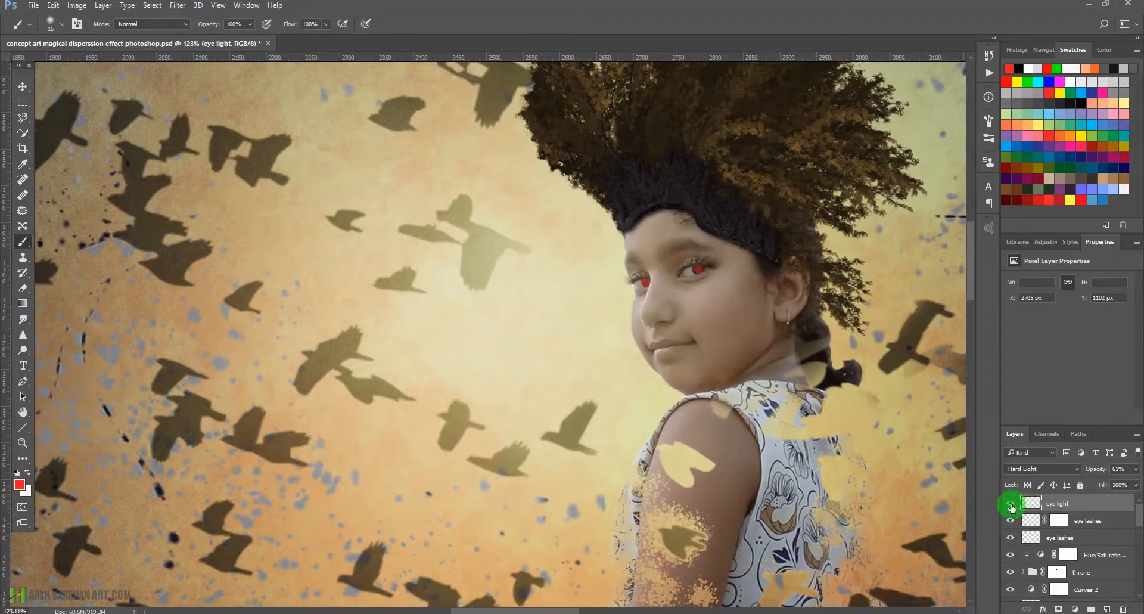
click(1010, 506)
click(1010, 506)
click(1010, 506)
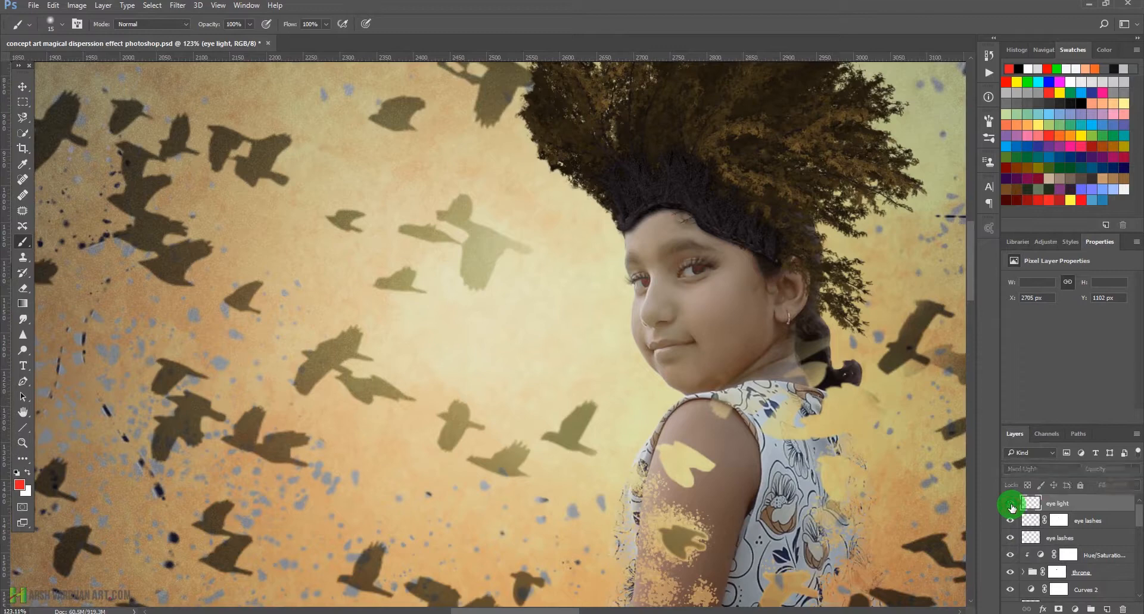
click(1010, 506)
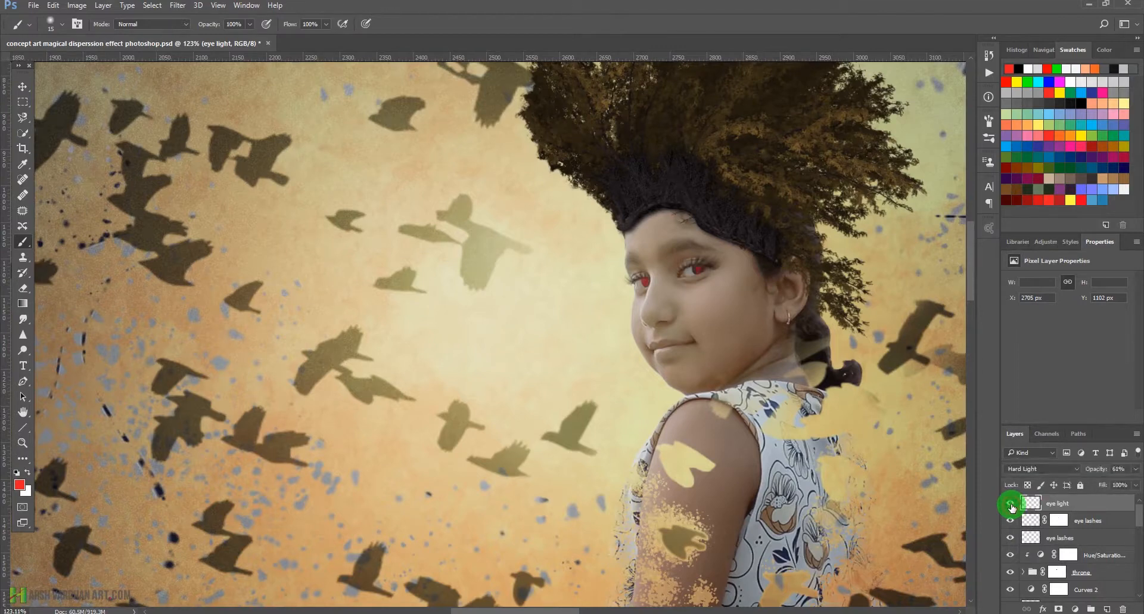
Step: Add a Hue/Saturation adjustment clipped to the eye light layer and shift its hue to +43
click(1042, 248)
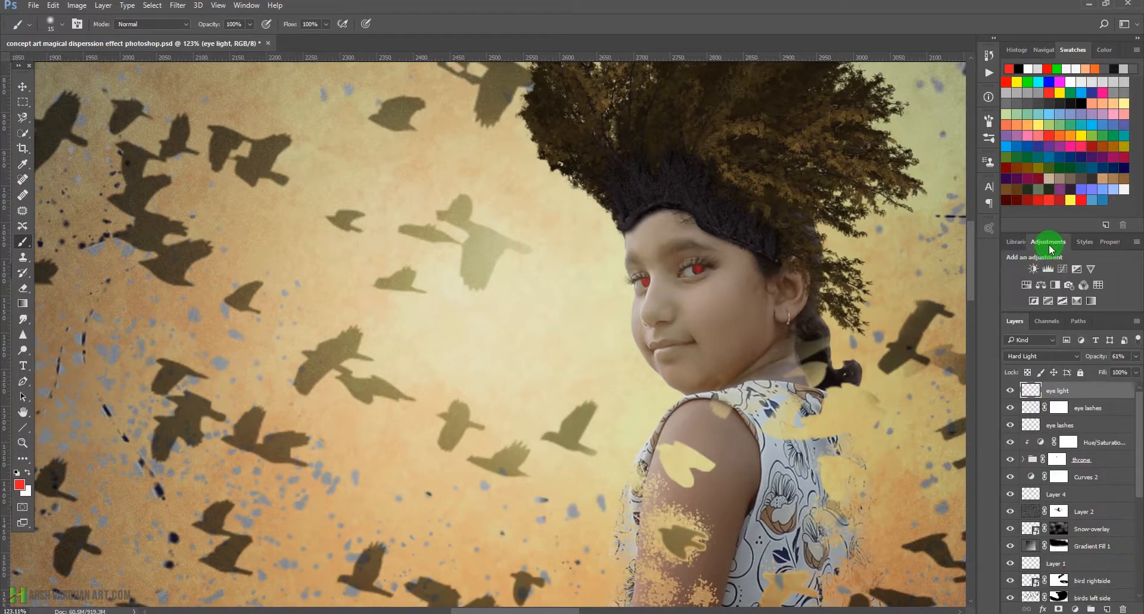
click(1028, 284)
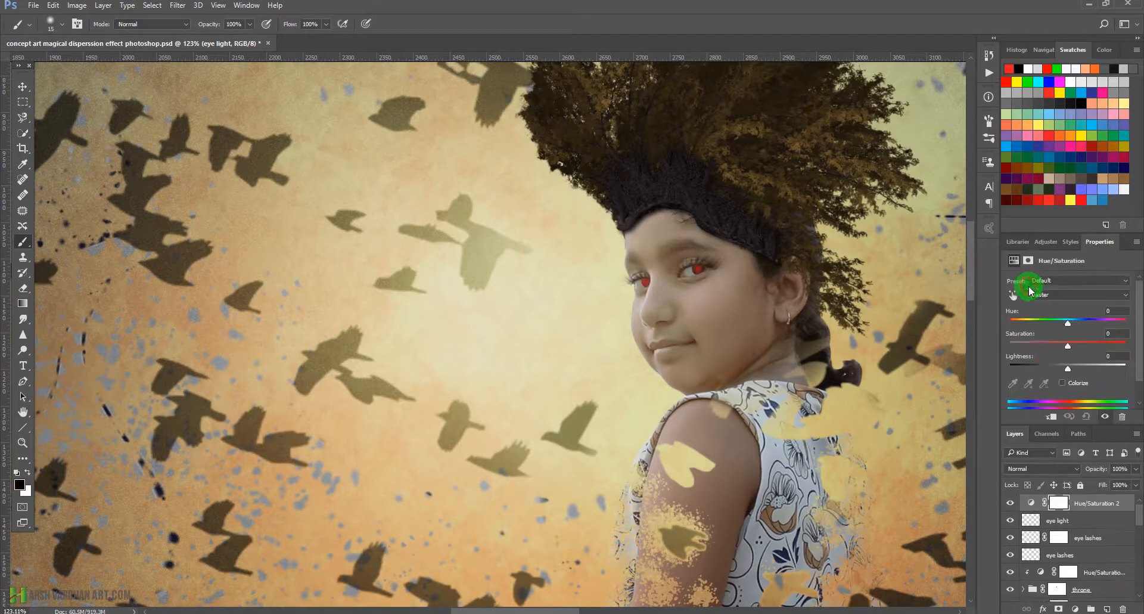
click(1052, 419)
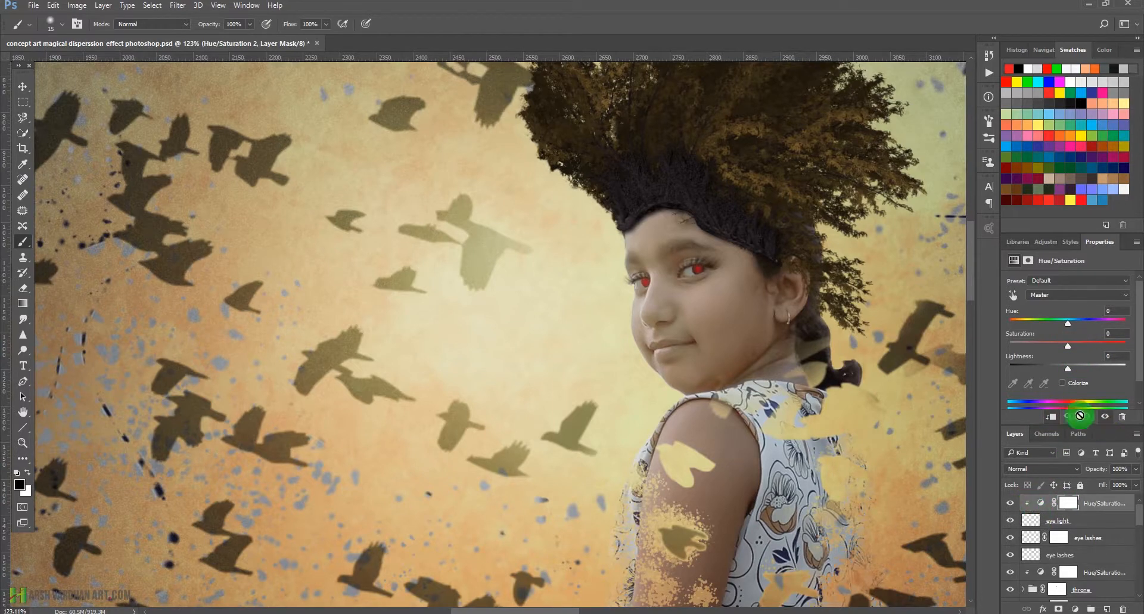
click(1067, 325)
drag(1068, 325, 1092, 309)
drag(761, 255, 640, 314)
drag(539, 298, 484, 257)
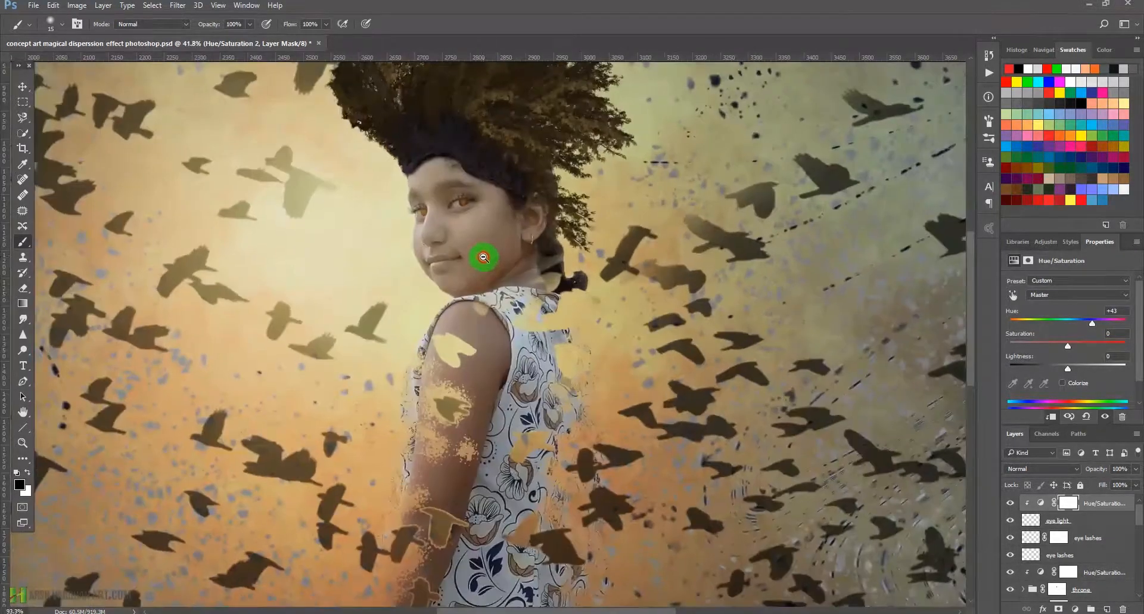
drag(459, 217, 561, 395)
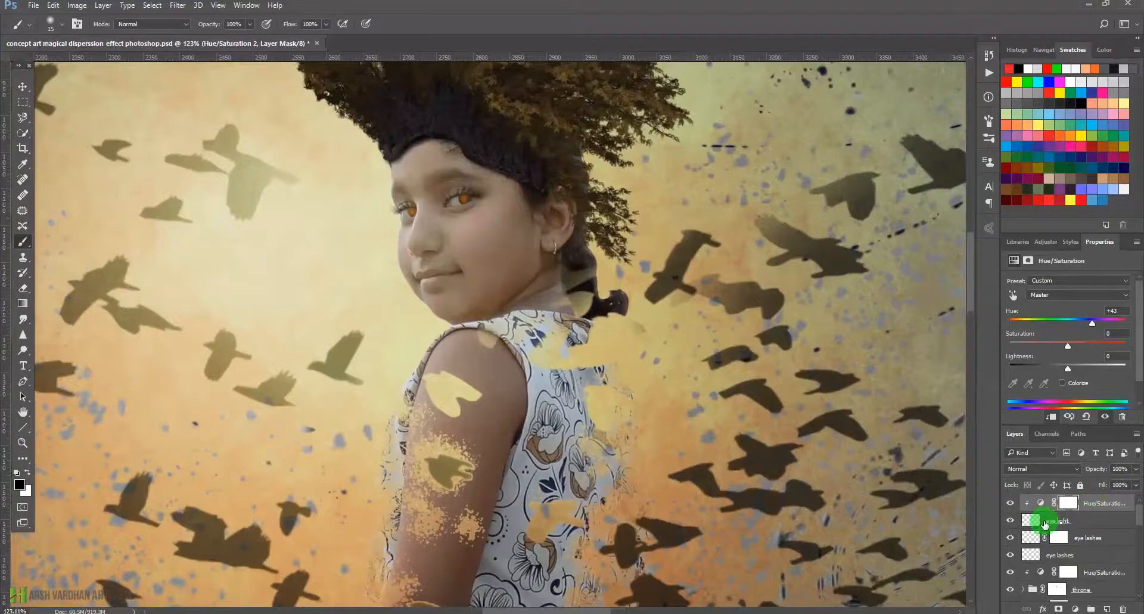
Step: Set the eye light layer's opacity to 59% and check the eyes against the whole composition
click(1045, 522)
click(1135, 470)
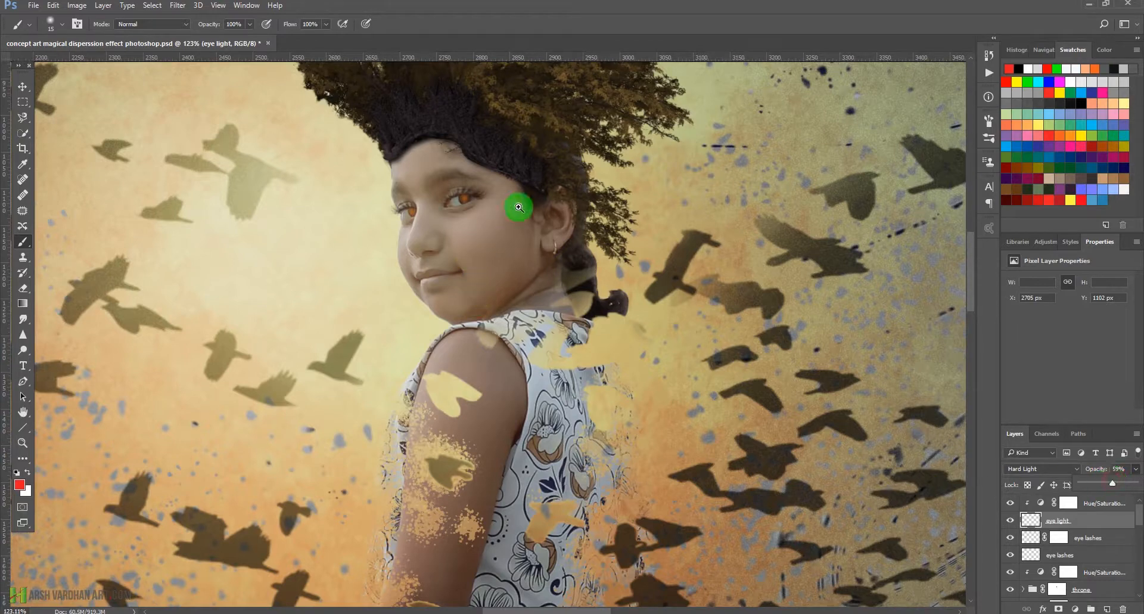
drag(524, 204, 467, 301)
drag(494, 224, 524, 239)
drag(501, 281, 518, 337)
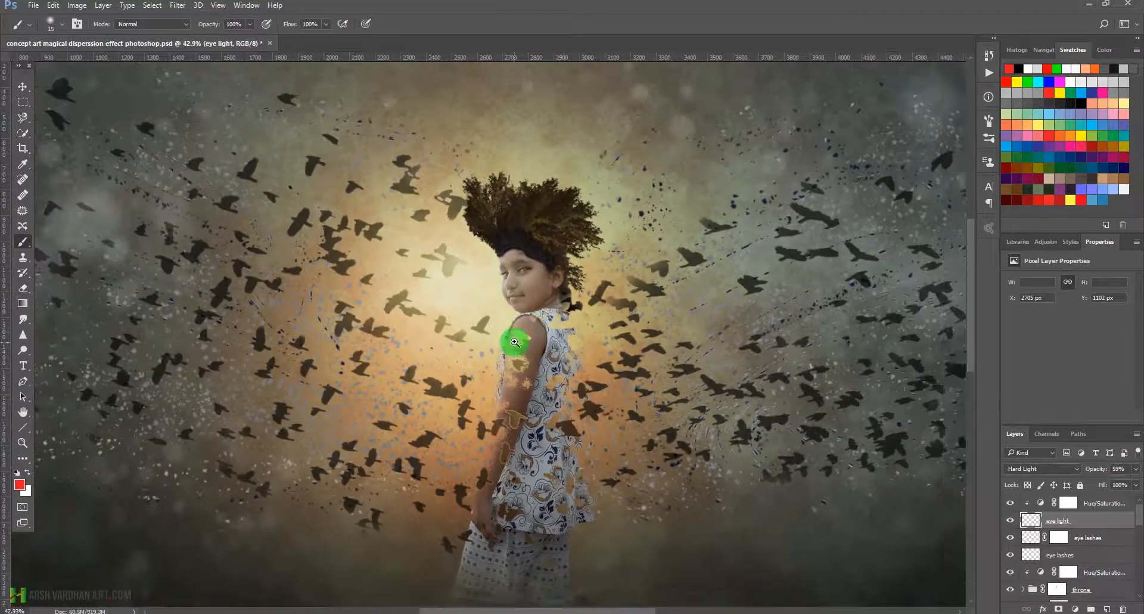
mouse_move(528, 274)
mouse_down()
mouse_move(562, 288)
mouse_move(515, 265)
mouse_up()
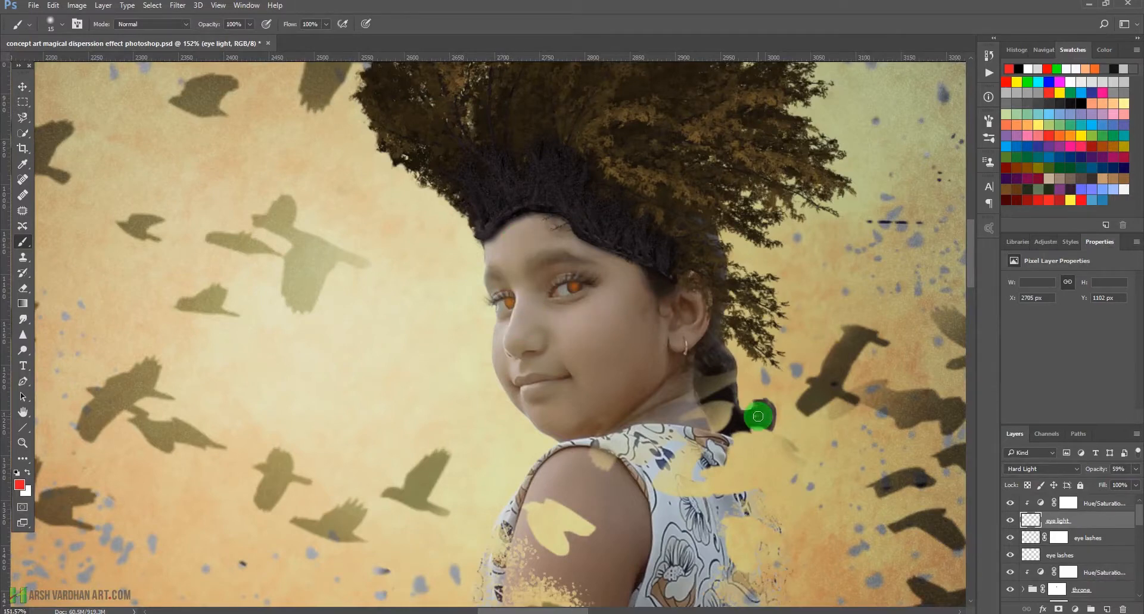
Step: Add a new layer above the eye Hue/Saturation adjustment and paint a short vertical forehead mark in a dark colour sampled from the hair
click(1041, 506)
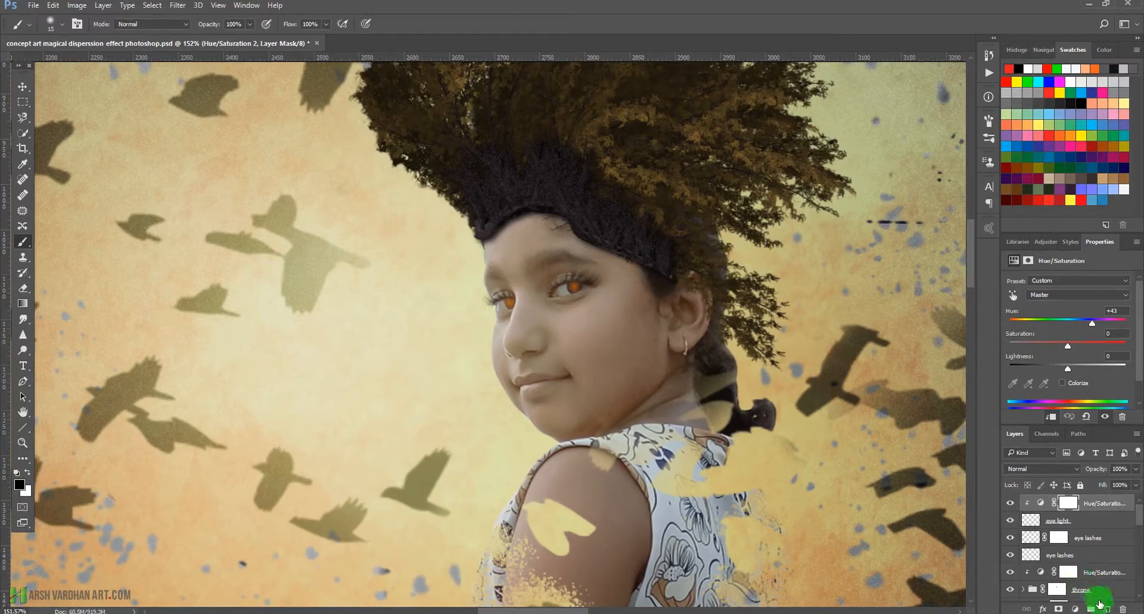
click(1100, 603)
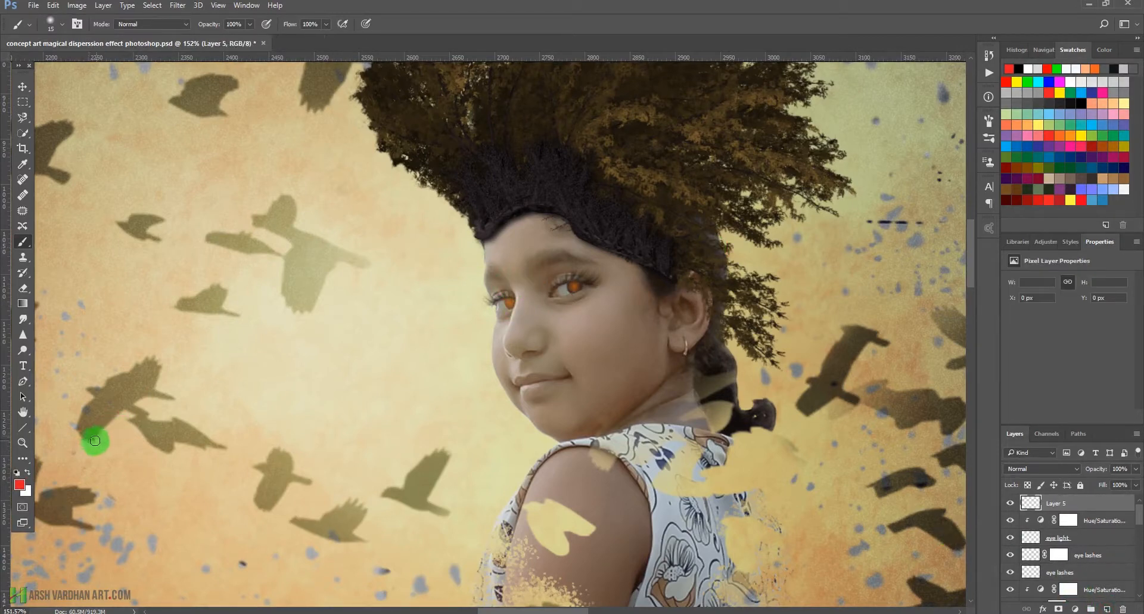
alt+click(527, 192)
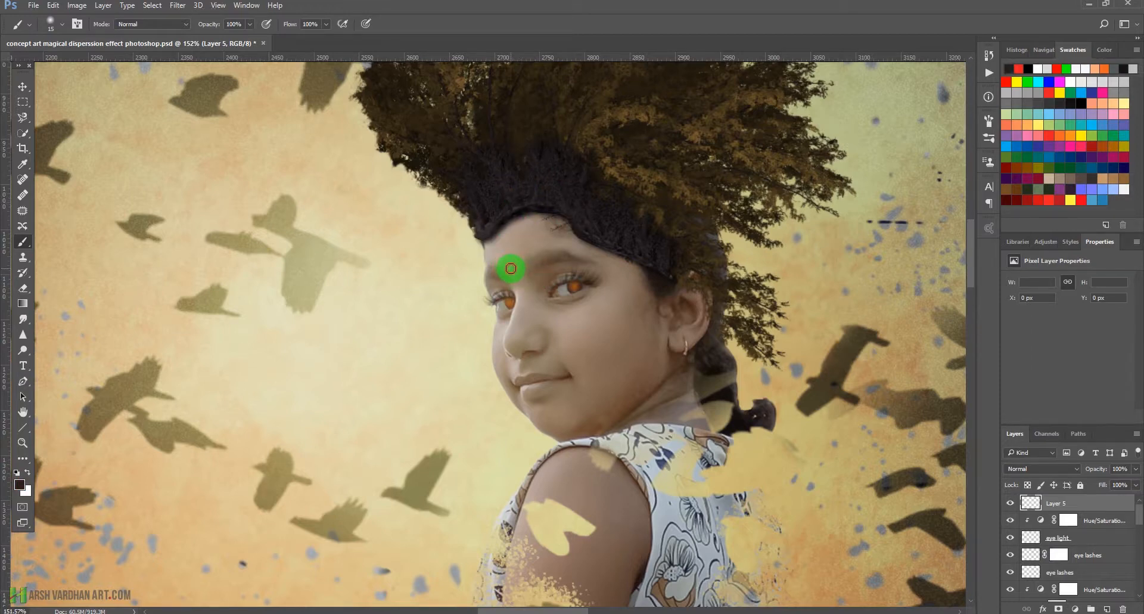
drag(511, 268, 510, 253)
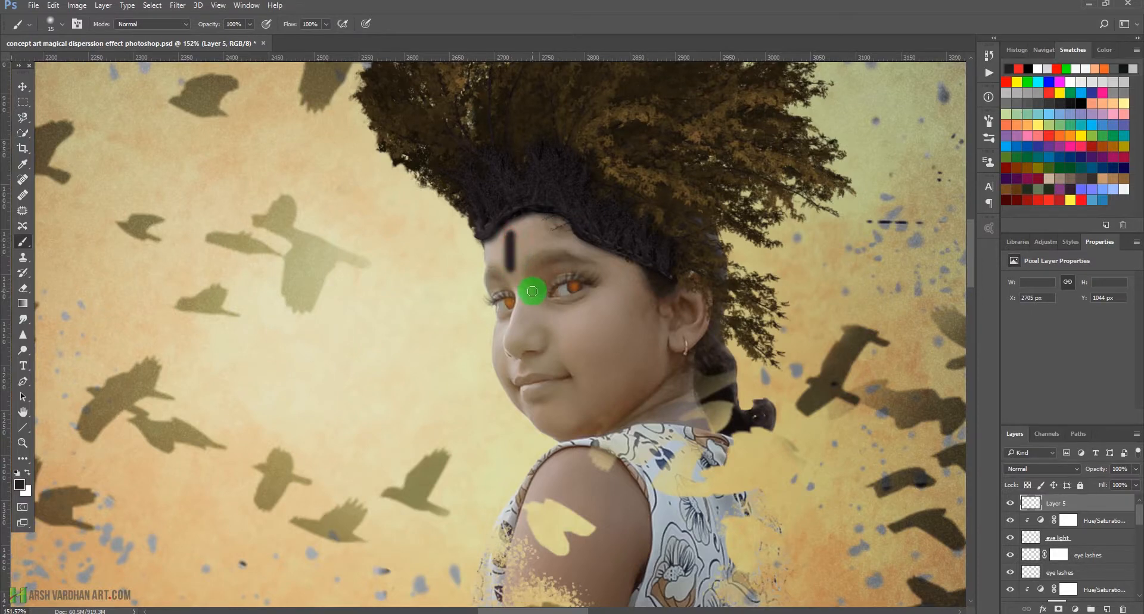
key(ctrl+z)
drag(512, 264, 507, 231)
Step: Set the forehead mark layer to Overlay at 89% opacity and check it in the whole composition
click(1045, 468)
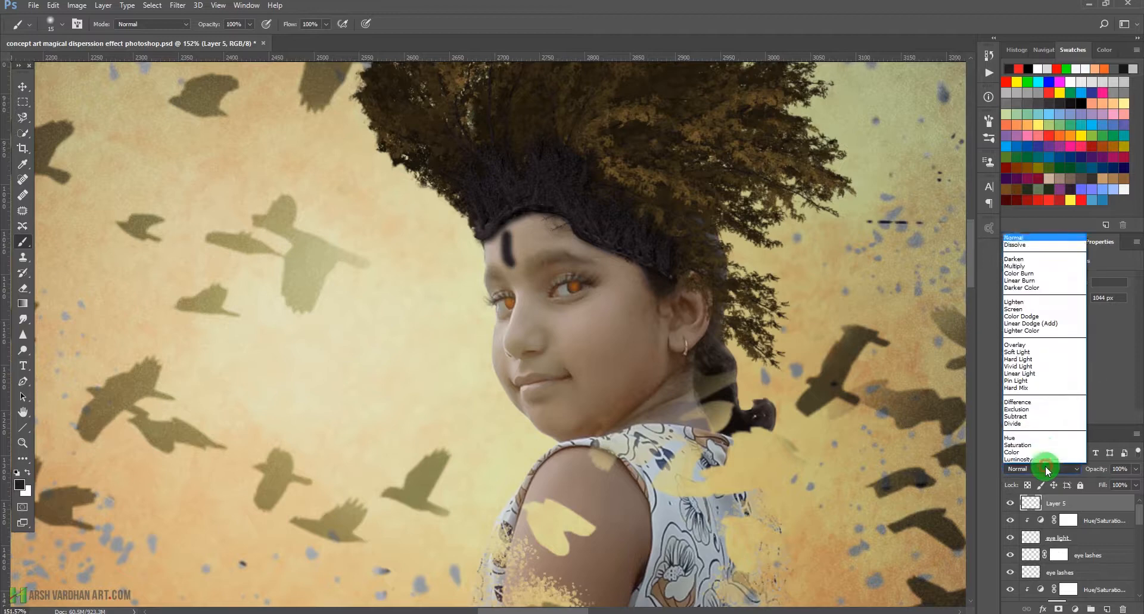
click(1050, 346)
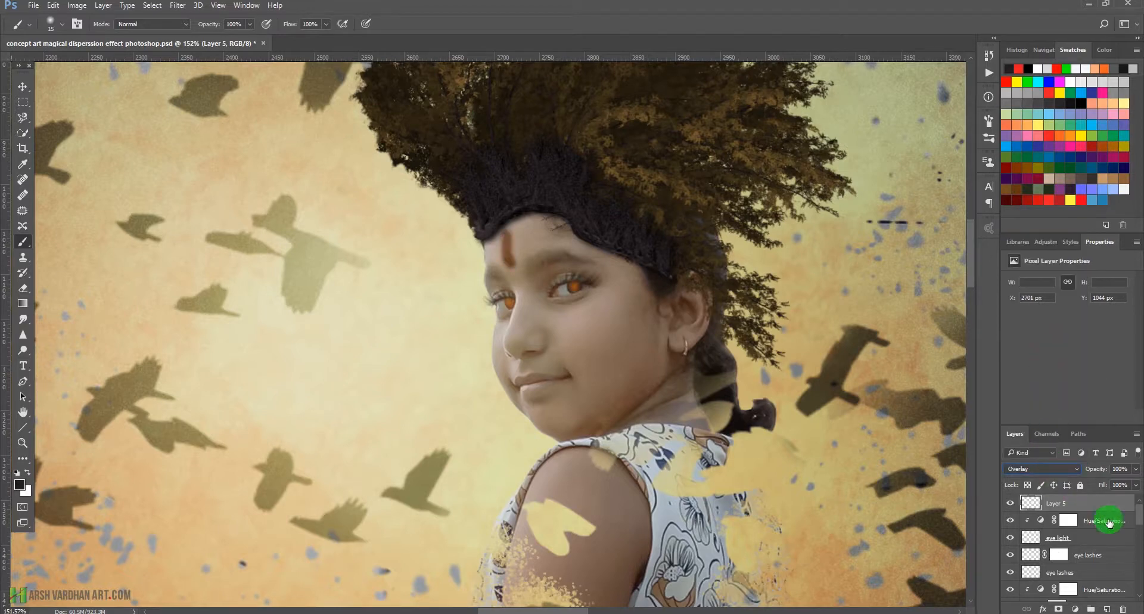
click(1134, 468)
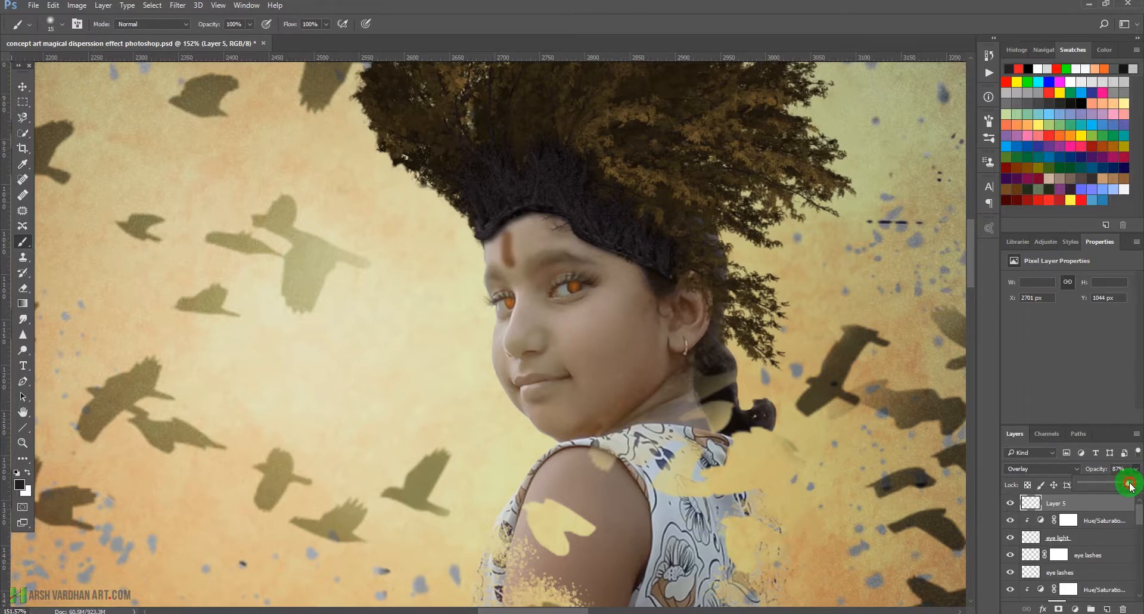
drag(1130, 484, 1131, 484)
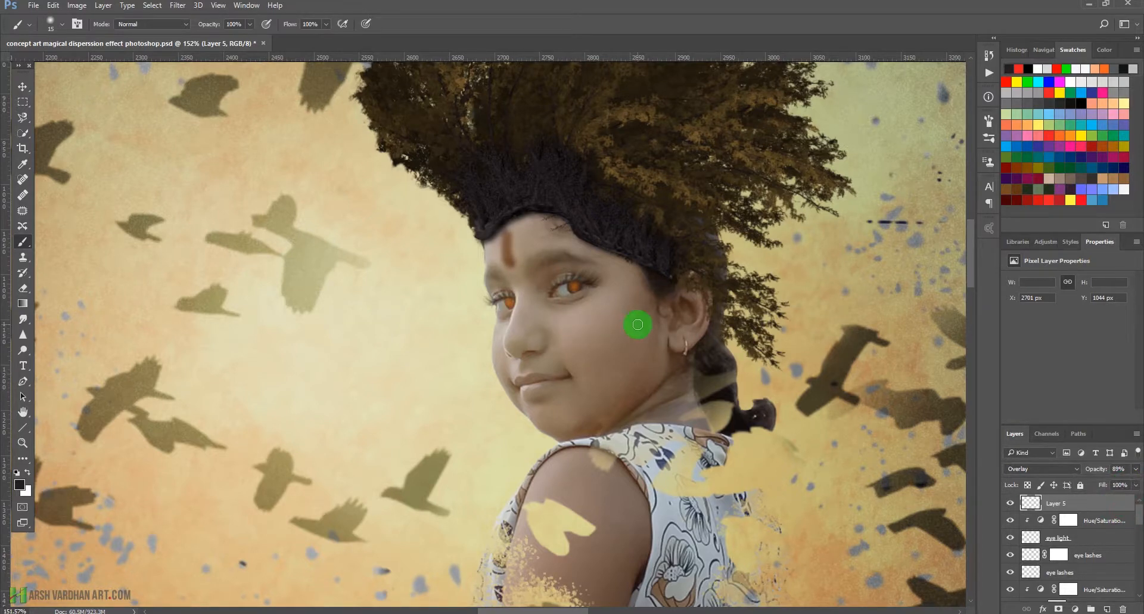
scroll(638, 324, down, 8)
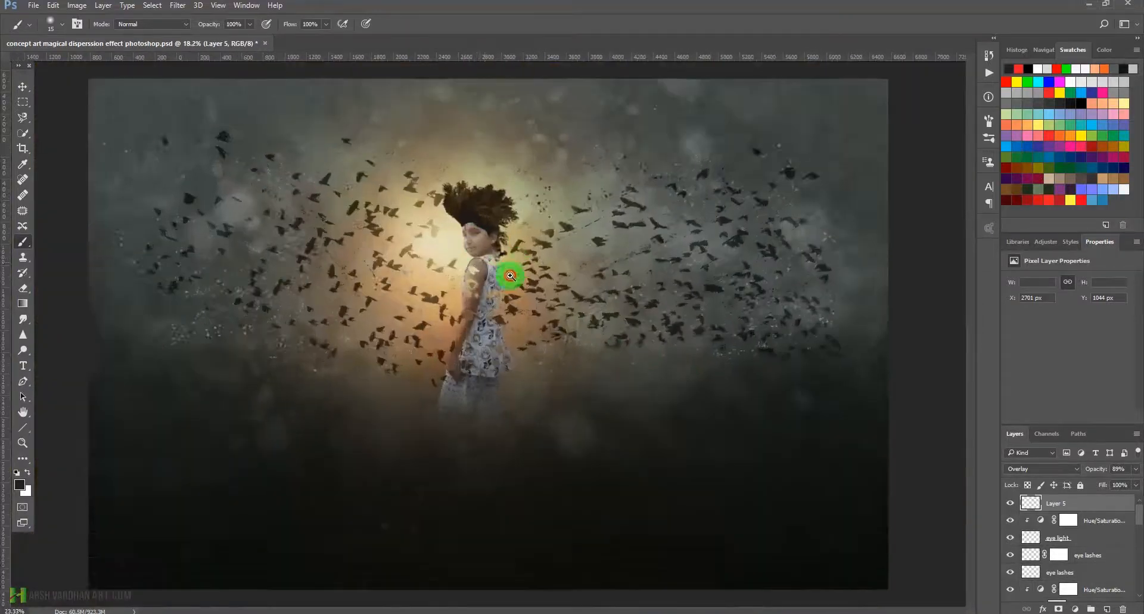
scroll(510, 276, up, 6)
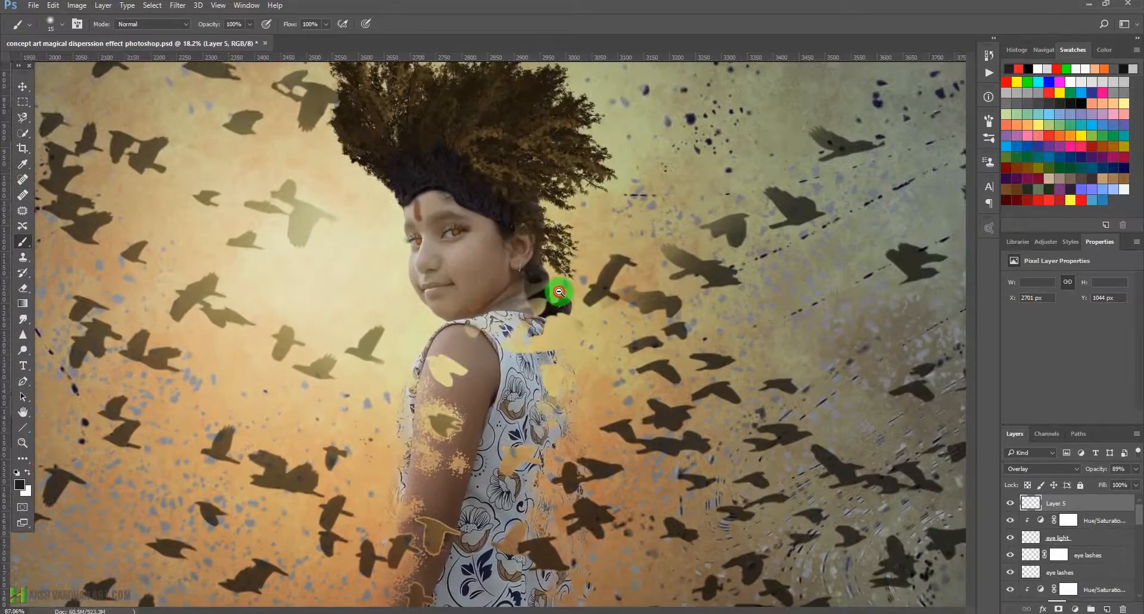
scroll(559, 291, down, 4)
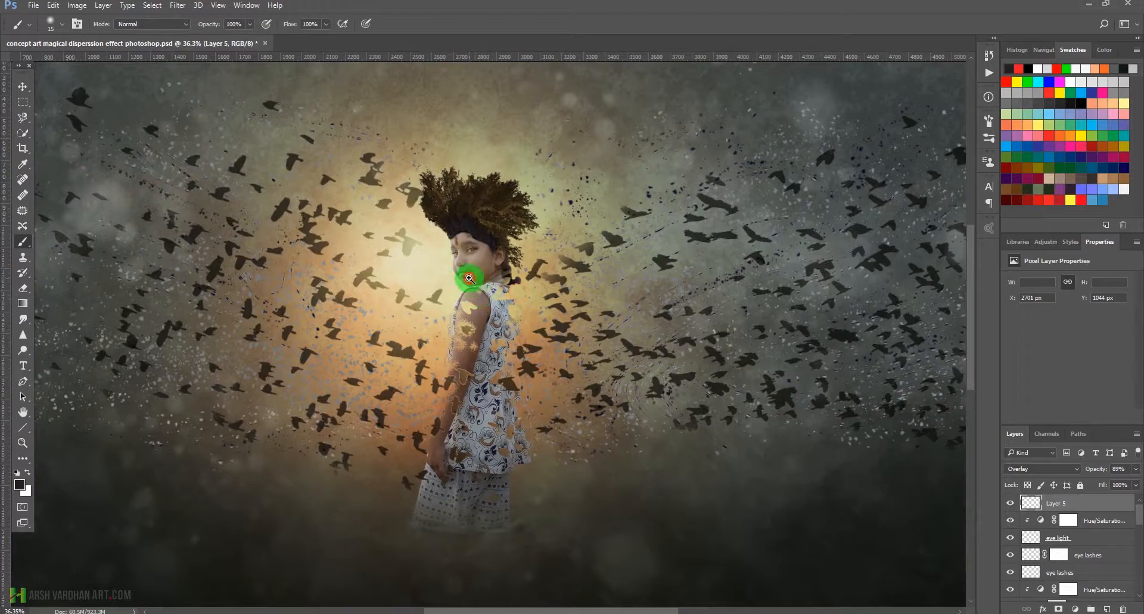
scroll(469, 278, up, 5)
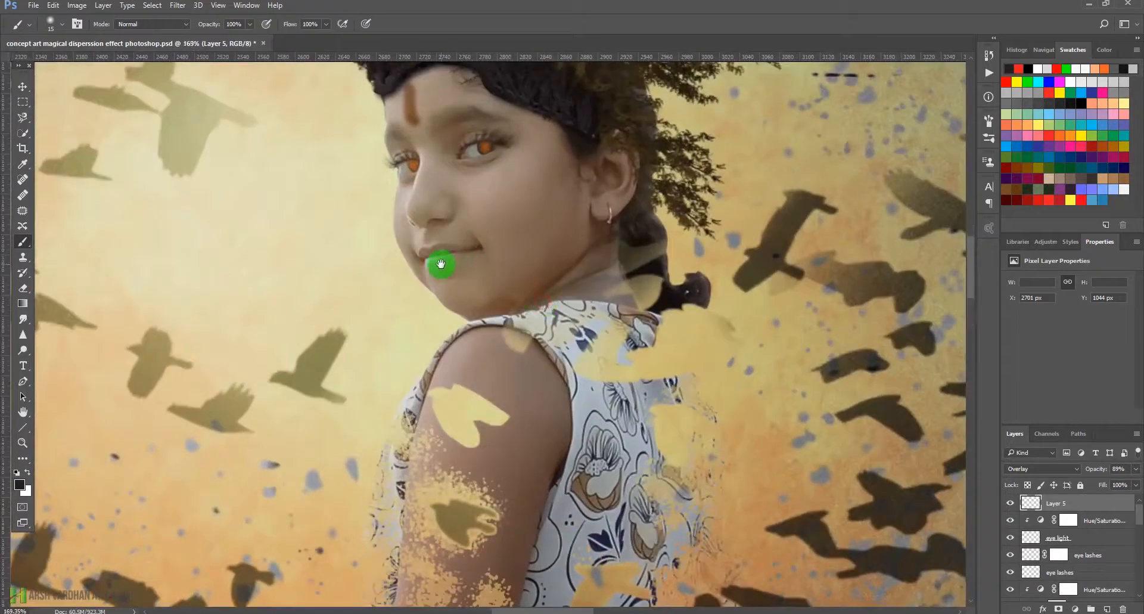
scroll(441, 264, up, 1)
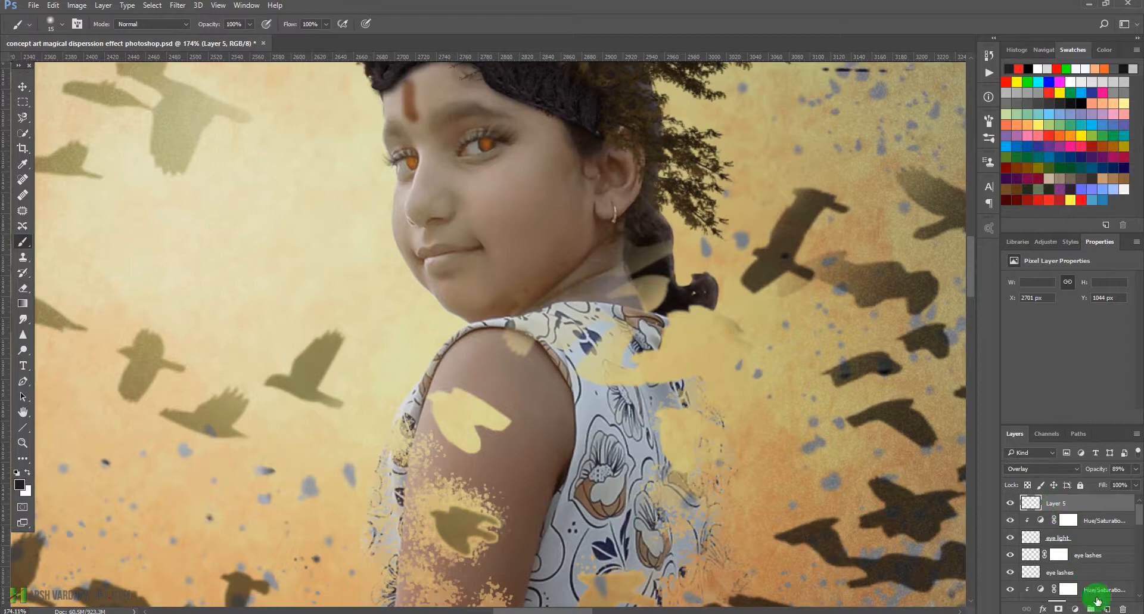
Step: Add a new layer above the forehead mark and paint over both lips with an orange-brown sampled from the iris
click(1107, 608)
scroll(417, 246, up, 3)
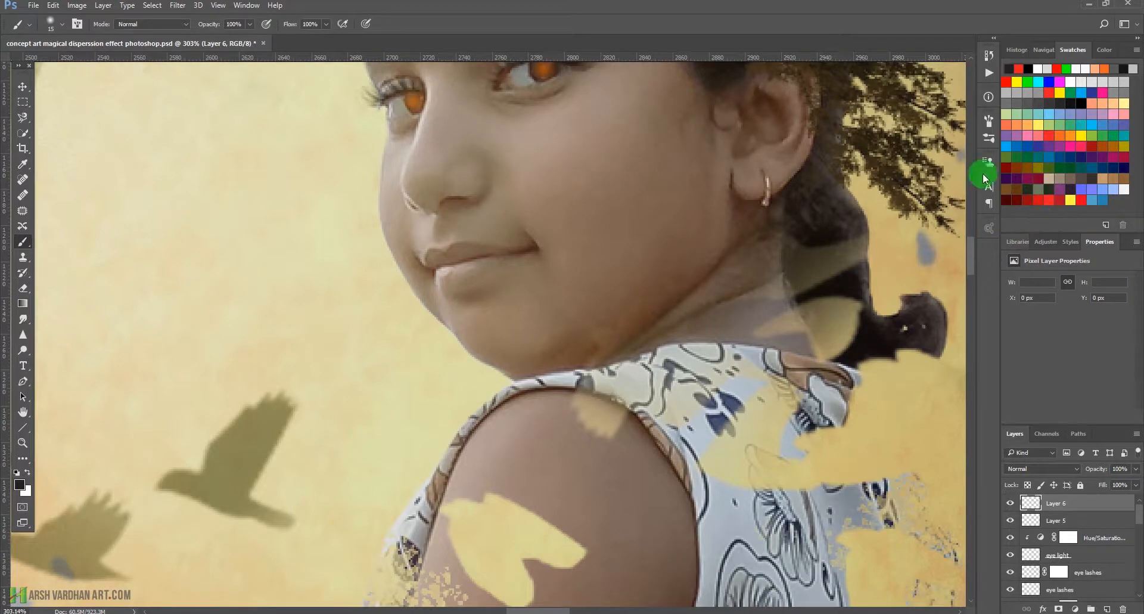
alt+click(554, 70)
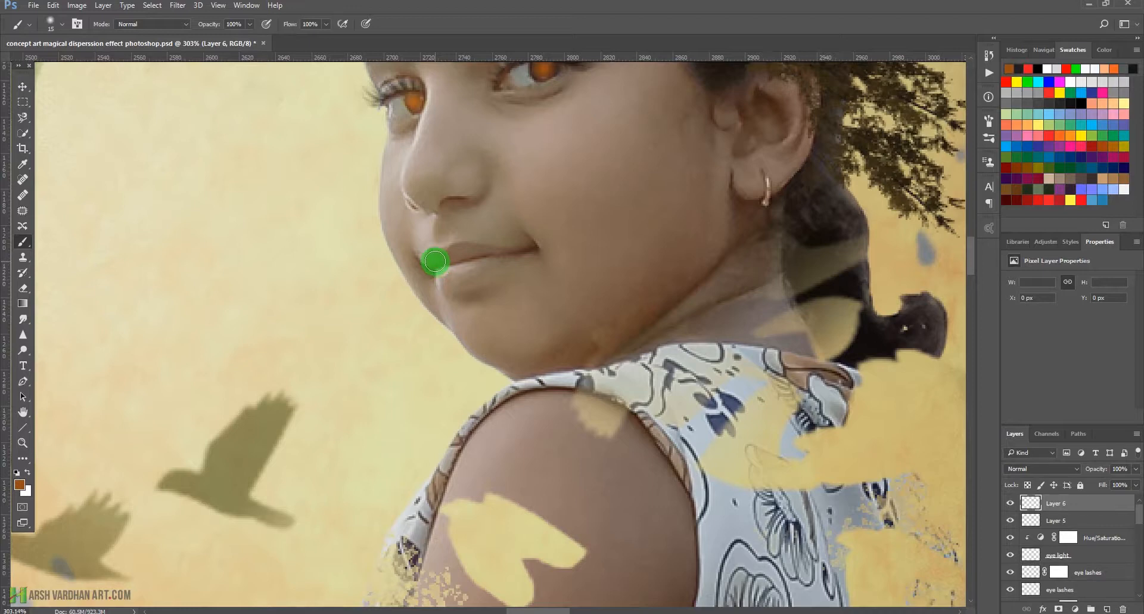
mouse_move(435, 261)
mouse_down()
mouse_move(500, 254)
mouse_move(444, 266)
mouse_move(477, 261)
mouse_move(450, 274)
mouse_move(525, 251)
mouse_move(498, 258)
mouse_move(503, 248)
mouse_move(530, 251)
mouse_move(444, 279)
mouse_move(461, 266)
mouse_move(448, 267)
mouse_move(444, 283)
mouse_move(498, 261)
mouse_up()
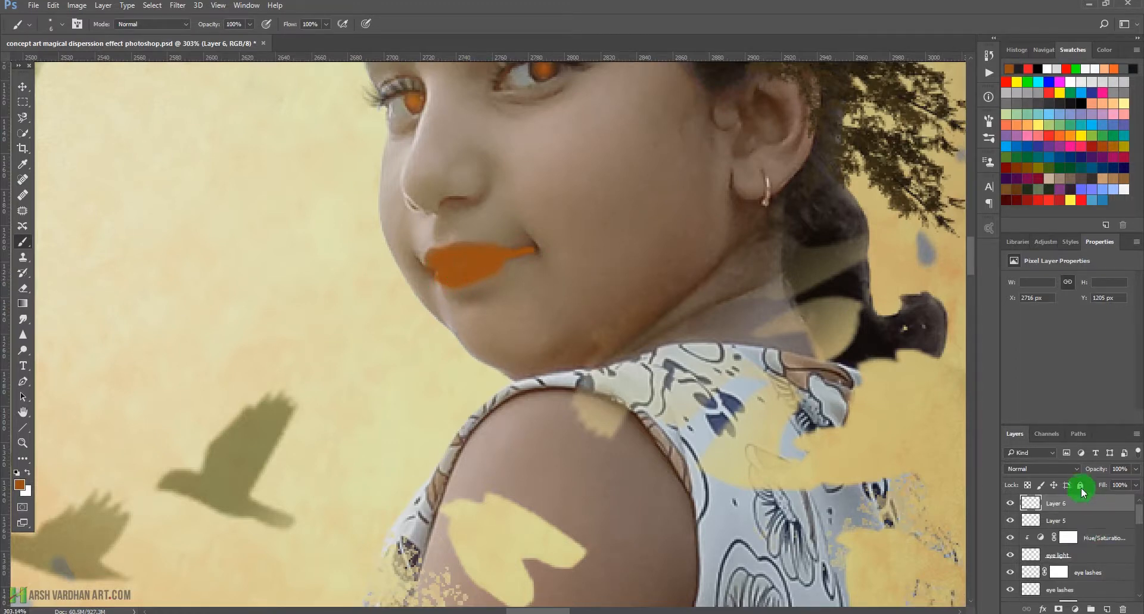
Step: Set the lip colour layer's blend mode to Soft Light and check the lips against the wider composition
click(1067, 469)
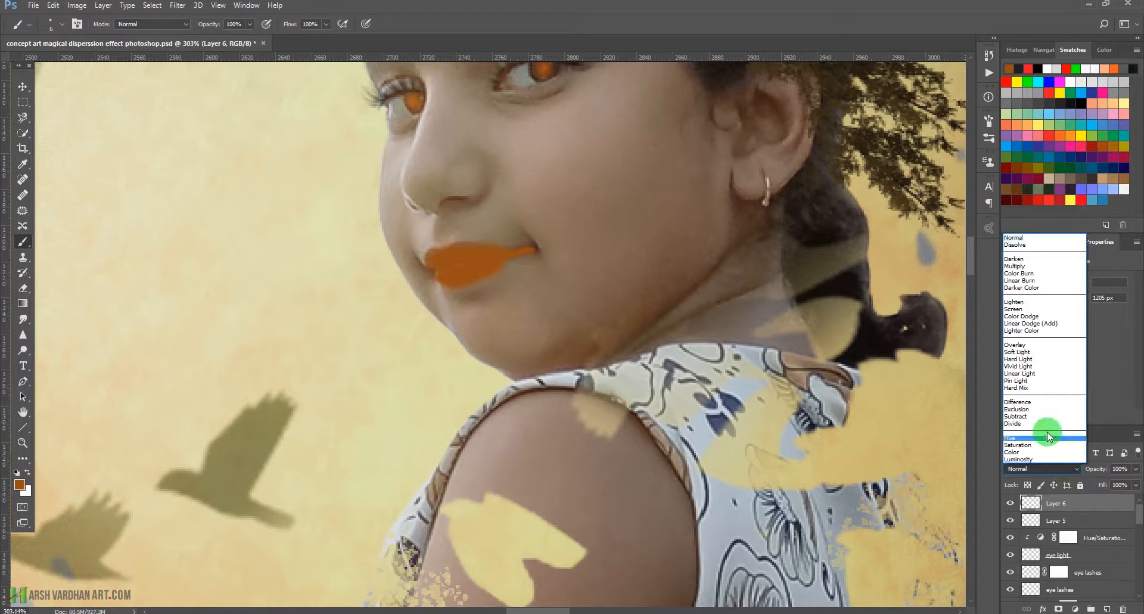
click(1033, 345)
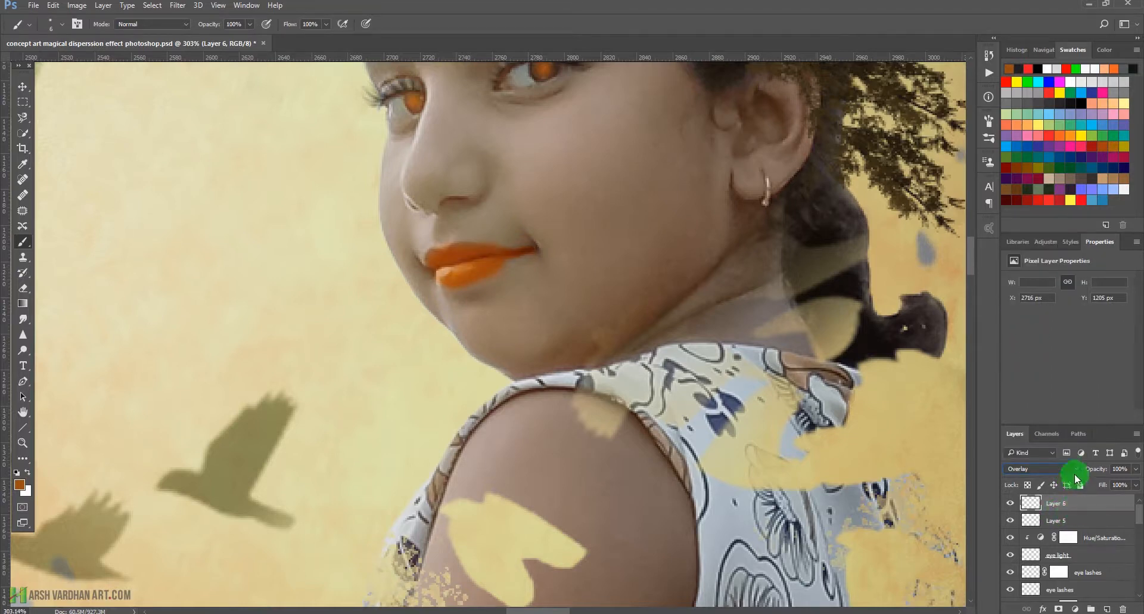
click(1071, 468)
click(1053, 350)
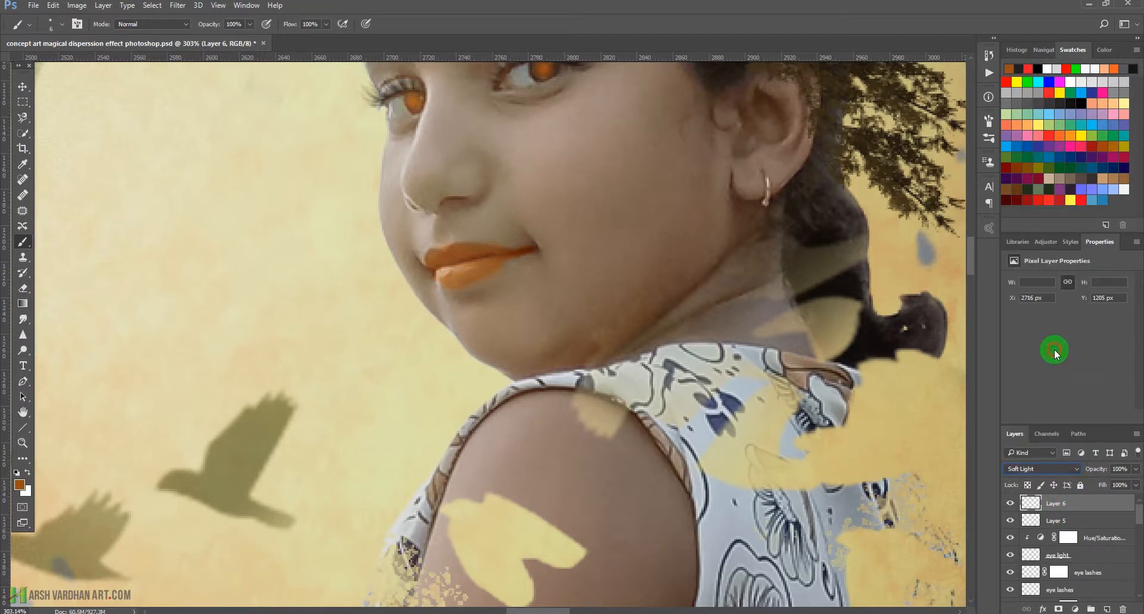
drag(591, 220, 489, 303)
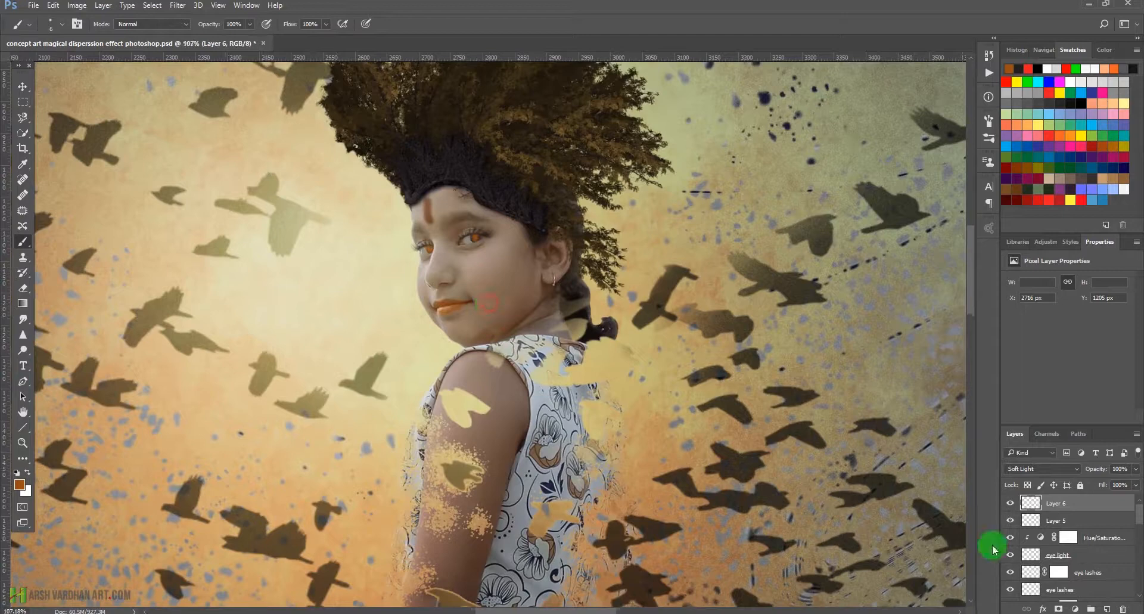
Step: Try alternative blend modes such as Saturation and Lighter Color on the lip colour layer, then return it to Soft Light
click(1066, 468)
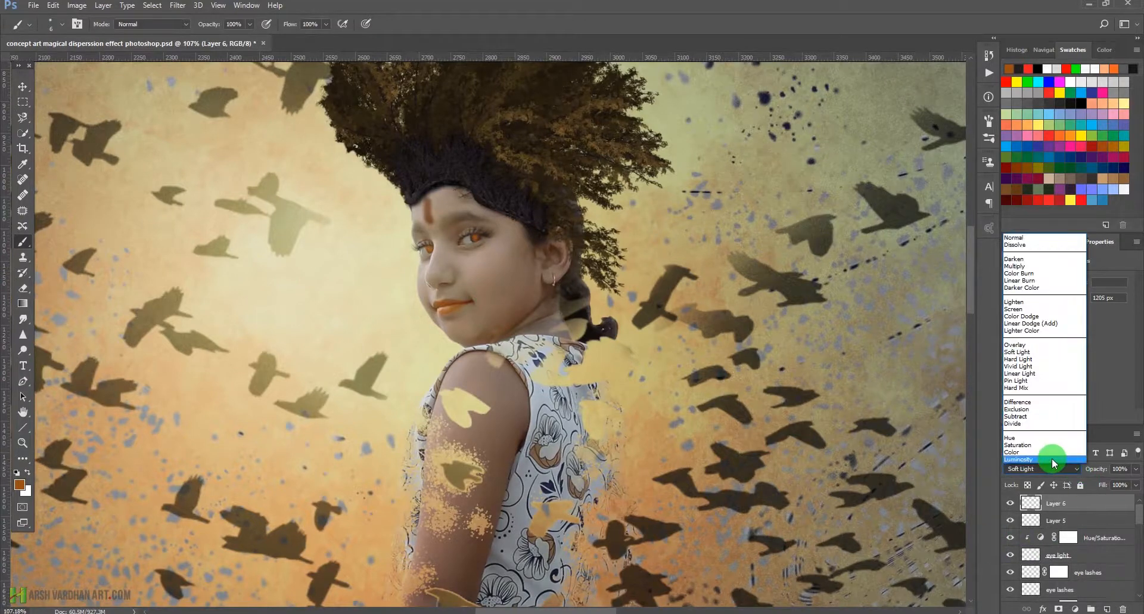
click(1043, 453)
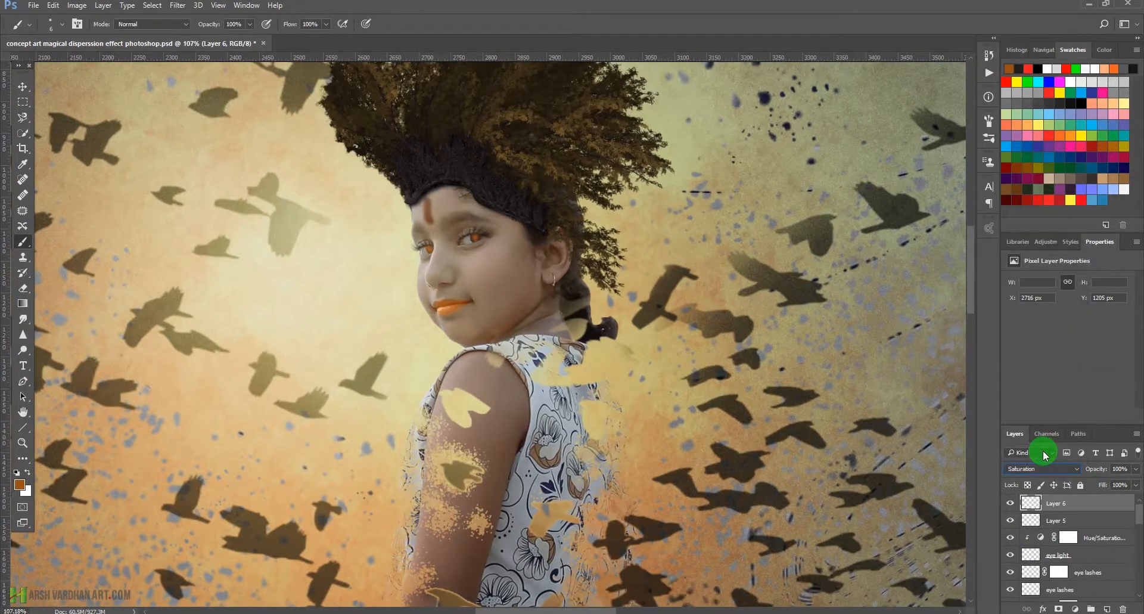
key(Up)
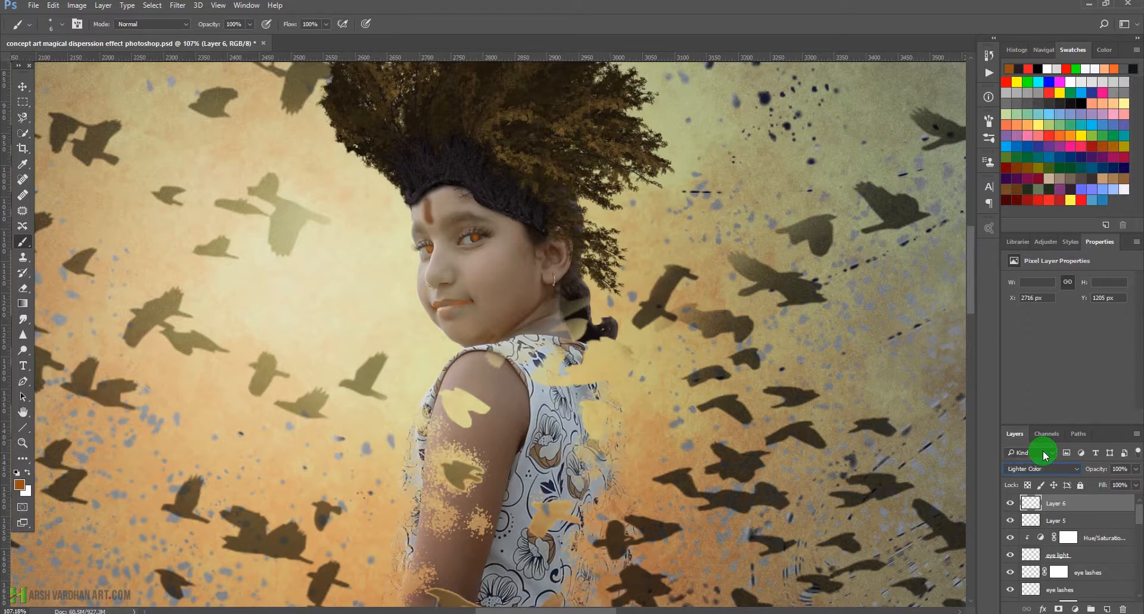
key(Up)
key(Up)
key(Up)
key(Up)
key(Down)
key(Down)
key(Down)
key(Down)
key(Down)
key(Down)
key(Down)
key(Down)
Step: Rename the lip colour layer as lipstic and the forehead mark layer as tilak, and save the document
double_click(1056, 503)
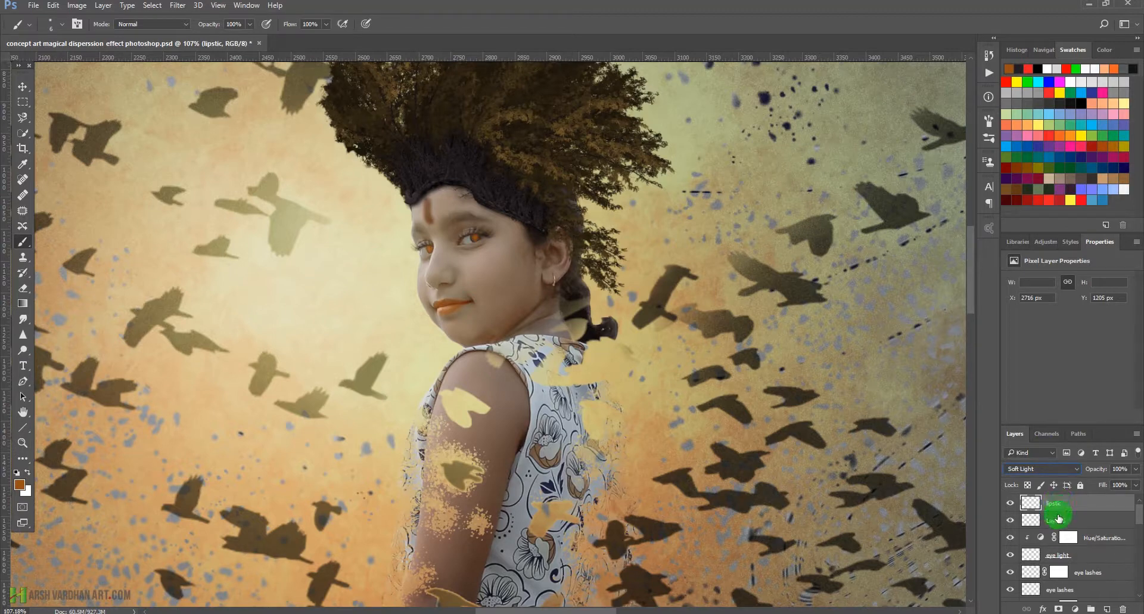
click(1056, 520)
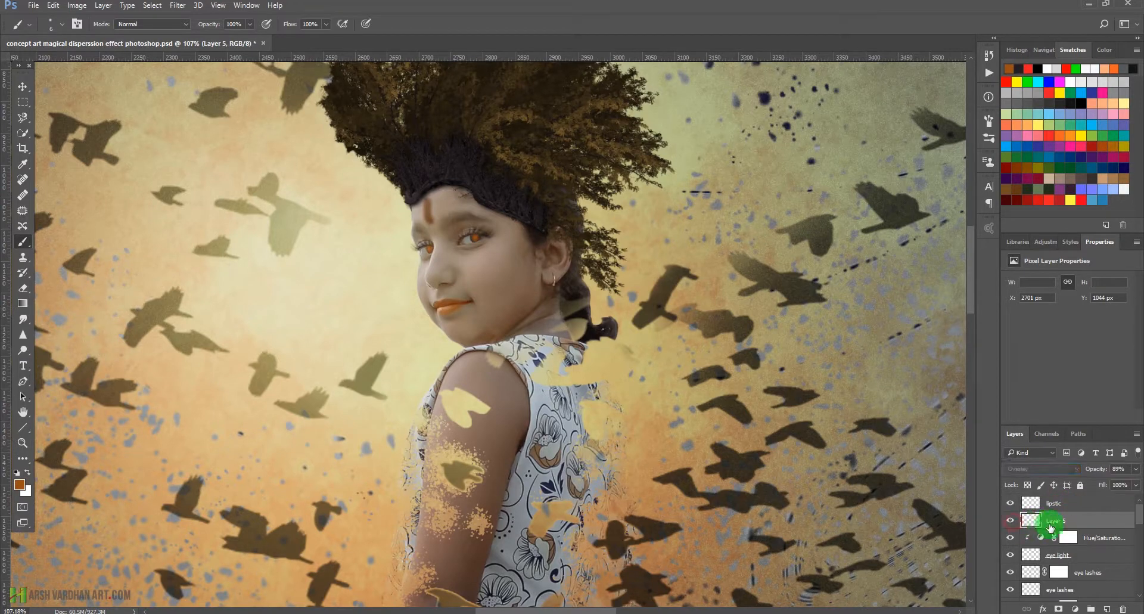
double_click(1055, 520)
text(tilak)
key(Return)
key(ctrl+s)
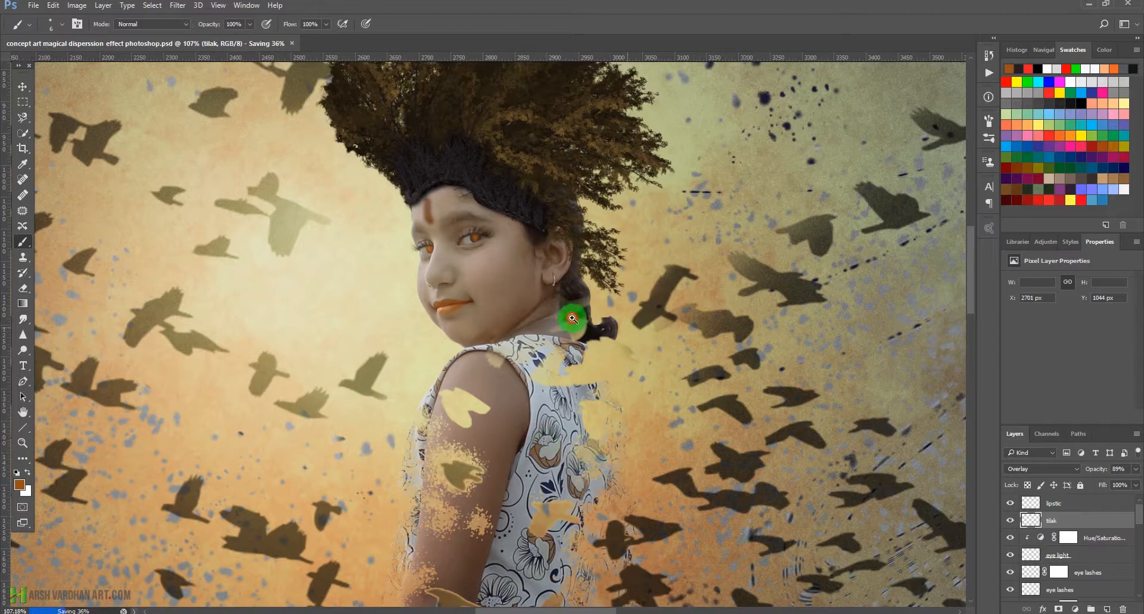
Step: Add a new layer above lipstic and paint two dark stripes under each eye in a colour sampled from the hair
drag(572, 318, 460, 327)
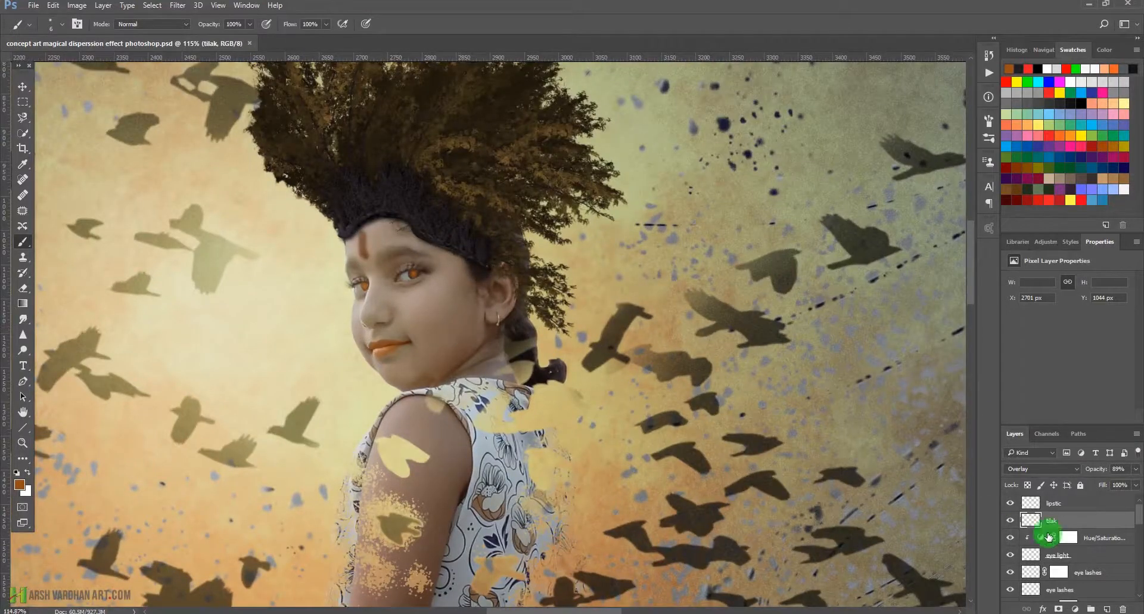
click(1039, 504)
click(1106, 608)
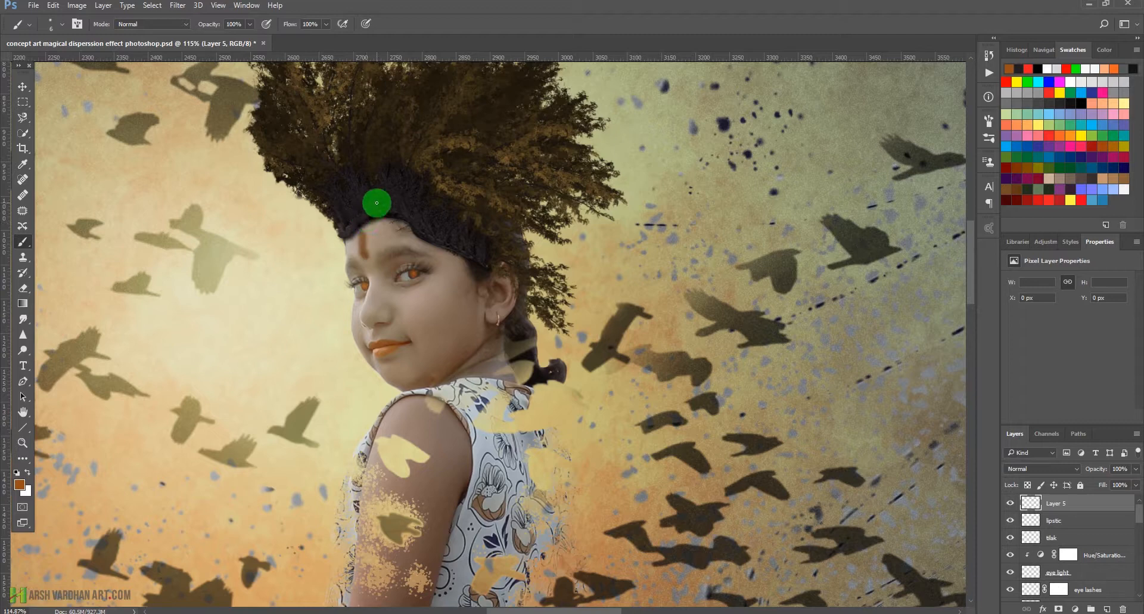
alt+click(383, 194)
scroll(393, 268, up, 4)
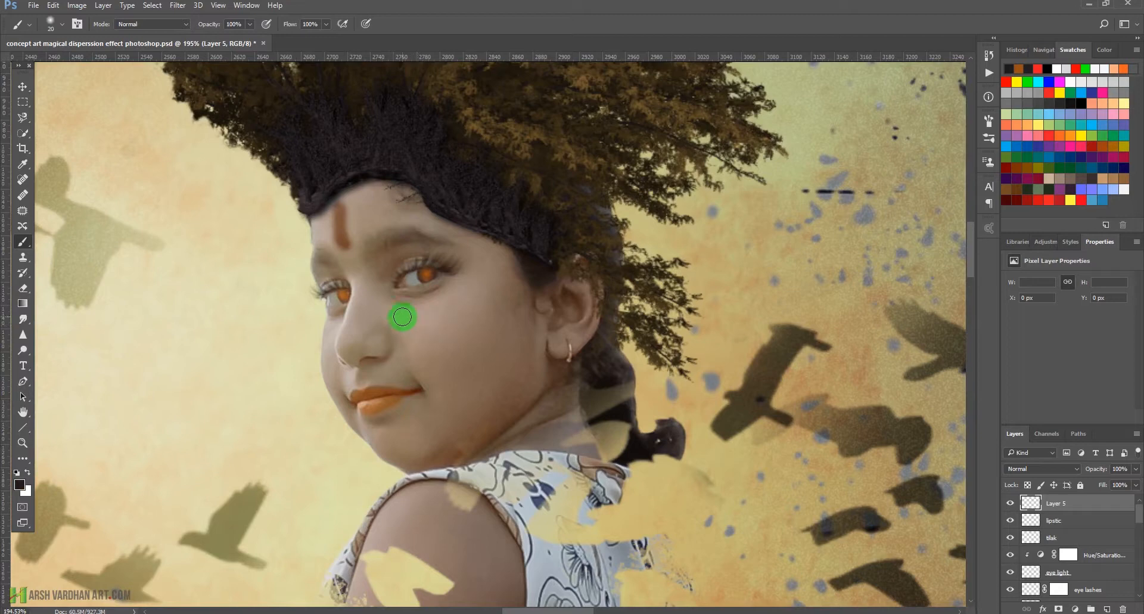
drag(402, 317, 479, 308)
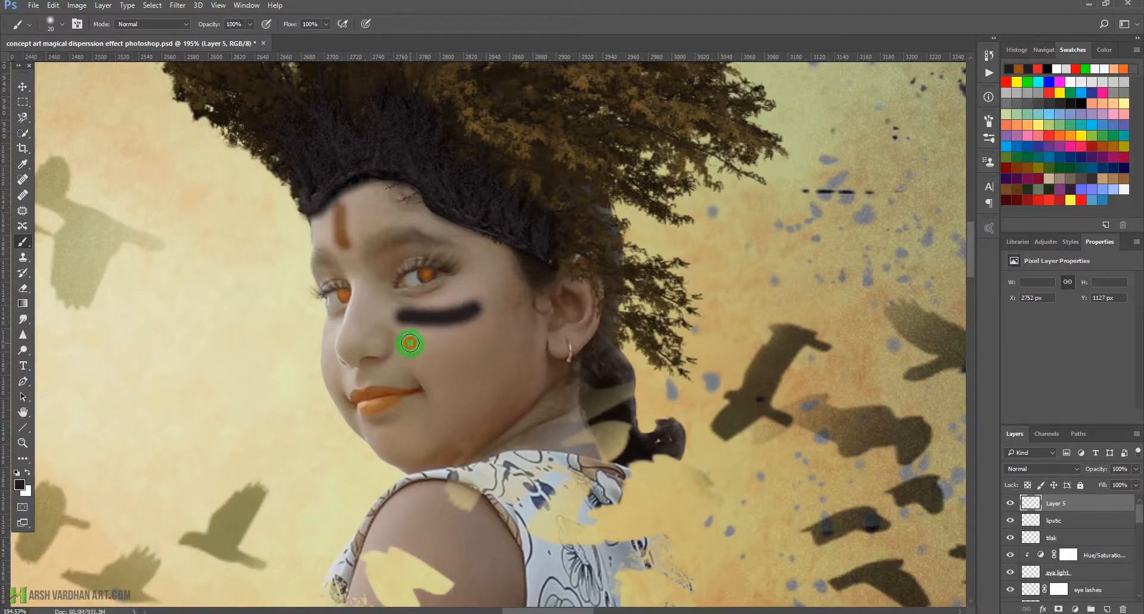
drag(410, 342, 481, 334)
key(bracketleft)
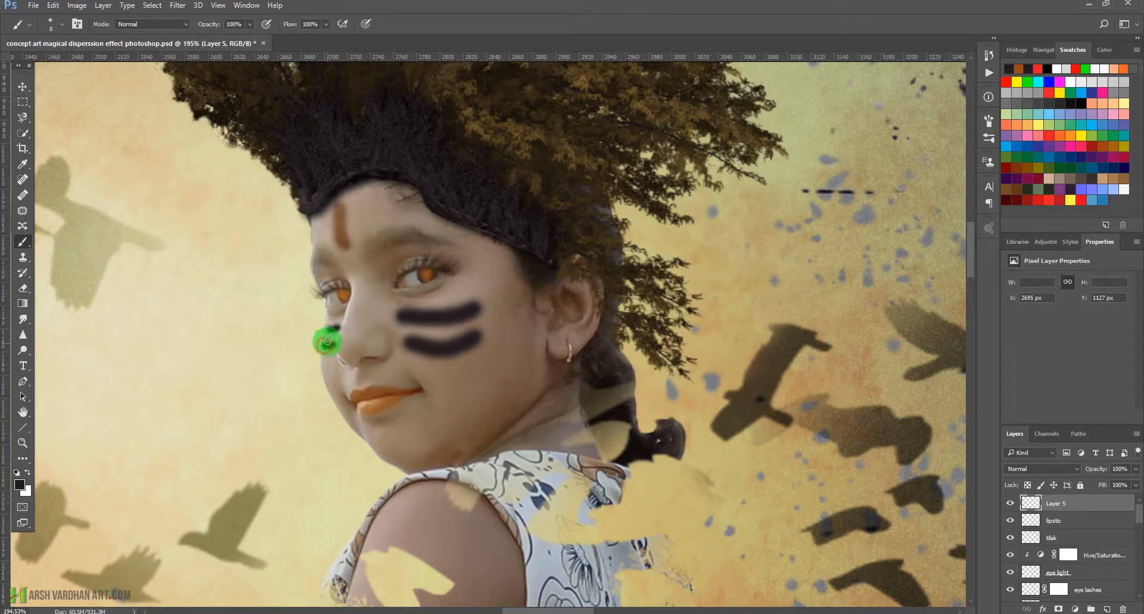
Step: Set the cheek stripes layer's blend mode to Overlay and check the stripes in the whole composition
click(1056, 470)
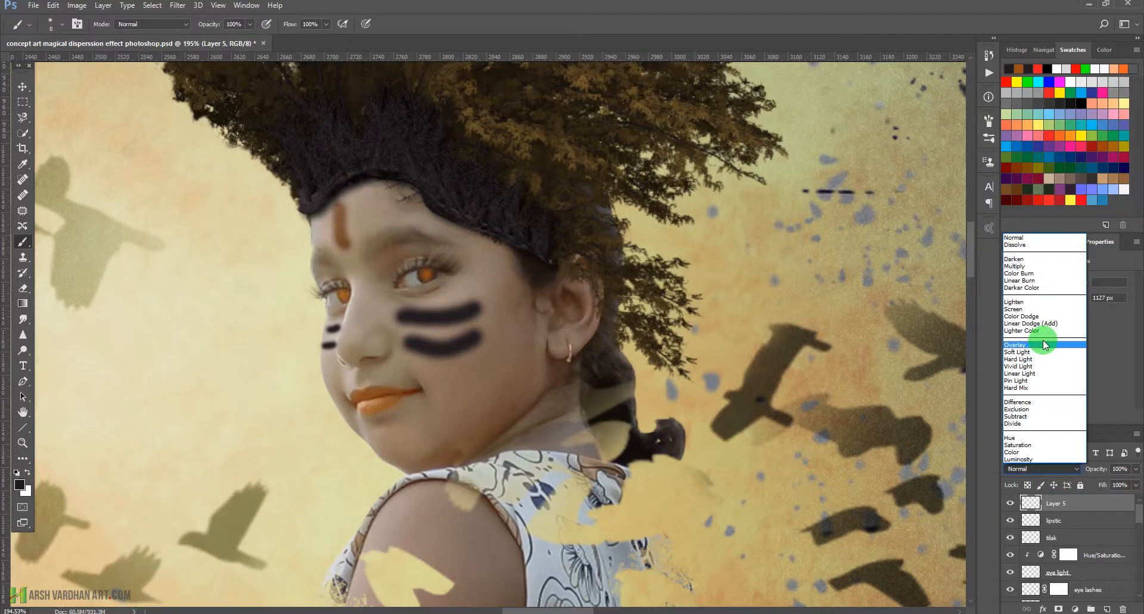
click(1043, 344)
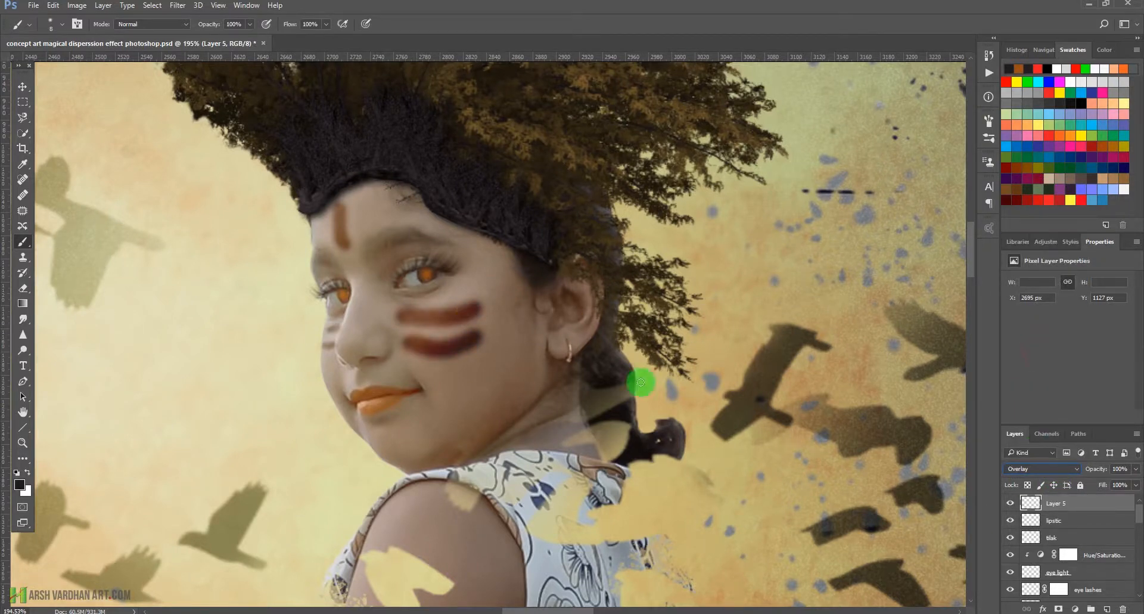
drag(491, 348, 474, 325)
drag(540, 361, 490, 385)
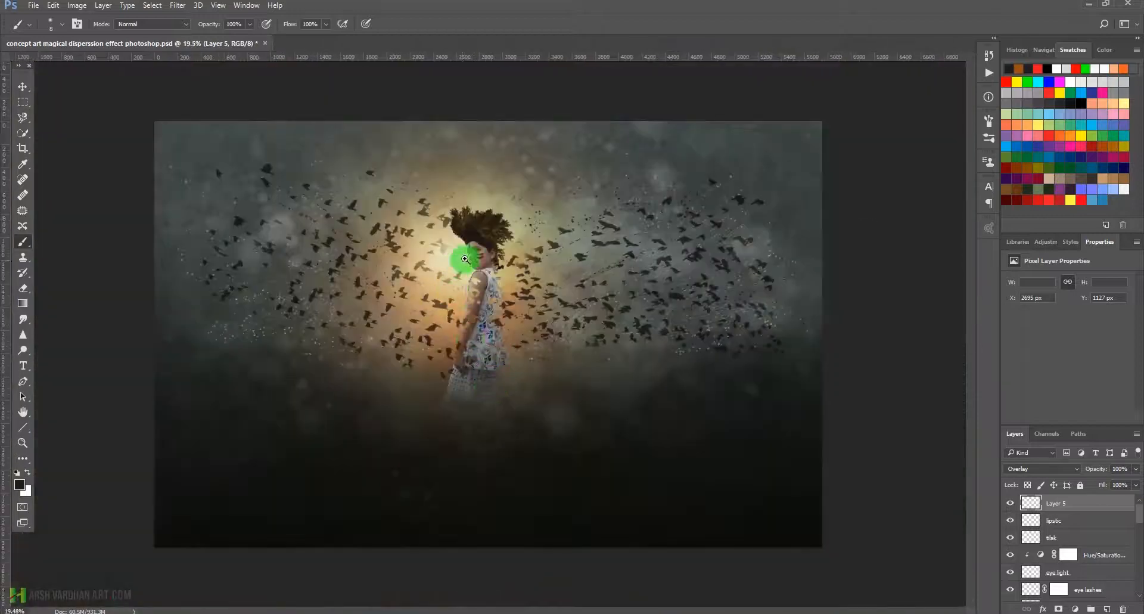
drag(466, 260, 564, 281)
mouse_move(416, 212)
mouse_down()
mouse_move(462, 228)
mouse_move(431, 168)
mouse_move(462, 263)
mouse_move(421, 324)
mouse_move(467, 280)
mouse_move(520, 305)
mouse_move(492, 301)
mouse_up()
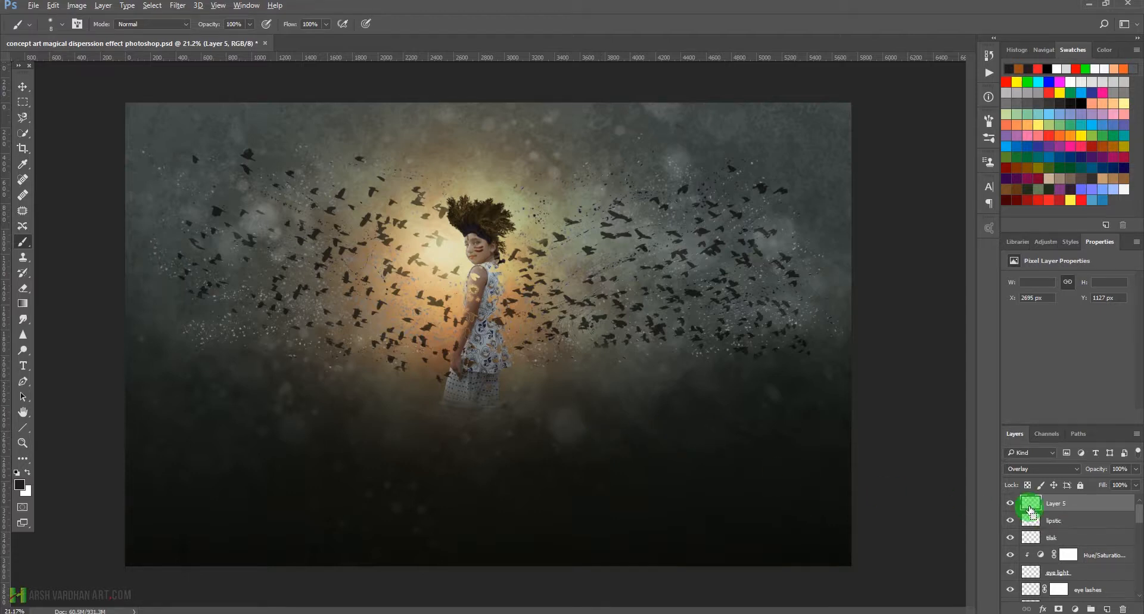
Step: Stamp all visible layers into a new layer above the cheek stripes and set it to Linear Light
key(ctrl+shift+alt+n)
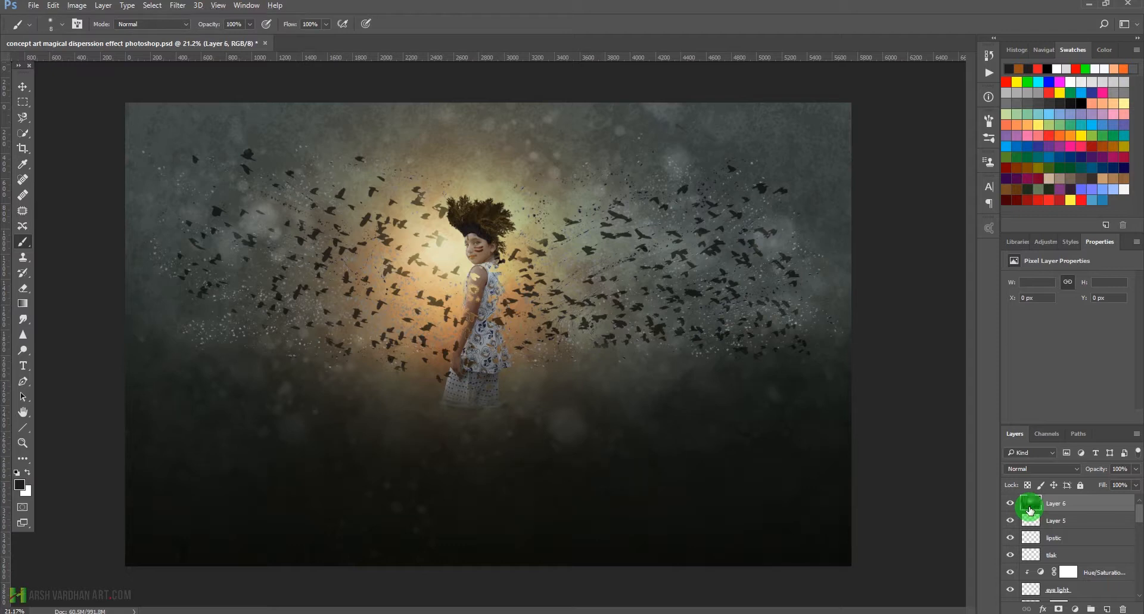
key(ctrl+shift+alt+e)
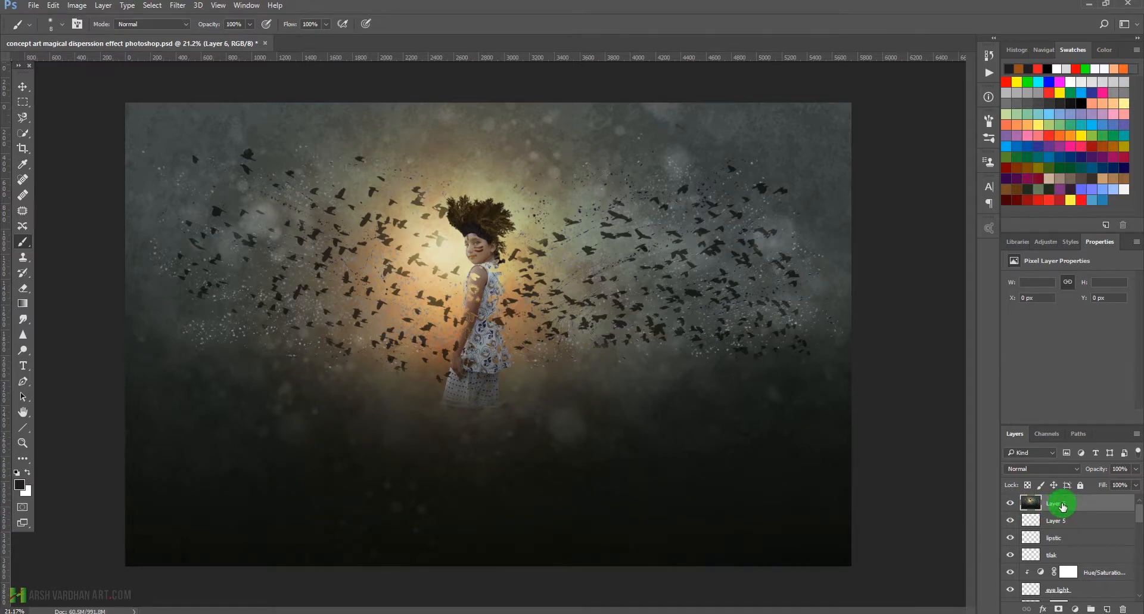
click(1048, 468)
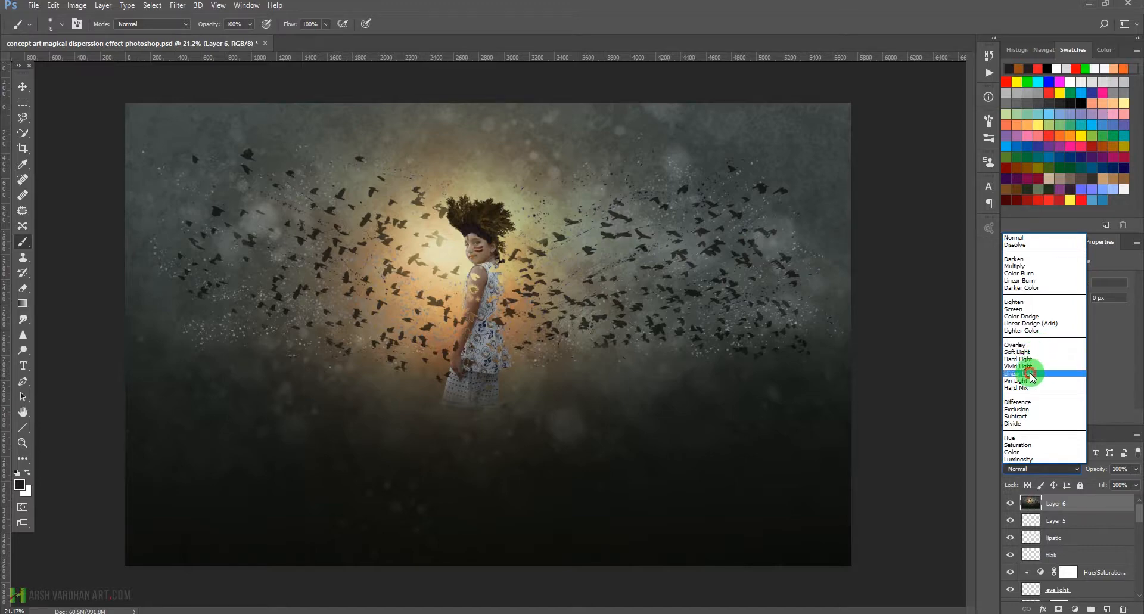
click(1030, 373)
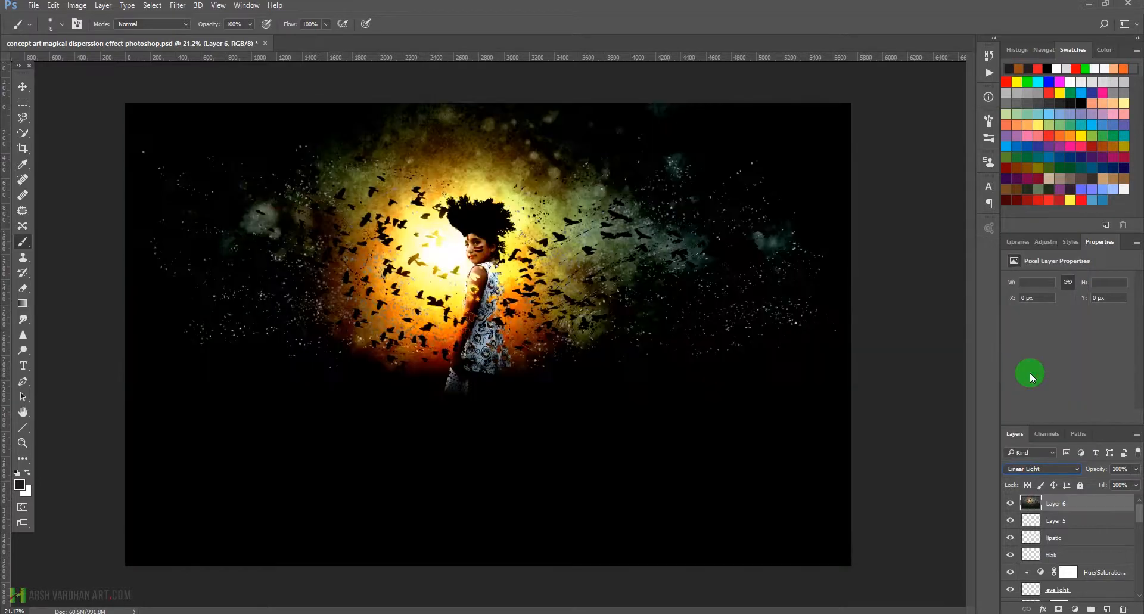
Step: Apply the High Pass filter to the stamped layer and inspect the sharpening on the girl and the birds
click(177, 6)
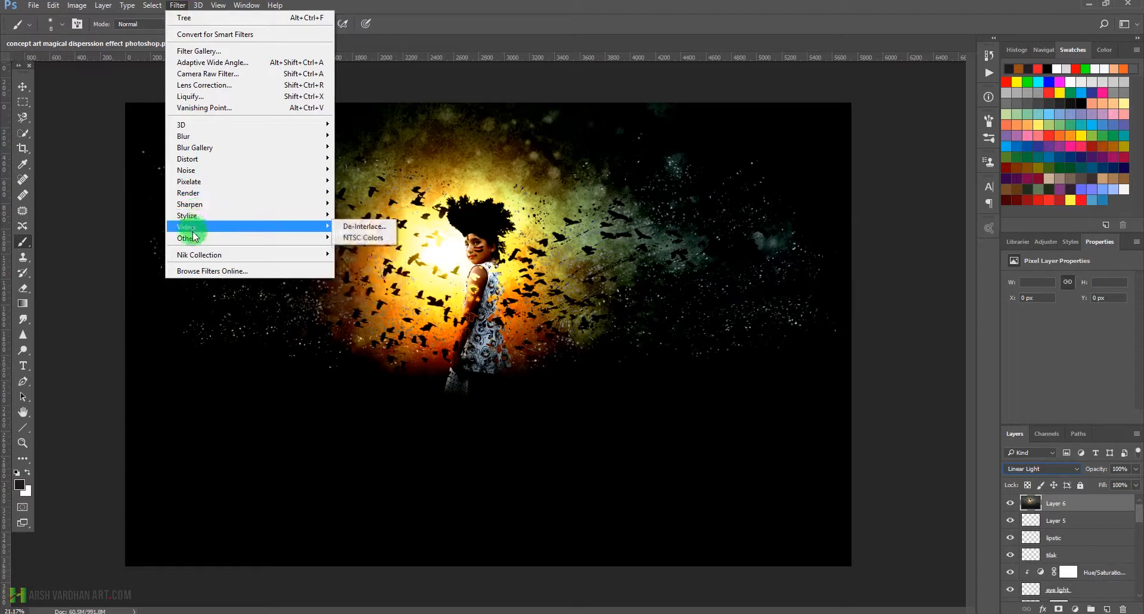
click(356, 249)
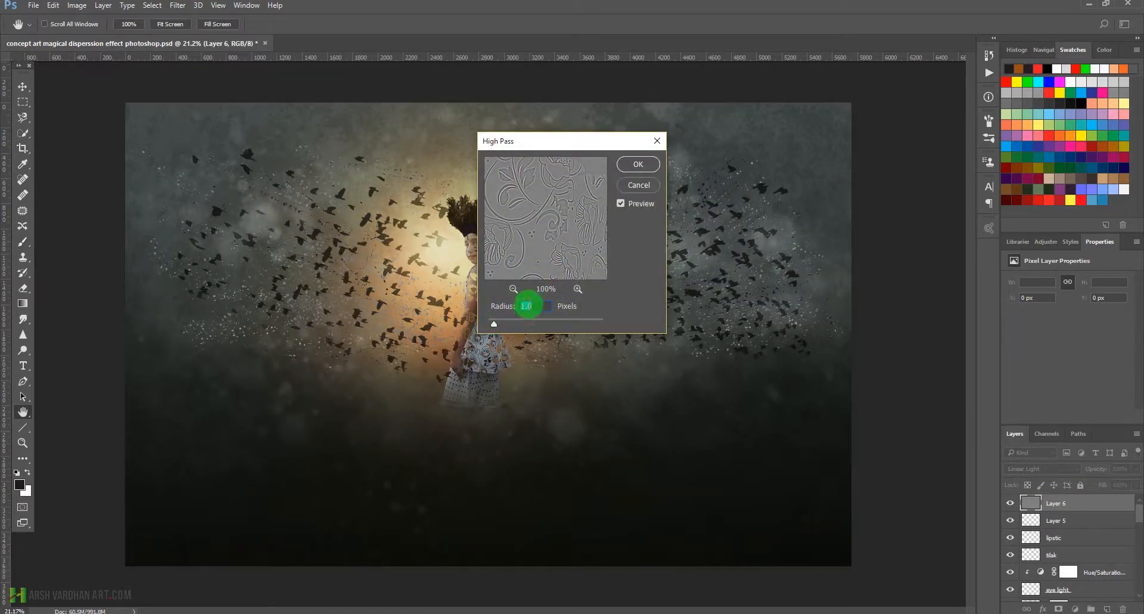
click(631, 165)
drag(477, 236, 582, 301)
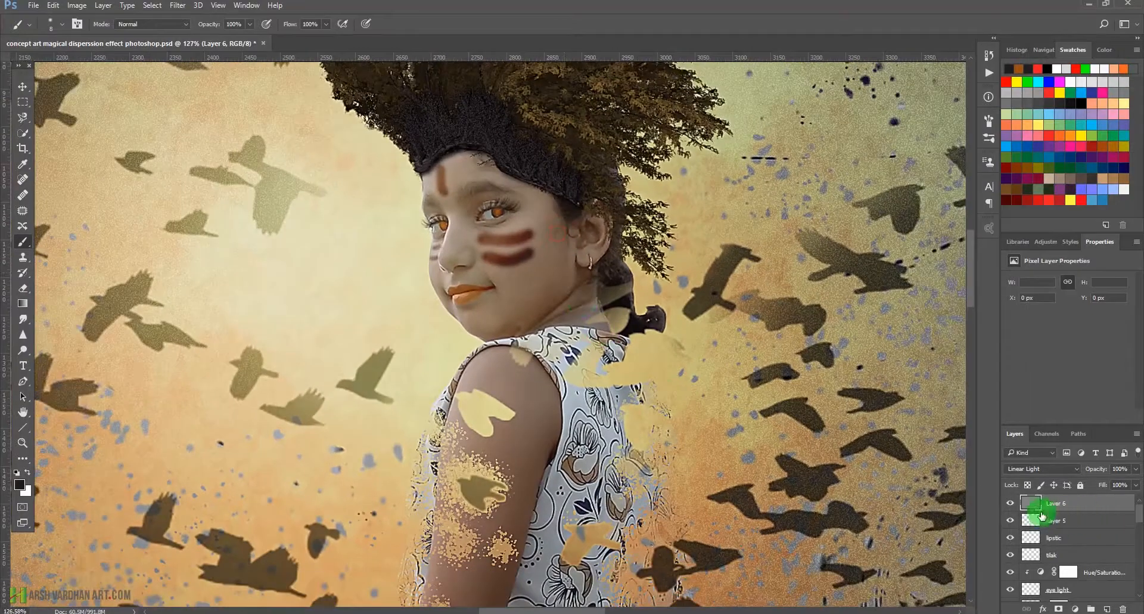
key(ctrl+minus)
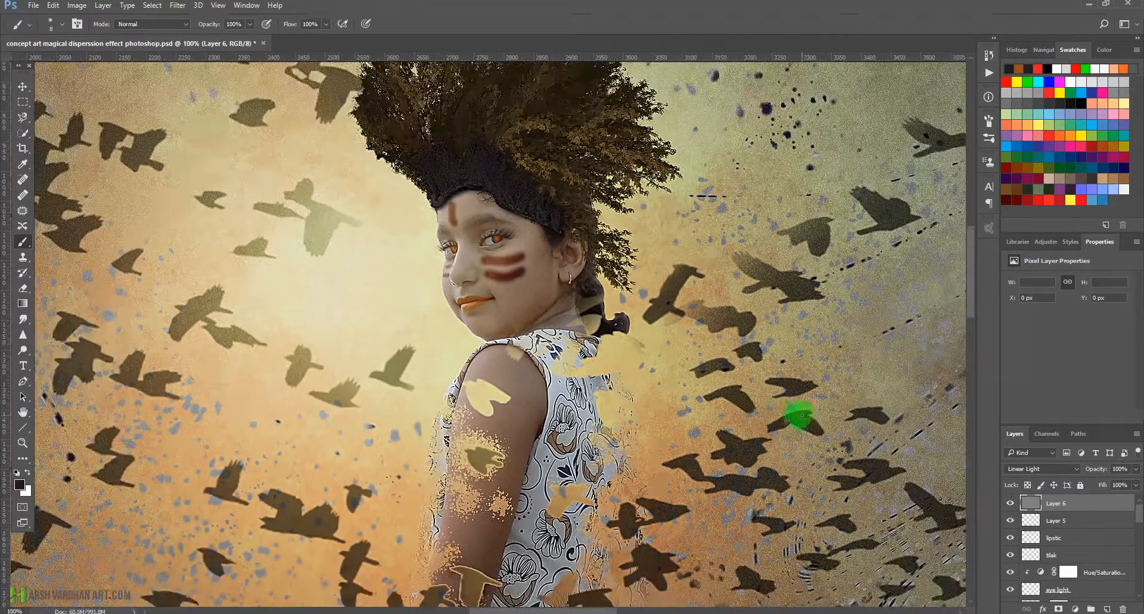
drag(592, 289, 582, 258)
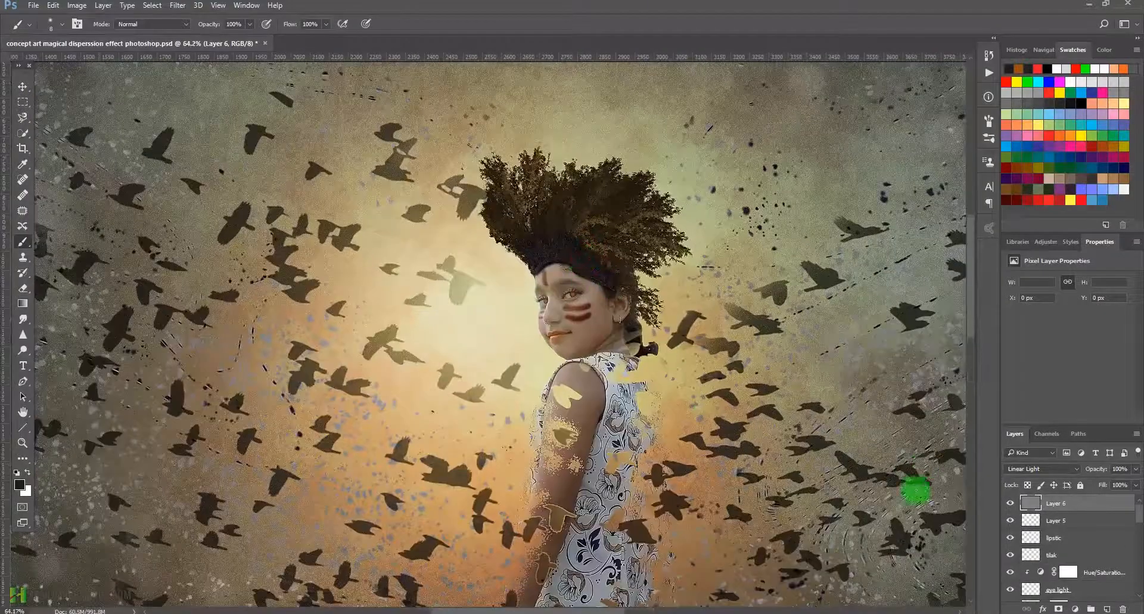
Step: Add a black layer mask to the High Pass layer to hide its sharpening
click(1059, 608)
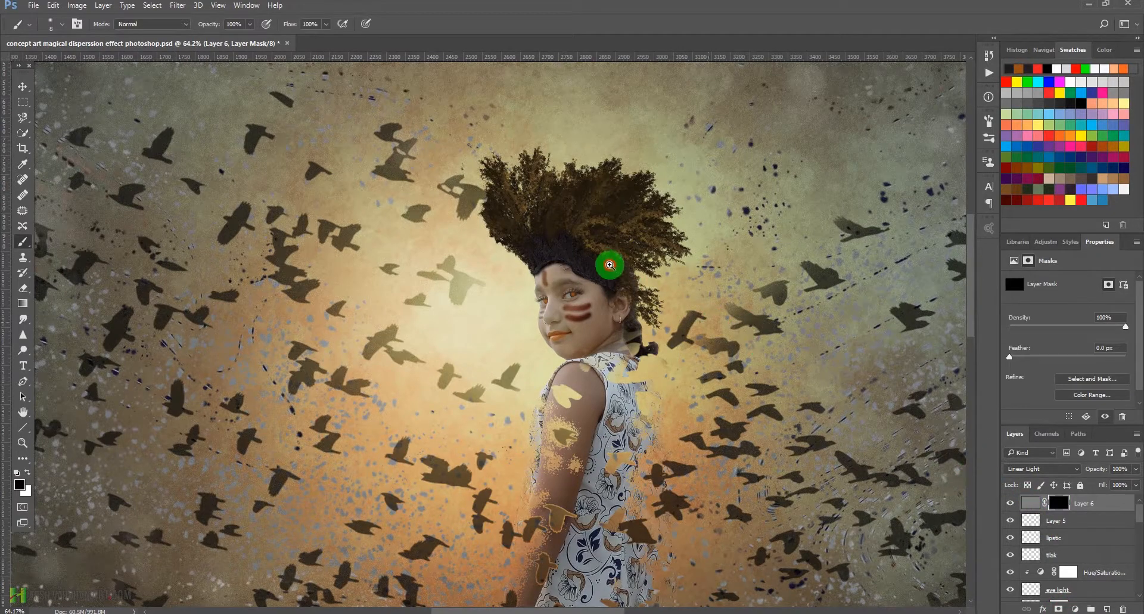
drag(613, 263, 643, 290)
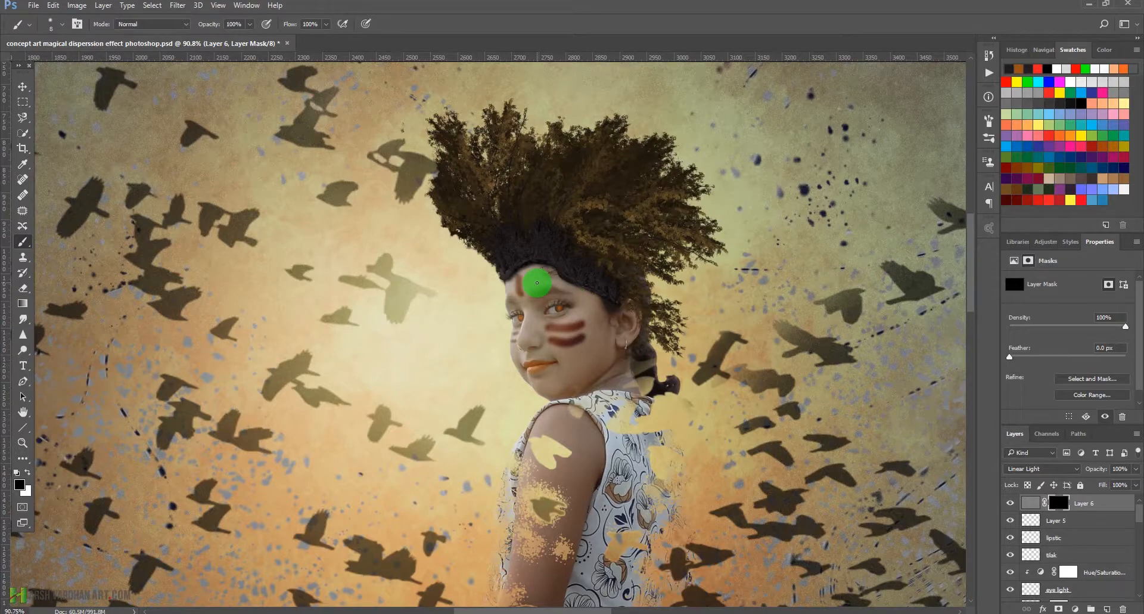
right_click(537, 283)
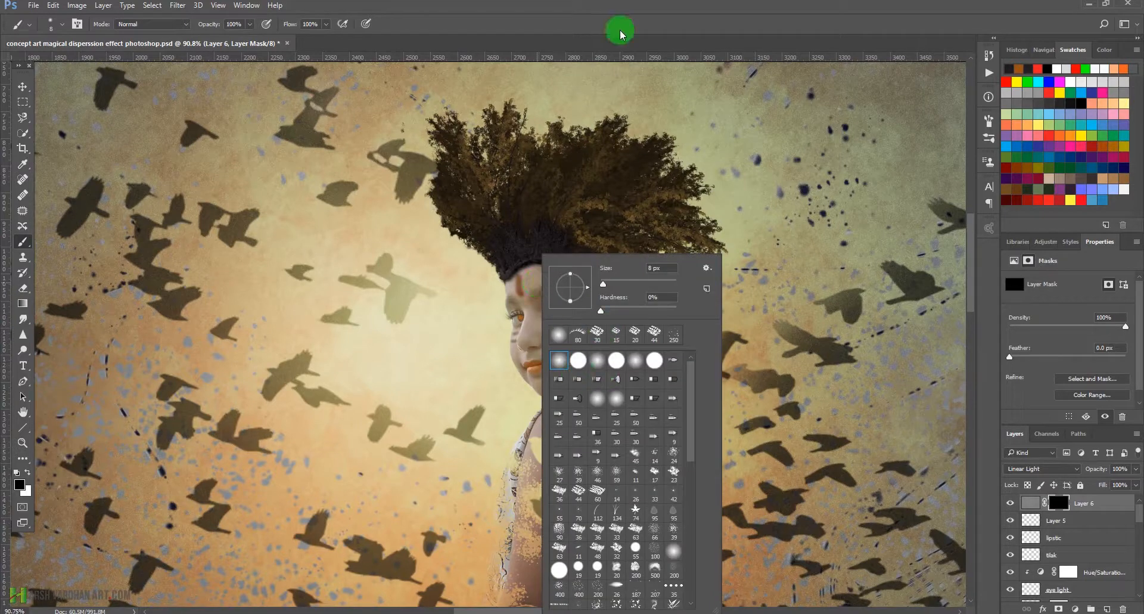
click(620, 9)
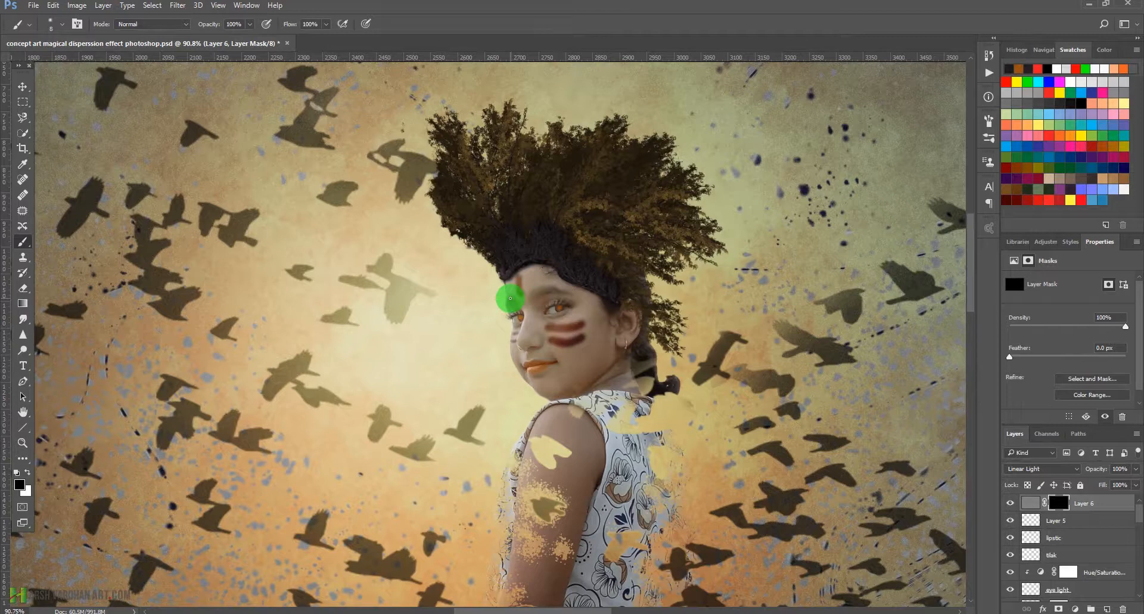
Step: Set the brush opacity to 20% and brush the High Pass layer's mask over the girl's eyes and face
click(234, 23)
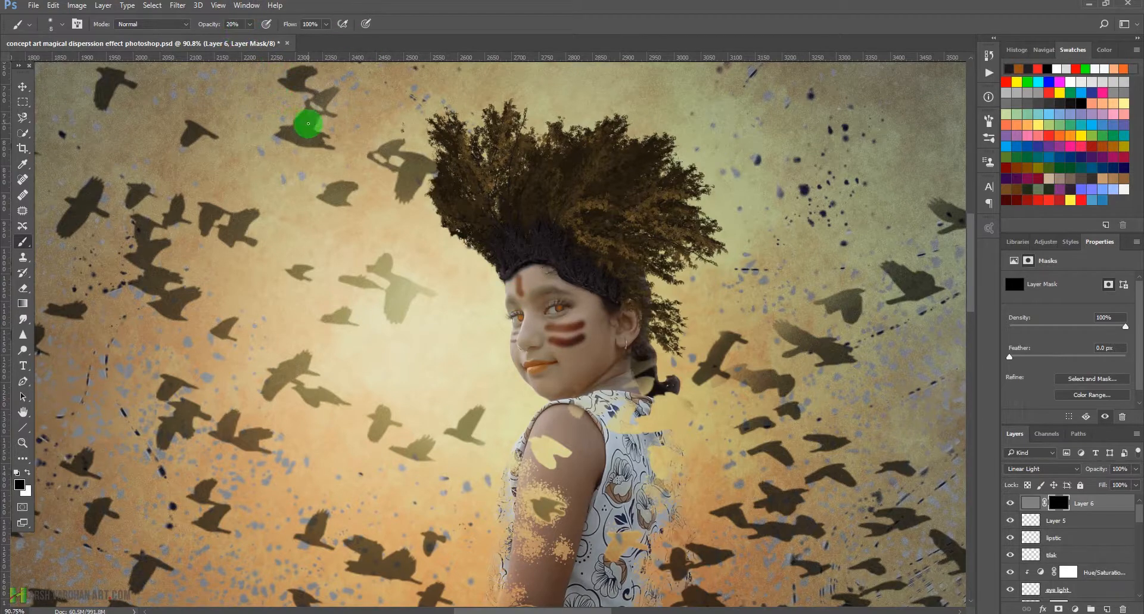
key(bracketright)
key(bracketright)
key(bracketleft)
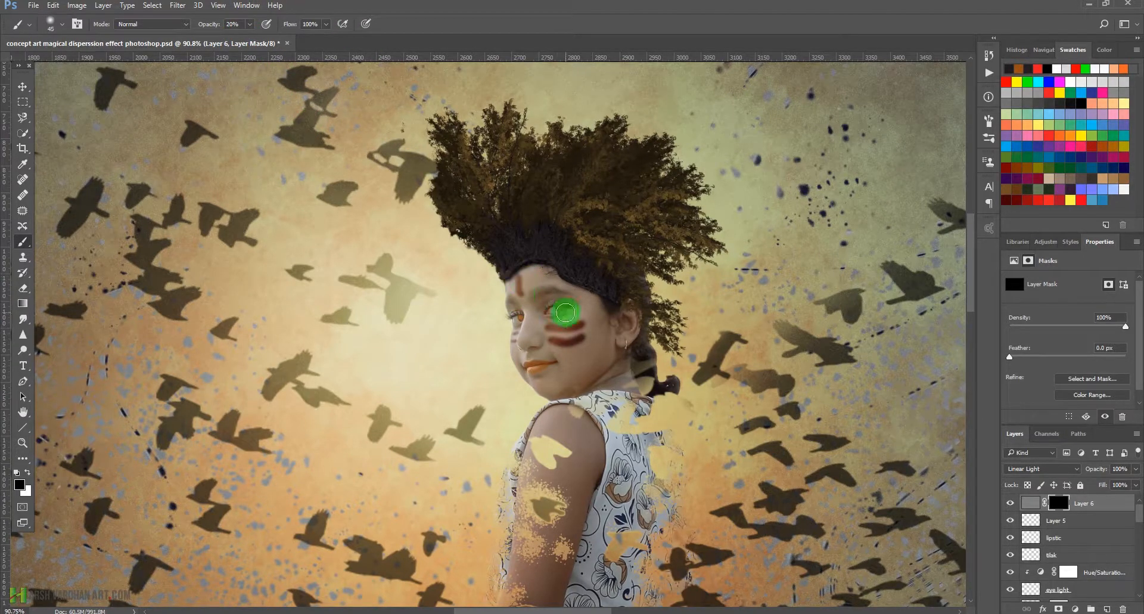
mouse_move(546, 315)
mouse_down()
mouse_move(517, 321)
mouse_move(526, 307)
mouse_move(509, 299)
mouse_move(550, 289)
mouse_move(540, 363)
mouse_move(528, 367)
mouse_move(541, 365)
mouse_move(555, 331)
mouse_move(569, 342)
mouse_move(582, 322)
mouse_move(556, 268)
mouse_move(513, 293)
mouse_move(515, 335)
mouse_up()
Step: Enlarge the brush to 125 px and brush the High Pass mask across the girl's hair
key(bracketright)
key(bracketright)
key(bracketright)
key(bracketright)
key(bracketright)
key(bracketright)
key(bracketright)
key(bracketright)
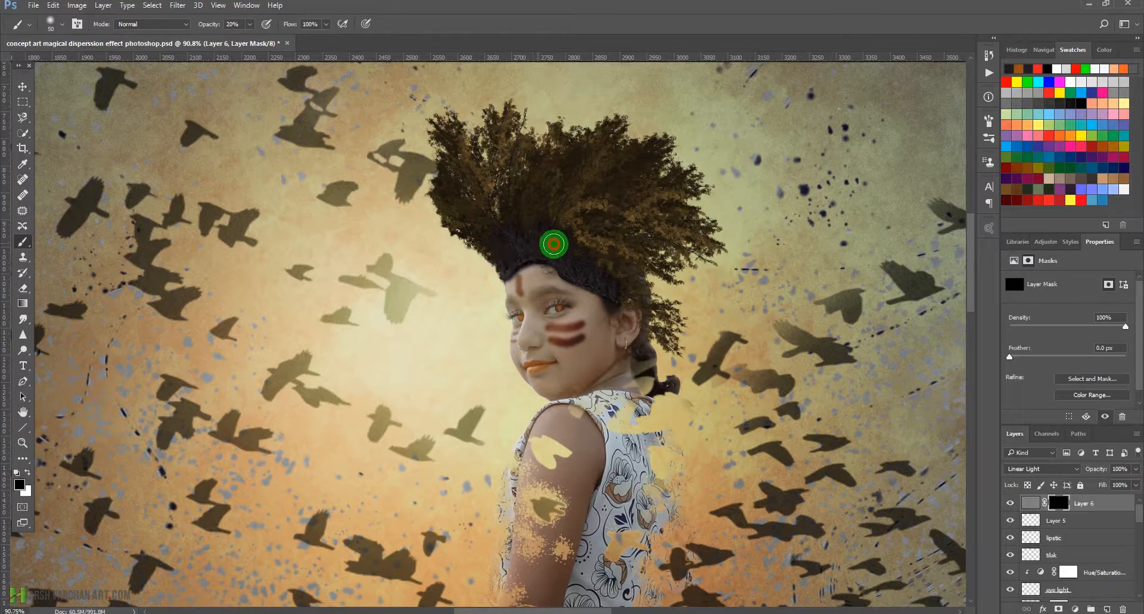
key(bracketright)
key(bracketright)
click(485, 191)
click(614, 208)
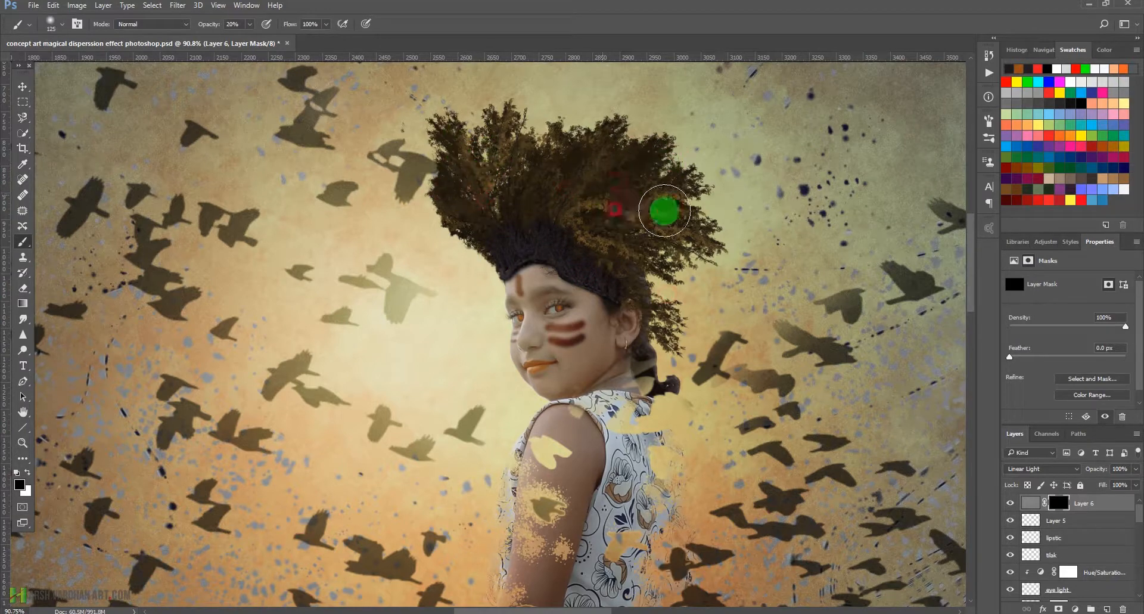
Step: Brush the High Pass mask over the girl's arm, shoulder and patterned dress
click(532, 537)
click(625, 435)
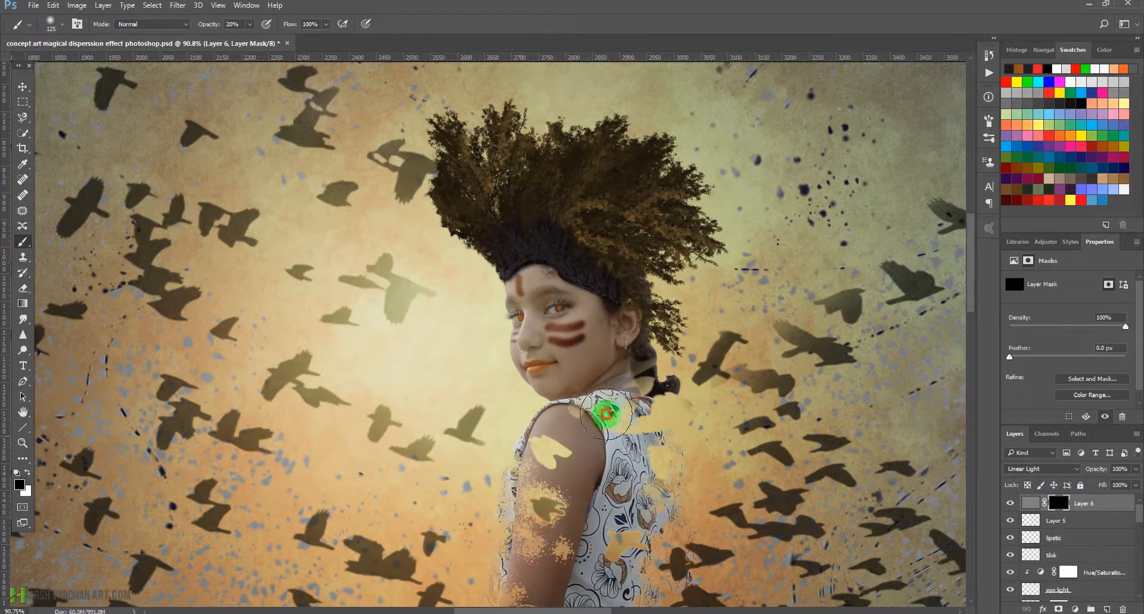
click(667, 374)
drag(647, 406, 663, 211)
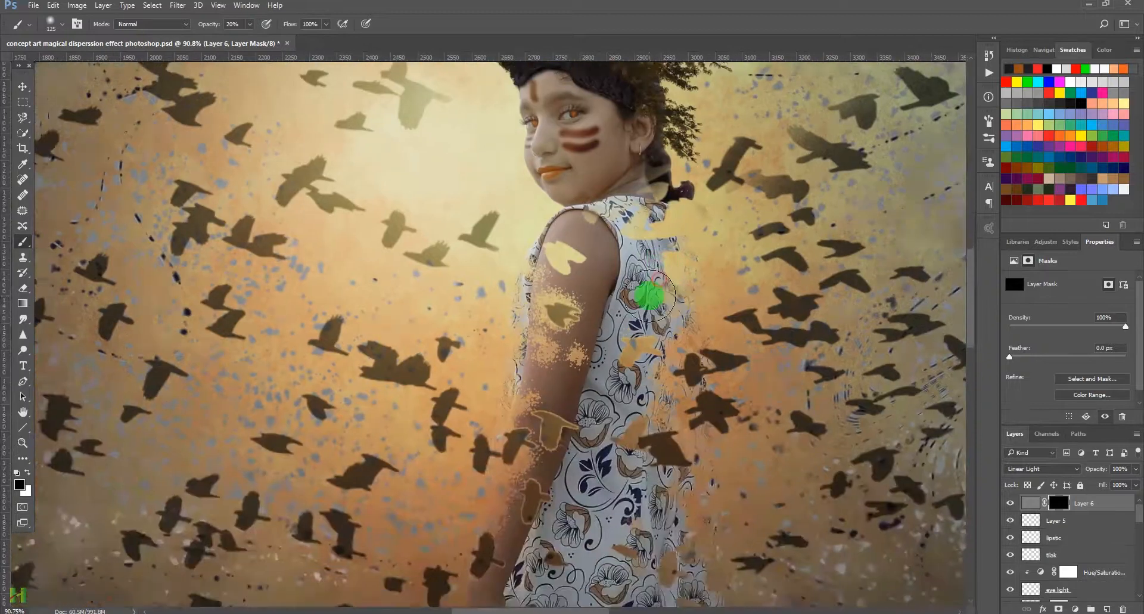
click(581, 523)
drag(628, 376, 664, 434)
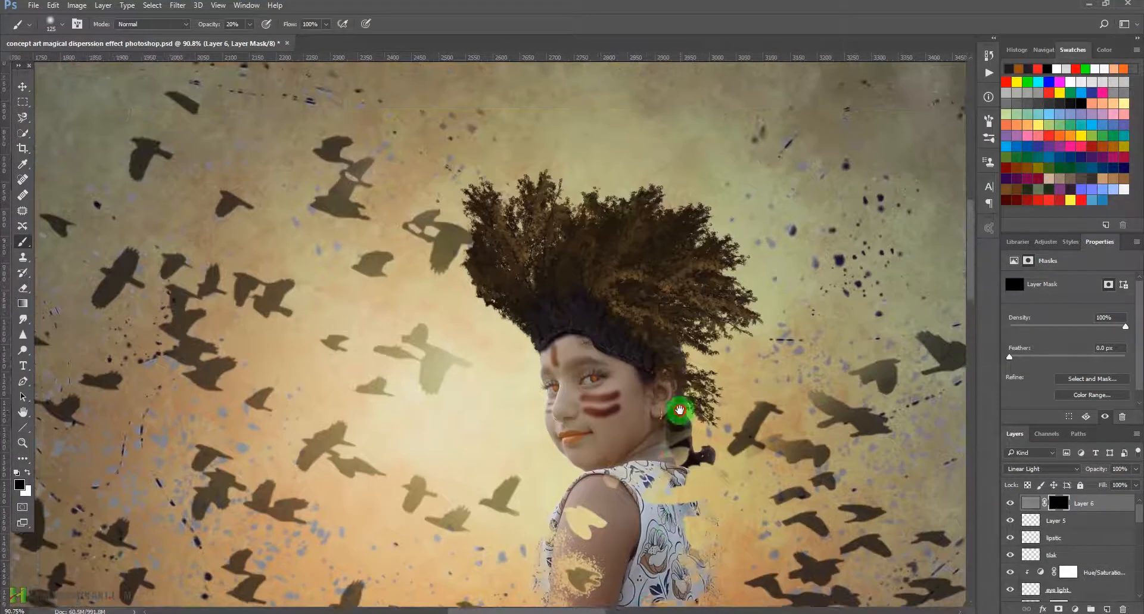
Step: Brush the High Pass mask again over the middle and left side of the girl's hair
click(608, 273)
click(569, 256)
click(534, 237)
click(508, 301)
Step: Check the whole composition and save the artwork document
drag(747, 336, 651, 370)
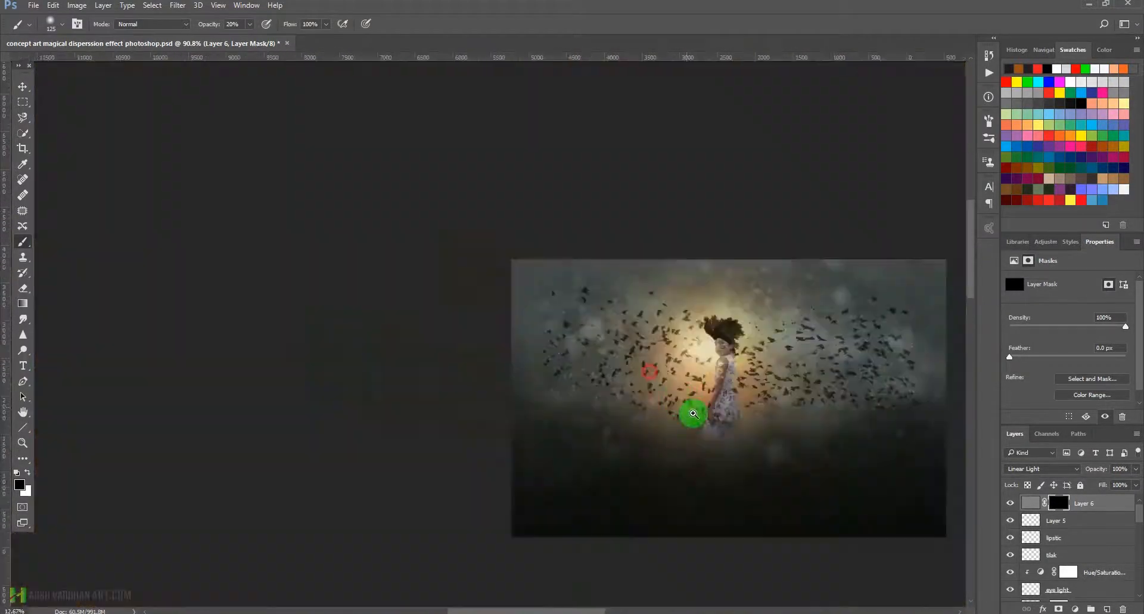
drag(639, 426, 587, 373)
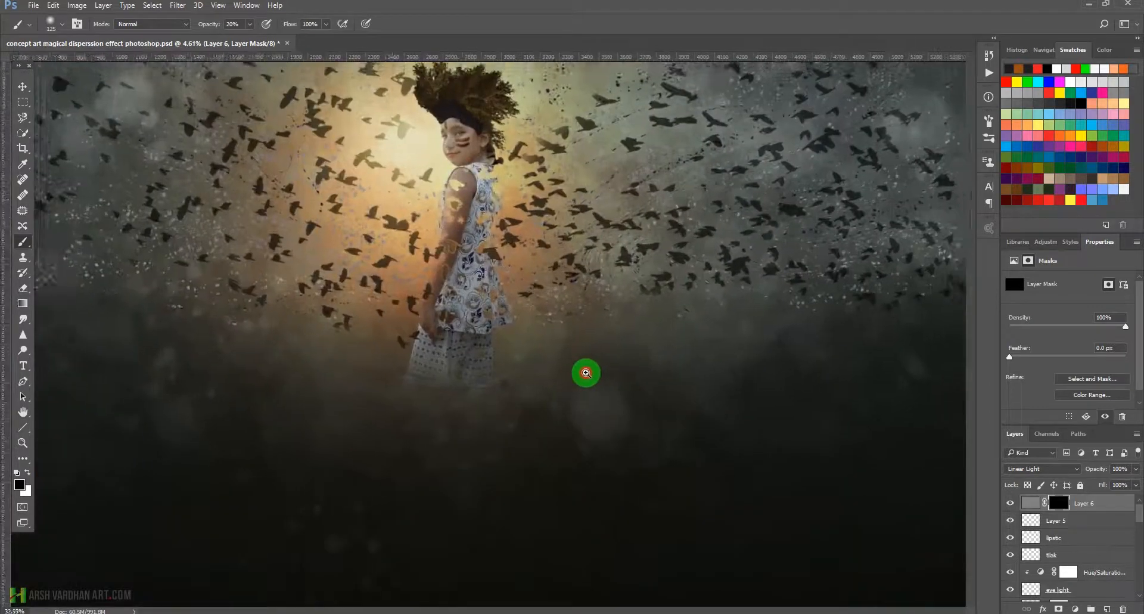
drag(528, 317, 542, 379)
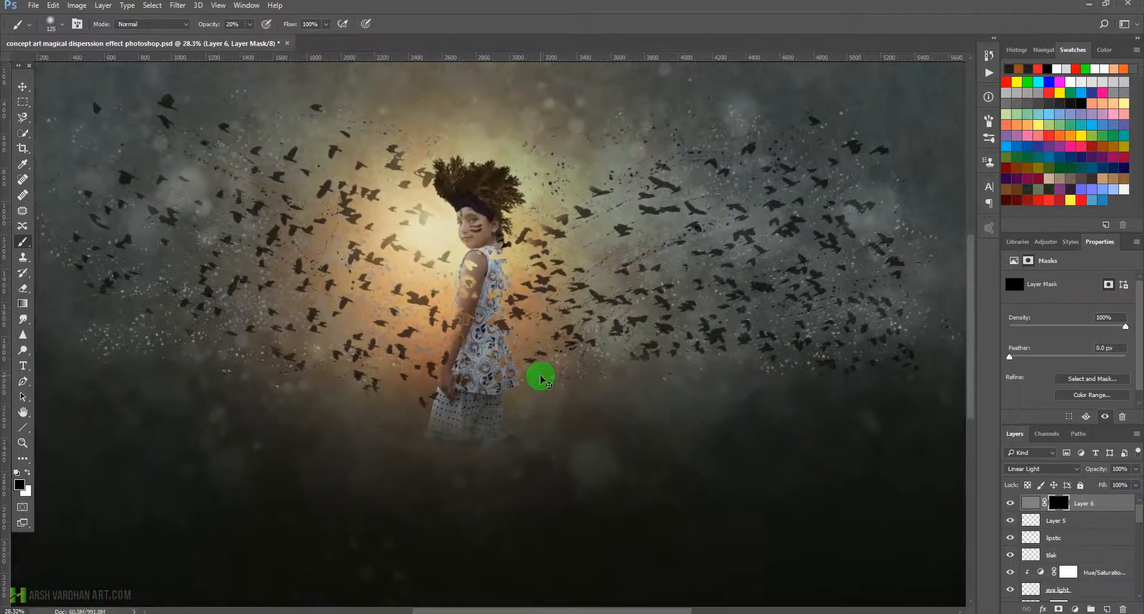
key(ctrl+s)
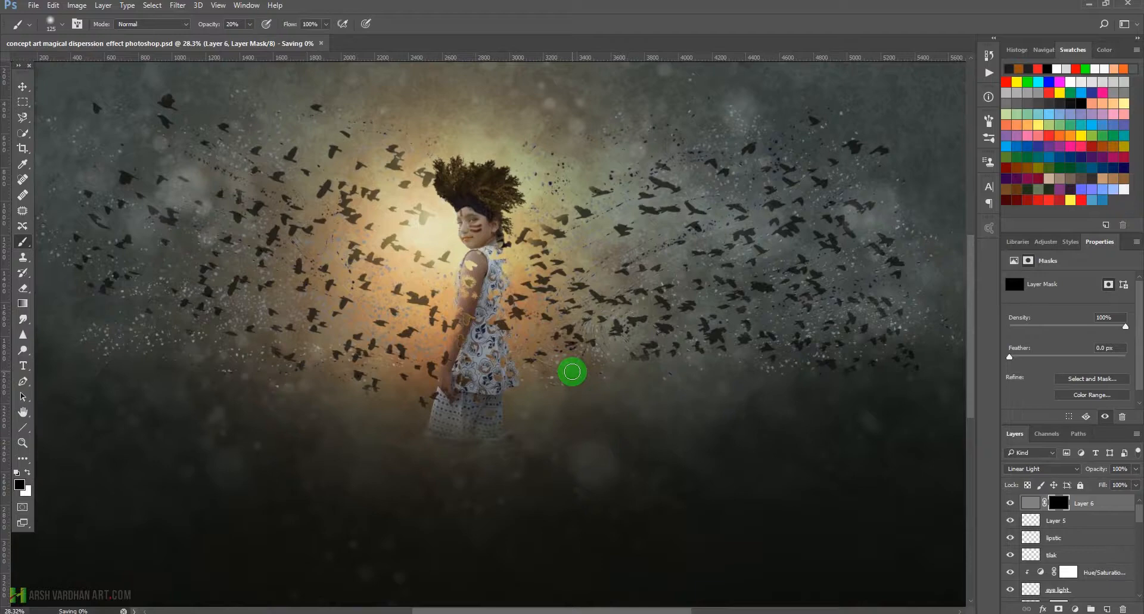
Step: Display the artwork in full screen mode without the interface, with nearly the whole canvas in view
key(f)
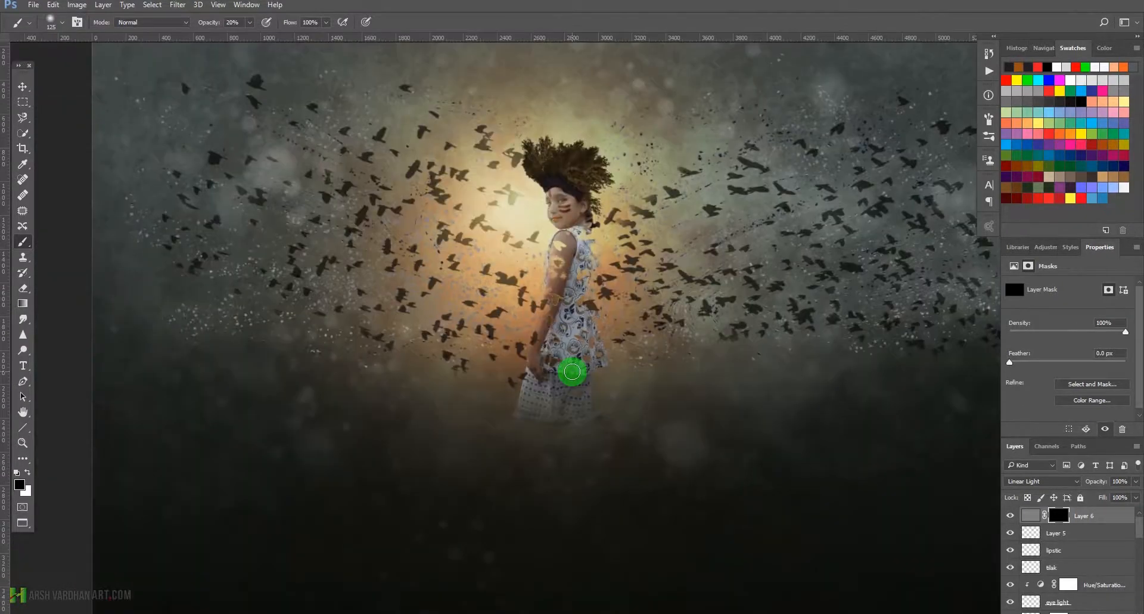
key(f)
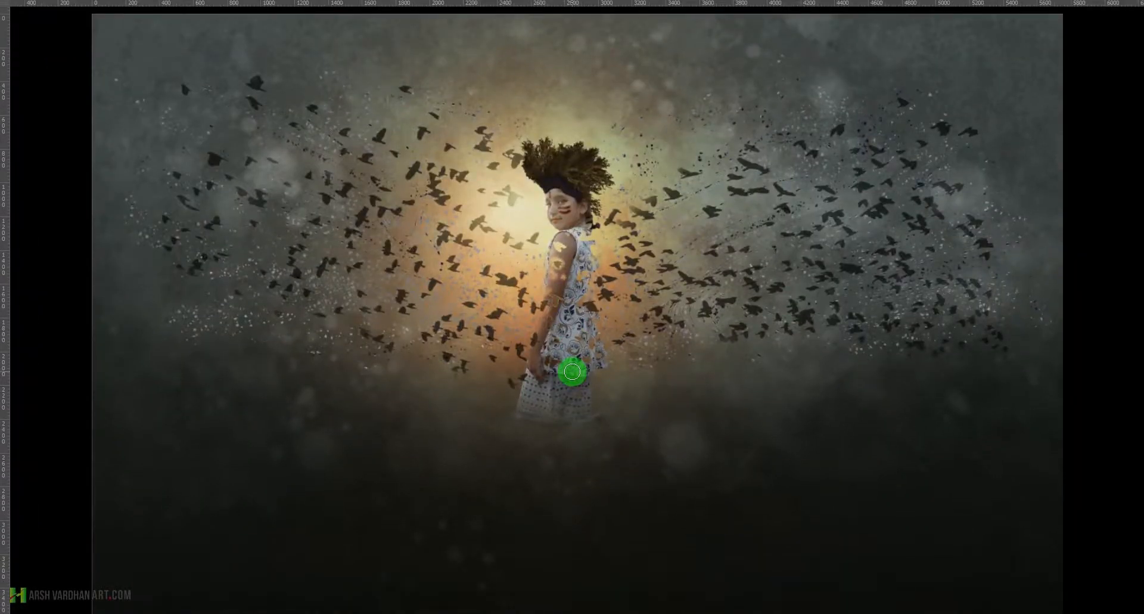
scroll(572, 371, down, 1)
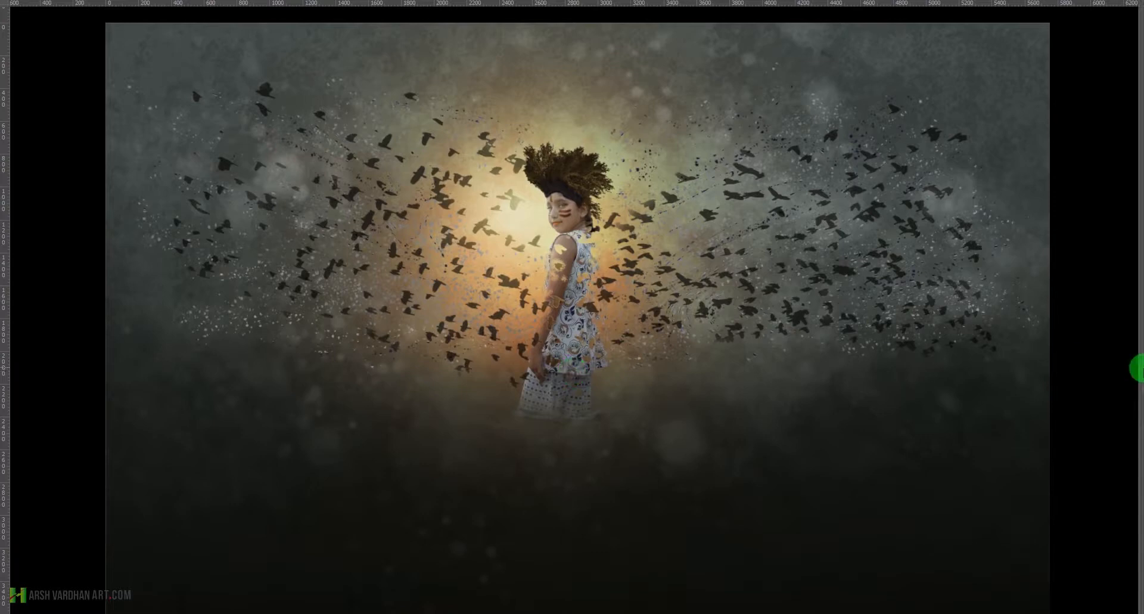
Step: Review the layer stack down to the background, toggle the visibility of all layers except the girl, and return to the panel-free view
mouse_move(1140, 475)
scroll(1098, 526, down, 4)
scroll(1098, 527, down, 5)
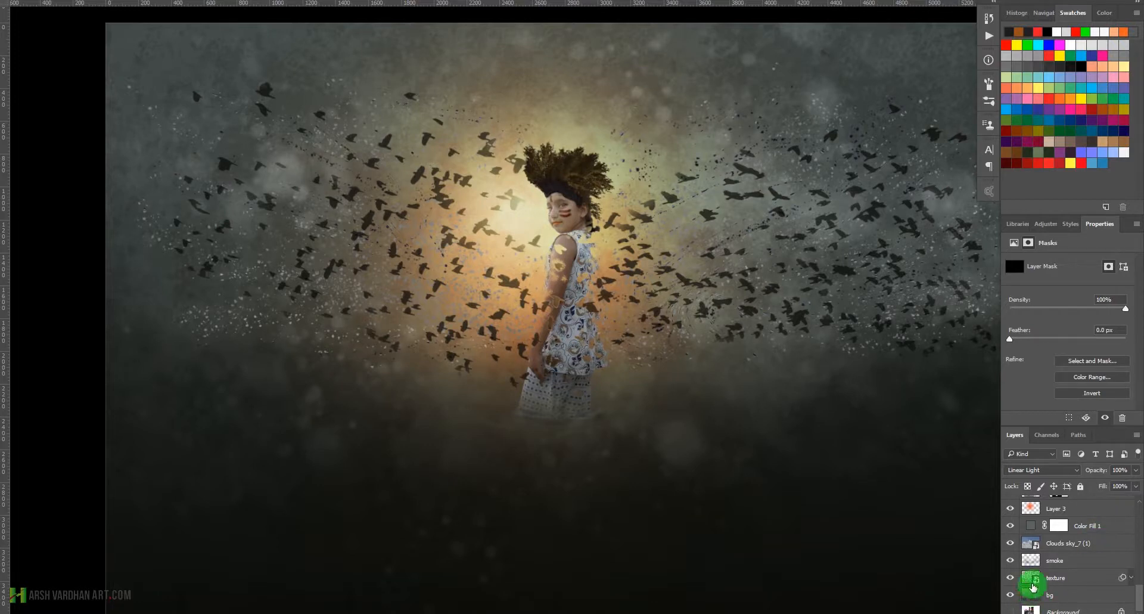
scroll(1066, 592, up, 2)
scroll(1070, 591, up, 3)
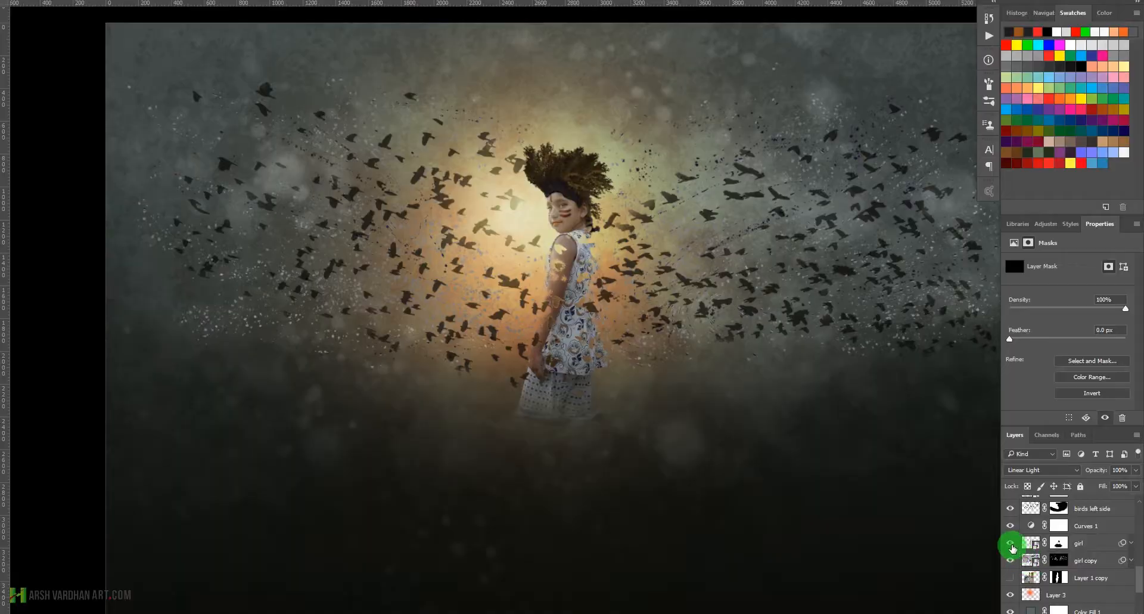
alt+click(1010, 543)
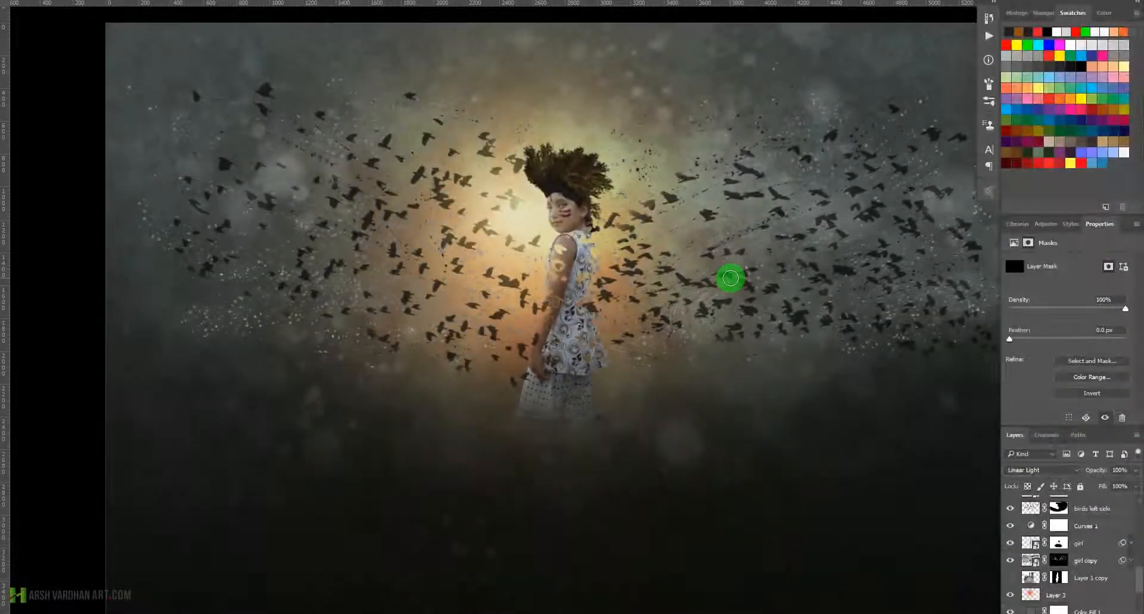
key(Tab)
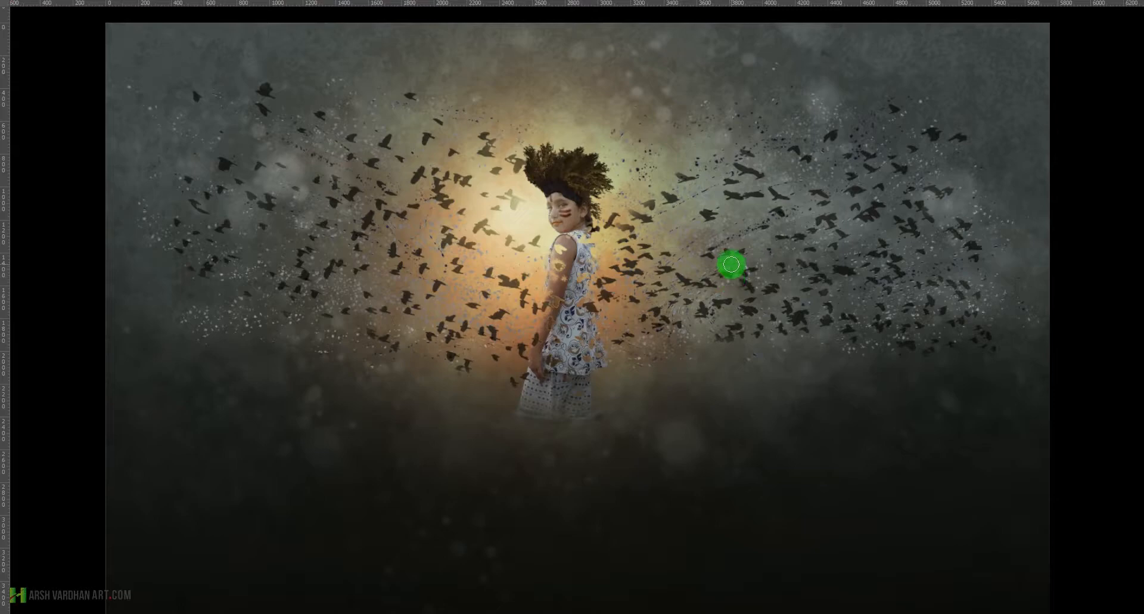